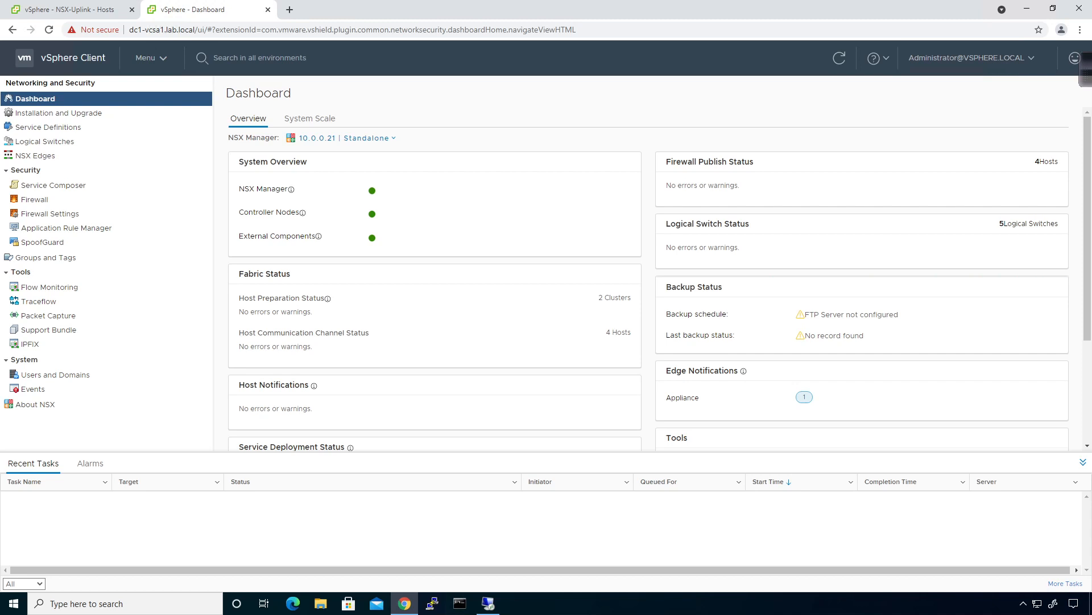
Step: Open the NSX Edges page in Networking and Security
{"action": "left_click", "coordinate": [61, 157]}
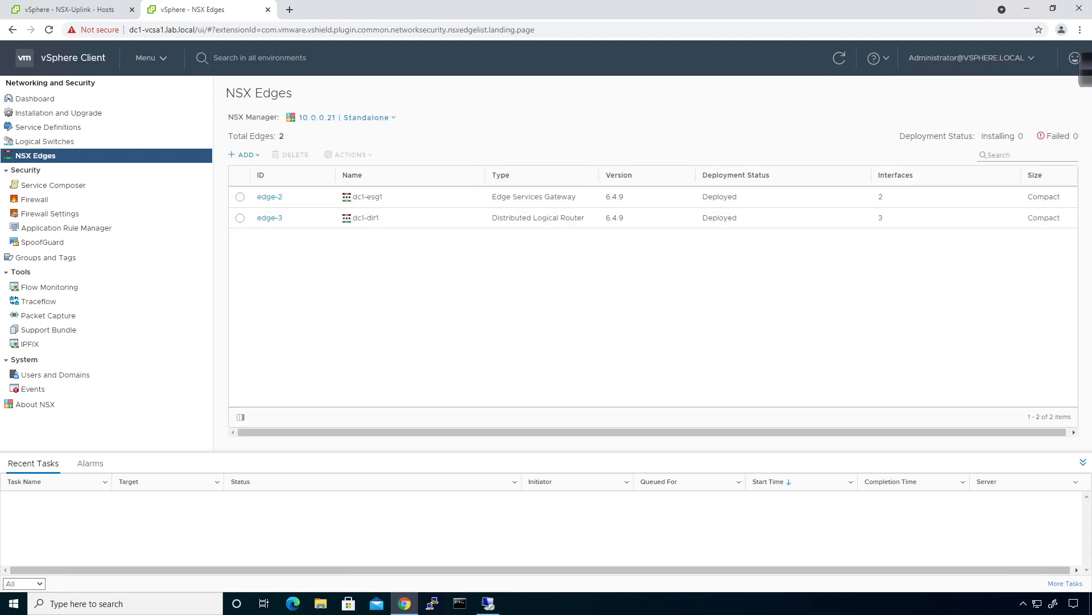
Step: Sketch the routing topology below the edge list with the pen tool as a connected chain: DLR, ESG, CSR1kv, Core
{"action": "left_click", "coordinate": [1083, 79]}
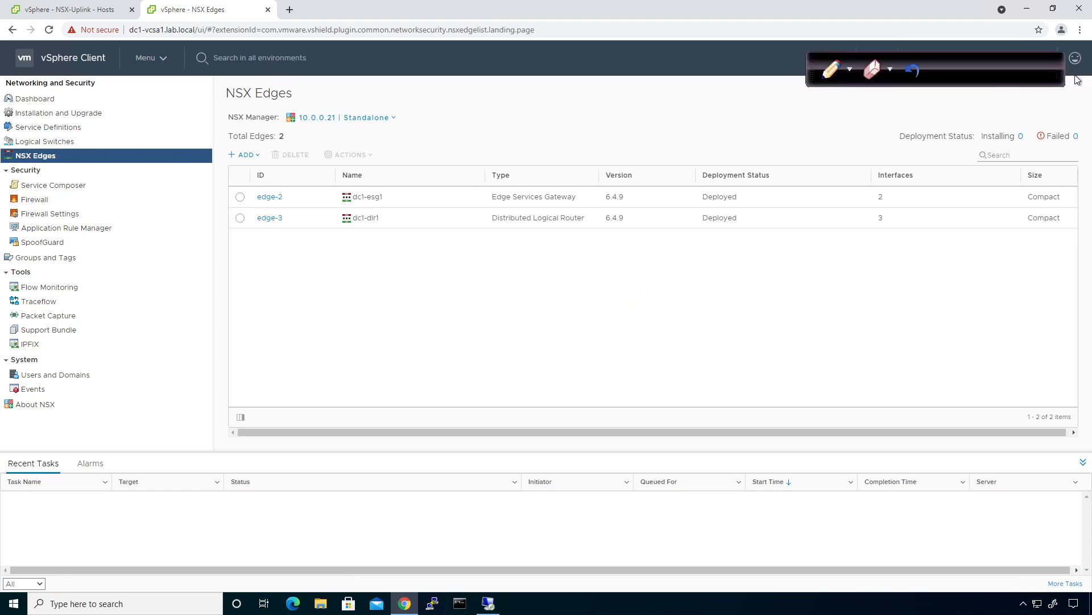
{"action": "left_click", "coordinate": [831, 69]}
{"action": "mouse_move", "coordinate": [448, 325]}
{"action": "left_mouse_down"}
{"action": "mouse_move", "coordinate": [444, 302]}
{"action": "mouse_move", "coordinate": [477, 326]}
{"action": "mouse_move", "coordinate": [799, 304]}
{"action": "mouse_move", "coordinate": [836, 316]}
{"action": "left_mouse_up"}
{"action": "mouse_move", "coordinate": [859, 295]}
{"action": "left_mouse_down"}
{"action": "mouse_move", "coordinate": [856, 313]}
{"action": "mouse_move", "coordinate": [889, 316]}
{"action": "left_mouse_up"}
{"action": "mouse_move", "coordinate": [901, 298]}
{"action": "left_mouse_down"}
{"action": "mouse_move", "coordinate": [892, 309]}
{"action": "mouse_move", "coordinate": [984, 298]}
{"action": "mouse_move", "coordinate": [1016, 310]}
{"action": "mouse_move", "coordinate": [1041, 300]}
{"action": "left_mouse_up"}
{"action": "left_click_drag", "start_coordinate": [1044, 306], "coordinate": [1054, 312]}
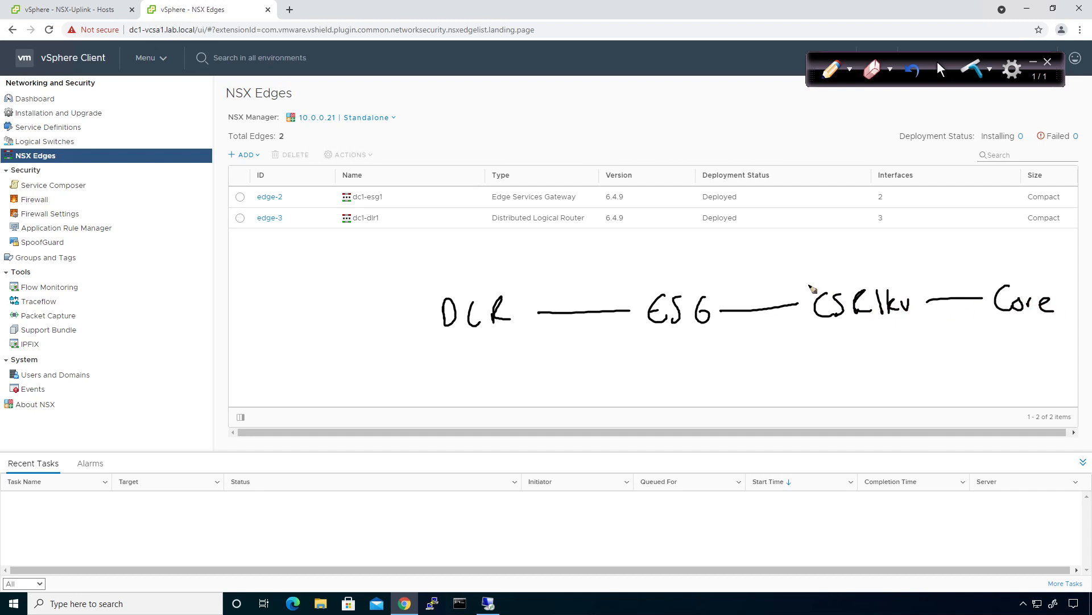
Step: Draw two branches from the DLR labelled LS1 and LS2, and mark the DLR–ESG link as LS with an arrow
{"action": "mouse_move", "coordinate": [435, 301]}
{"action": "left_mouse_down"}
{"action": "mouse_move", "coordinate": [389, 283]}
{"action": "mouse_move", "coordinate": [377, 293]}
{"action": "left_mouse_up"}
{"action": "mouse_move", "coordinate": [436, 332]}
{"action": "left_mouse_down"}
{"action": "mouse_move", "coordinate": [399, 360]}
{"action": "mouse_move", "coordinate": [424, 378]}
{"action": "left_mouse_up"}
{"action": "mouse_move", "coordinate": [565, 335]}
{"action": "left_mouse_down"}
{"action": "mouse_move", "coordinate": [578, 320]}
{"action": "mouse_move", "coordinate": [577, 360]}
{"action": "left_mouse_up"}
{"action": "mouse_move", "coordinate": [345, 264]}
{"action": "left_mouse_down"}
{"action": "mouse_move", "coordinate": [354, 282]}
{"action": "mouse_move", "coordinate": [375, 274]}
{"action": "left_mouse_up"}
{"action": "left_click_drag", "start_coordinate": [362, 373], "coordinate": [370, 390]}
{"action": "left_click_drag", "start_coordinate": [382, 374], "coordinate": [372, 389]}
{"action": "left_click_drag", "start_coordinate": [385, 376], "coordinate": [398, 387]}
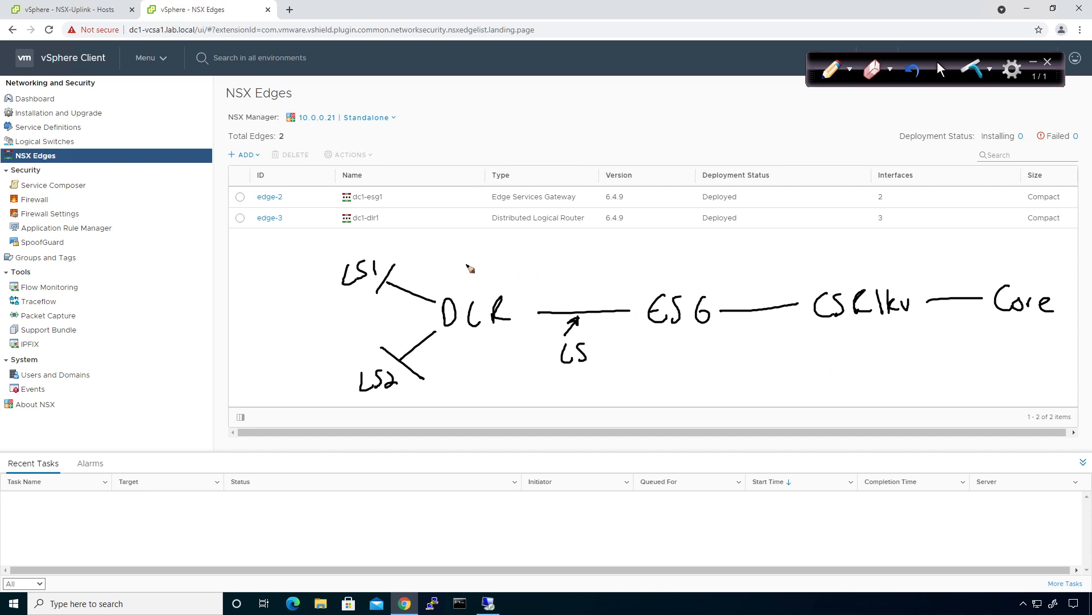
Step: Write SR above each of the DLR, ESG, CSR1kv and Core labels in the sketch
{"action": "mouse_move", "coordinate": [472, 262]}
{"action": "left_mouse_down"}
{"action": "mouse_move", "coordinate": [462, 279]}
{"action": "mouse_move", "coordinate": [493, 276]}
{"action": "left_mouse_up"}
{"action": "left_click_drag", "start_coordinate": [668, 261], "coordinate": [659, 275]}
{"action": "mouse_move", "coordinate": [686, 262]}
{"action": "left_mouse_down"}
{"action": "mouse_move", "coordinate": [685, 274]}
{"action": "mouse_move", "coordinate": [695, 271]}
{"action": "left_mouse_up"}
{"action": "left_click_drag", "start_coordinate": [858, 255], "coordinate": [849, 270]}
{"action": "left_click_drag", "start_coordinate": [871, 267], "coordinate": [889, 262]}
{"action": "mouse_move", "coordinate": [1022, 254]}
{"action": "left_mouse_down"}
{"action": "mouse_move", "coordinate": [1006, 266]}
{"action": "mouse_move", "coordinate": [1045, 267]}
{"action": "left_mouse_up"}
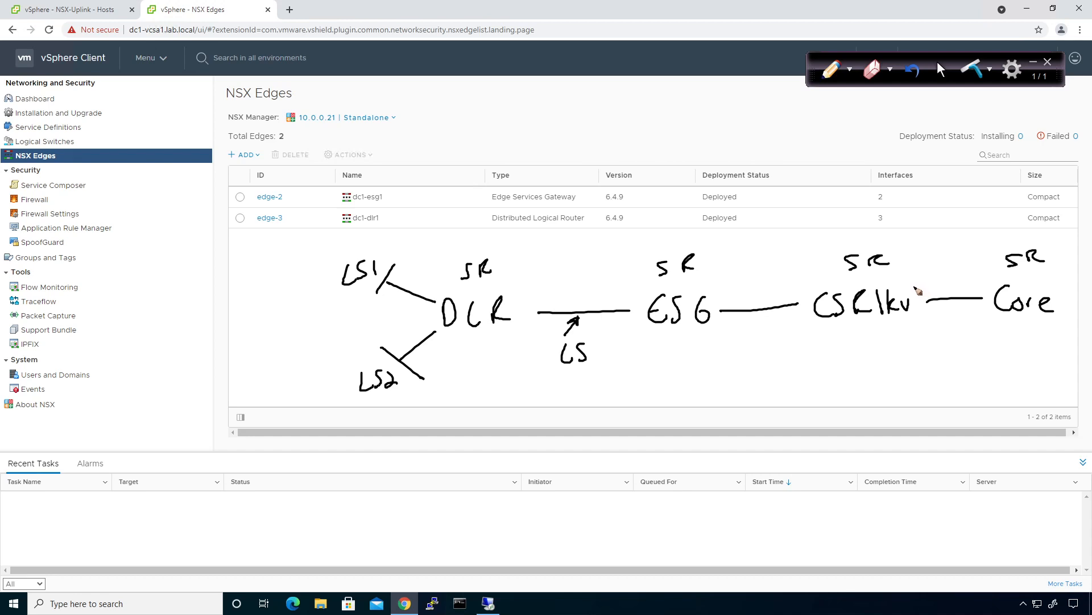
Step: Undo all the SR labels written above the four routers
{"action": "key", "text": "ctrl+z"}
{"action": "key", "text": "ctrl+z"}
{"action": "key", "text": "ctrl+z"}
{"action": "key", "text": "ctrl+z"}
{"action": "key", "text": "ctrl+z"}
{"action": "key", "text": "ctrl+z"}
{"action": "key", "text": "ctrl+z"}
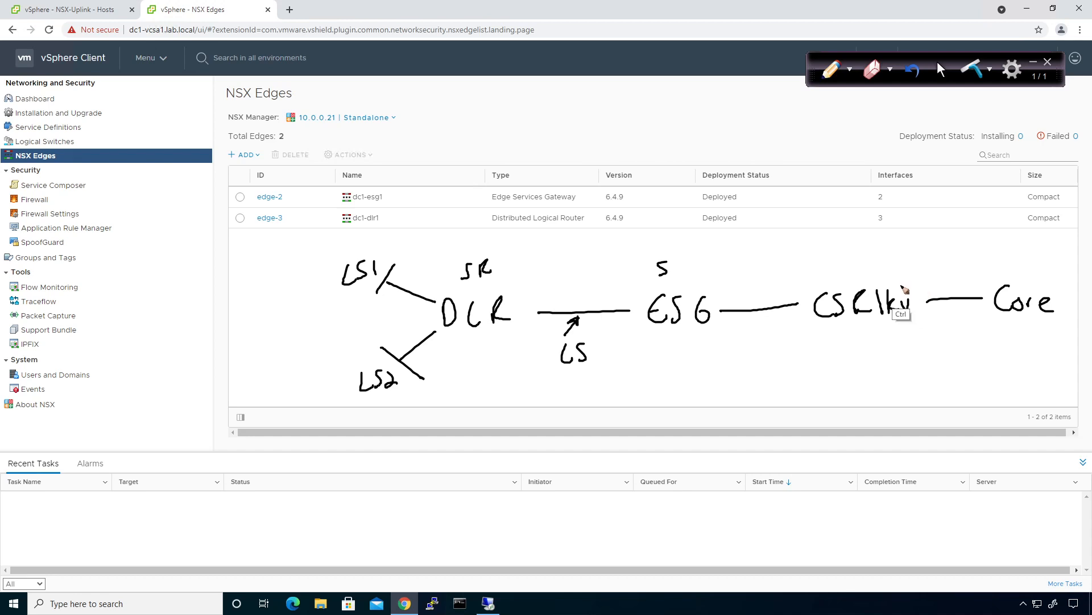
{"action": "key", "text": "ctrl+z"}
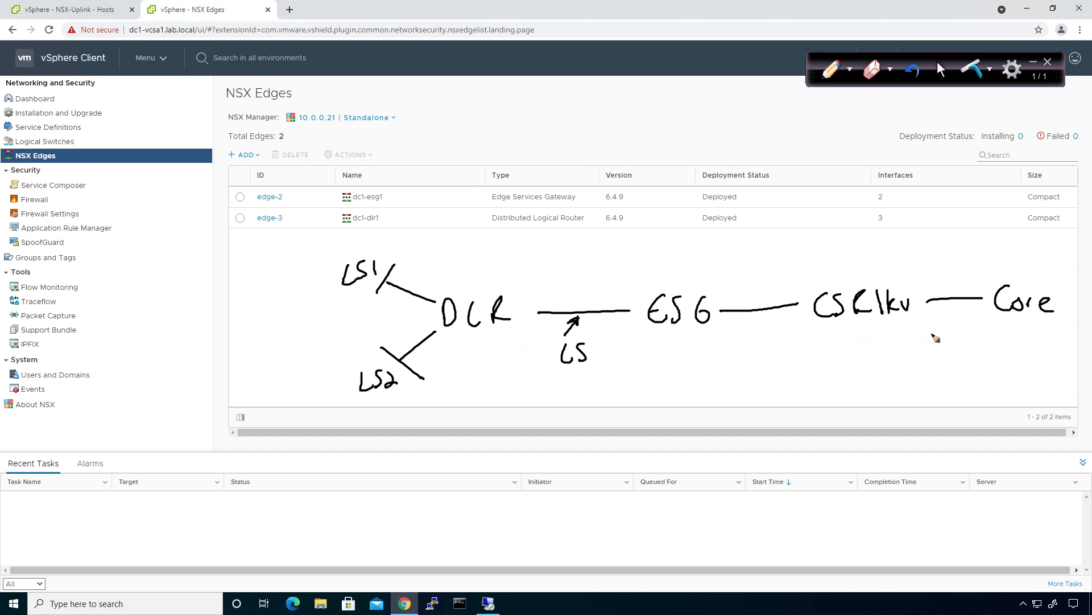
Step: Write OSPF under the CSR1kv–Core link and an O under CSR1kv
{"action": "mouse_move", "coordinate": [936, 328]}
{"action": "left_mouse_down"}
{"action": "mouse_move", "coordinate": [950, 340]}
{"action": "mouse_move", "coordinate": [984, 321]}
{"action": "left_mouse_up"}
{"action": "left_click_drag", "start_coordinate": [973, 331], "coordinate": [981, 329]}
{"action": "left_click_drag", "start_coordinate": [888, 329], "coordinate": [887, 330]}
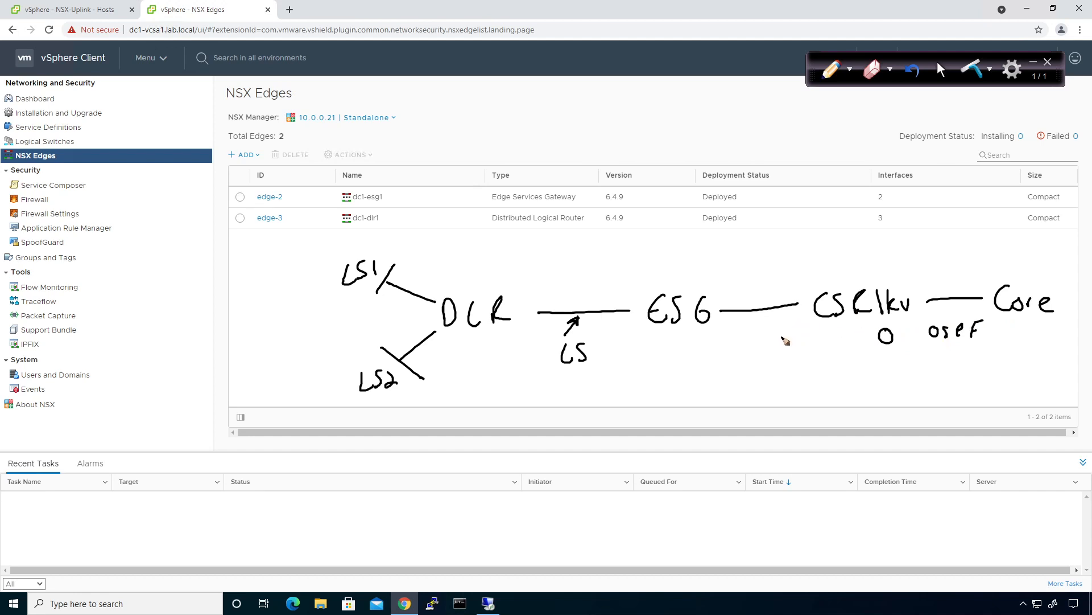
Step: Draw arrows pointing to the ESG–CSR1kv link, the DLR–ESG link and both logical switch branches of the DLR
{"action": "left_click_drag", "start_coordinate": [755, 268], "coordinate": [756, 291]}
{"action": "left_click_drag", "start_coordinate": [592, 280], "coordinate": [591, 302]}
{"action": "left_click_drag", "start_coordinate": [445, 275], "coordinate": [432, 285]}
{"action": "left_click_drag", "start_coordinate": [441, 357], "coordinate": [429, 349]}
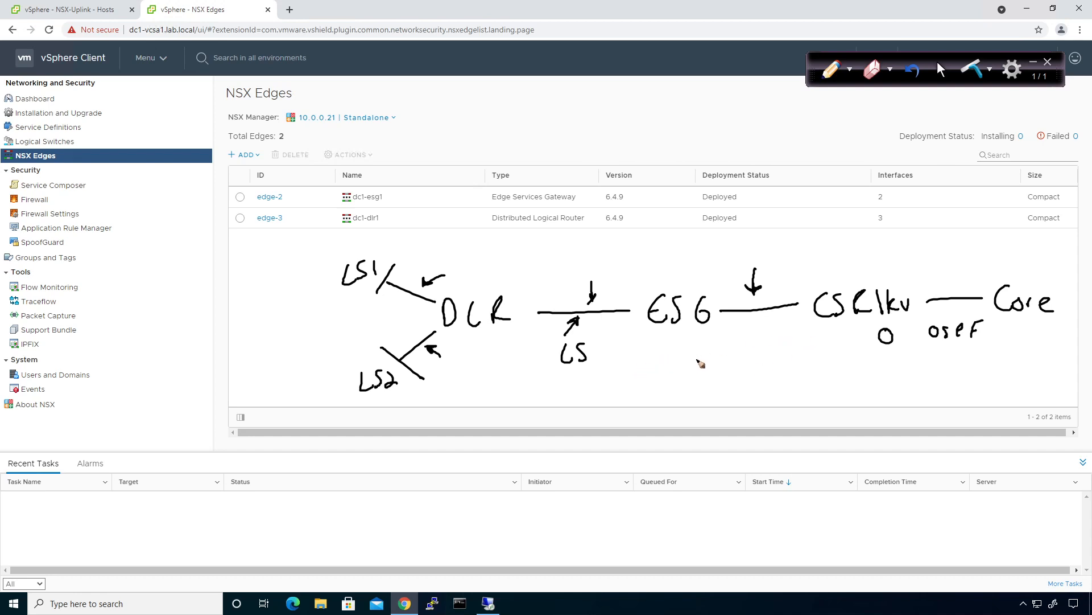
Step: Mark the ESG–CSR1kv side as area 0 and the DLR–ESG side as Area 51, each with a direction arrow
{"action": "mouse_move", "coordinate": [711, 339]}
{"action": "left_mouse_down"}
{"action": "mouse_move", "coordinate": [711, 360]}
{"action": "mouse_move", "coordinate": [809, 342]}
{"action": "mouse_move", "coordinate": [754, 380]}
{"action": "left_mouse_up"}
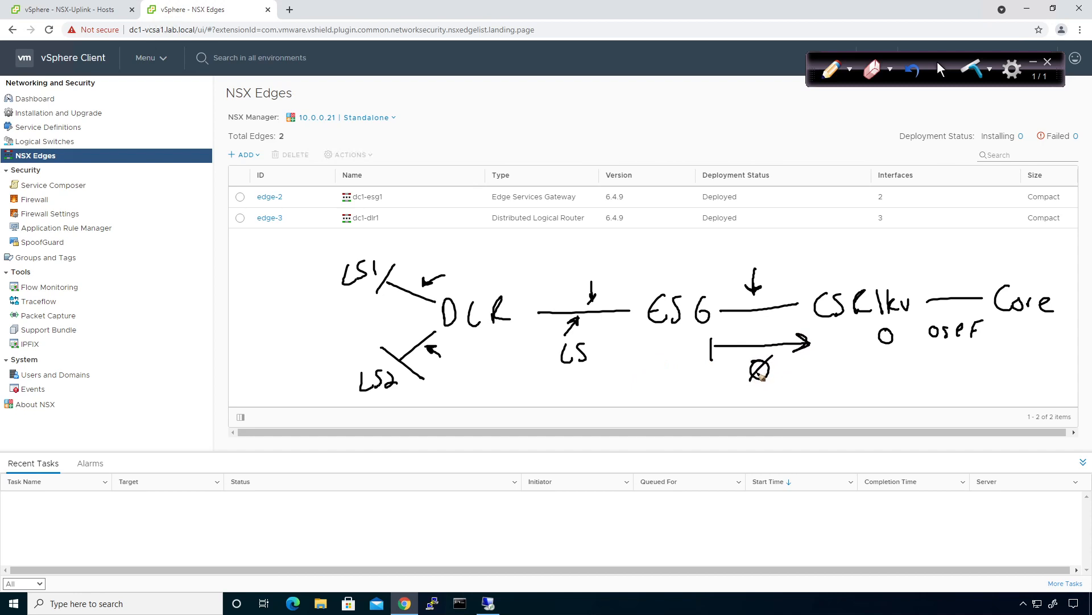
{"action": "mouse_move", "coordinate": [651, 374]}
{"action": "left_mouse_down"}
{"action": "mouse_move", "coordinate": [652, 393]}
{"action": "mouse_move", "coordinate": [510, 384]}
{"action": "mouse_move", "coordinate": [519, 389]}
{"action": "left_mouse_up"}
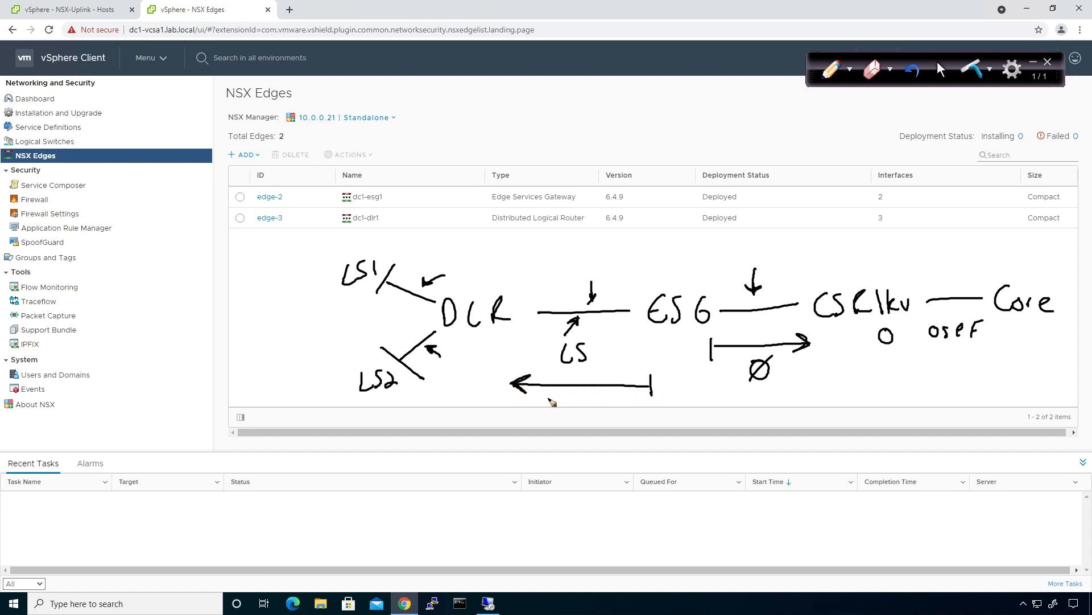
{"action": "mouse_move", "coordinate": [547, 402]}
{"action": "left_mouse_down"}
{"action": "mouse_move", "coordinate": [605, 403]}
{"action": "mouse_move", "coordinate": [612, 390]}
{"action": "left_mouse_up"}
{"action": "left_click_drag", "start_coordinate": [614, 393], "coordinate": [617, 403]}
Step: Annotate the sketch with another DLR–ESG link arrow, tick marks on both DLR branches, Redist above the DLR and DPG above the ESG
{"action": "left_click_drag", "start_coordinate": [562, 271], "coordinate": [566, 300]}
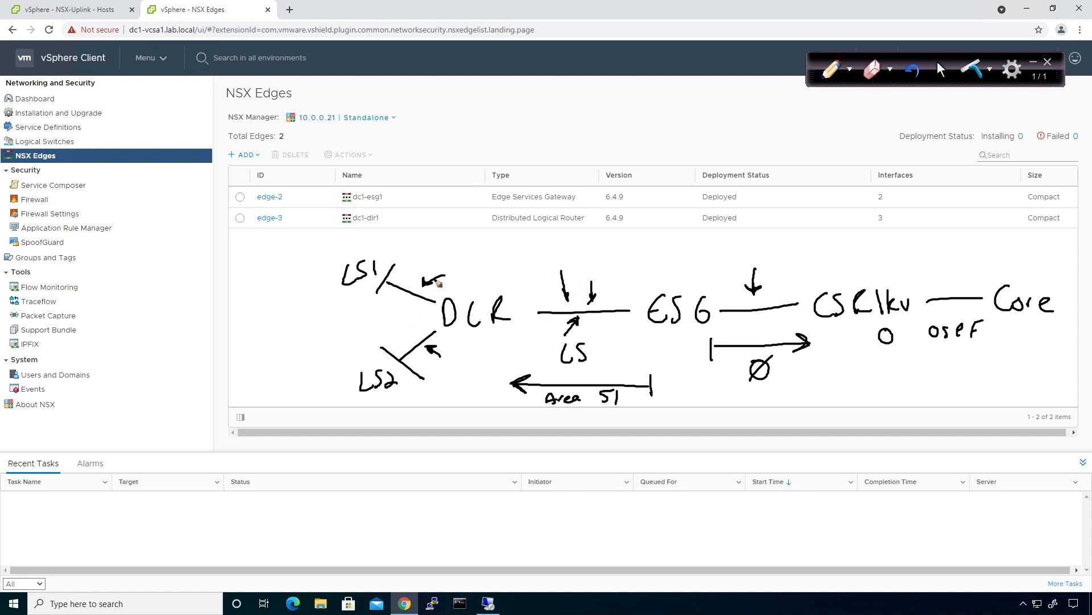
{"action": "left_click_drag", "start_coordinate": [428, 265], "coordinate": [447, 252]}
{"action": "left_click_drag", "start_coordinate": [448, 346], "coordinate": [466, 340]}
{"action": "left_click_drag", "start_coordinate": [453, 279], "coordinate": [507, 264]}
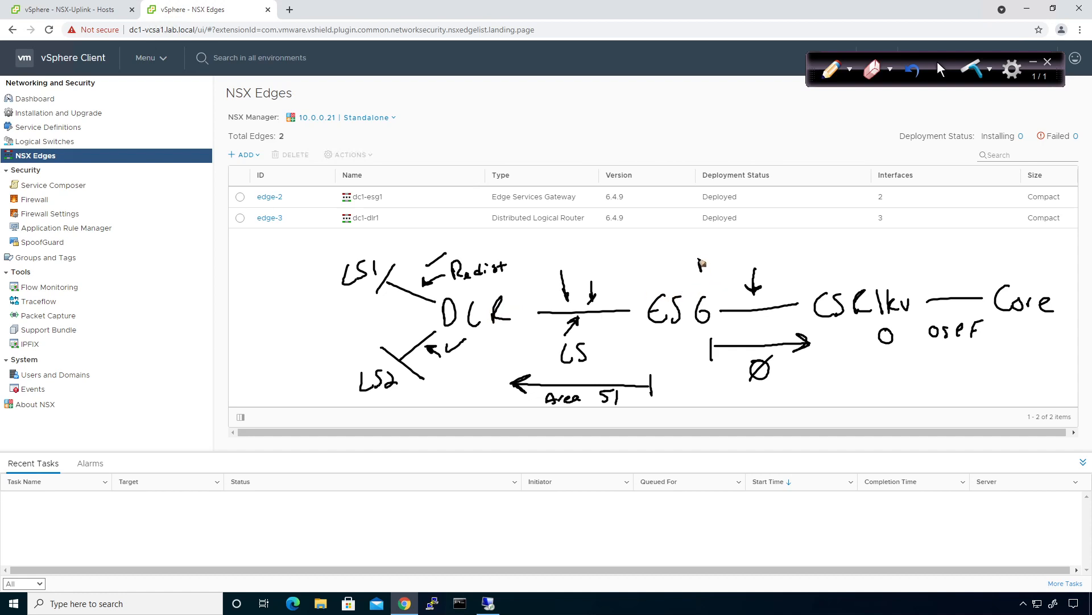
{"action": "mouse_move", "coordinate": [699, 254]}
{"action": "left_mouse_down"}
{"action": "mouse_move", "coordinate": [706, 275]}
{"action": "mouse_move", "coordinate": [718, 255]}
{"action": "mouse_move", "coordinate": [728, 268]}
{"action": "left_mouse_up"}
Step: Return the annotation tool to mouse control and clear the whole sketch from the screen
{"action": "left_click", "coordinate": [942, 65]}
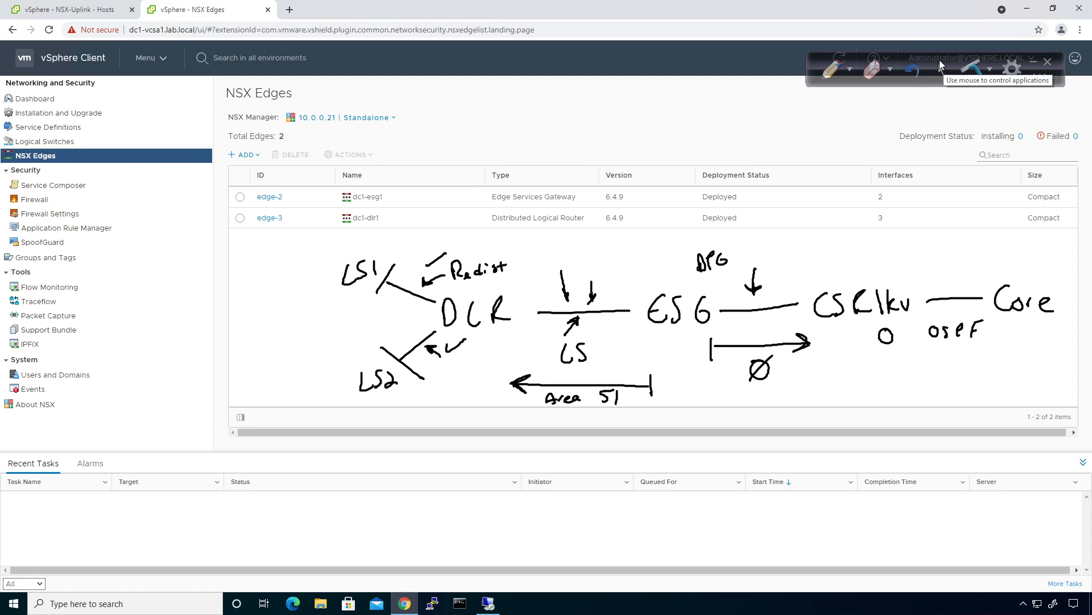
{"action": "left_click", "coordinate": [969, 73]}
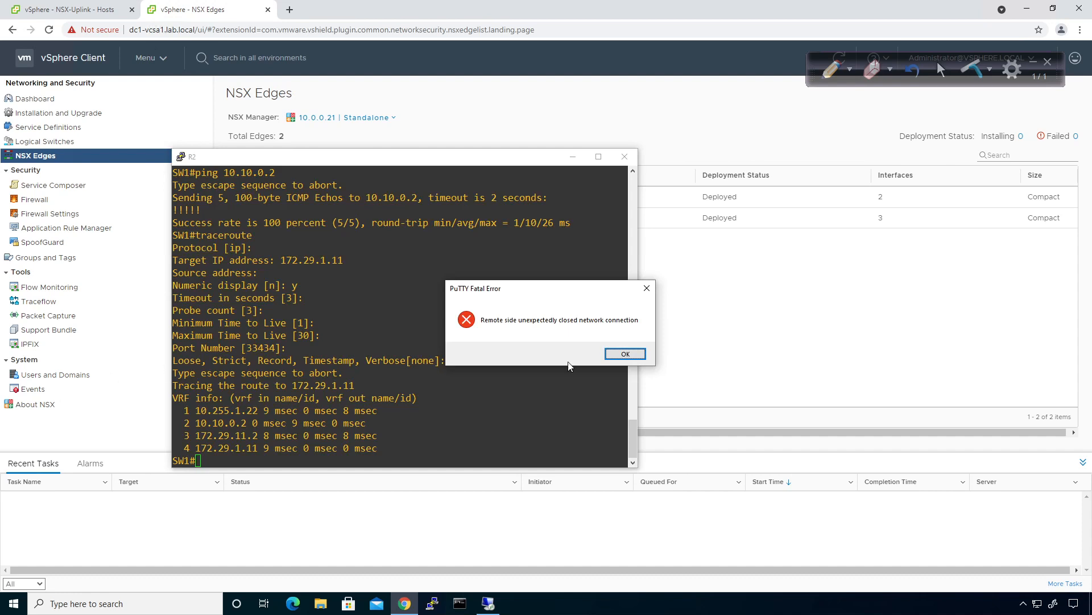
Step: In PuTTY, dismiss the connection error, restart the closed SW1 session and accept the server's changed host key
{"action": "left_click", "coordinate": [625, 353]}
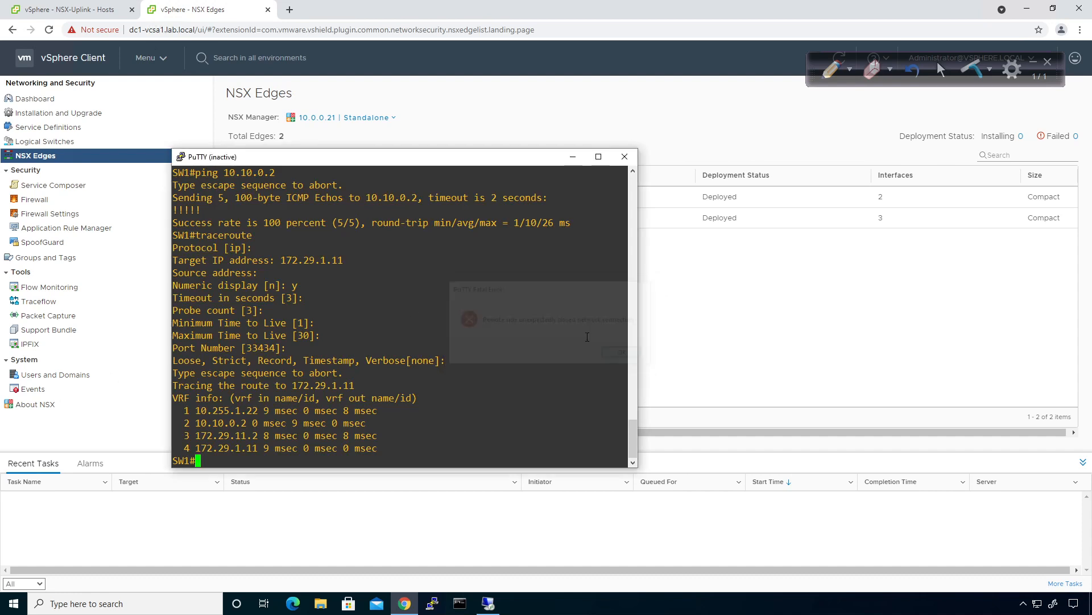
{"action": "left_click", "coordinate": [181, 156]}
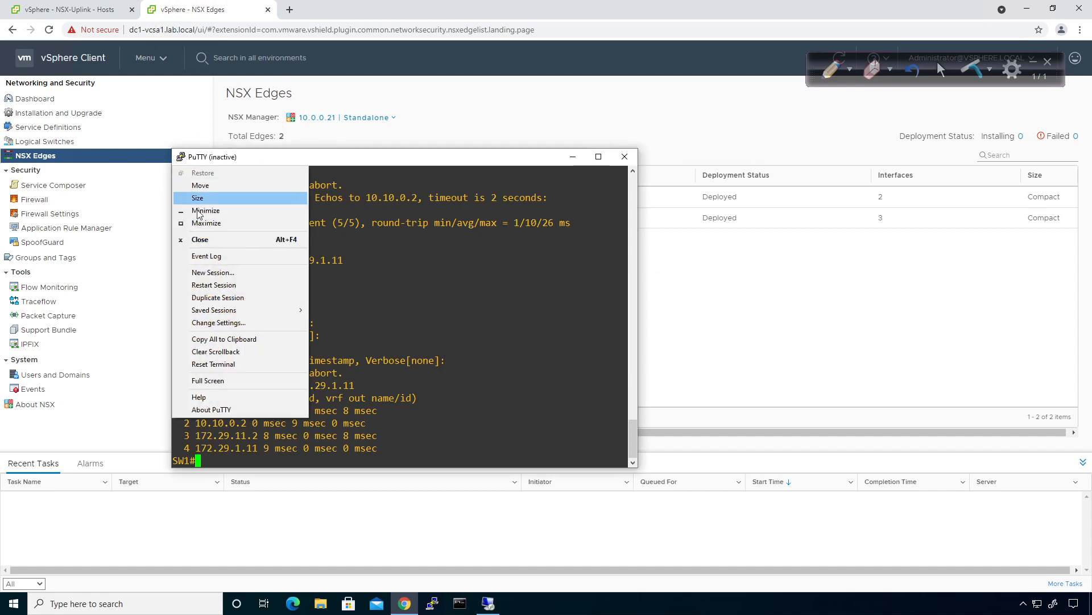
{"action": "left_click", "coordinate": [210, 286]}
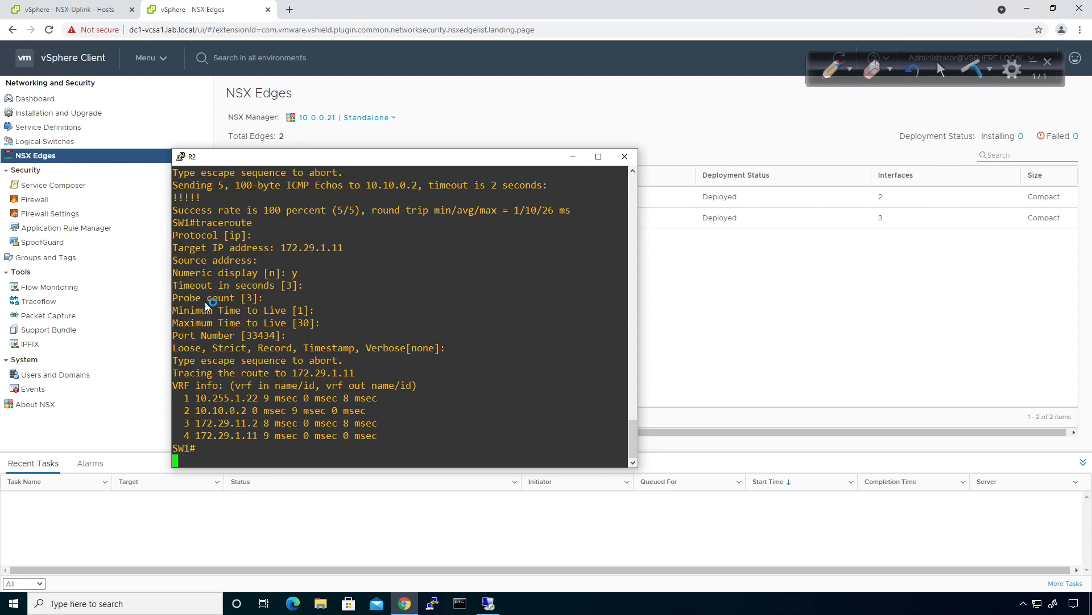
{"action": "key", "text": "Left"}
{"action": "key", "text": "Left"}
{"action": "key", "text": "Return"}
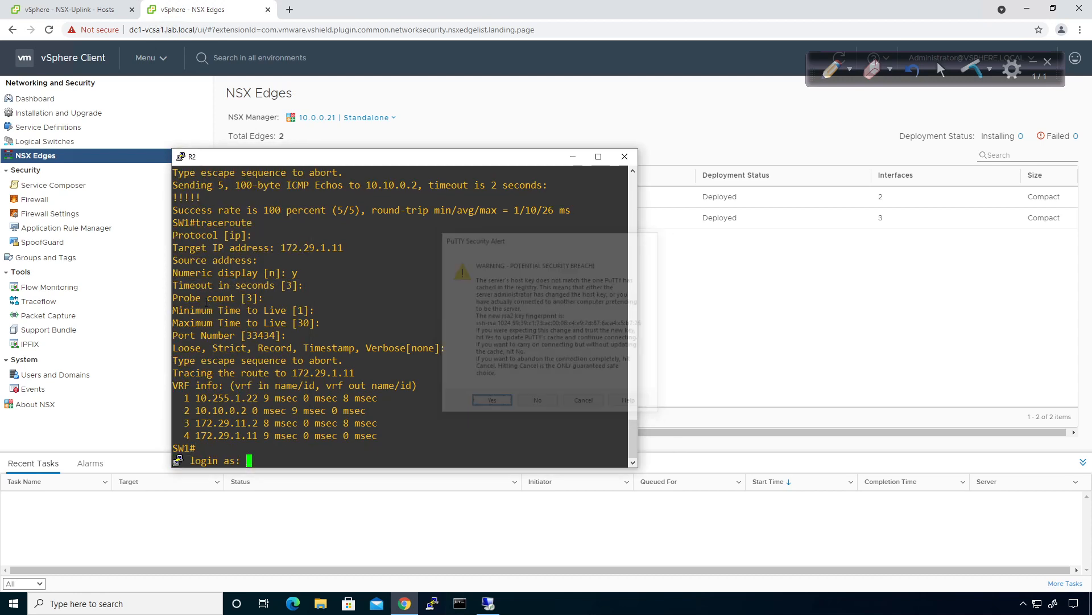
Step: Log in to SW1 with the account username and password
{"action": "type", "text": "Rob"}
{"action": "key", "text": "Return"}
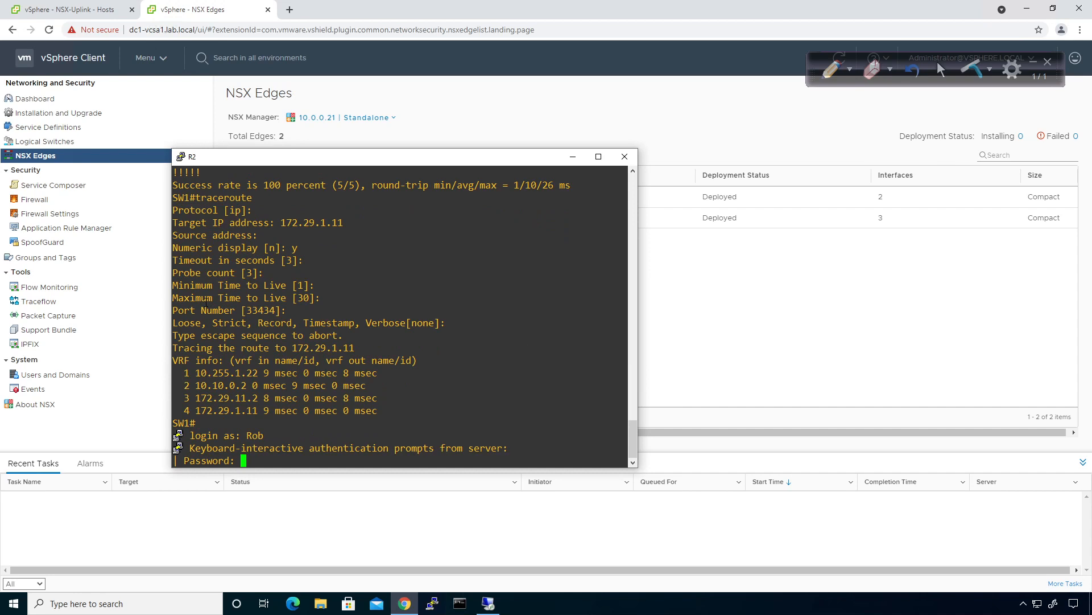
{"action": "key", "text": "Return"}
Step: List SW1's configured static routes with sh run | in ip route
{"action": "type", "text": "sh run "}
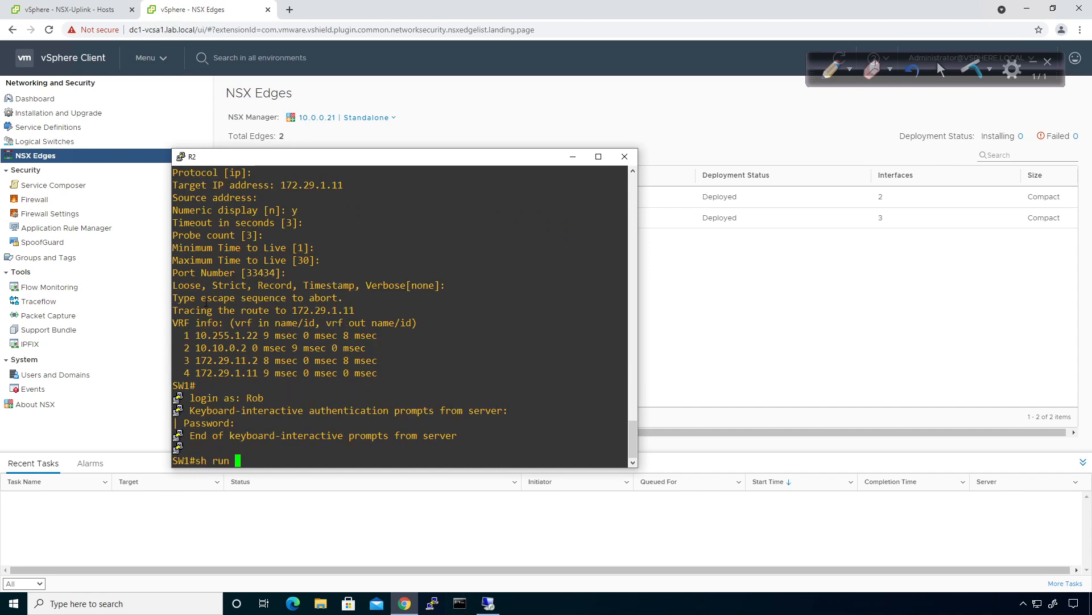
{"action": "type", "text": "| in ip route"}
{"action": "key", "text": "Return"}
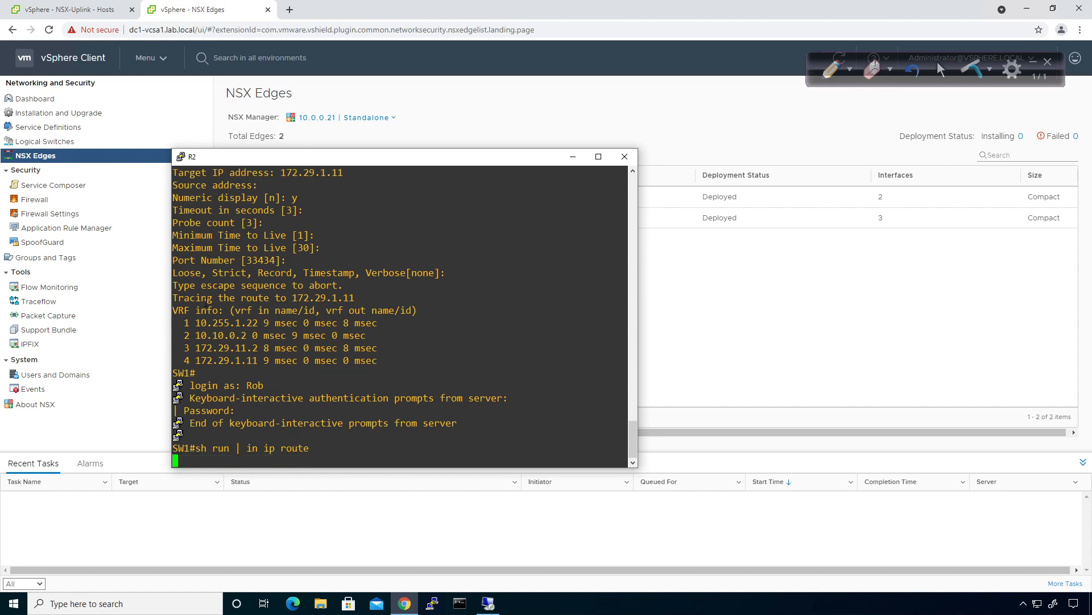
Step: In SW1's configuration mode, remove the static routes 172.29.0.0 255.255.0.0 and 10.10.0.0 255.255.255.0 via 10.255.1.22
{"action": "type", "text": "conf t"}
{"action": "key", "text": "Return"}
{"action": "type", "text": "no"}
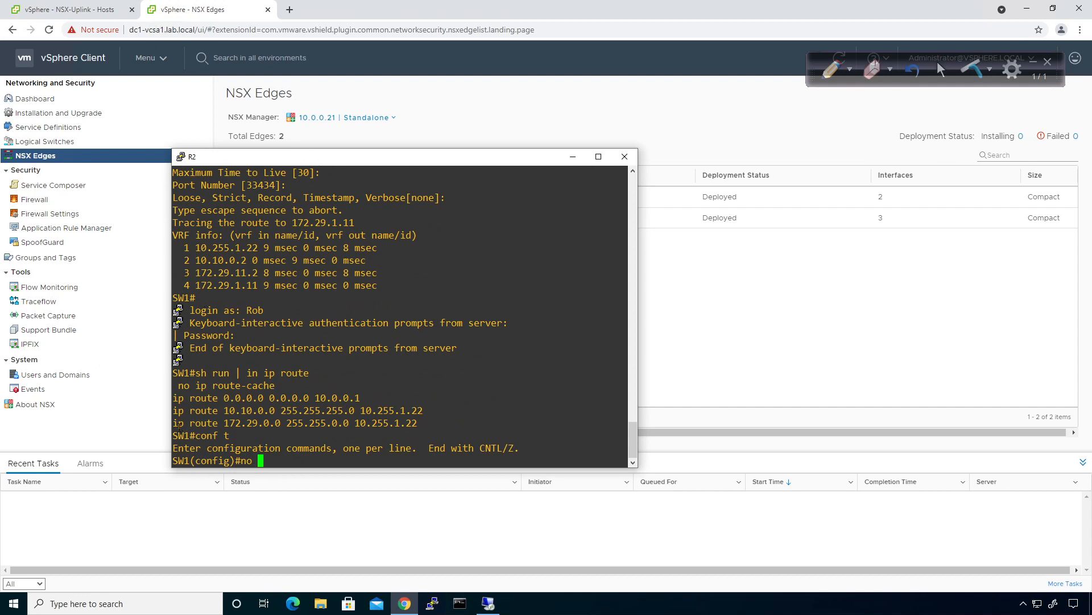
{"action": "left_click_drag", "start_coordinate": [177, 431], "coordinate": [415, 423]}
{"action": "right_click", "coordinate": [415, 423]}
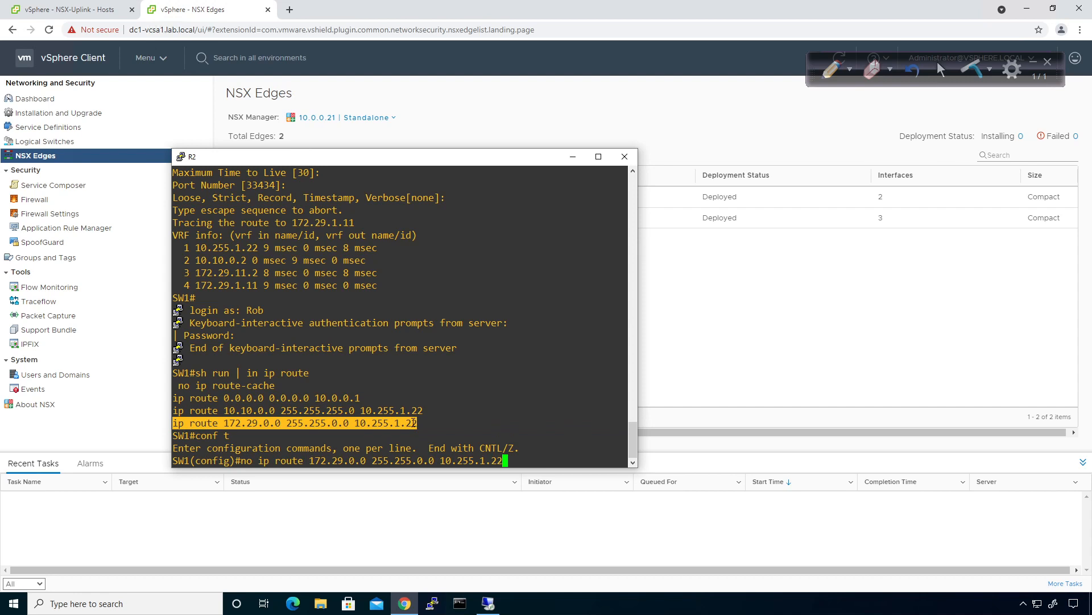
{"action": "key", "text": "Return"}
{"action": "type", "text": "no"}
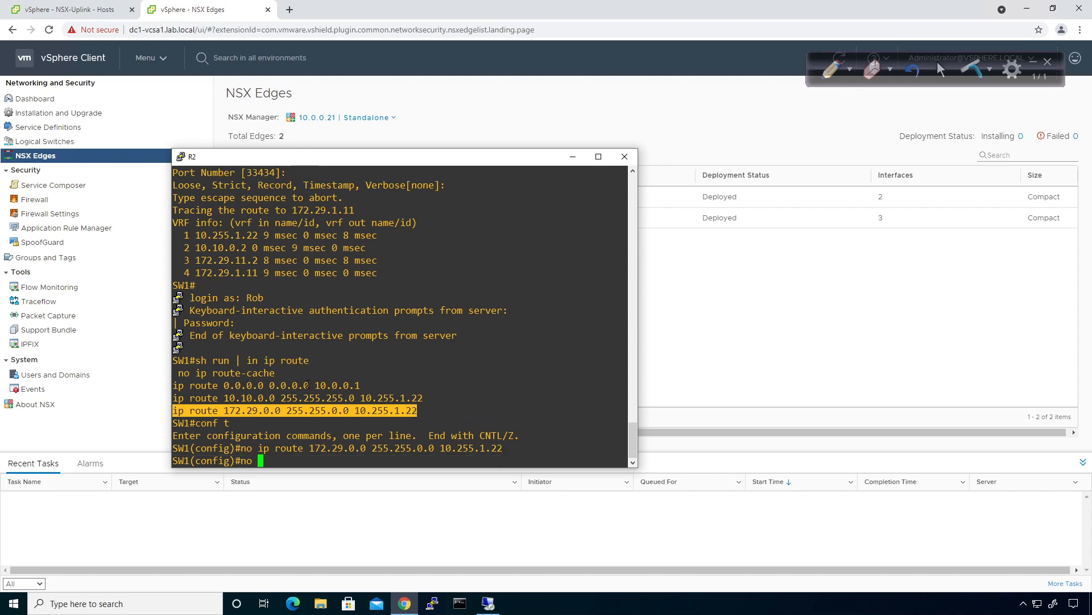
{"action": "left_click_drag", "start_coordinate": [173, 398], "coordinate": [424, 398]}
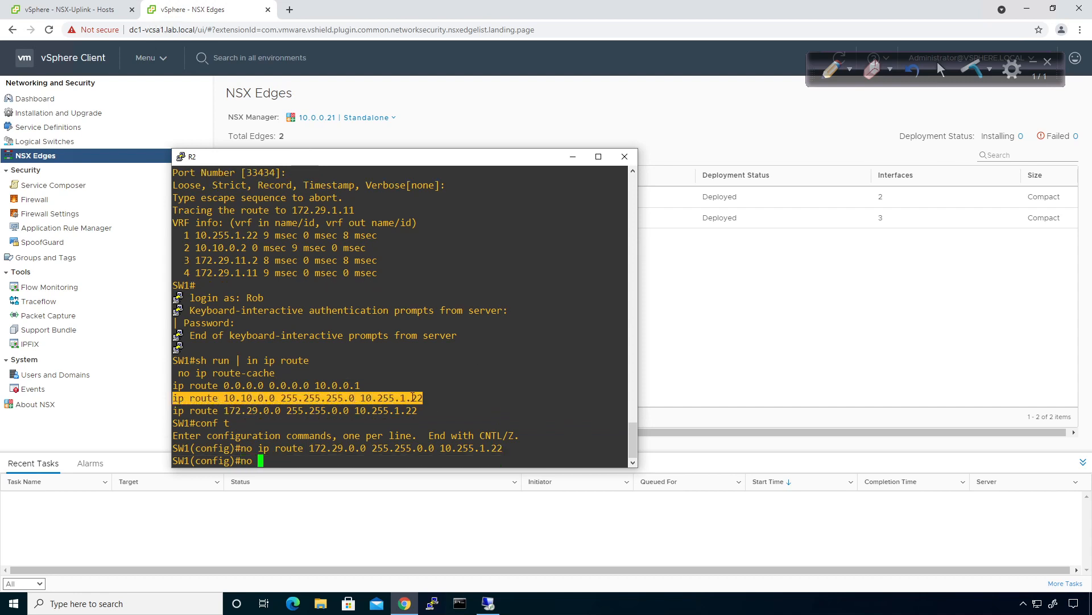
{"action": "right_click", "coordinate": [401, 396]}
{"action": "key", "text": "Return"}
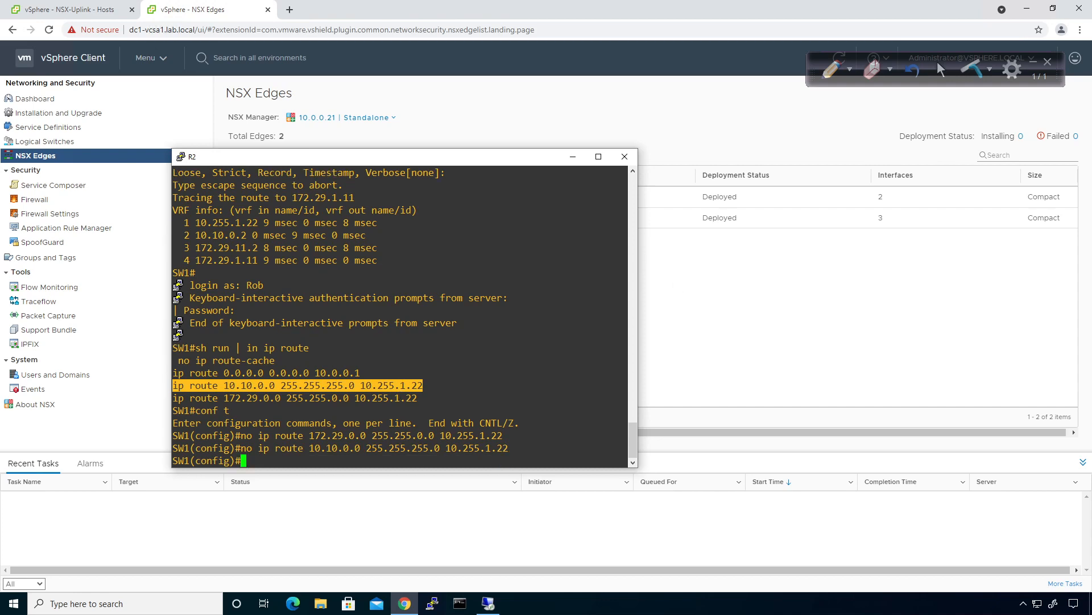
Step: Switch to the NSX-V-RTR terminal, enter privileged mode and list its static routes with sh run | in ip route
{"action": "key", "text": "alt+Tab"}
{"action": "key", "text": "alt+Tab"}
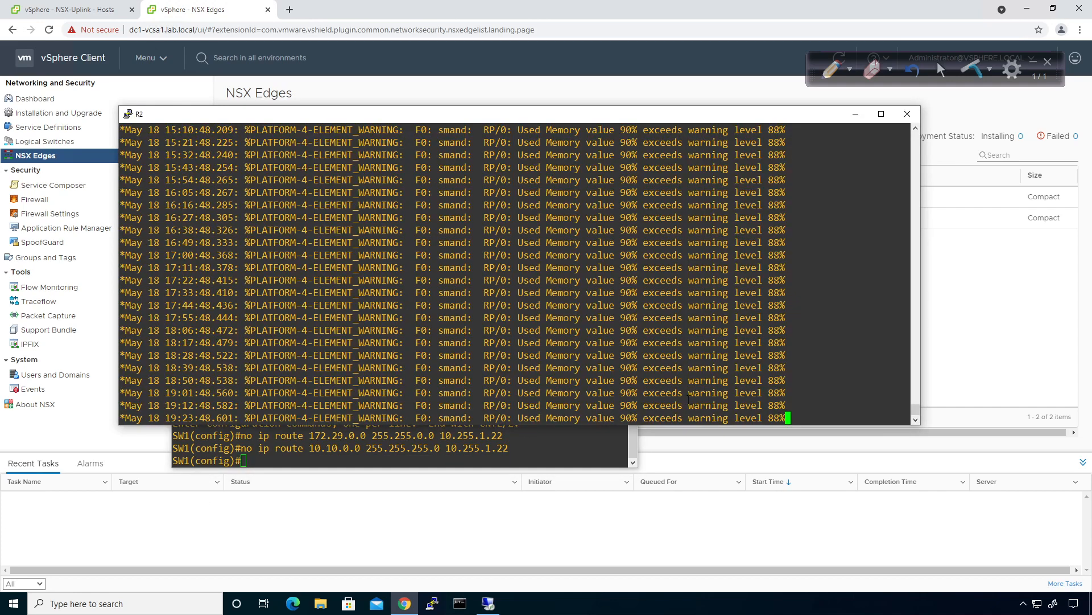
{"action": "key", "text": "Return"}
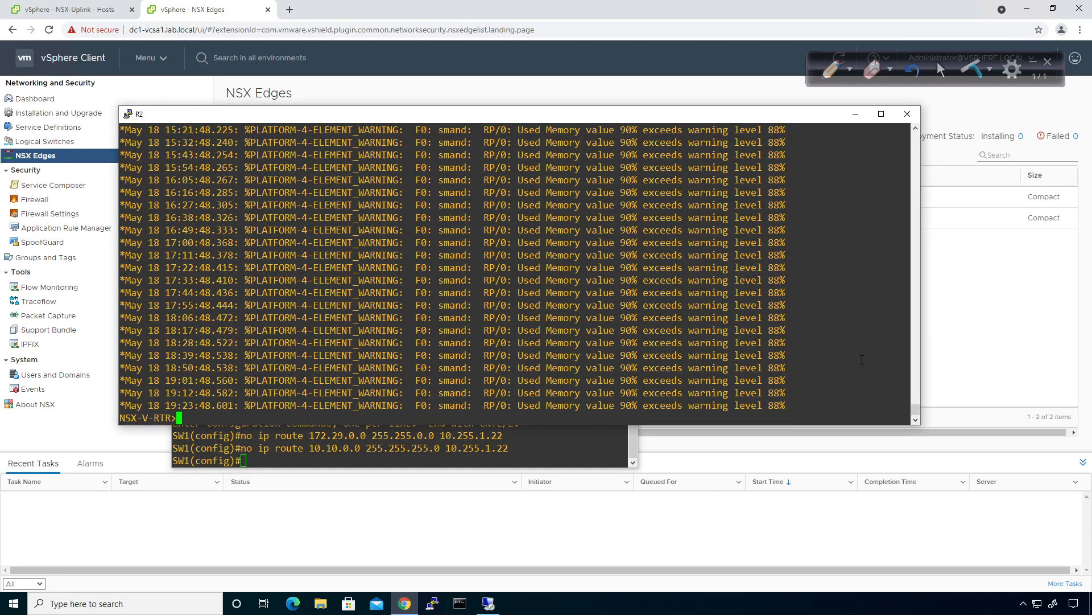
{"action": "type", "text": "en"}
{"action": "key", "text": "Return"}
{"action": "type", "text": "sh run | In ip"}
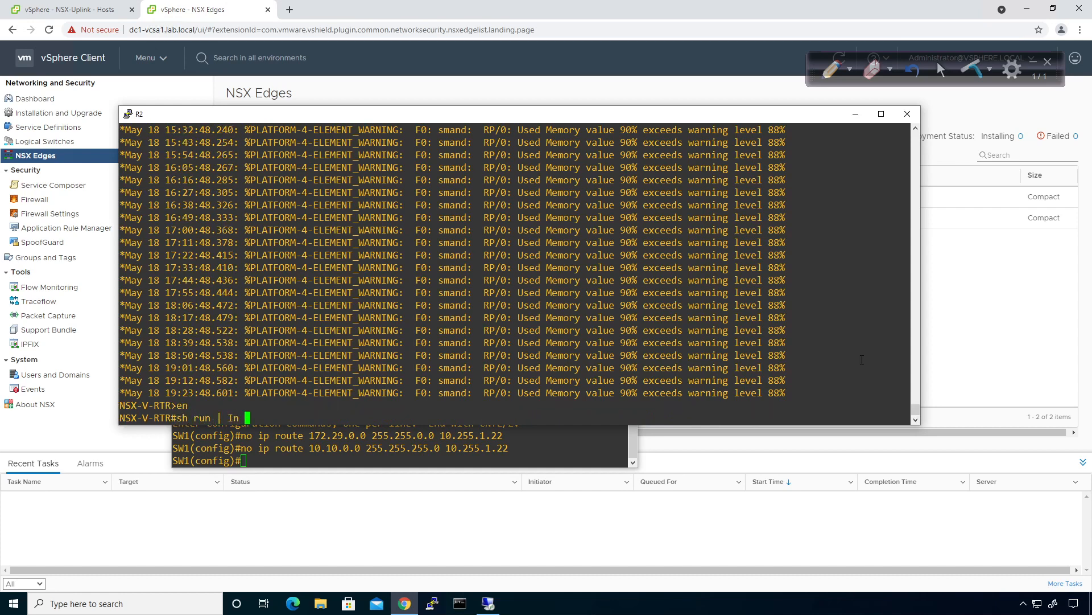
{"action": "key", "text": "BackSpace"}
{"action": "key", "text": "BackSpace"}
{"action": "key", "text": "BackSpace"}
{"action": "key", "text": "BackSpace"}
{"action": "key", "text": "BackSpace"}
{"action": "key", "text": "BackSpace"}
{"action": "type", "text": "in ip route"}
{"action": "key", "text": "ctrl+a"}
{"action": "key", "text": "Return"}
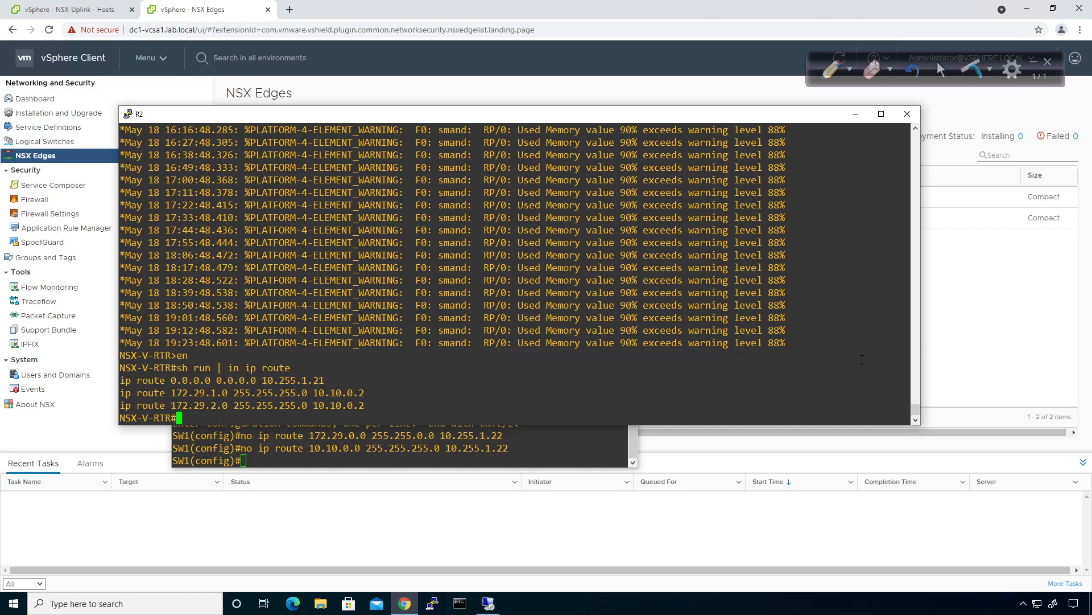
Step: In NSX-V-RTR's configuration mode, remove the static routes 172.29.1.0 and 172.29.2.0 255.255.255.0 via 10.10.0.2
{"action": "type", "text": "conf t"}
{"action": "key", "text": "Return"}
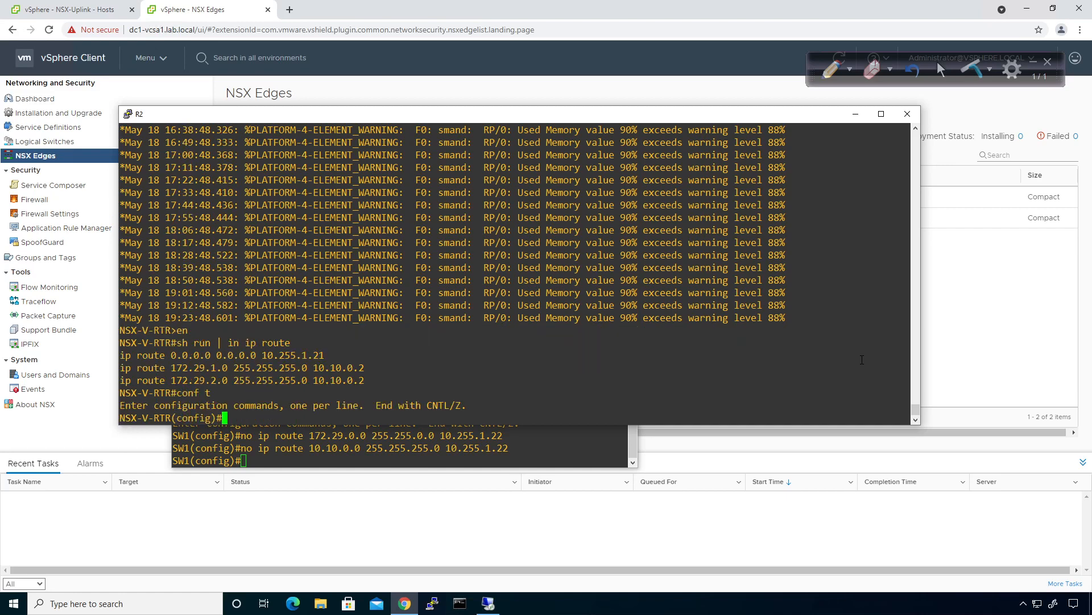
{"action": "type", "text": "no"}
{"action": "left_click_drag", "start_coordinate": [122, 367], "coordinate": [364, 367]}
{"action": "right_click", "coordinate": [351, 367]}
{"action": "key", "text": "Return"}
{"action": "type", "text": "no"}
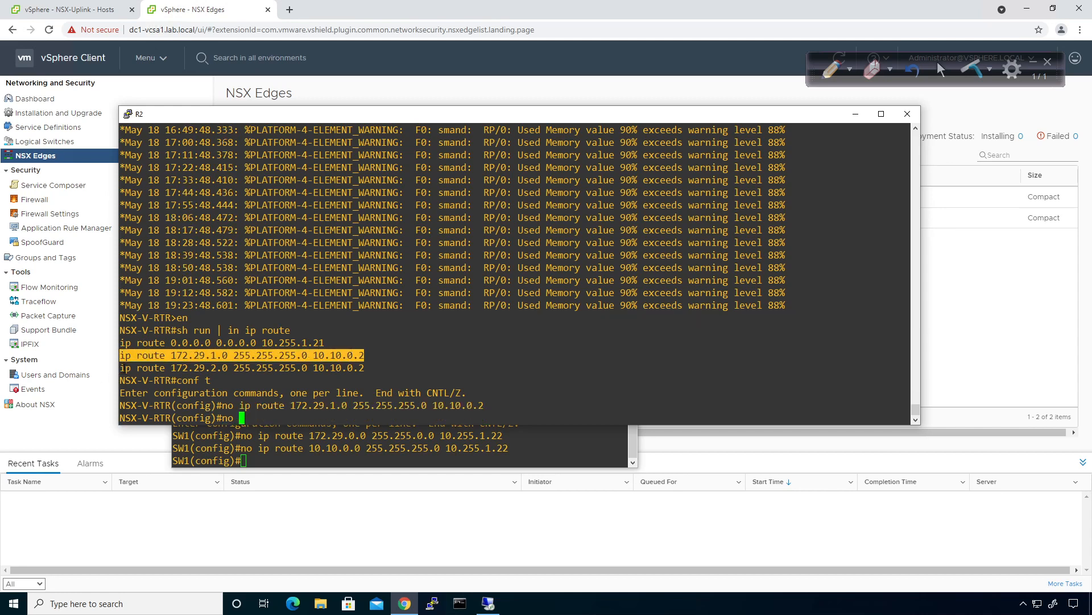
{"action": "left_click_drag", "start_coordinate": [122, 367], "coordinate": [364, 367]}
{"action": "right_click", "coordinate": [333, 367]}
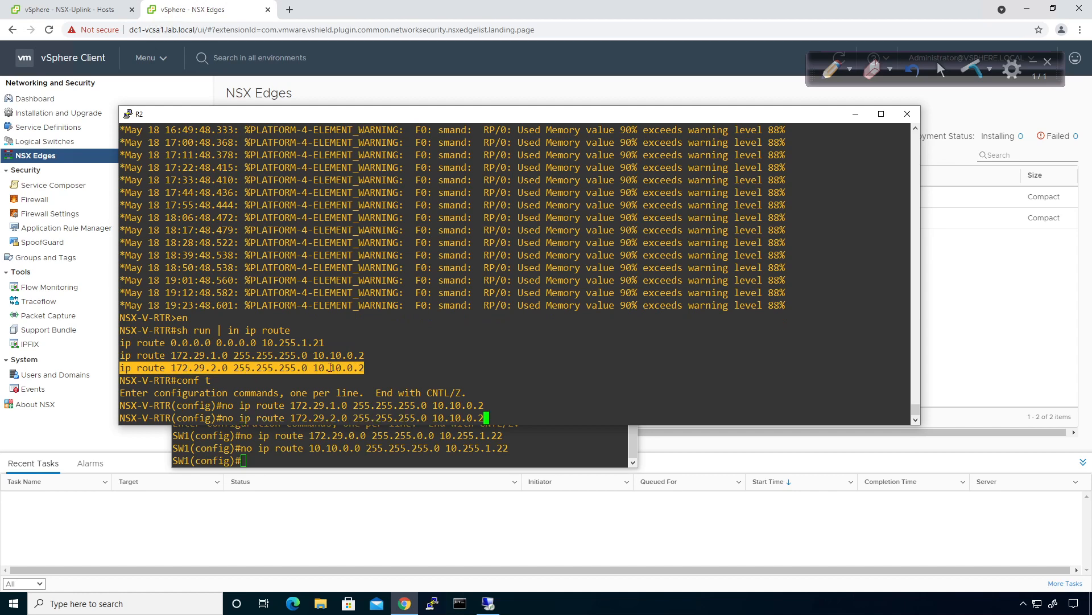
{"action": "key", "text": "Return"}
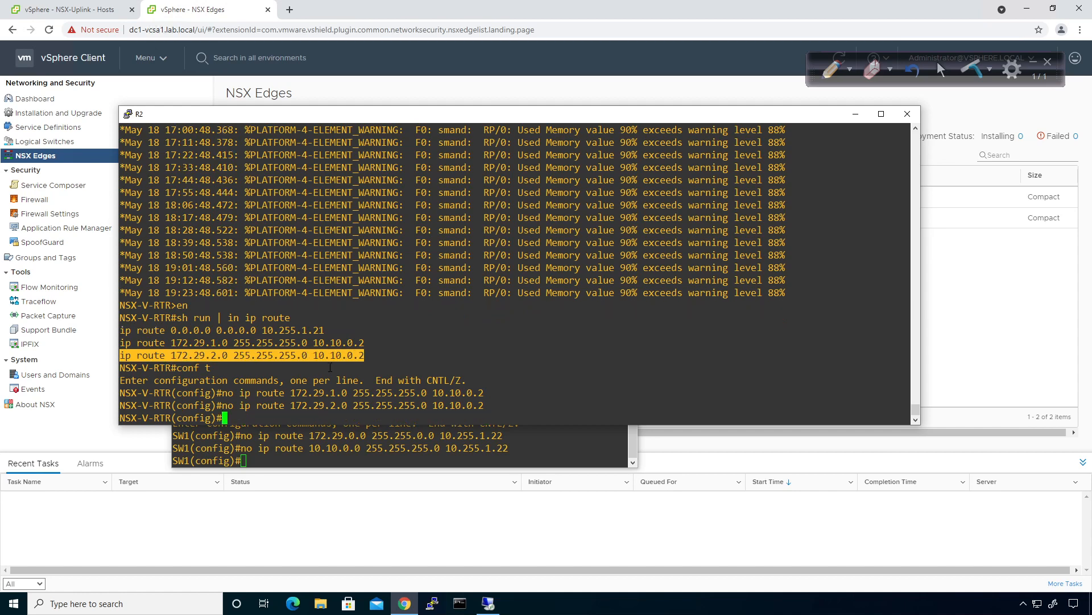
Step: Switch back to the SW1 terminal and page through its full routing table with do sh ip route
{"action": "left_click", "coordinate": [348, 467]}
{"action": "type", "text": "sh ip "}
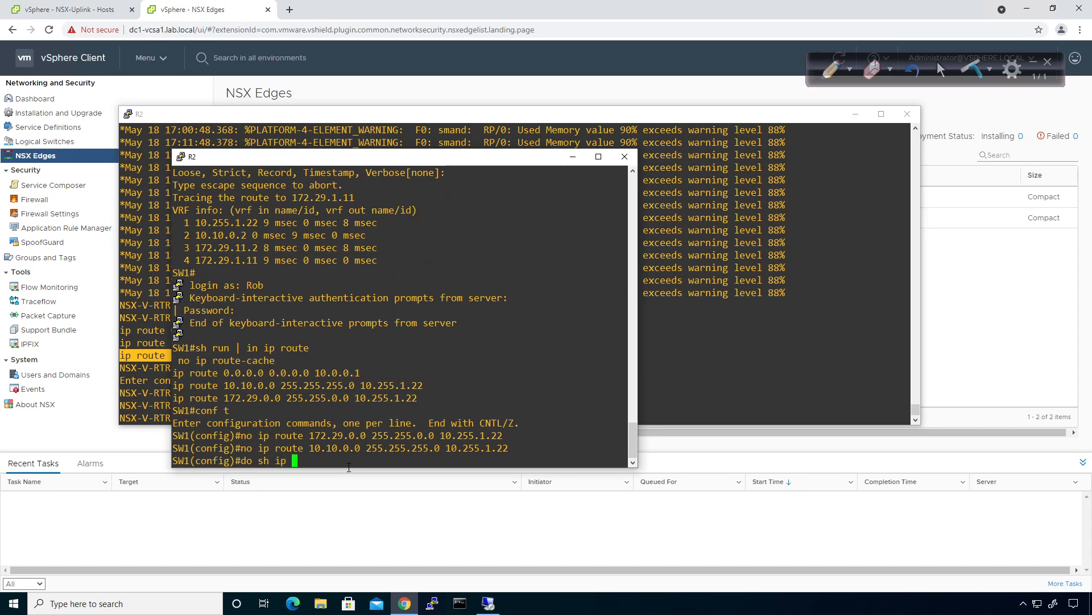
{"action": "type", "text": "route"}
{"action": "key", "text": "Return"}
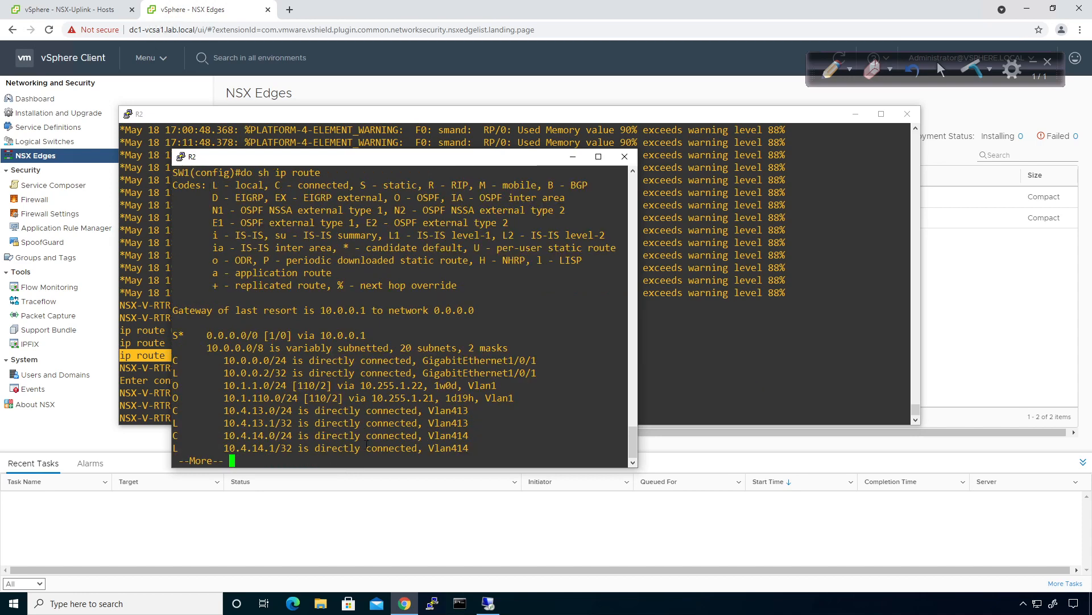
{"action": "key", "text": "space"}
{"action": "key", "text": "space"}
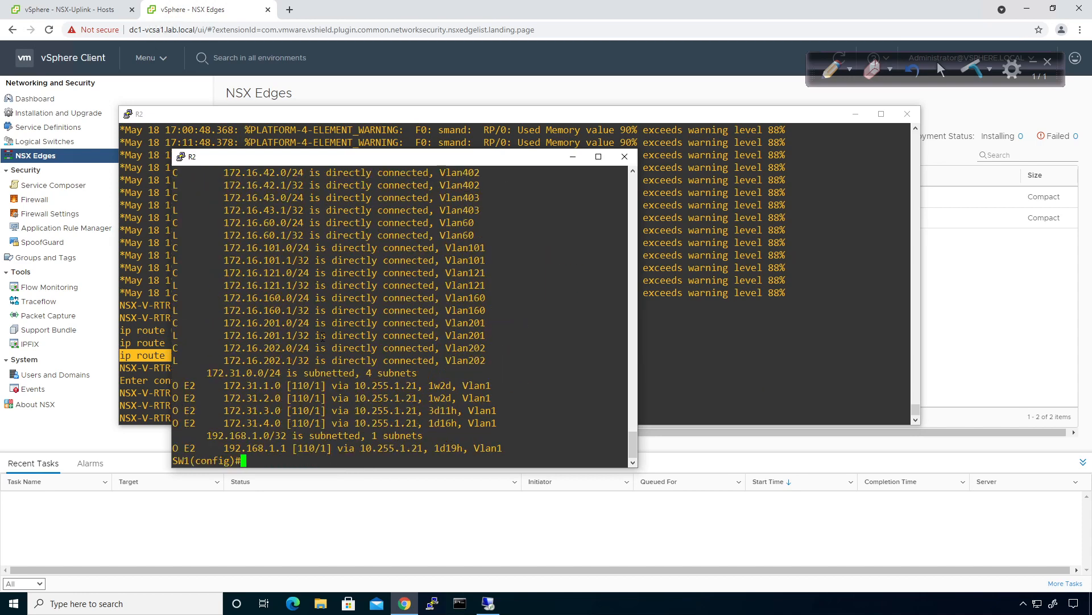
Step: On NSX-V-RTR, remove the static default route 0.0.0.0 0.0.0.0 via 10.255.1.21
{"action": "left_click", "coordinate": [699, 376]}
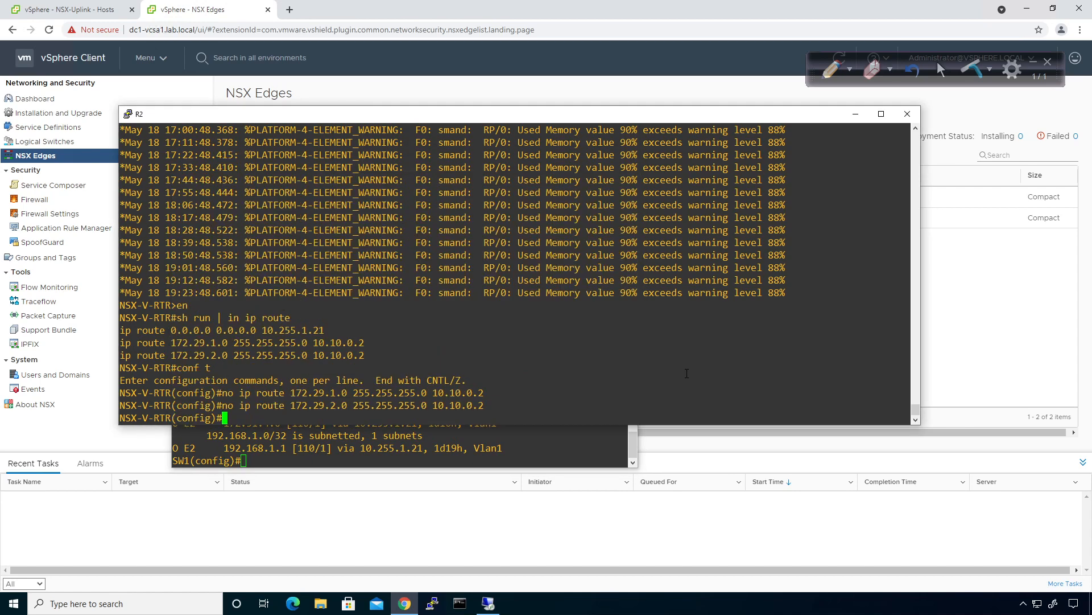
{"action": "type", "text": "no"}
{"action": "left_click_drag", "start_coordinate": [126, 330], "coordinate": [301, 322]}
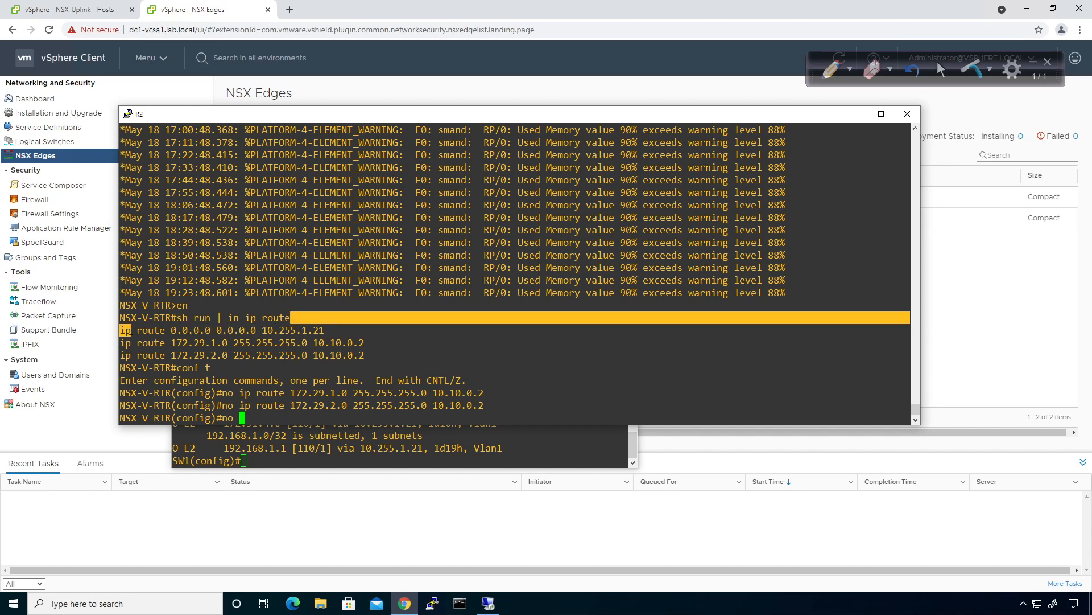
{"action": "left_click_drag", "start_coordinate": [120, 330], "coordinate": [324, 330]}
{"action": "right_click", "coordinate": [273, 324]}
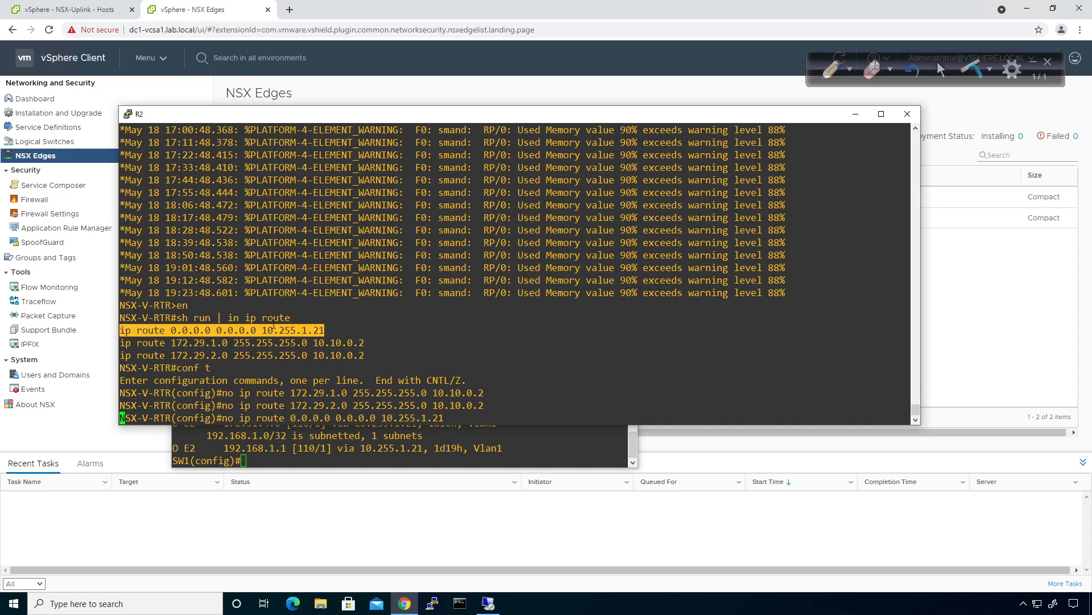
{"action": "key", "text": "Return"}
Step: Page through NSX-V-RTR's full routing table with do sh ip route
{"action": "type", "text": "do sh ip route"}
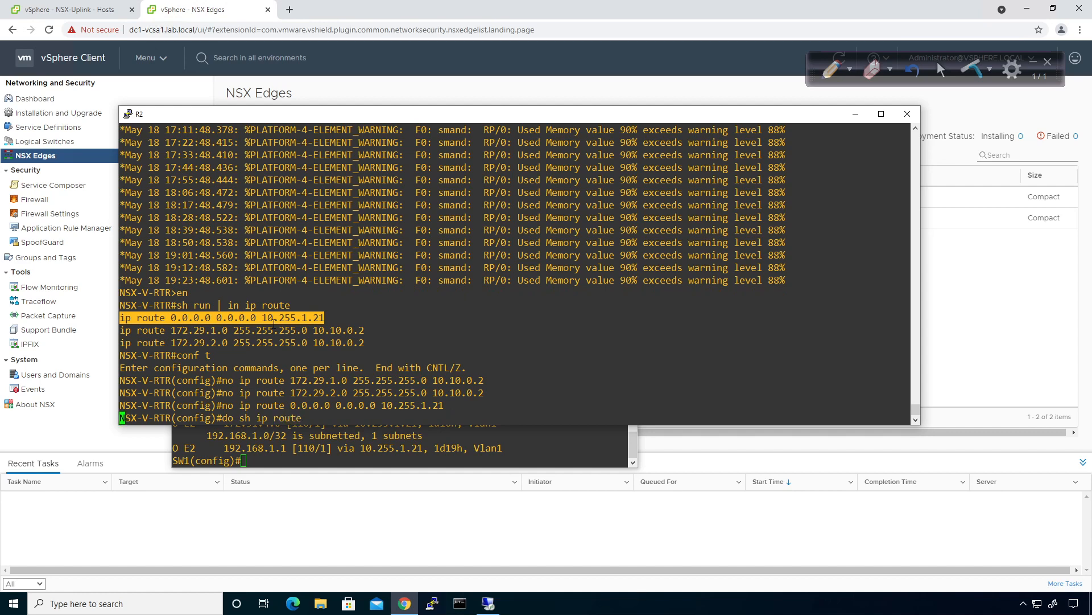
{"action": "key", "text": "Return"}
{"action": "key", "text": "space"}
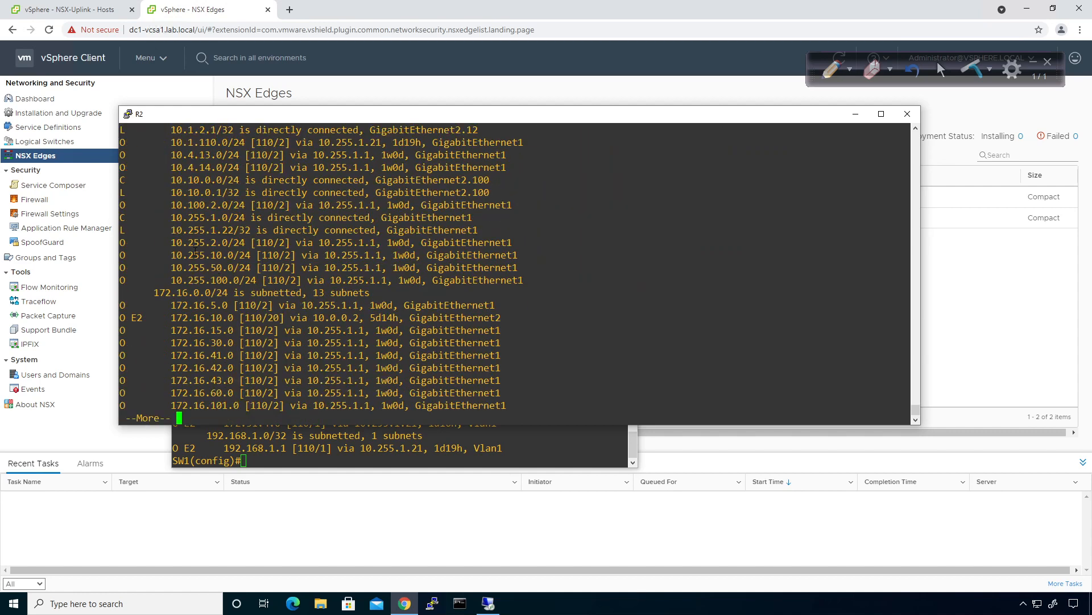
{"action": "key", "text": "space"}
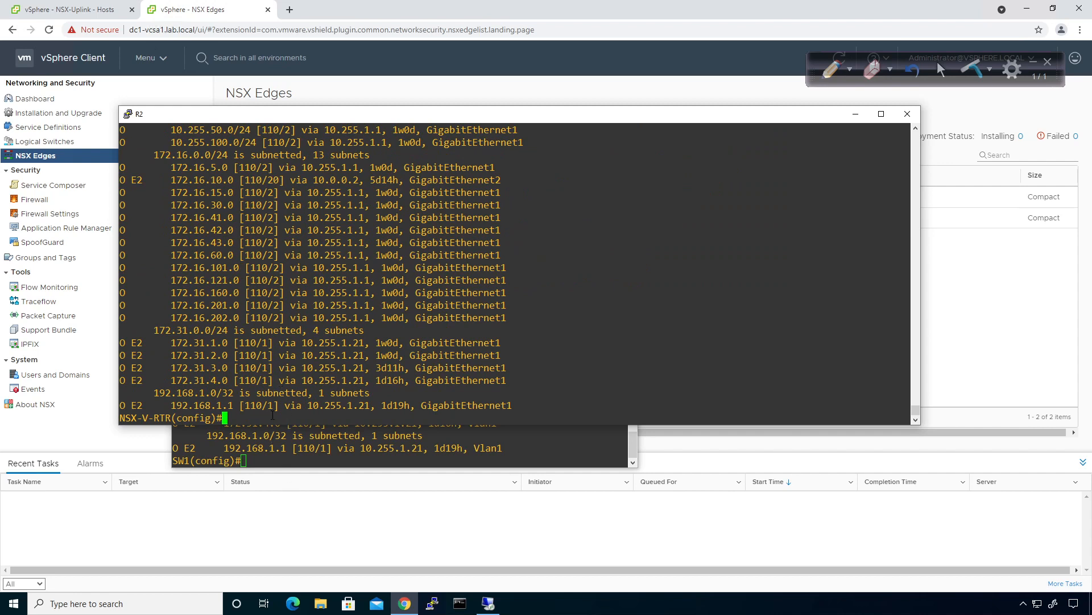
Step: Display NSX-V-RTR's whole OSPF link-state database with do sh ip ospf data
{"action": "type", "text": "do sh ip ospf data"}
{"action": "key", "text": "Return"}
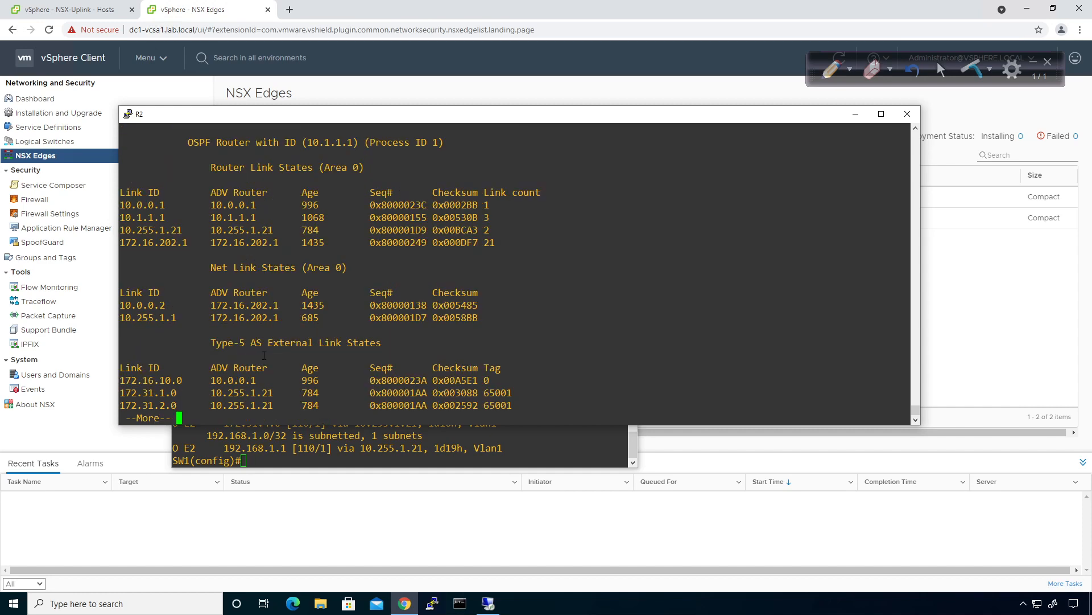
{"action": "key", "text": "space"}
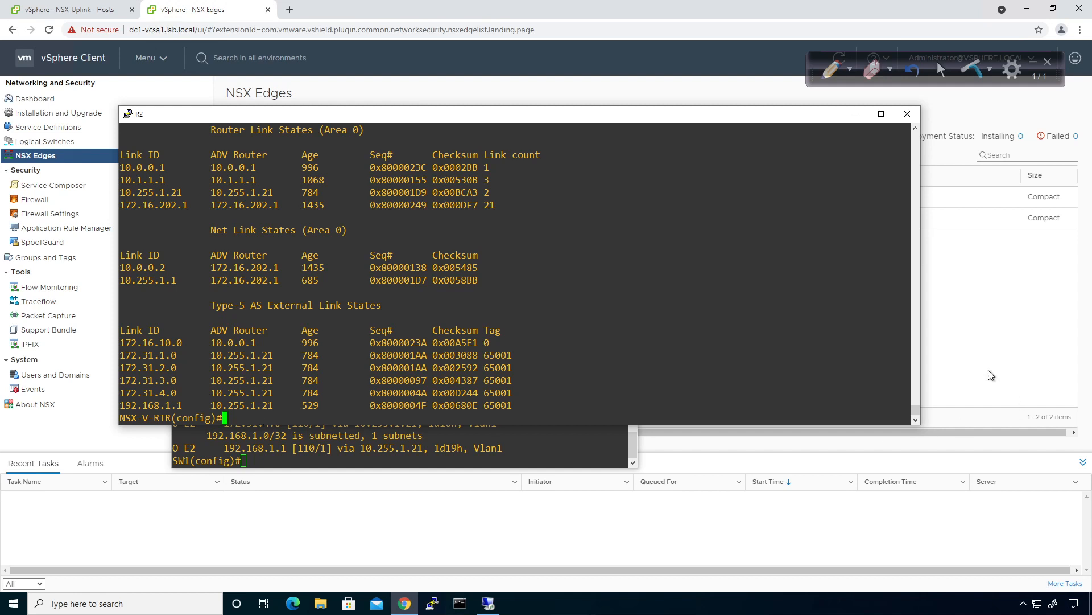
Step: Switch to the vSphere Client and delete the default gateway from the routing configuration of edge-2 (dc1-esg1)
{"action": "left_click", "coordinate": [962, 333]}
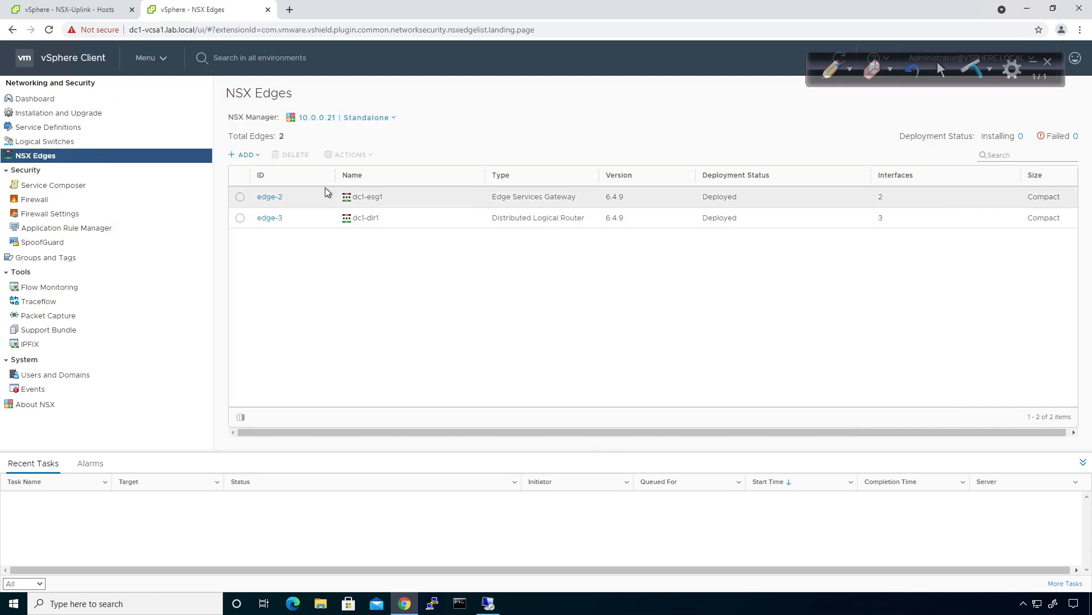
{"action": "left_click", "coordinate": [265, 198]}
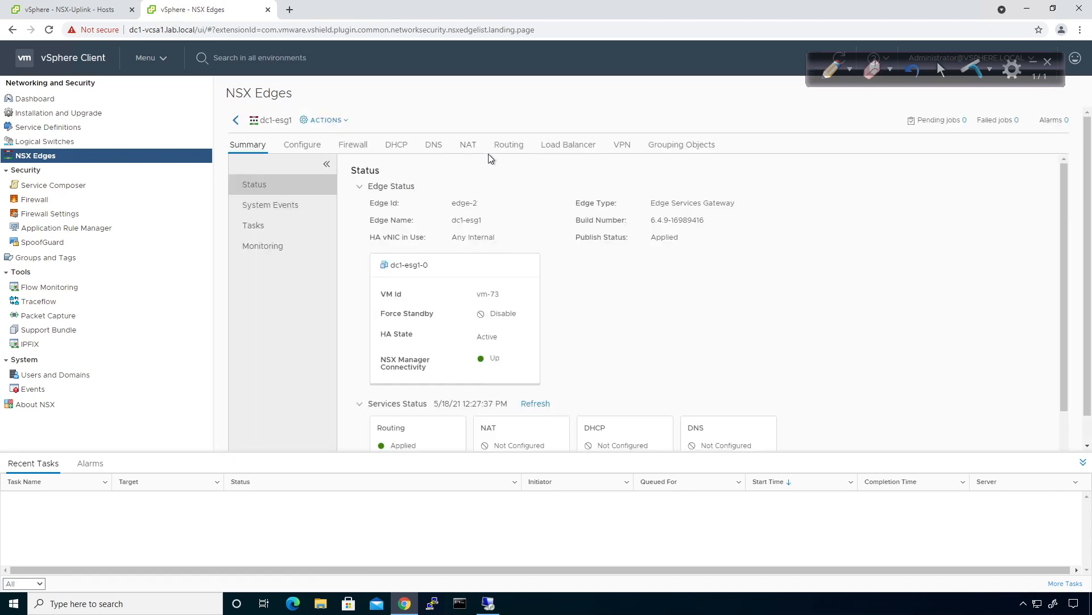
{"action": "left_click", "coordinate": [508, 146]}
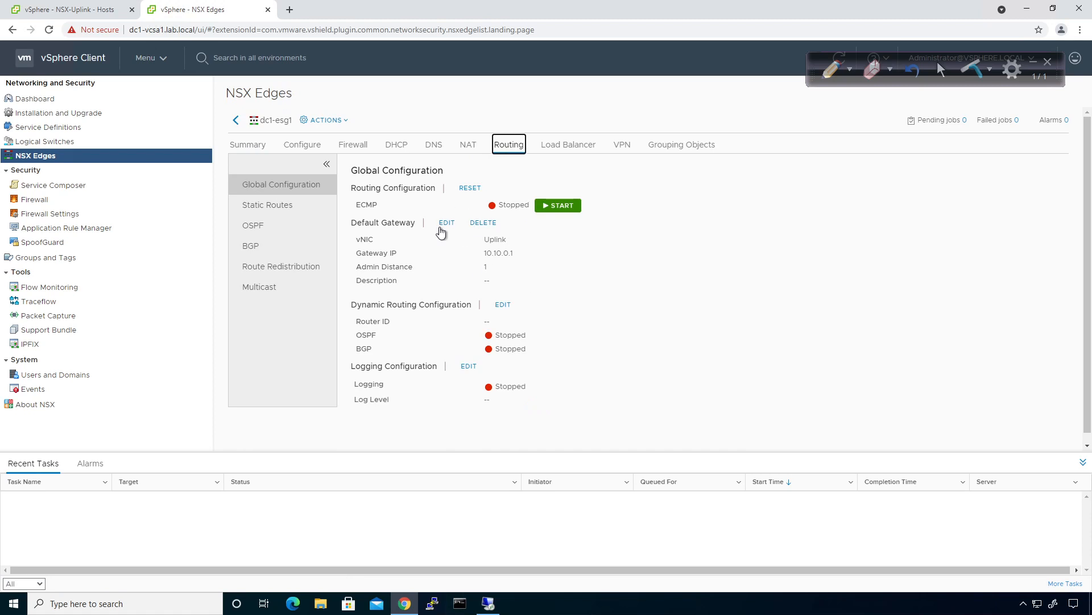
{"action": "left_click", "coordinate": [480, 223]}
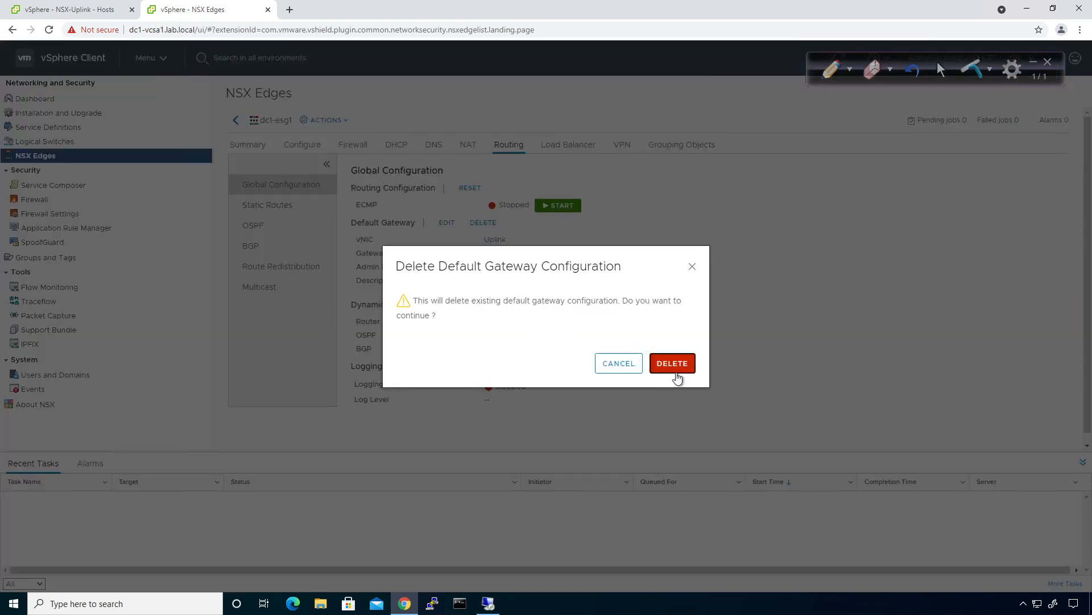
{"action": "left_click", "coordinate": [677, 371]}
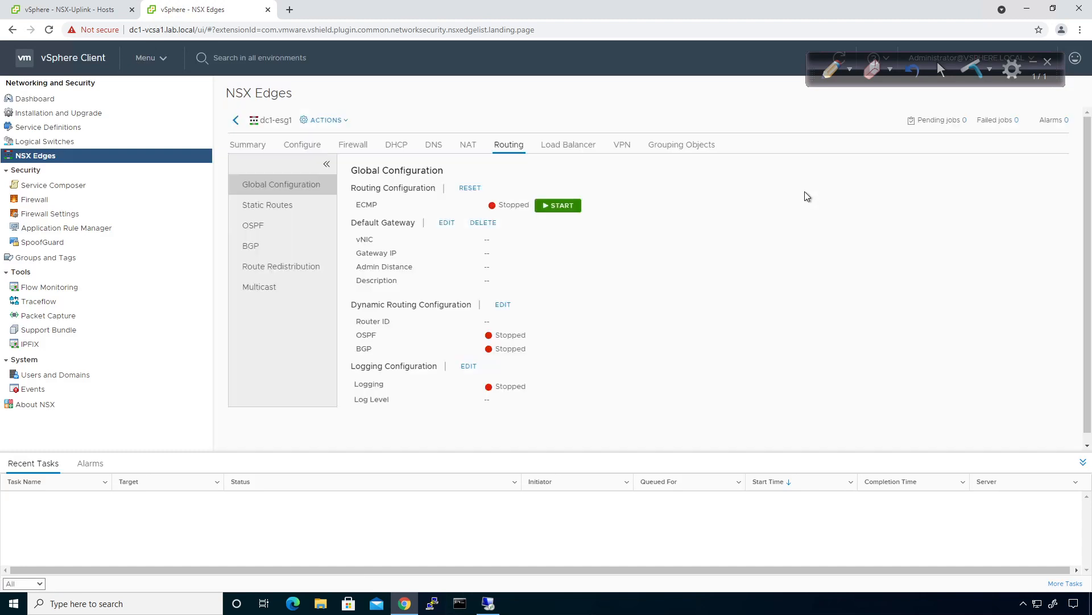
Step: Delete dc1-esg1's static routes for 172.29.1.0/24 and 172.29.2.0/24 and publish the routing changes
{"action": "left_click", "coordinate": [262, 210]}
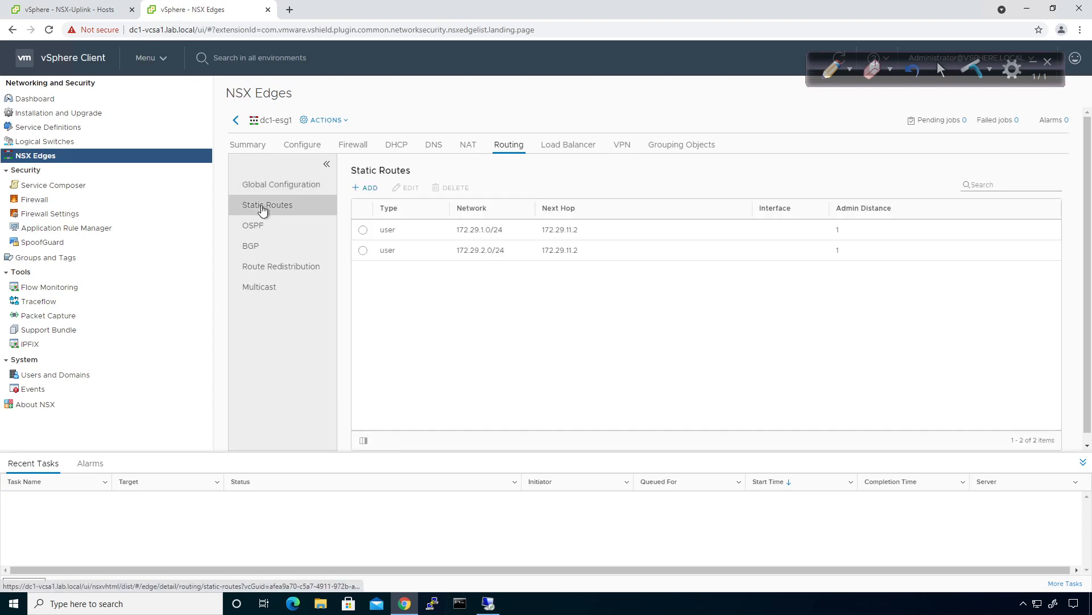
{"action": "left_click", "coordinate": [363, 230]}
{"action": "left_click", "coordinate": [364, 251]}
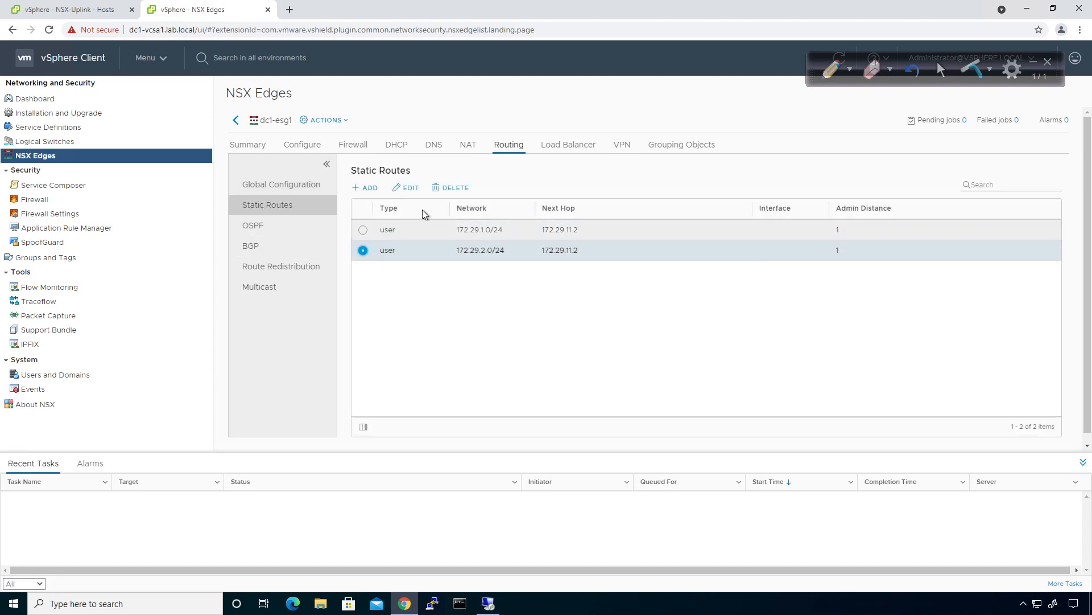
{"action": "left_click", "coordinate": [364, 230]}
{"action": "left_click", "coordinate": [450, 187]}
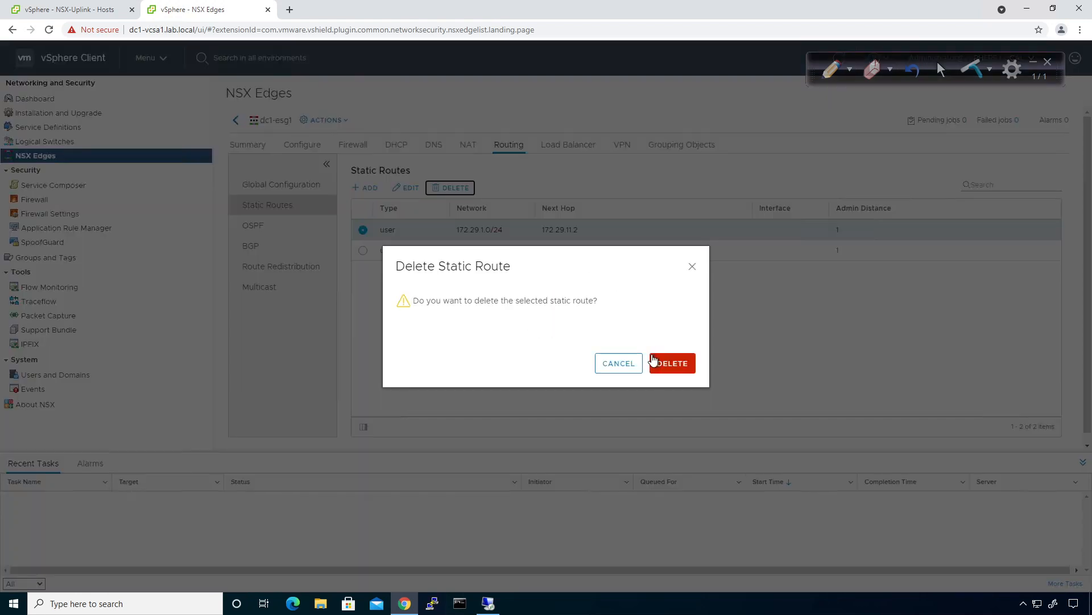
{"action": "left_click", "coordinate": [655, 362]}
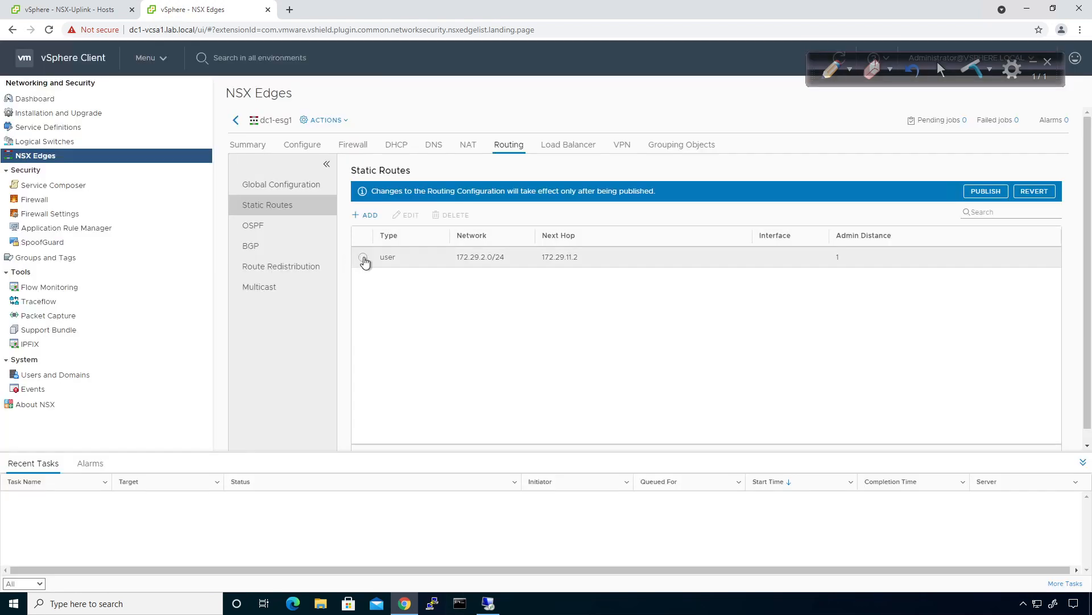
{"action": "left_click", "coordinate": [363, 257]}
{"action": "left_click", "coordinate": [443, 216]}
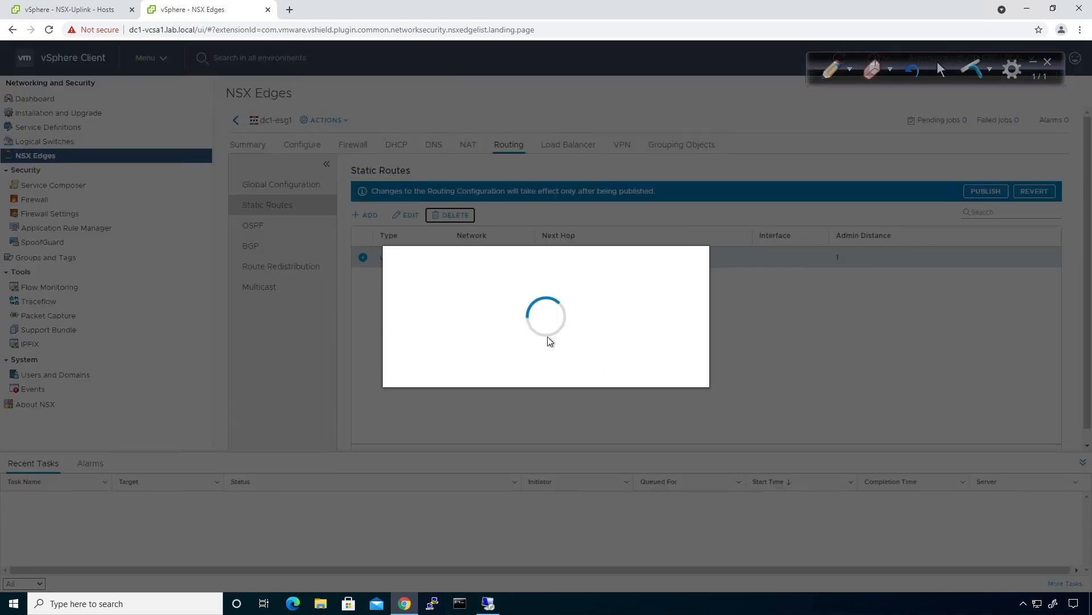
{"action": "left_click", "coordinate": [663, 363]}
{"action": "left_click", "coordinate": [985, 192]}
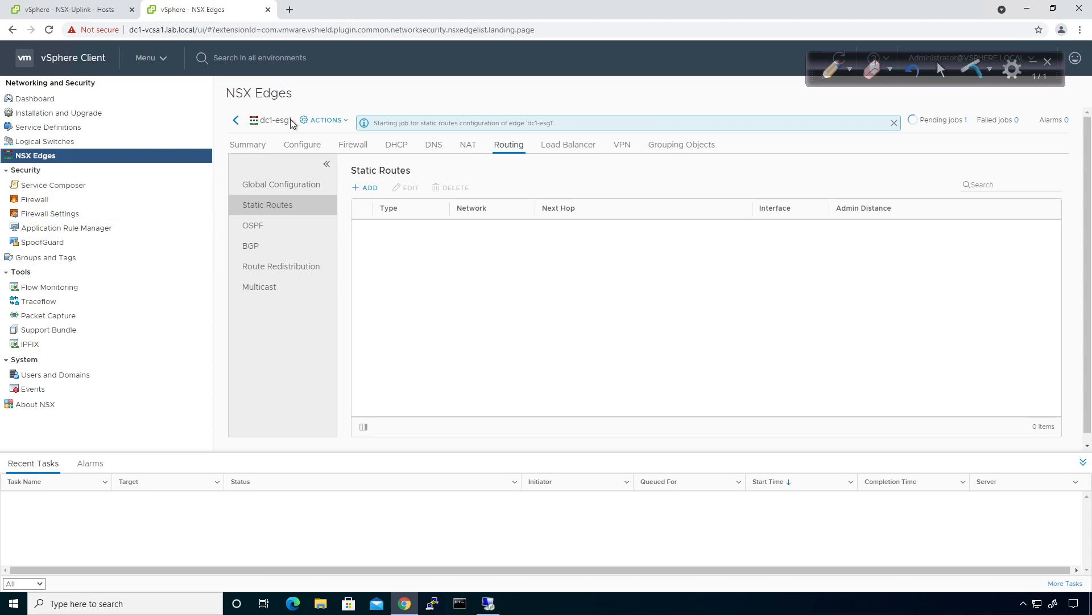
Step: Delete the default gateway from the routing configuration of edge-3 (dc1-dlr1) and check its static routes list
{"action": "left_click", "coordinate": [234, 123]}
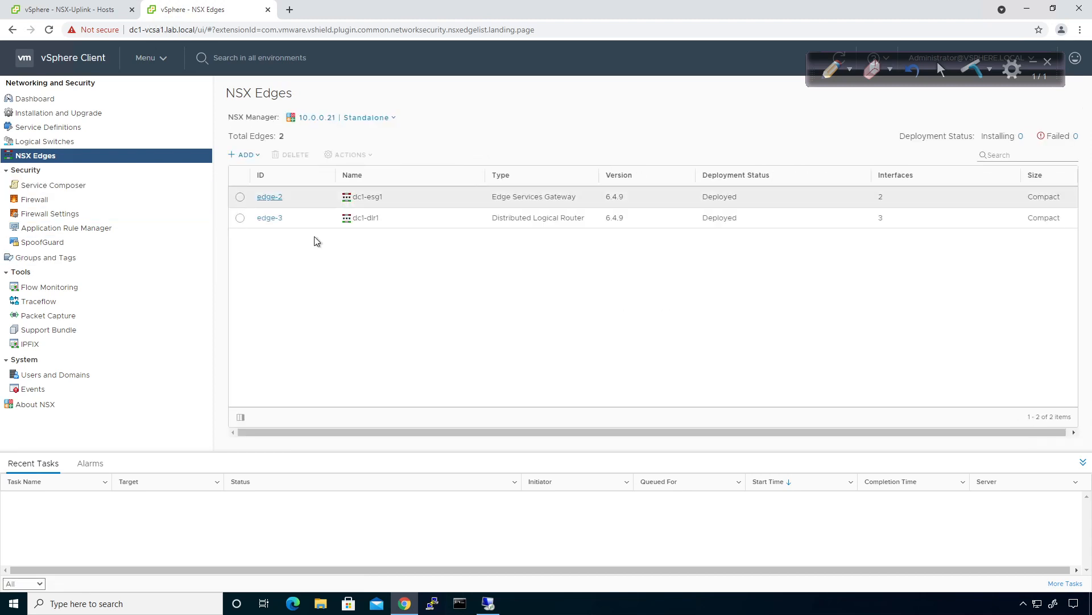
{"action": "left_click", "coordinate": [270, 218]}
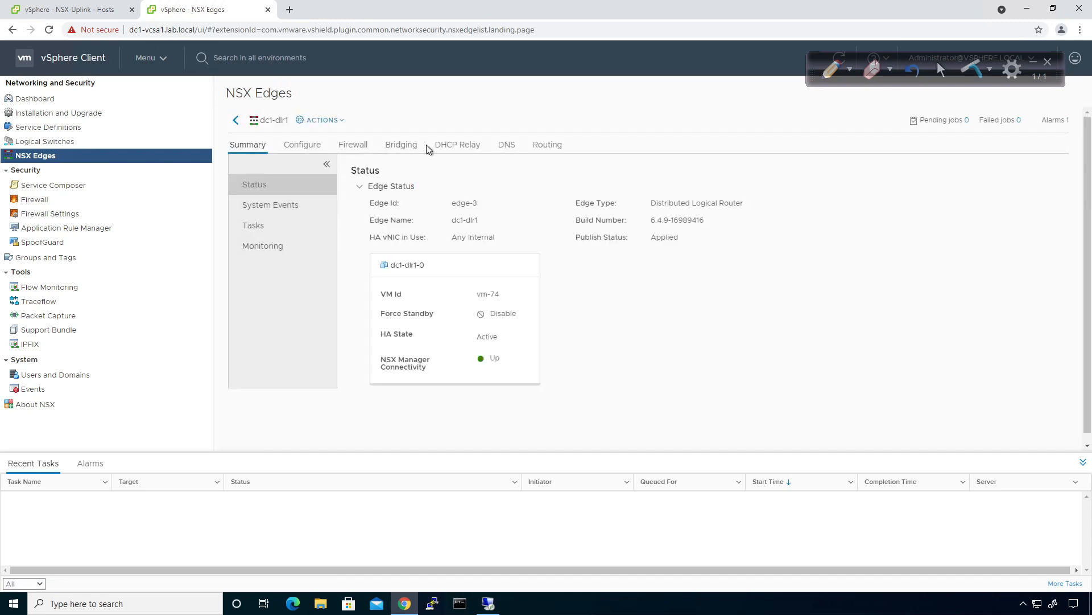
{"action": "left_click", "coordinate": [543, 149]}
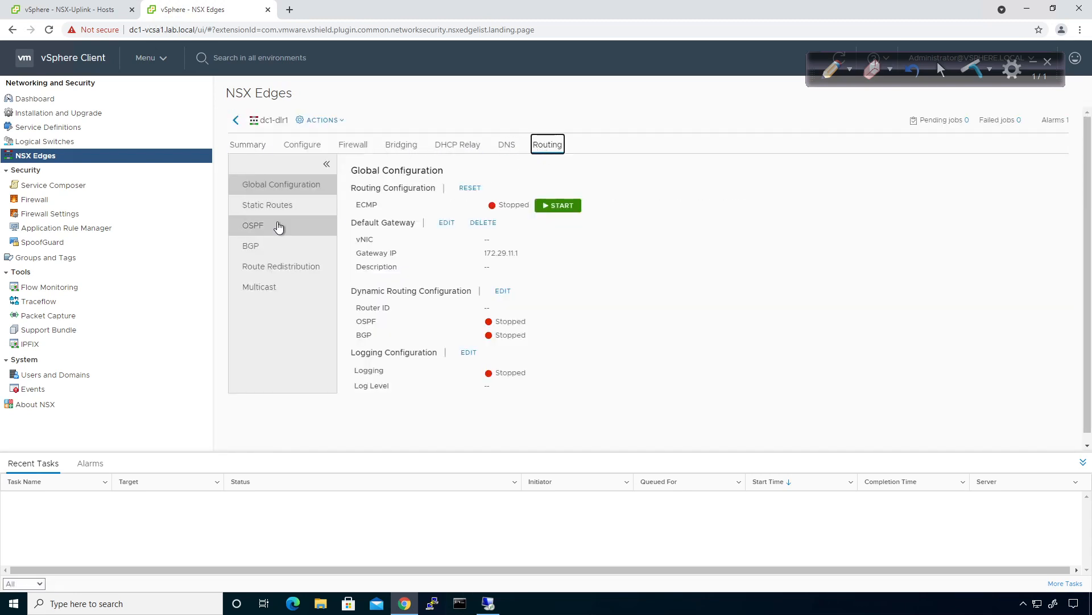
{"action": "left_click", "coordinate": [483, 222]}
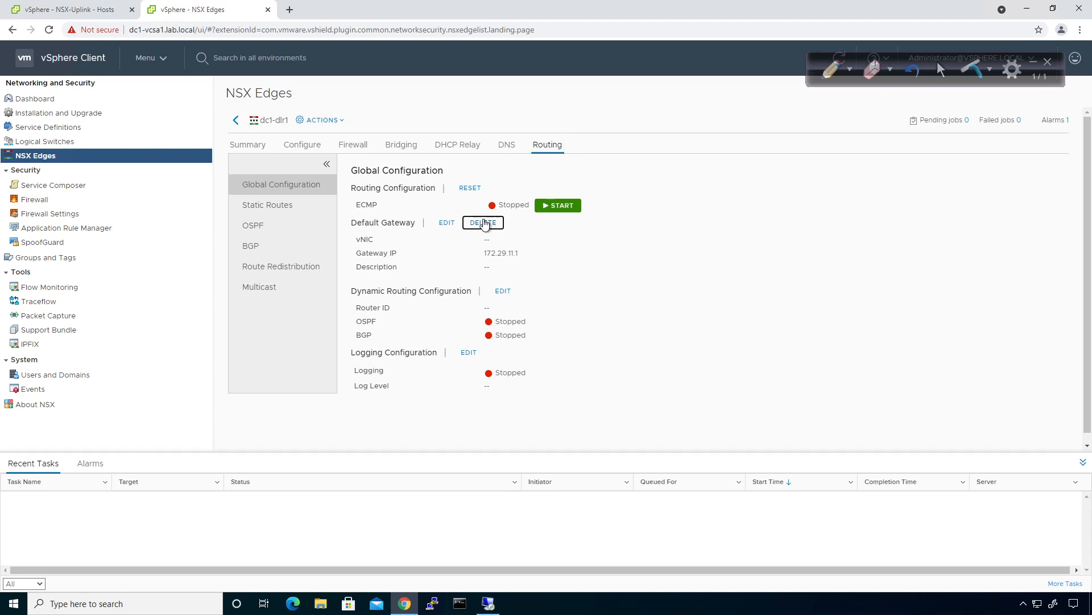
{"action": "left_click", "coordinate": [672, 365]}
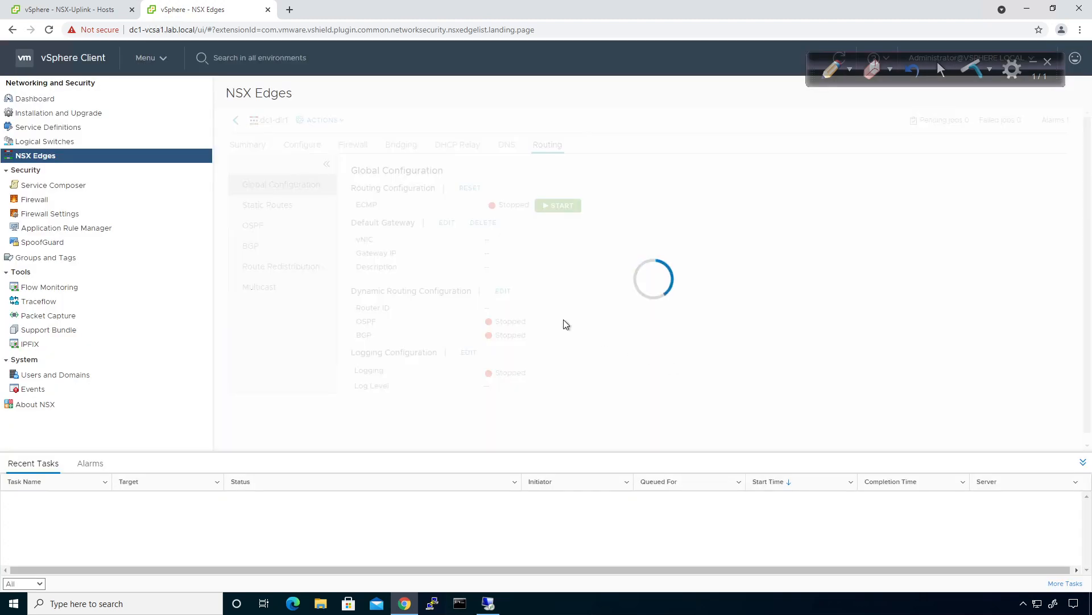
{"action": "left_click", "coordinate": [284, 215]}
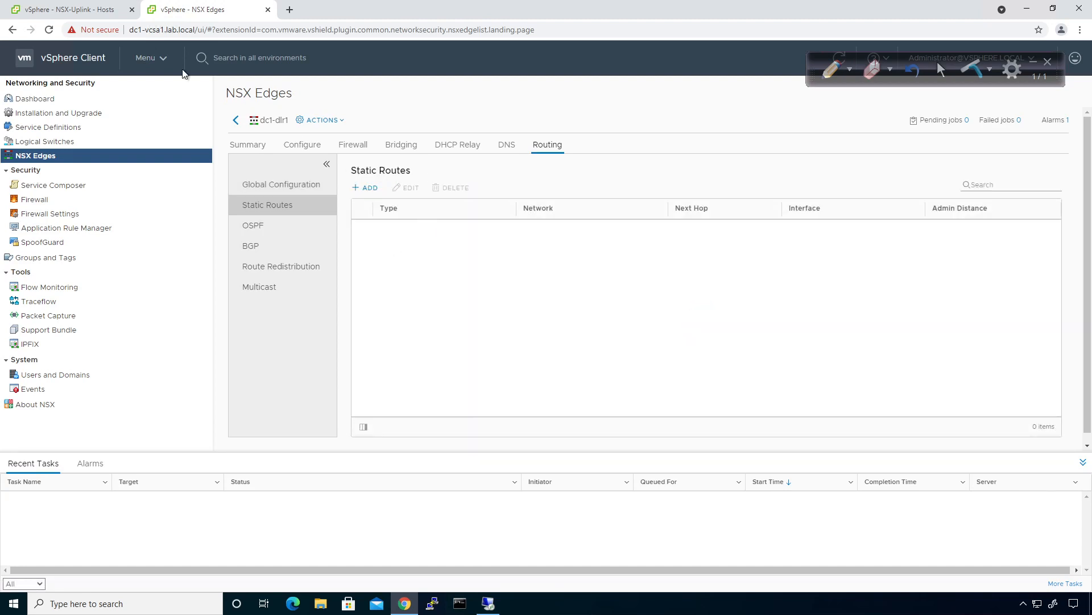
Step: From the hosts and clusters inventory, open a web console for the dc1-dlr1-0 virtual machine
{"action": "left_click", "coordinate": [57, 10]}
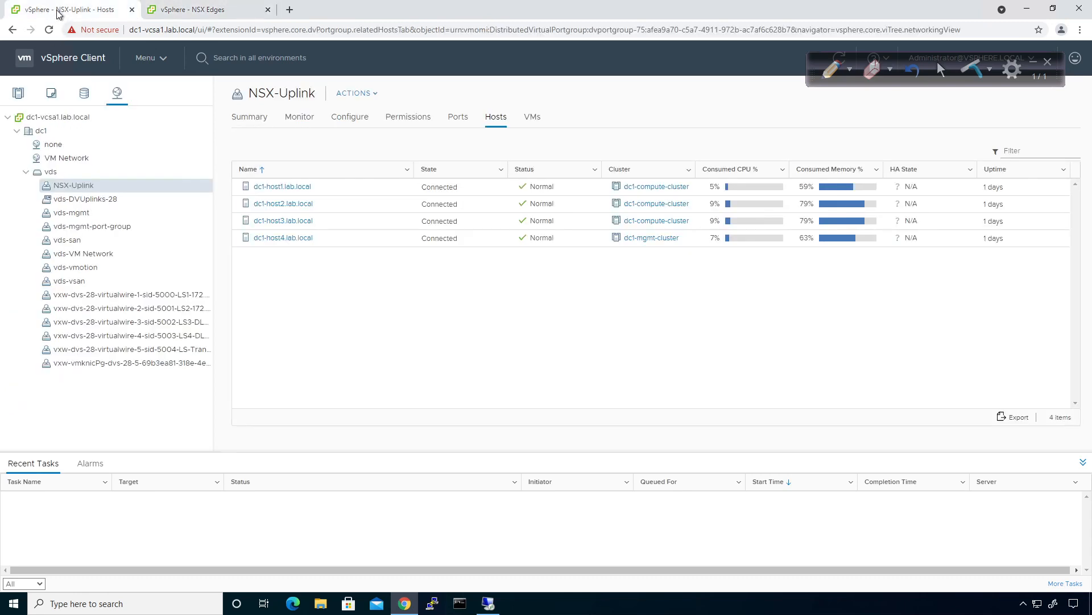
{"action": "left_click", "coordinate": [18, 93]}
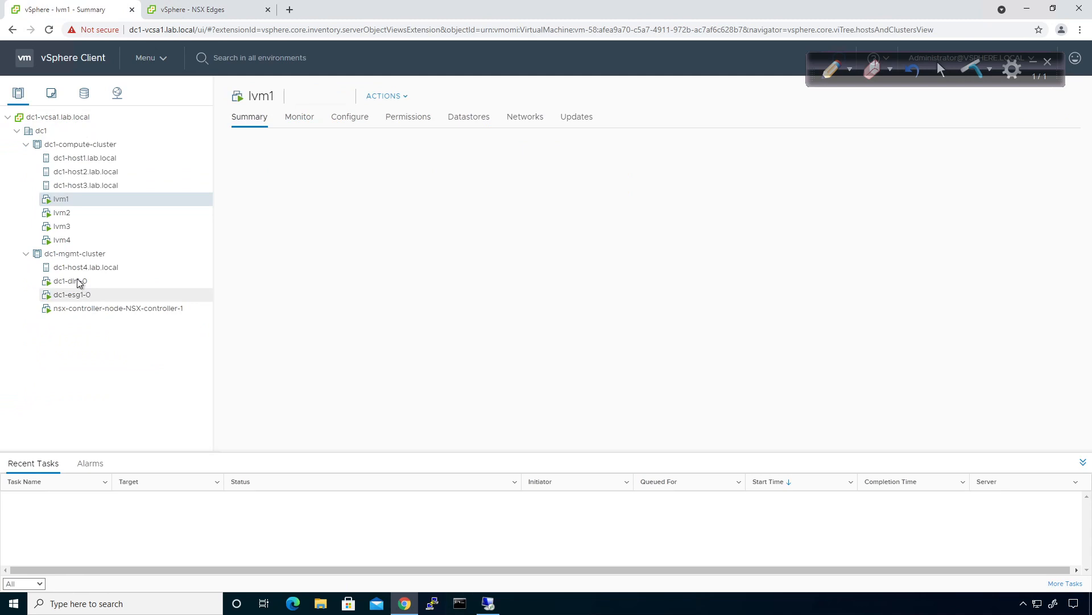
{"action": "left_click", "coordinate": [76, 283]}
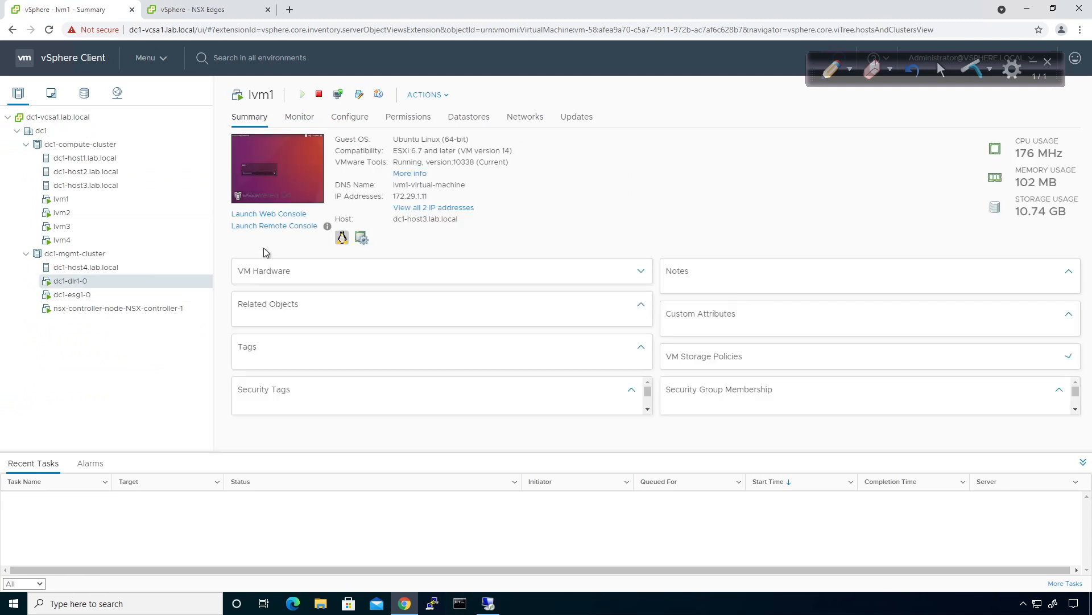
{"action": "left_click", "coordinate": [293, 216]}
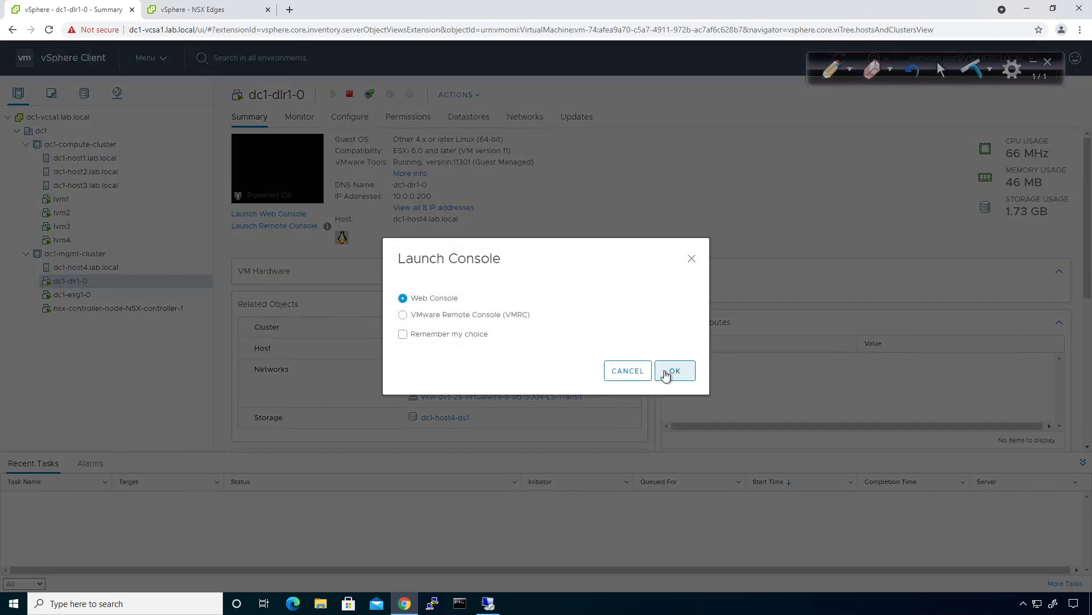
{"action": "left_click", "coordinate": [671, 371]}
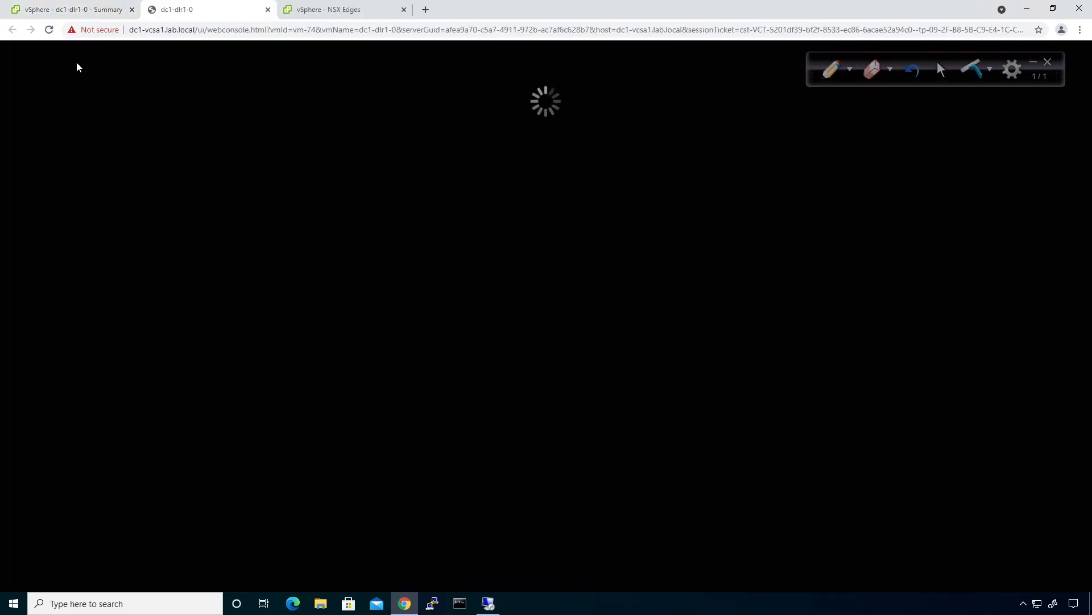
Step: From the hosts and clusters inventory, open a web console for the dc1-esg1-0 virtual machine
{"action": "left_click", "coordinate": [64, 11]}
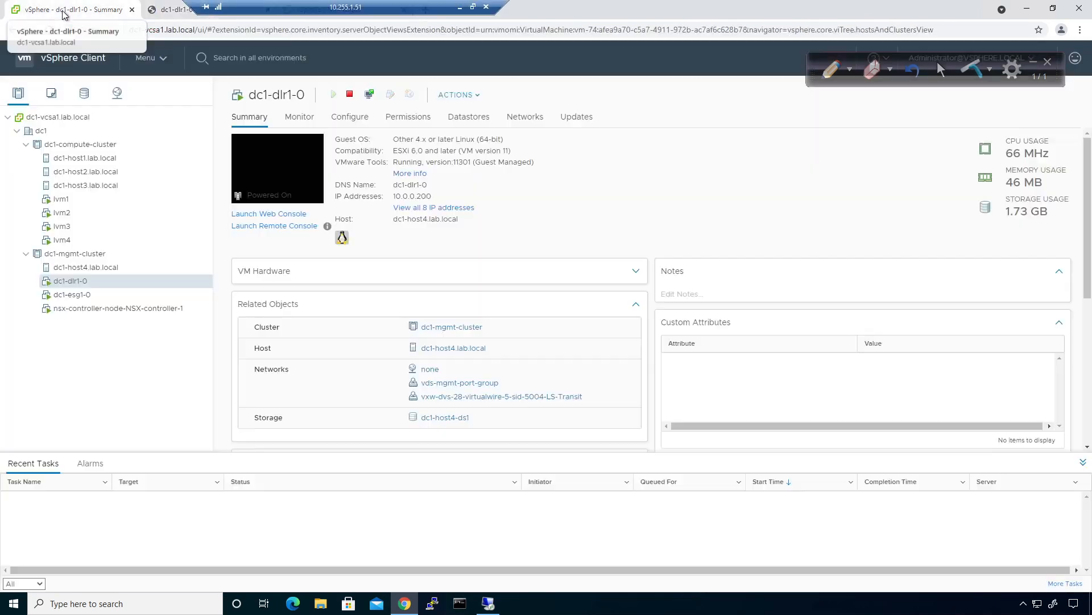
{"action": "left_click", "coordinate": [80, 294]}
{"action": "left_click", "coordinate": [268, 214]}
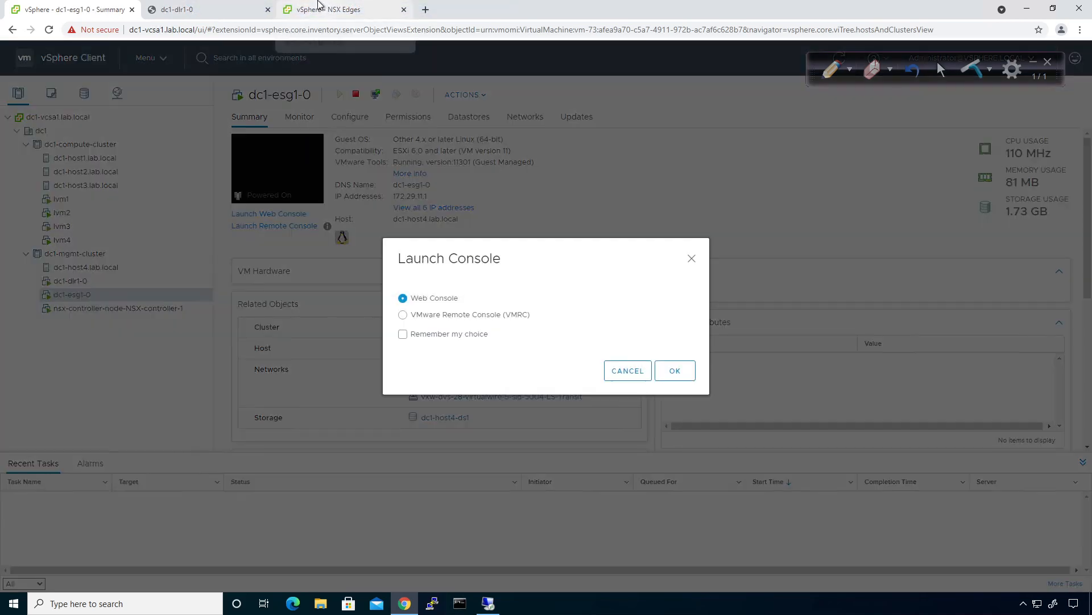
{"action": "mouse_move", "coordinate": [318, 2]}
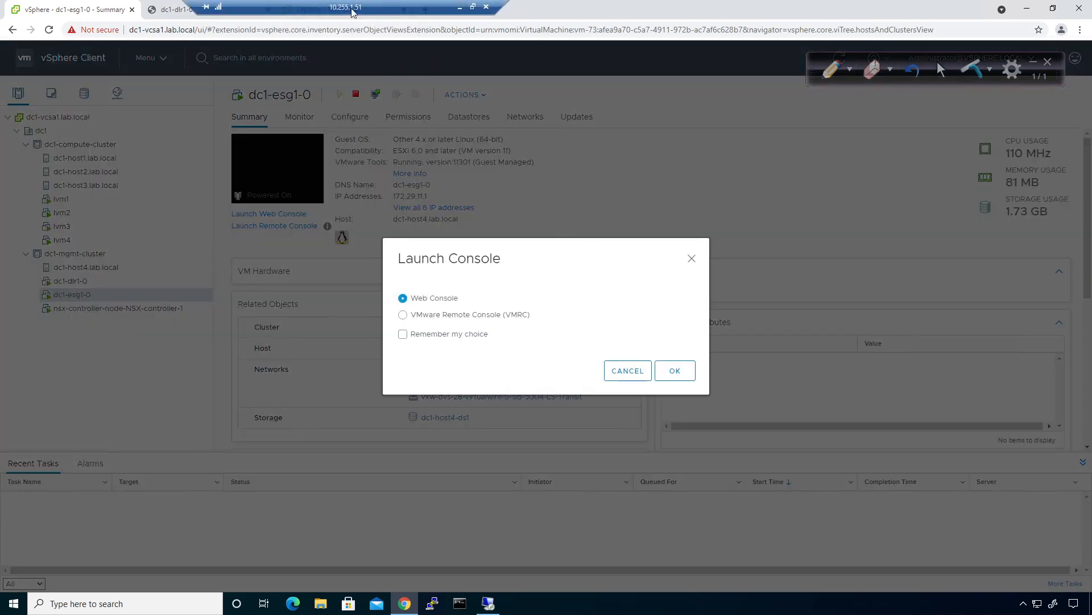
{"action": "left_click_drag", "start_coordinate": [343, 5], "coordinate": [716, 4]}
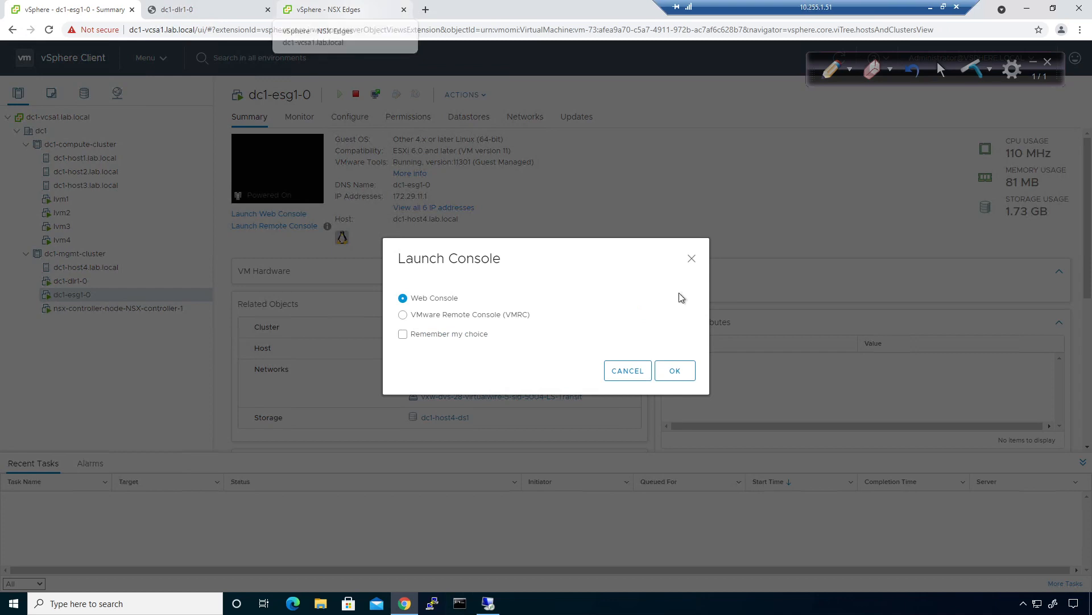
{"action": "left_click", "coordinate": [678, 376]}
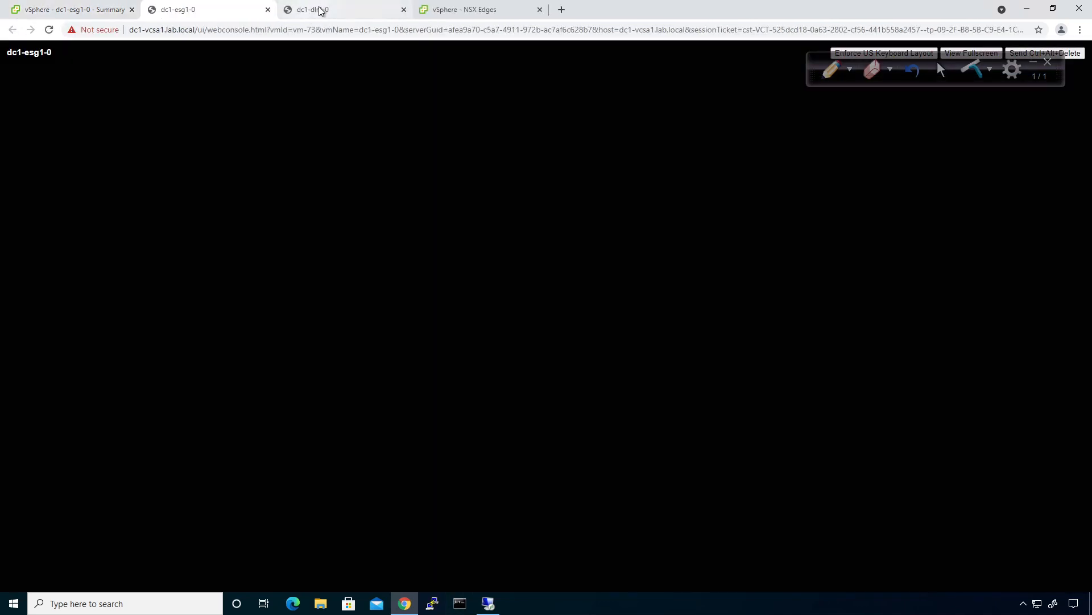
Step: Move the dc1-dlr1-0 console ahead of the dc1-esg1-0 console and rerun sh ip route in it
{"action": "left_click", "coordinate": [320, 9]}
{"action": "left_click_drag", "start_coordinate": [320, 10], "coordinate": [214, 11]}
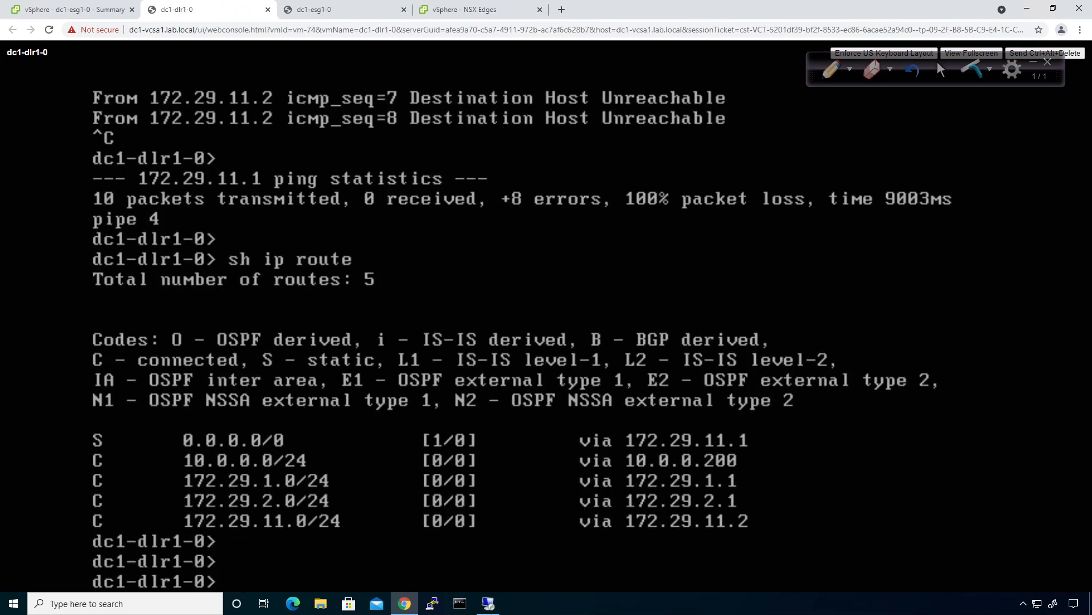
{"action": "key", "text": "Up"}
{"action": "key", "text": "Return"}
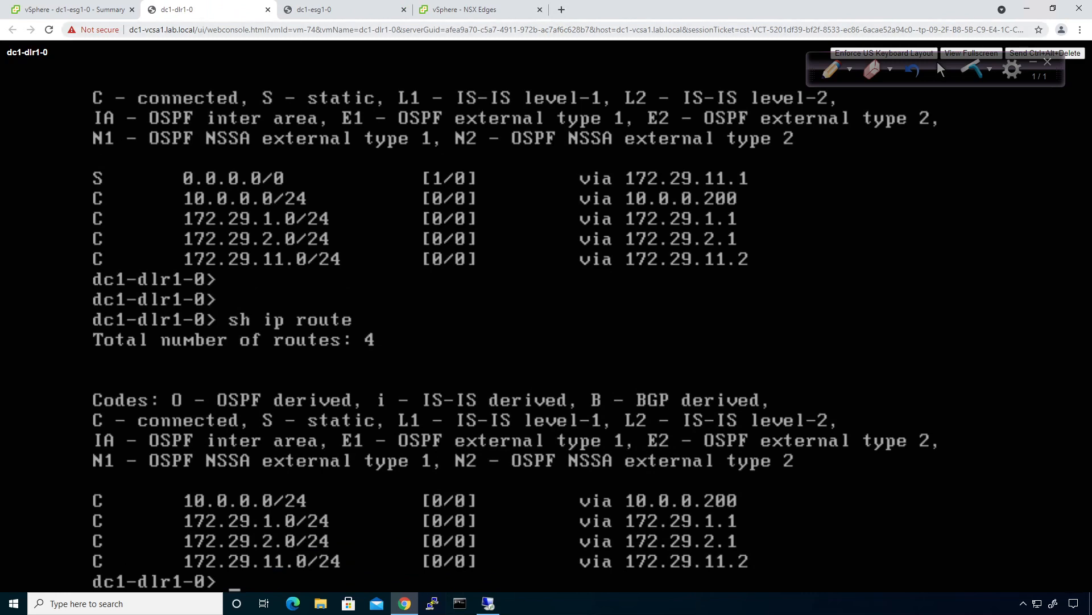
Step: Run show ip route in the dc1-esg1-0 console to check its routing table
{"action": "left_click", "coordinate": [312, 10]}
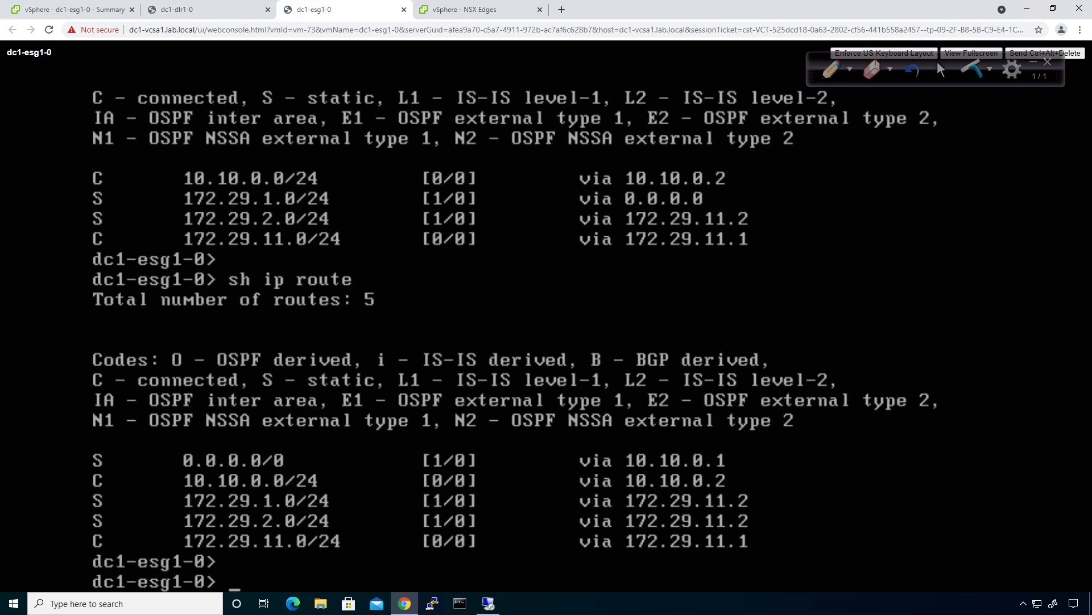
{"action": "type", "text": "show ip route"}
{"action": "key", "text": "Return"}
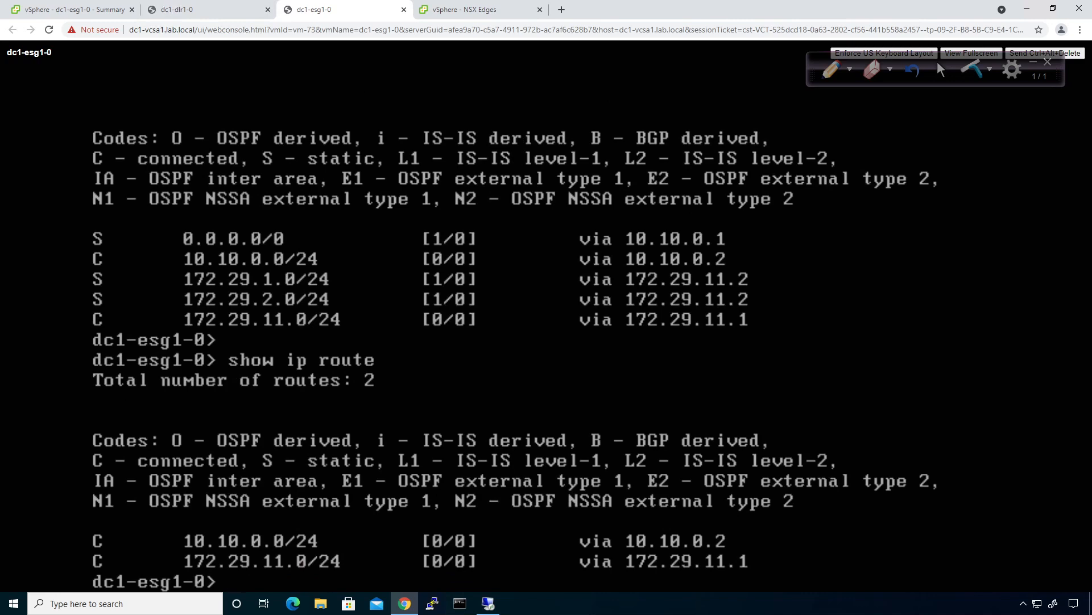
Step: In the NSX Edges list, give edge-2 (dc1-esg1) the custom router ID 1.1.1.1 for dynamic routing and publish the change
{"action": "left_click", "coordinate": [434, 10]}
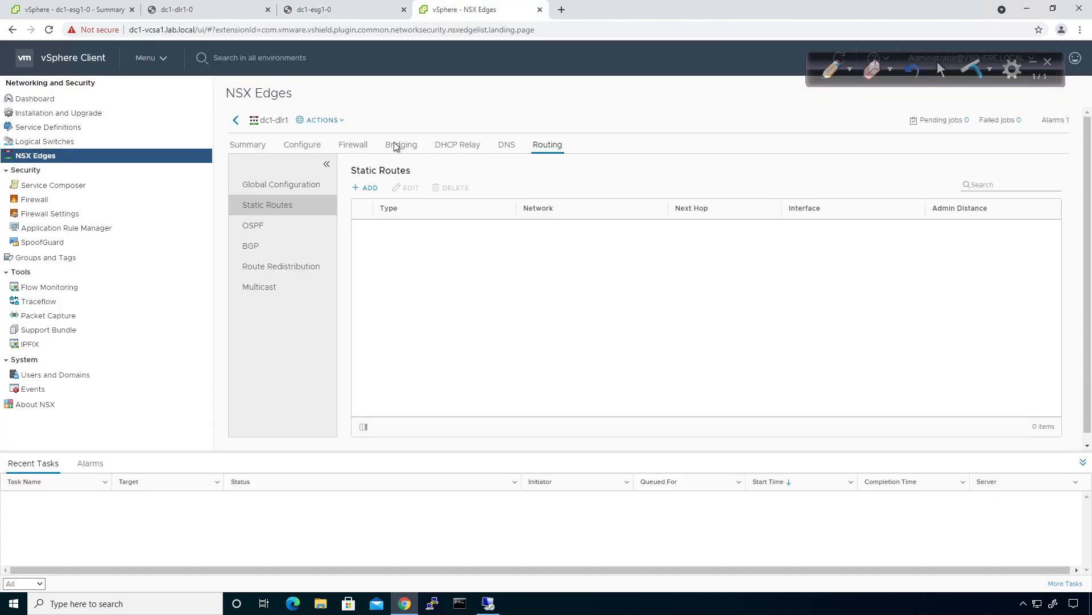
{"action": "left_click", "coordinate": [235, 120]}
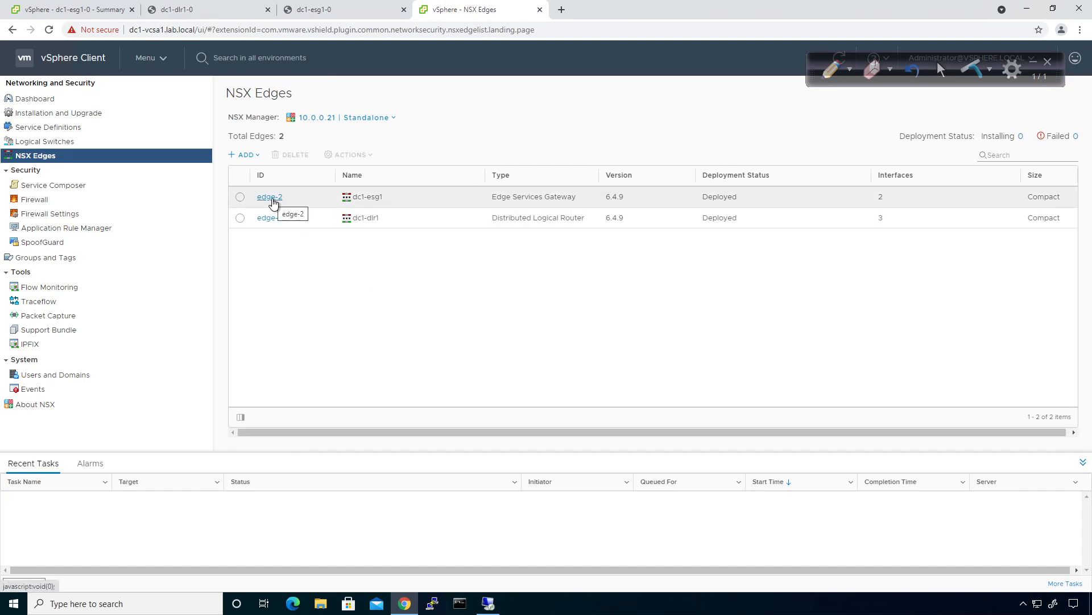
{"action": "left_click", "coordinate": [283, 198]}
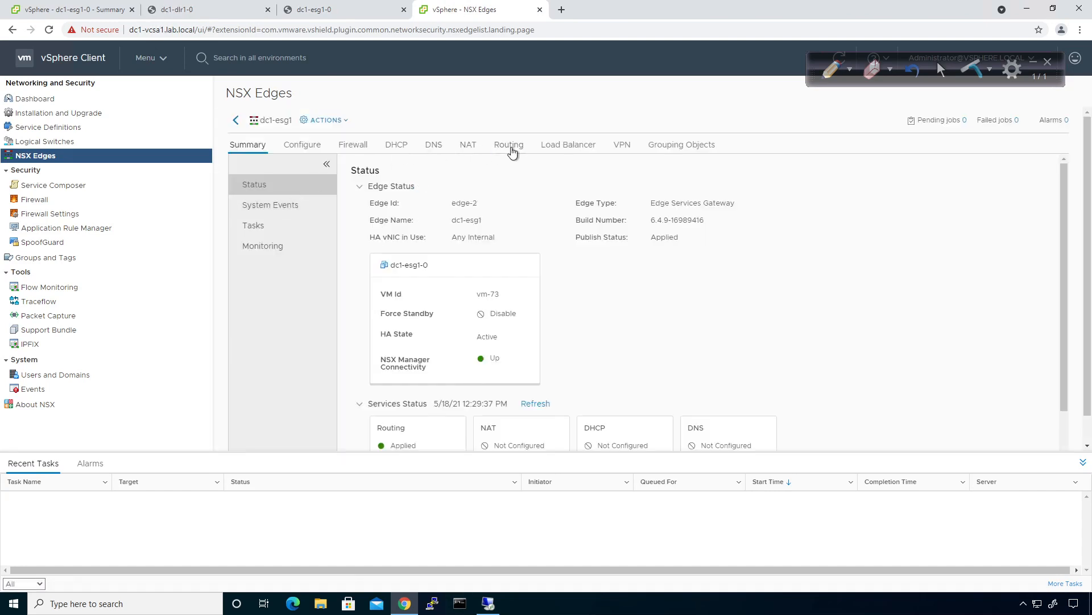
{"action": "left_click", "coordinate": [509, 153]}
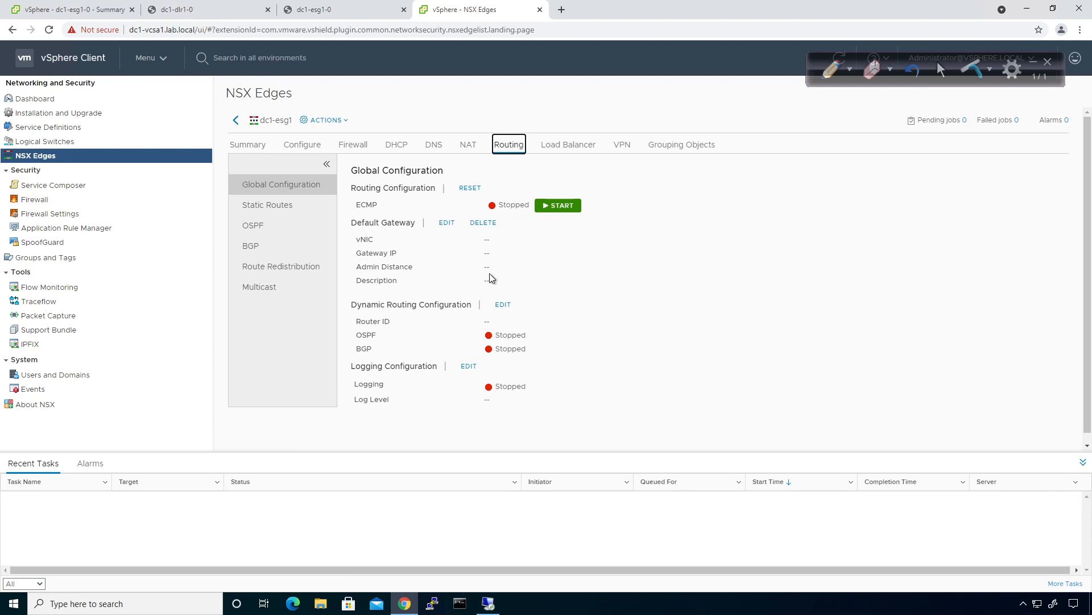
{"action": "left_click", "coordinate": [504, 305]}
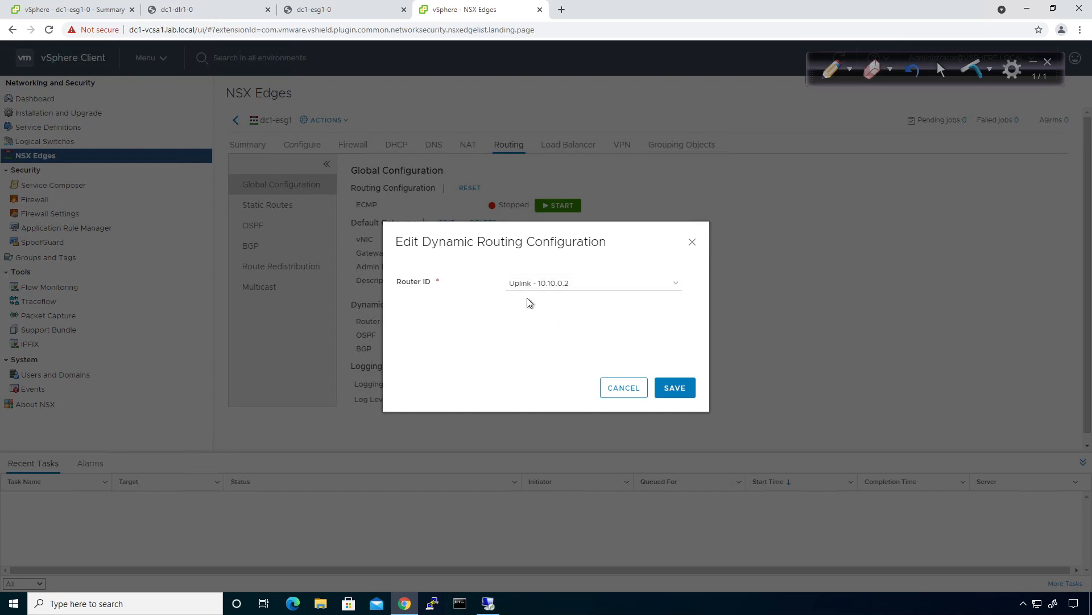
{"action": "left_click", "coordinate": [539, 283]}
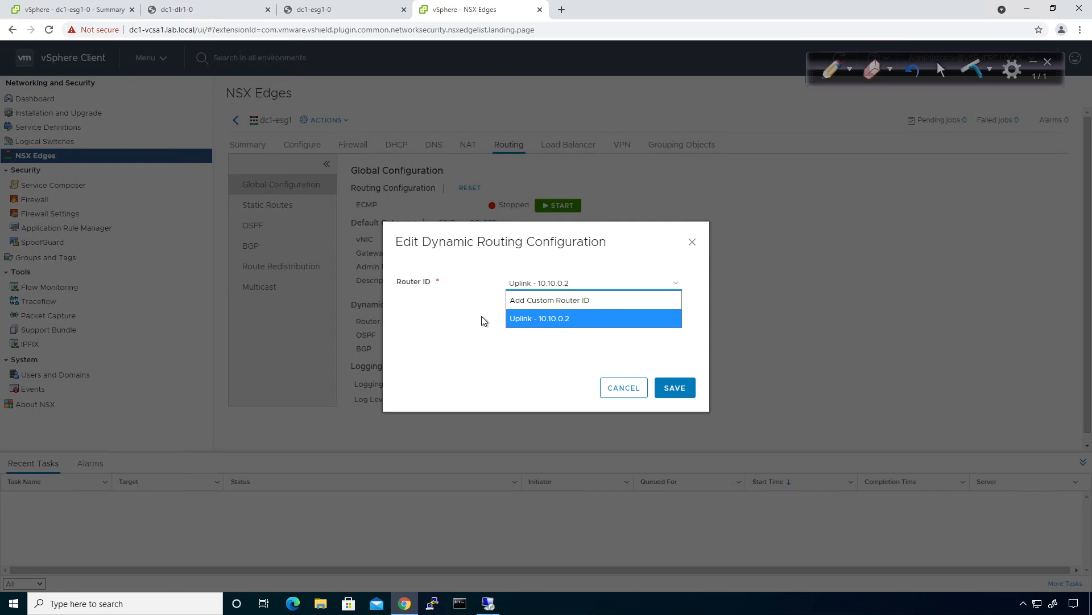
{"action": "left_click", "coordinate": [536, 300]}
{"action": "left_click", "coordinate": [536, 311]}
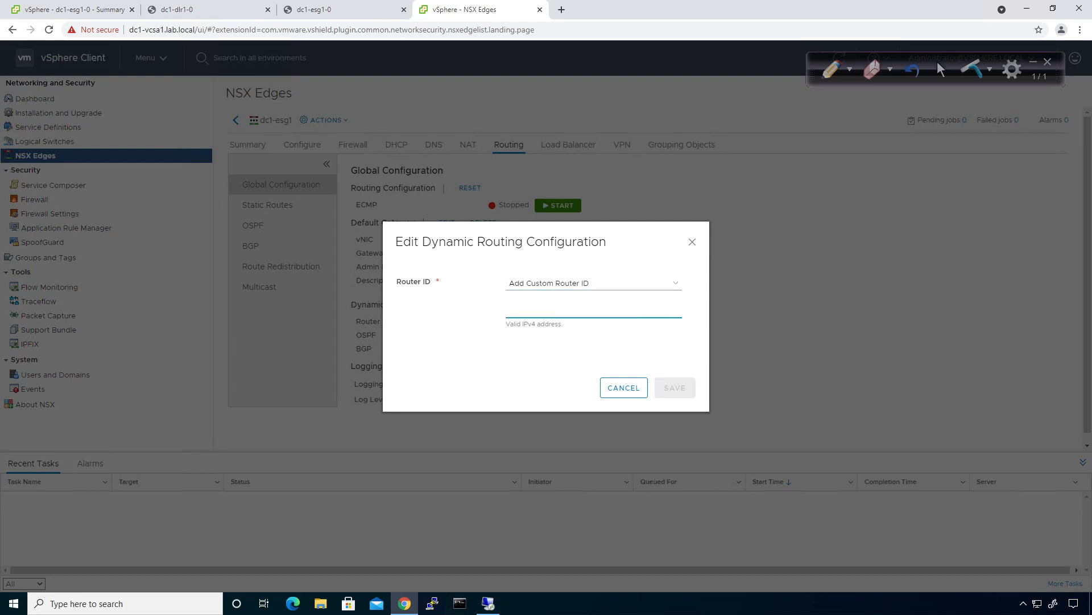
{"action": "type", "text": "1.1.1.1"}
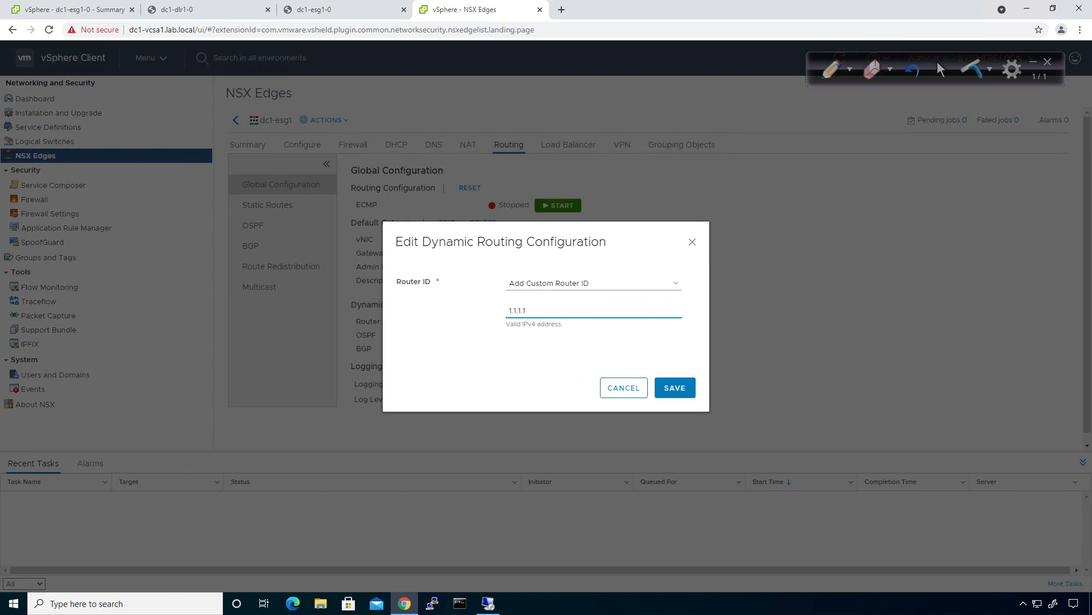
{"action": "left_click", "coordinate": [668, 391]}
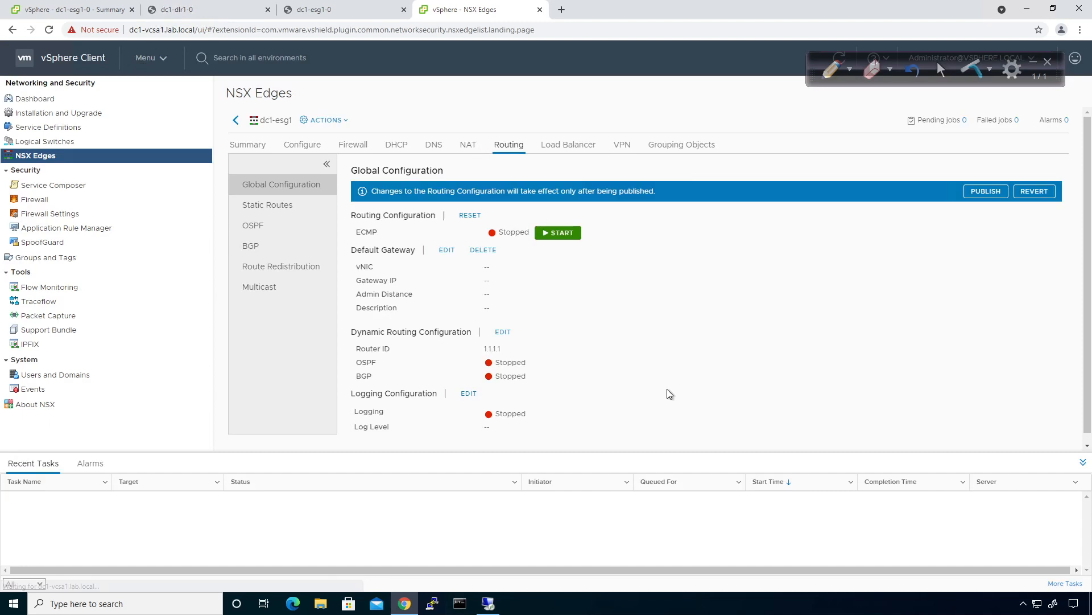
{"action": "left_click", "coordinate": [974, 193]}
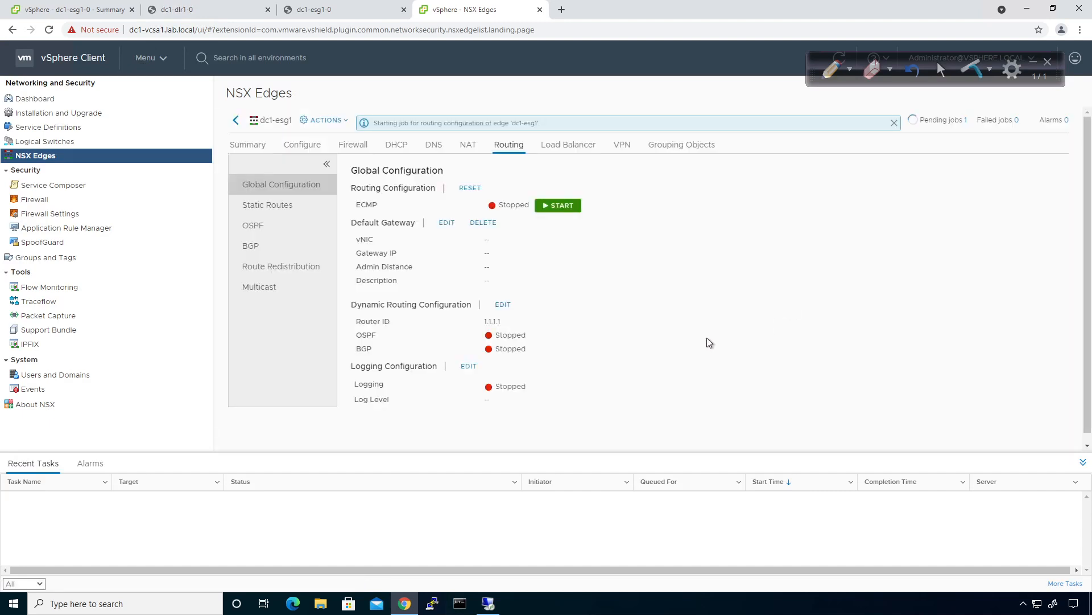
{"action": "left_click", "coordinate": [503, 306]}
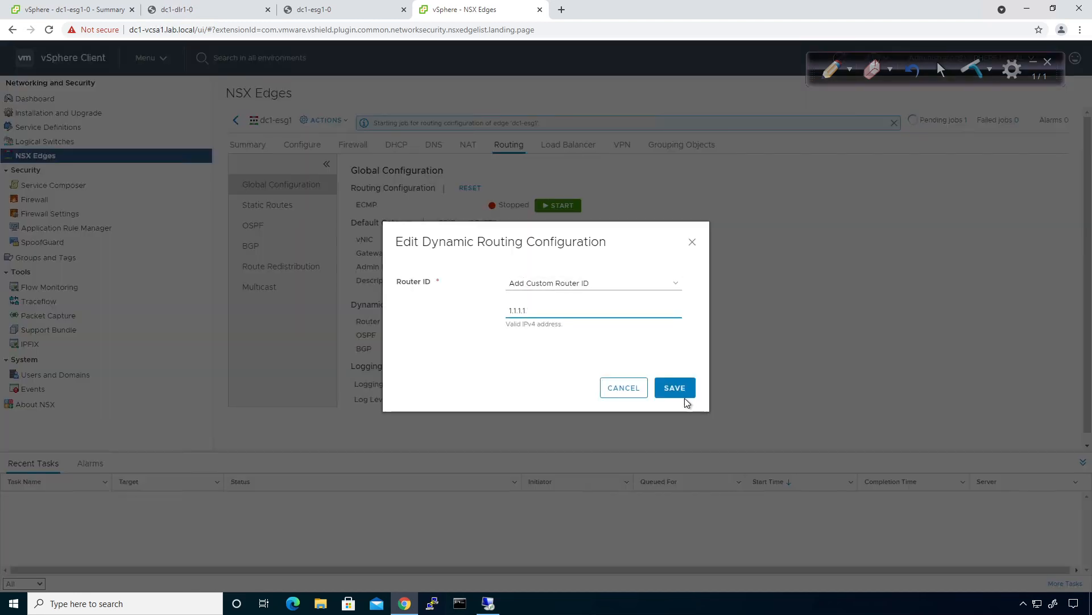
{"action": "left_click", "coordinate": [629, 389]}
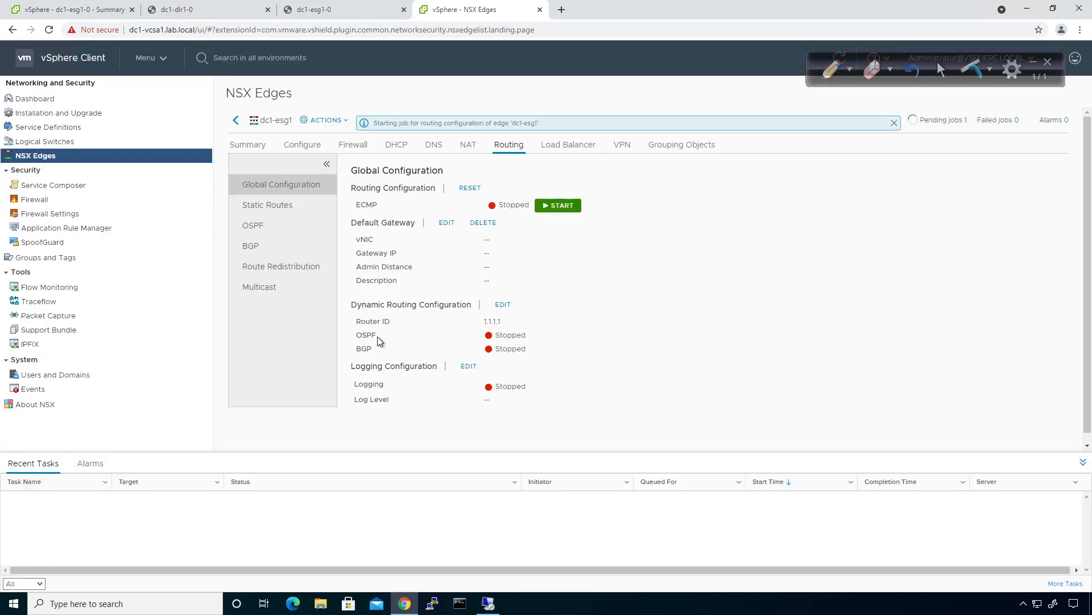
Step: Open the OSPF configuration of dc1-esg1 for editing and enable its OSPF status
{"action": "left_click", "coordinate": [259, 228]}
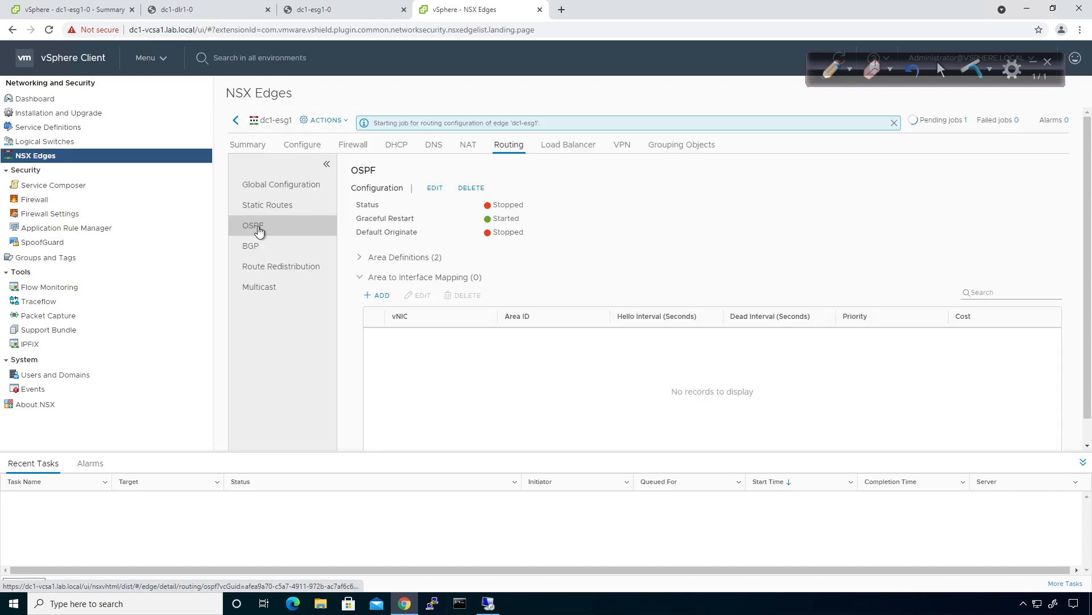
{"action": "left_click", "coordinate": [435, 188]}
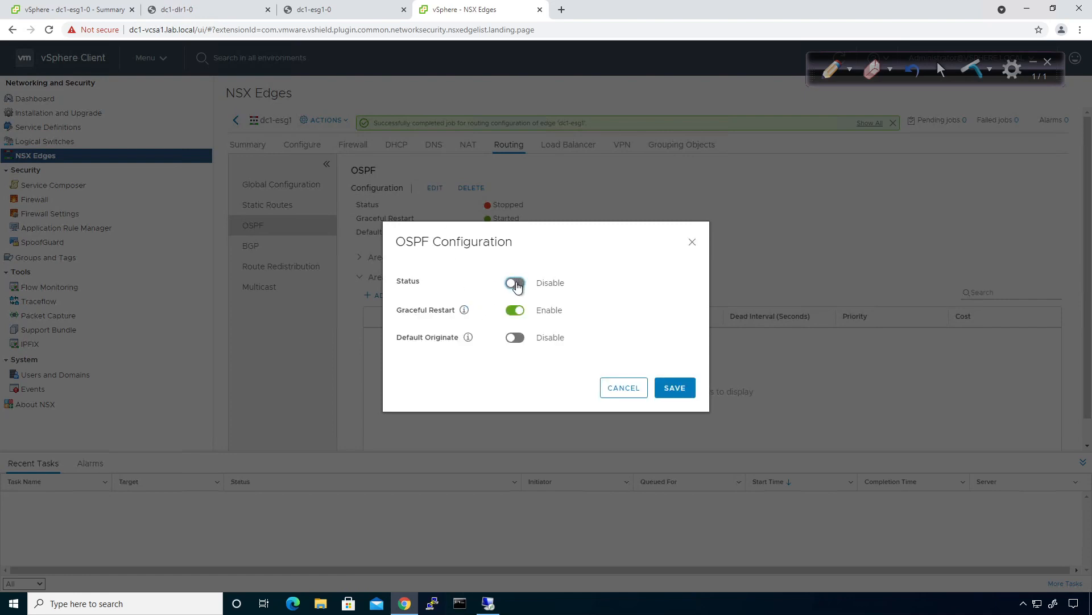
{"action": "left_click", "coordinate": [516, 285]}
Step: Switch to the R2 terminal session, redisplay the router's OSPF database, and return to the OSPF configuration dialog
{"action": "key", "text": "alt+Tab"}
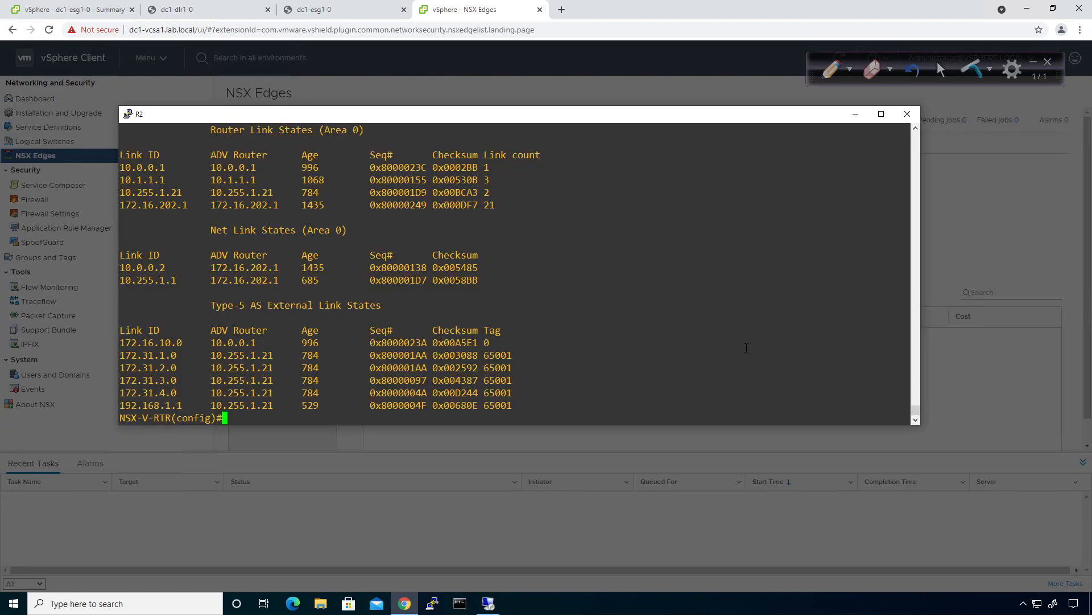
{"action": "key", "text": "Up"}
{"action": "key", "text": "Return"}
{"action": "key", "text": "space"}
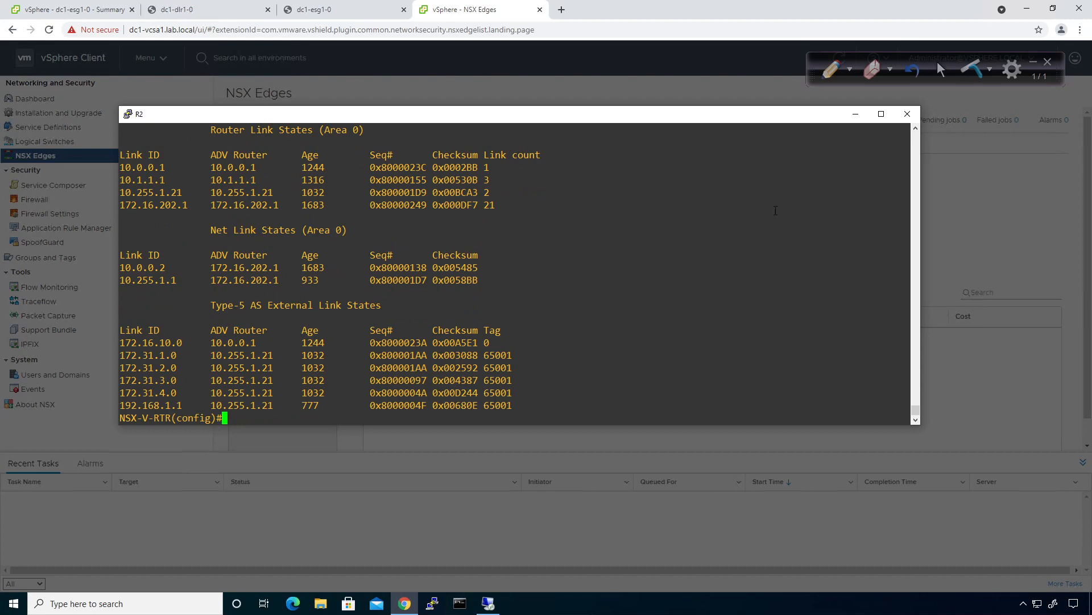
{"action": "left_click", "coordinate": [855, 113]}
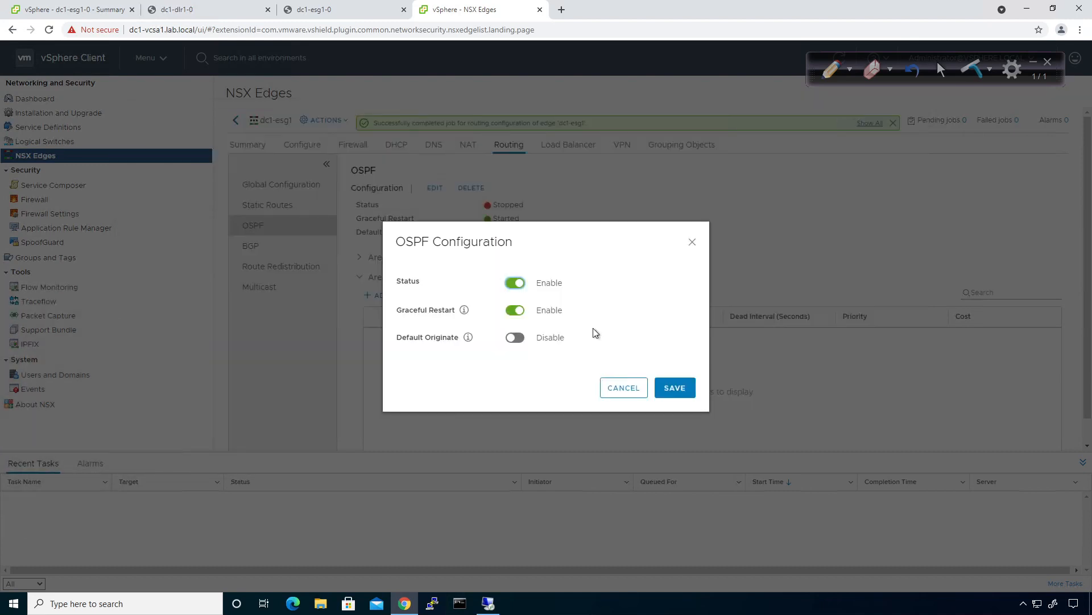
Step: Enable Default Originate for dc1-esg1 after reading its description, save the OSPF configuration, and publish it
{"action": "left_click", "coordinate": [467, 339]}
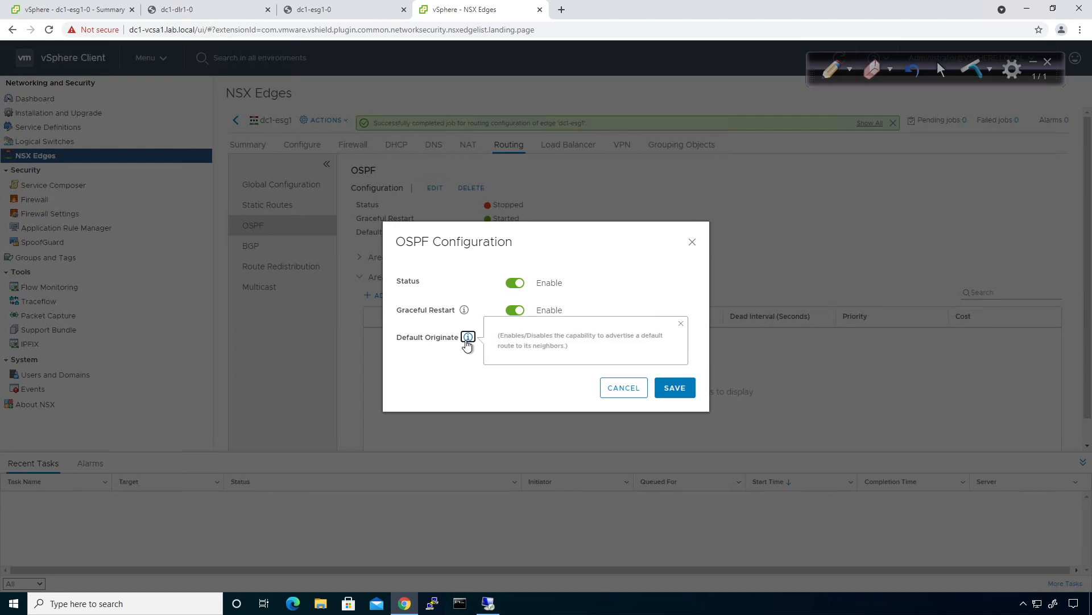
{"action": "left_click", "coordinate": [475, 371]}
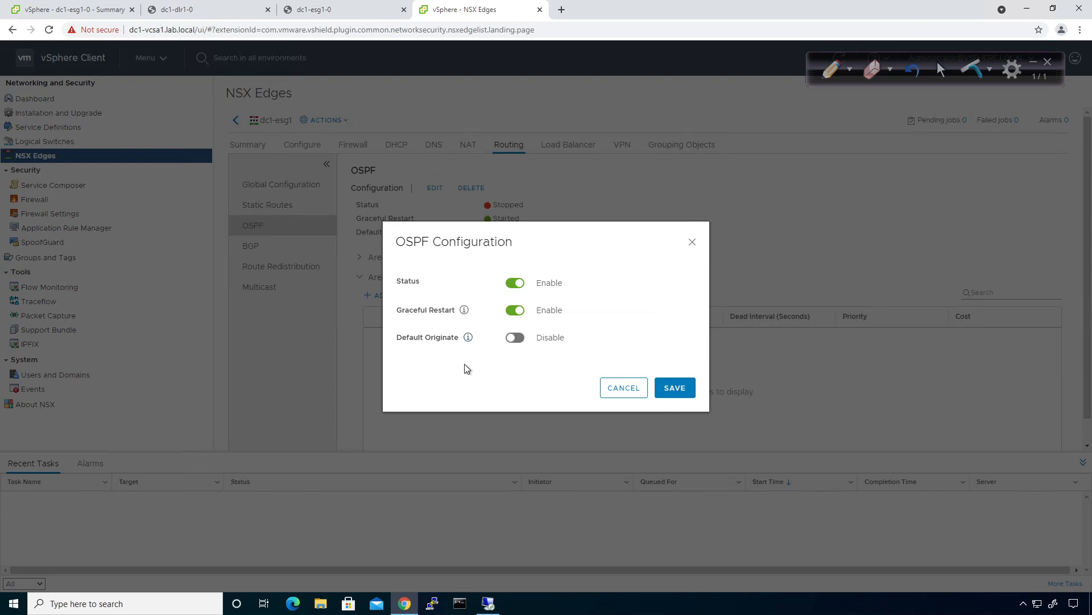
{"action": "left_click", "coordinate": [512, 338]}
{"action": "left_click", "coordinate": [669, 387]}
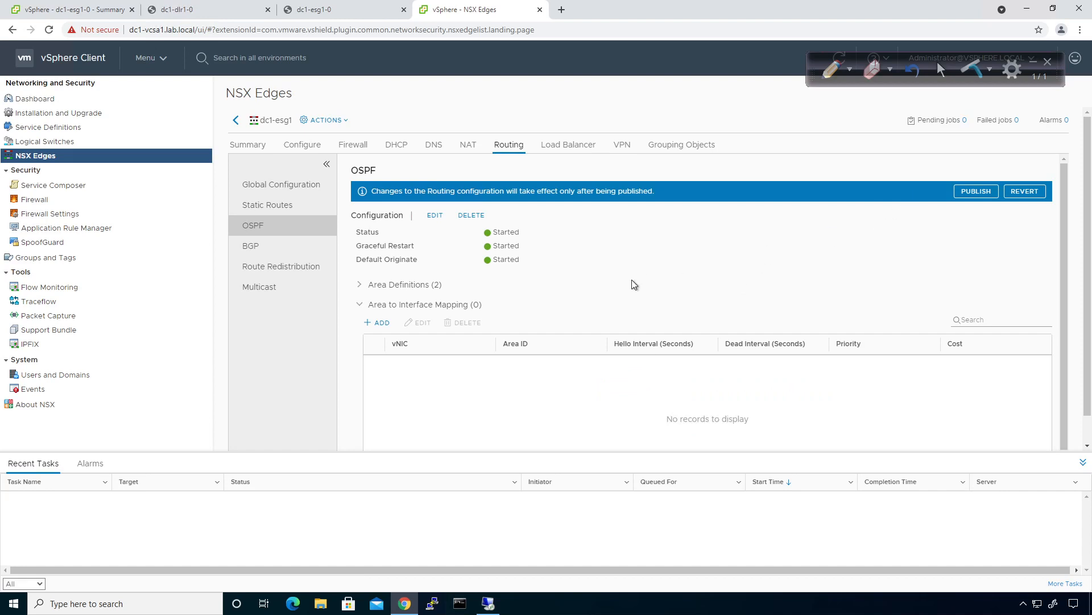
{"action": "left_click", "coordinate": [957, 192]}
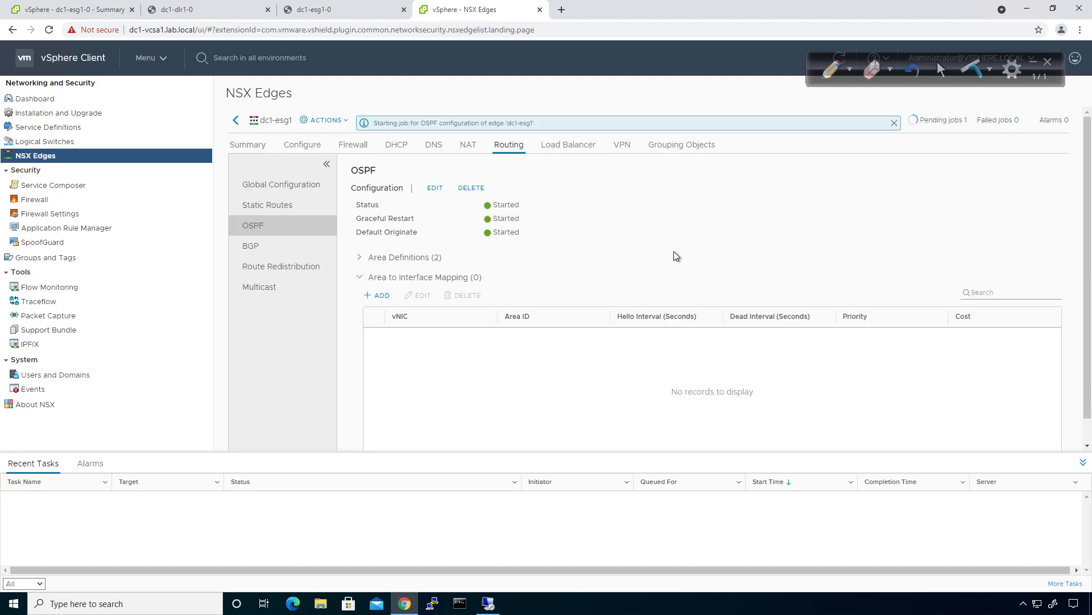
Step: Examine the OSPF area definitions of dc1-esg1, including their area IDs and types
{"action": "left_click", "coordinate": [359, 257]}
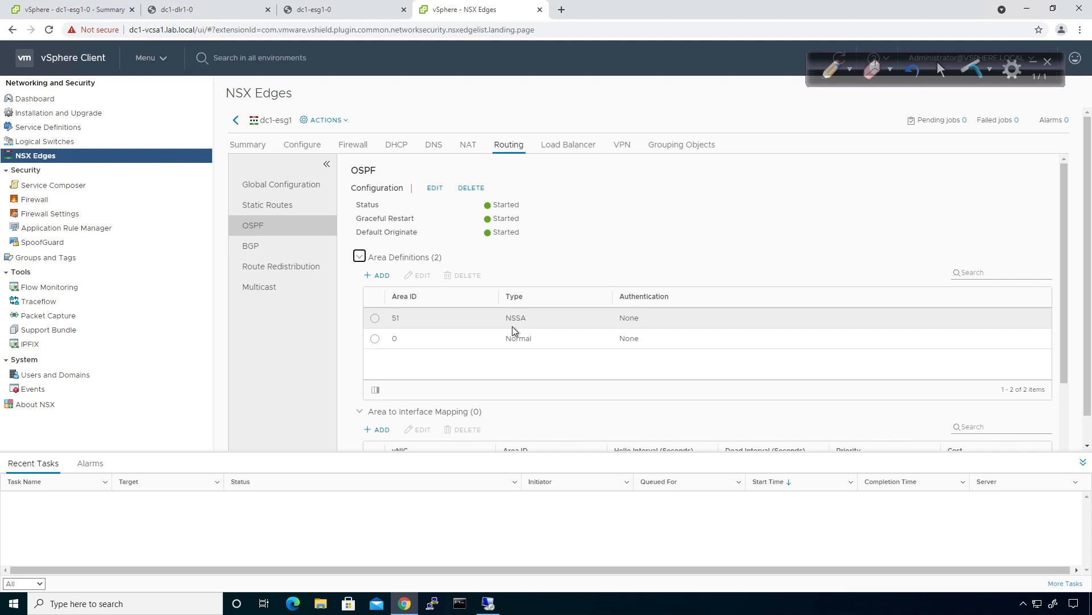
{"action": "left_click", "coordinate": [359, 256]}
{"action": "left_click", "coordinate": [359, 277]}
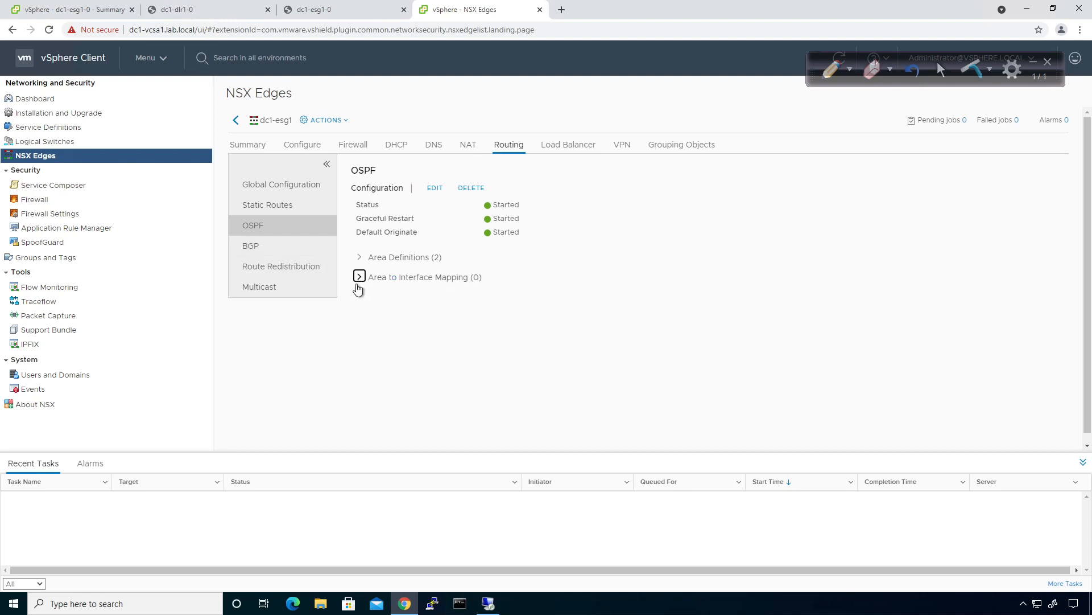
Step: Start a new OSPF area to interface mapping on dc1-esg1 with the Uplink vNIC and area 0
{"action": "left_click", "coordinate": [359, 277]}
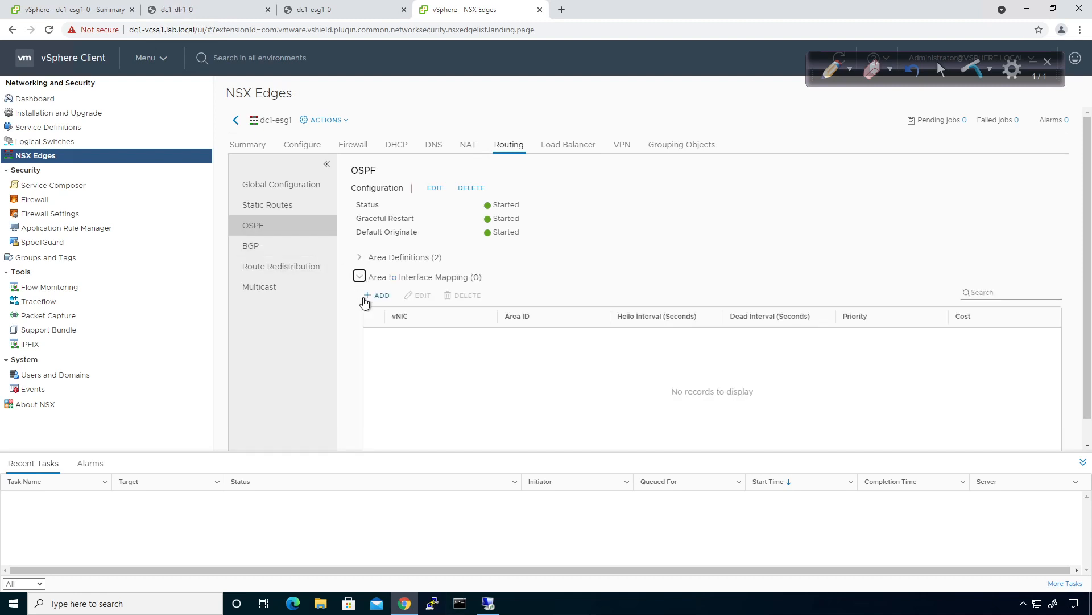
{"action": "left_click", "coordinate": [378, 294]}
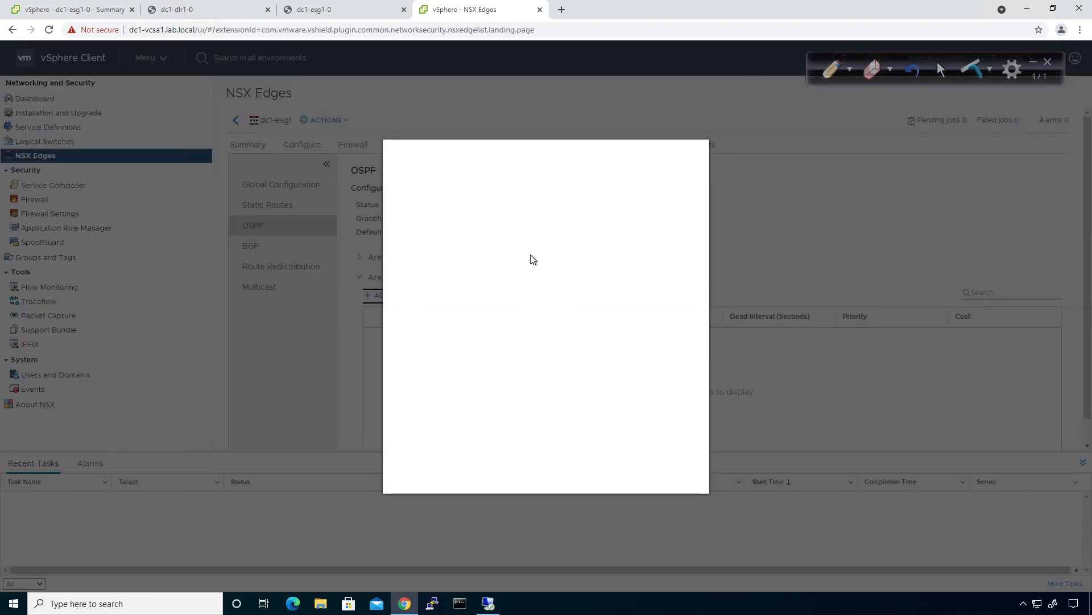
{"action": "left_click", "coordinate": [608, 200]}
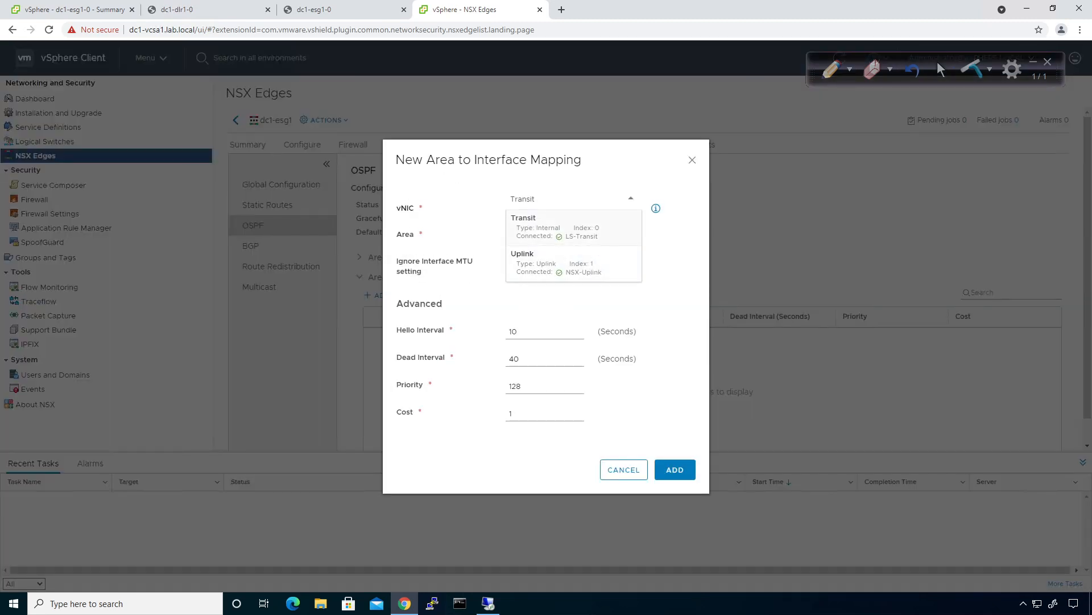
{"action": "left_click", "coordinate": [579, 273]}
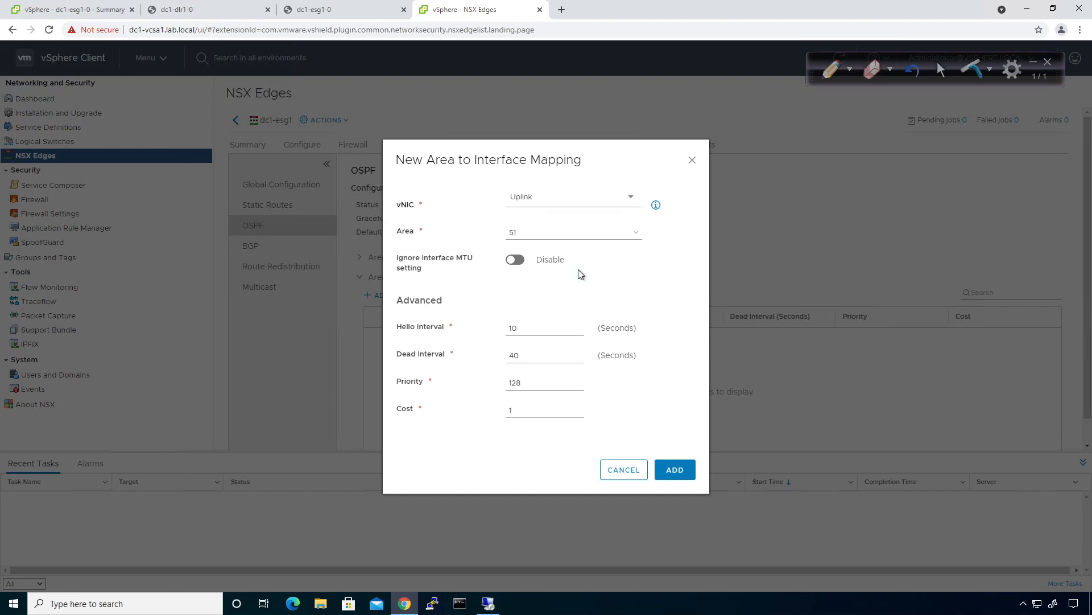
{"action": "left_click", "coordinate": [515, 232]}
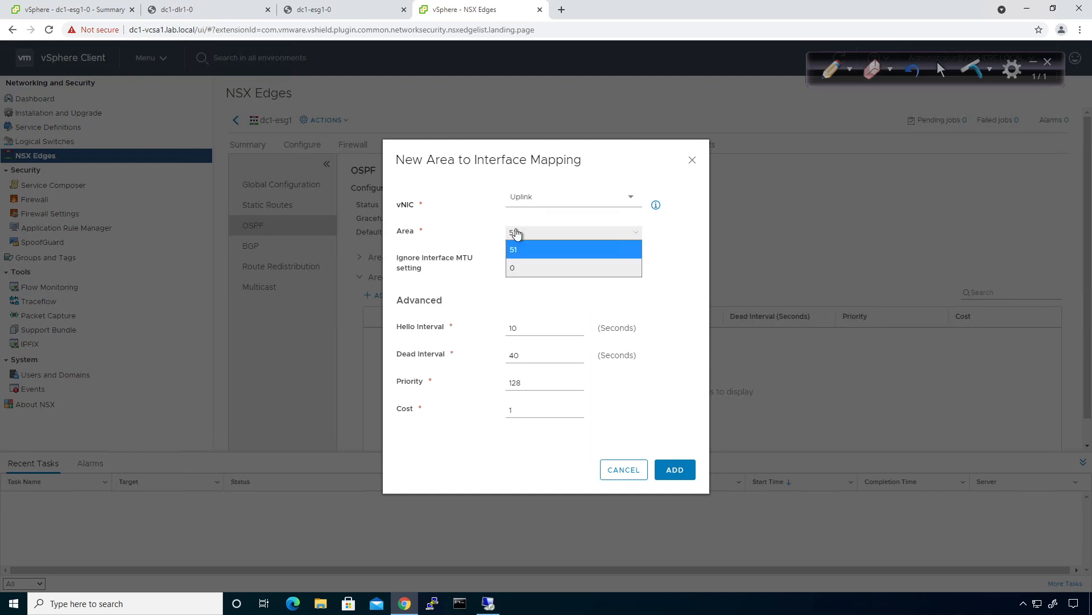
{"action": "left_click", "coordinate": [517, 266]}
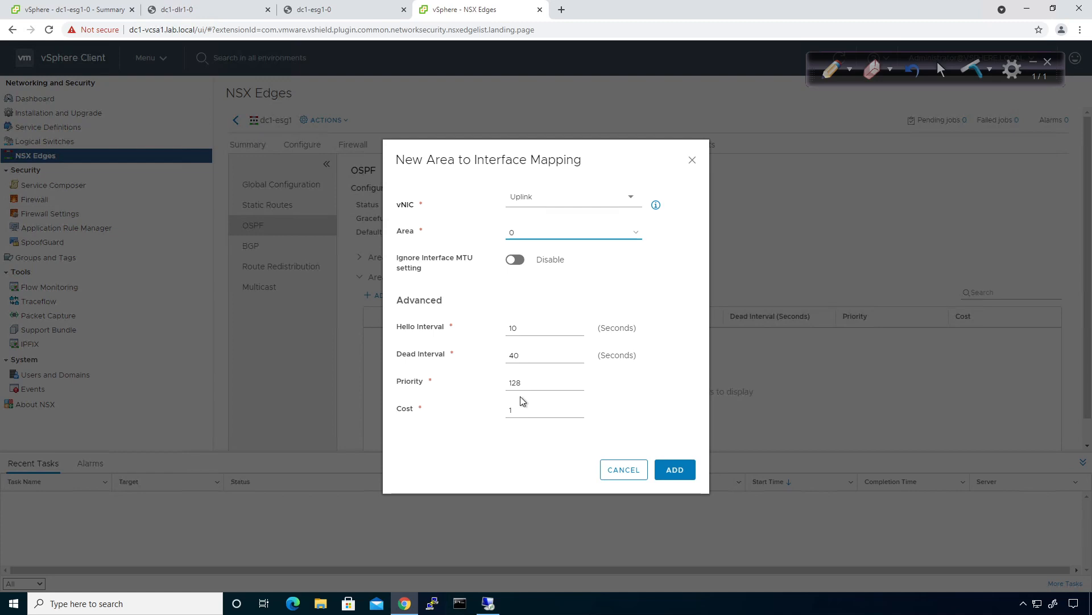
Step: Sketch a diagram of ESG1 and ESG2 linked to DLR1 with links numbered 1 and 2, and clear the drawing
{"action": "left_click", "coordinate": [832, 71]}
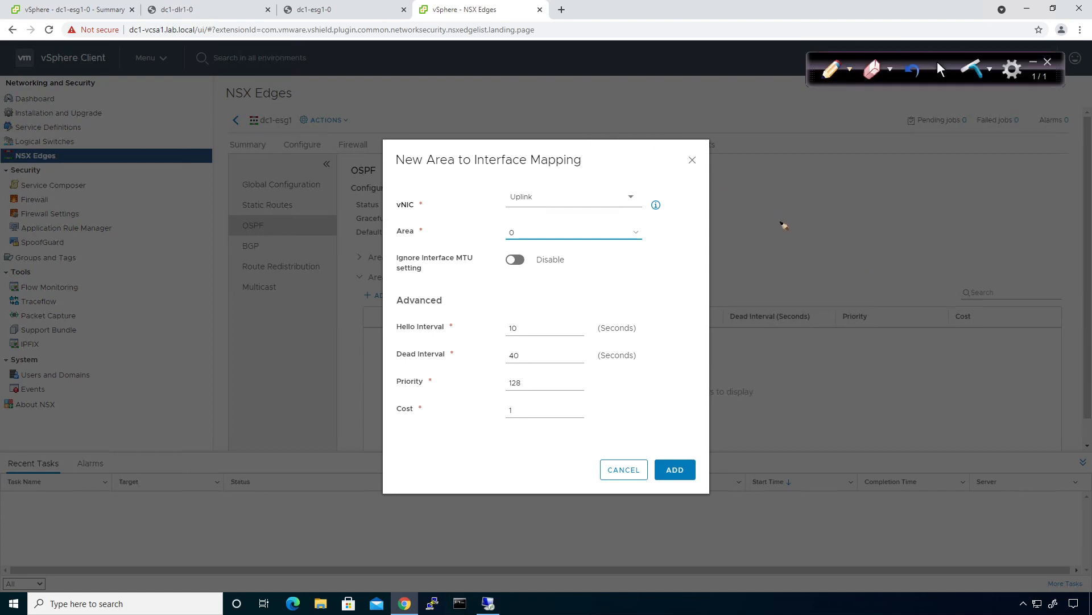
{"action": "mouse_move", "coordinate": [781, 220]}
{"action": "left_mouse_down"}
{"action": "mouse_move", "coordinate": [775, 240]}
{"action": "mouse_move", "coordinate": [798, 236]}
{"action": "mouse_move", "coordinate": [787, 237]}
{"action": "left_mouse_up"}
{"action": "mouse_move", "coordinate": [817, 217]}
{"action": "left_mouse_down"}
{"action": "mouse_move", "coordinate": [810, 226]}
{"action": "mouse_move", "coordinate": [820, 234]}
{"action": "left_mouse_up"}
{"action": "left_click_drag", "start_coordinate": [827, 217], "coordinate": [829, 234]}
{"action": "mouse_move", "coordinate": [938, 215]}
{"action": "left_mouse_down"}
{"action": "mouse_move", "coordinate": [939, 236]}
{"action": "mouse_move", "coordinate": [1002, 232]}
{"action": "left_mouse_up"}
{"action": "left_click_drag", "start_coordinate": [860, 312], "coordinate": [861, 338]}
{"action": "mouse_move", "coordinate": [863, 310]}
{"action": "left_mouse_down"}
{"action": "mouse_move", "coordinate": [878, 325]}
{"action": "mouse_move", "coordinate": [866, 339]}
{"action": "mouse_move", "coordinate": [899, 335]}
{"action": "left_mouse_up"}
{"action": "mouse_move", "coordinate": [910, 332]}
{"action": "left_mouse_down"}
{"action": "mouse_move", "coordinate": [916, 313]}
{"action": "mouse_move", "coordinate": [930, 336]}
{"action": "left_mouse_up"}
{"action": "left_click_drag", "start_coordinate": [939, 312], "coordinate": [940, 336]}
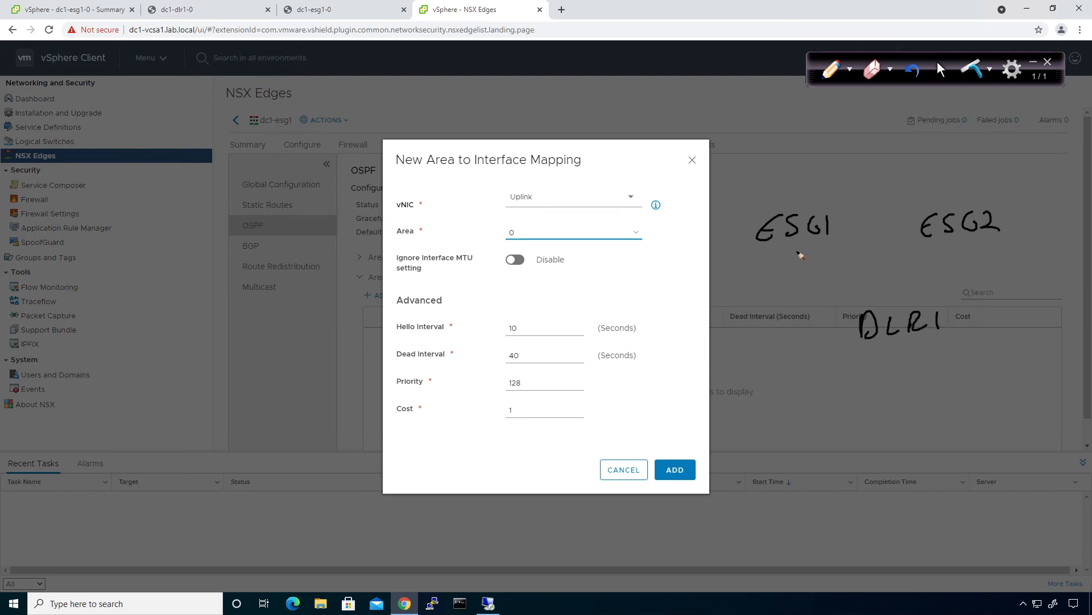
{"action": "left_click_drag", "start_coordinate": [800, 252], "coordinate": [859, 301]}
{"action": "left_click_drag", "start_coordinate": [954, 245], "coordinate": [925, 297]}
{"action": "mouse_move", "coordinate": [862, 282]}
{"action": "left_mouse_down"}
{"action": "mouse_move", "coordinate": [870, 297]}
{"action": "mouse_move", "coordinate": [917, 292]}
{"action": "mouse_move", "coordinate": [826, 276]}
{"action": "mouse_move", "coordinate": [845, 280]}
{"action": "left_mouse_up"}
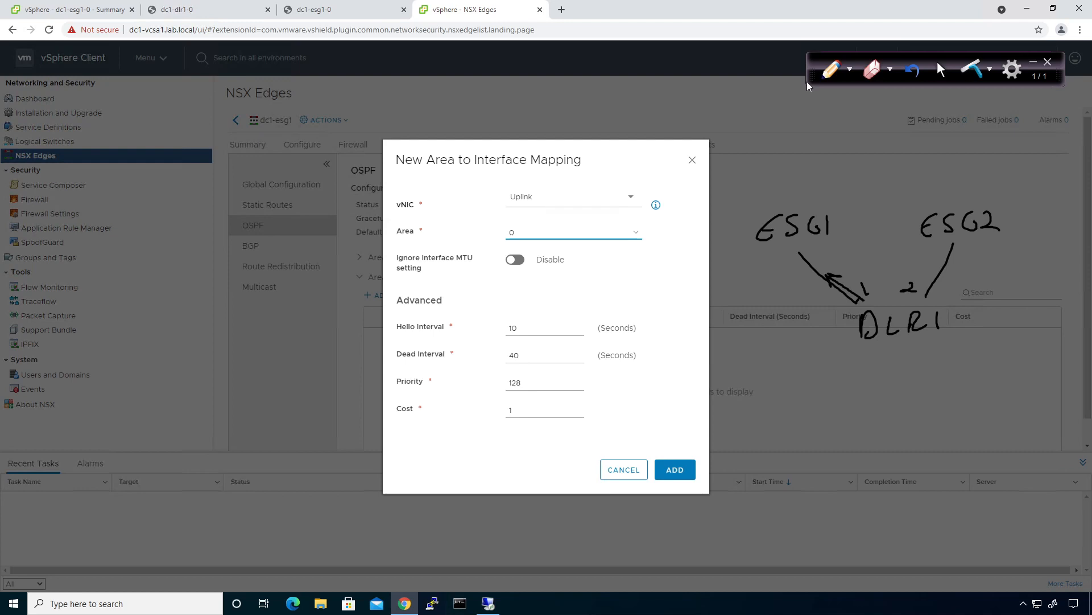
{"action": "key", "text": "Escape"}
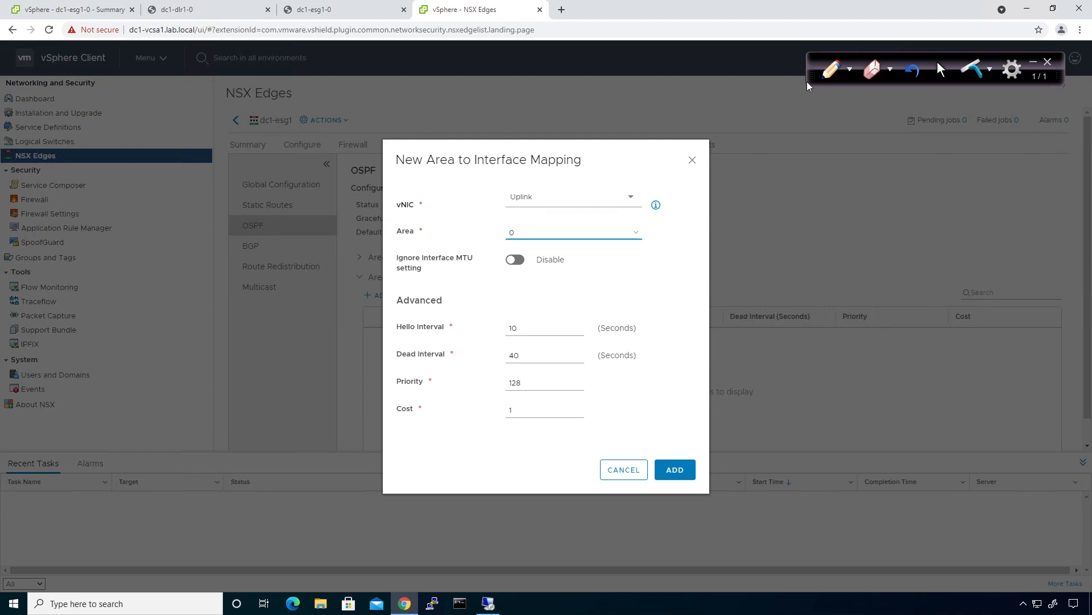
{"action": "left_click", "coordinate": [943, 72]}
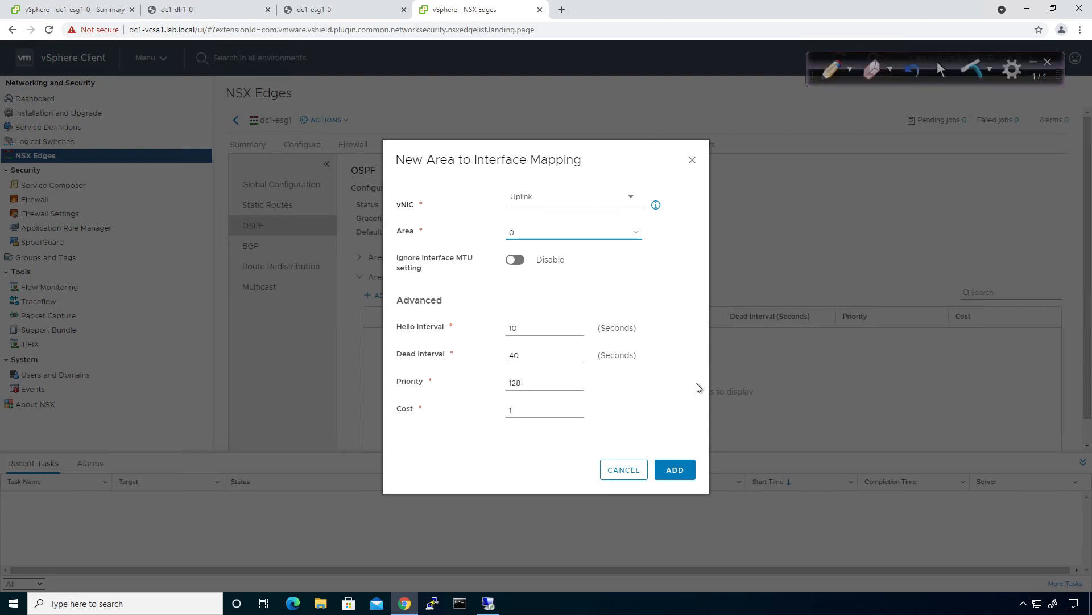
Step: Add the Uplink mapping and a second one assigning the Transit vNIC to area 51, and publish the routing changes
{"action": "left_click", "coordinate": [675, 470]}
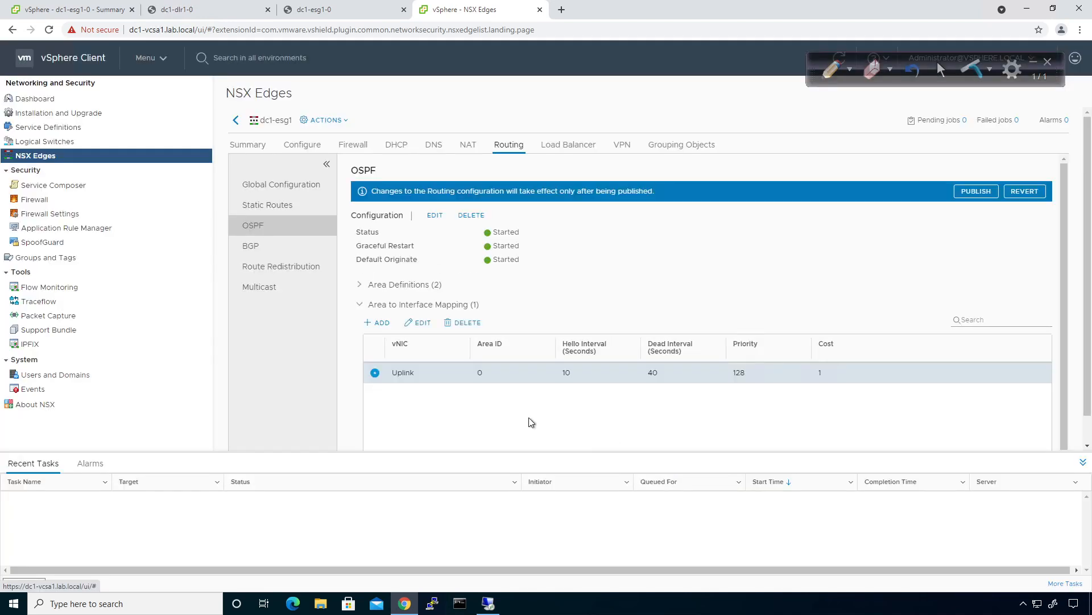
{"action": "left_click", "coordinate": [380, 323]}
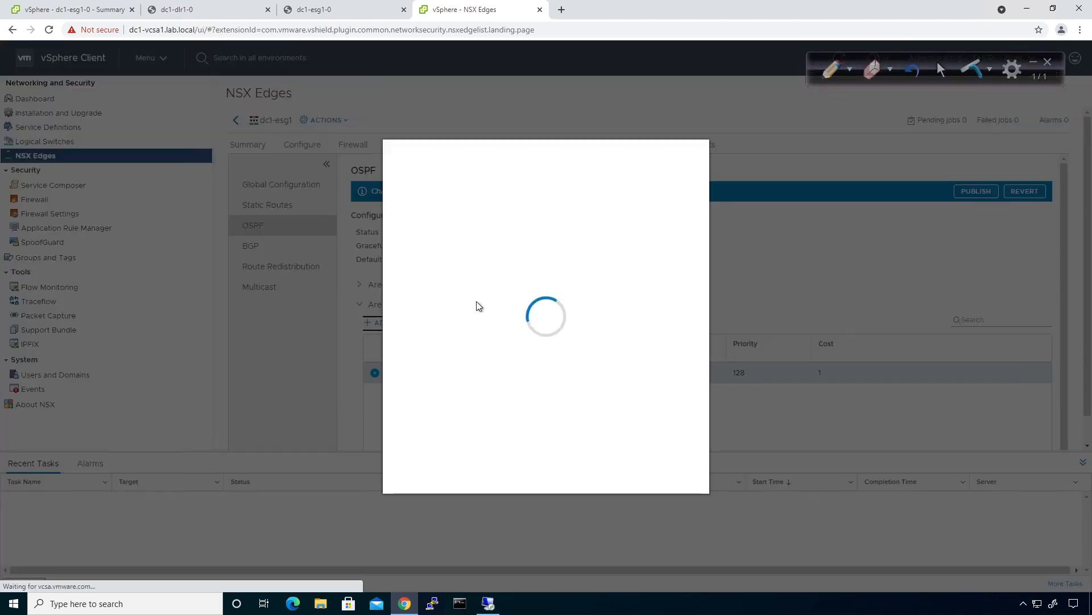
{"action": "left_click", "coordinate": [574, 209]}
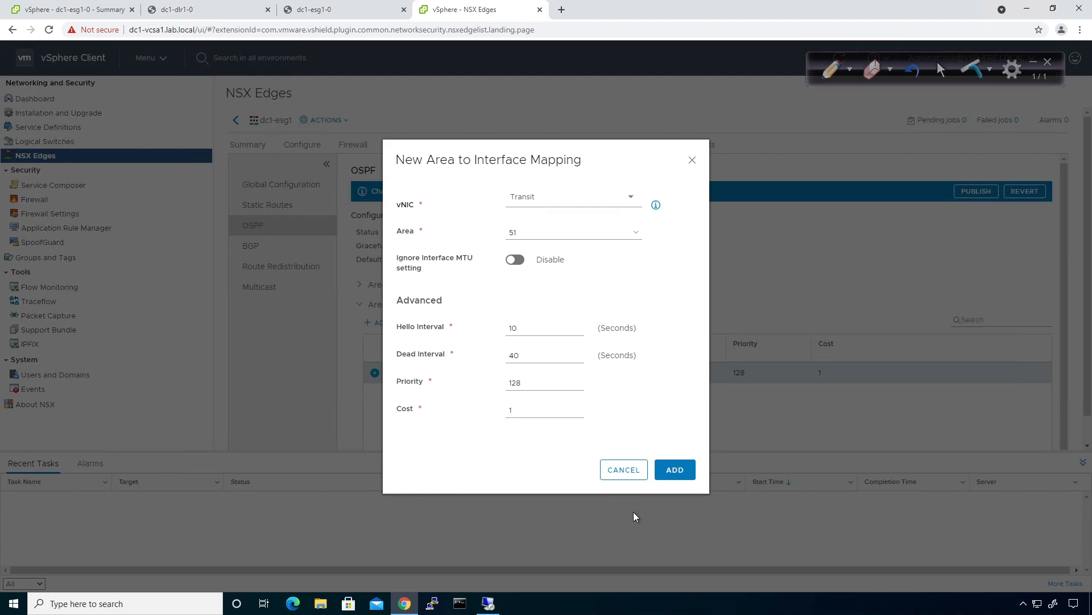
{"action": "left_click", "coordinate": [659, 474]}
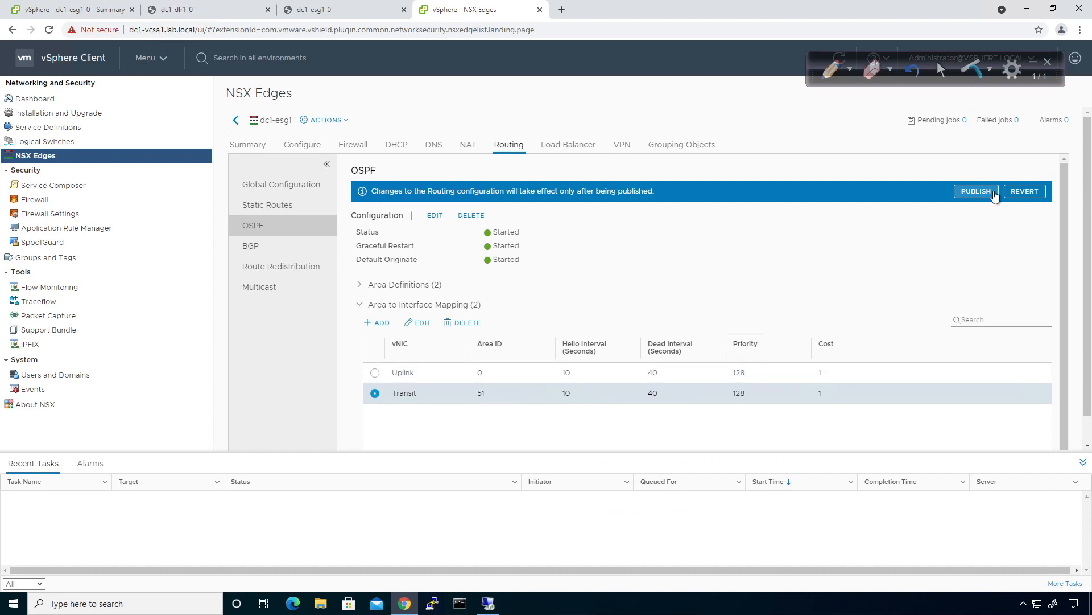
{"action": "left_click", "coordinate": [976, 191]}
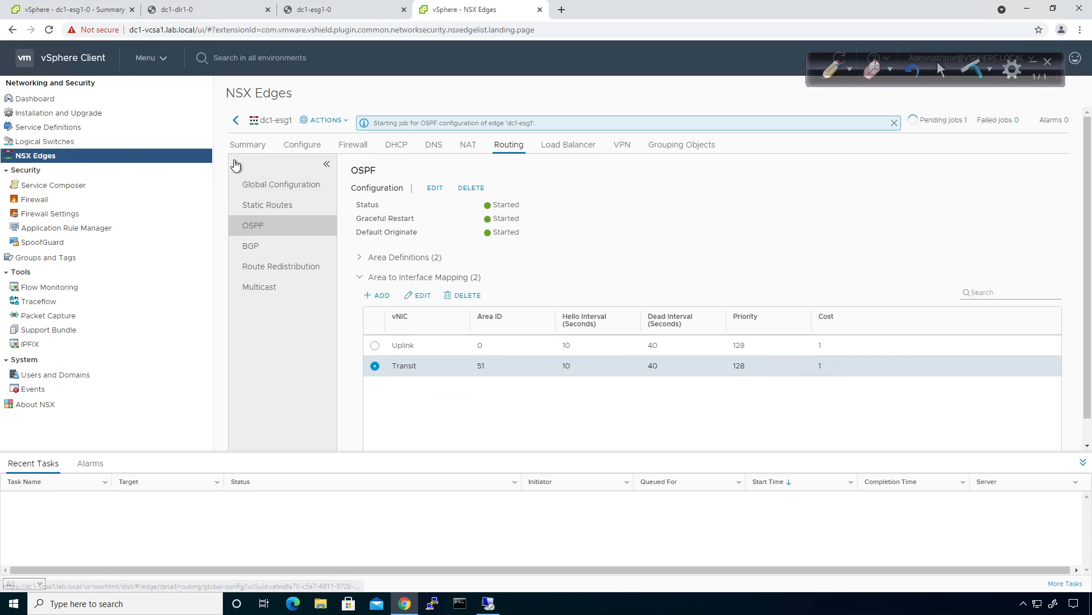
Step: Switch to the dc1-esg1-0 console and redisplay its routing table with "show ip route"
{"action": "left_click", "coordinate": [317, 11]}
{"action": "key", "text": "Up"}
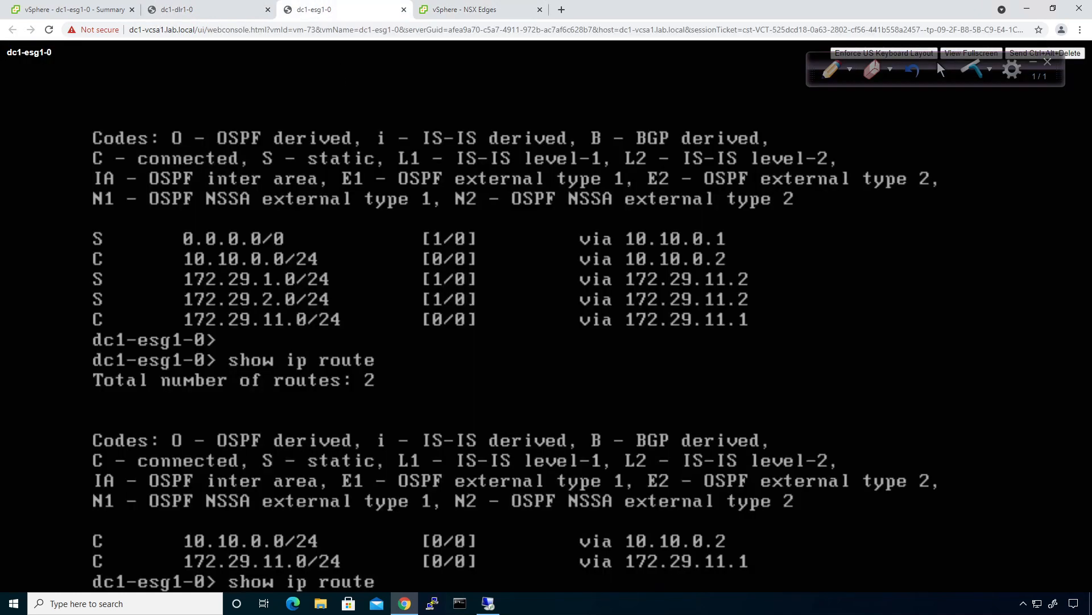
{"action": "key", "text": "Return"}
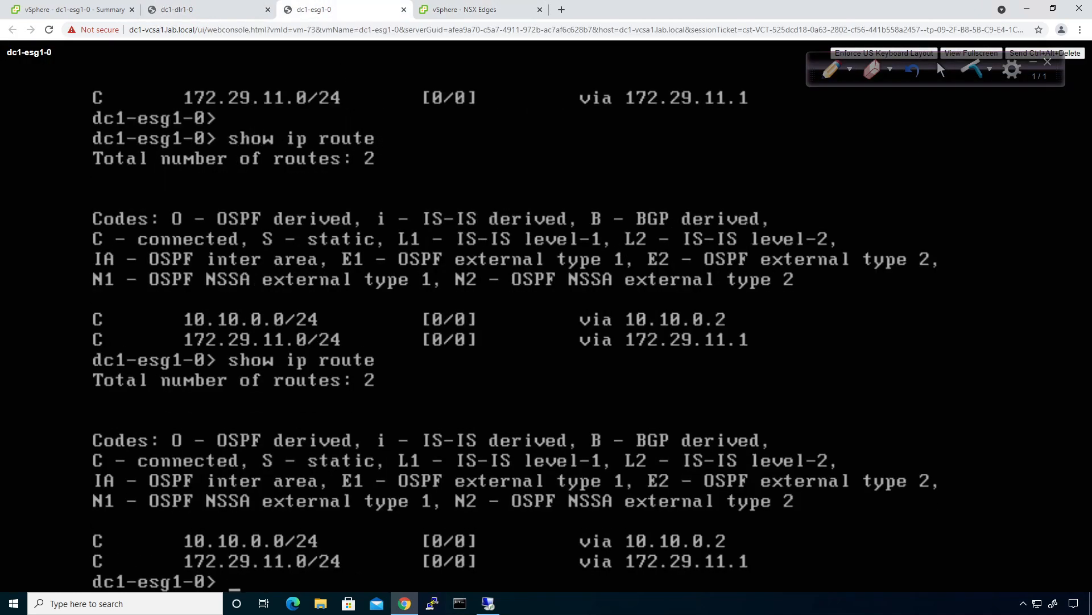
{"action": "key", "text": "Up"}
{"action": "key", "text": "Return"}
Step: List the OSPF neighbors of dc1-esg1-0 with "show ip ospf nei"
{"action": "type", "text": "s"}
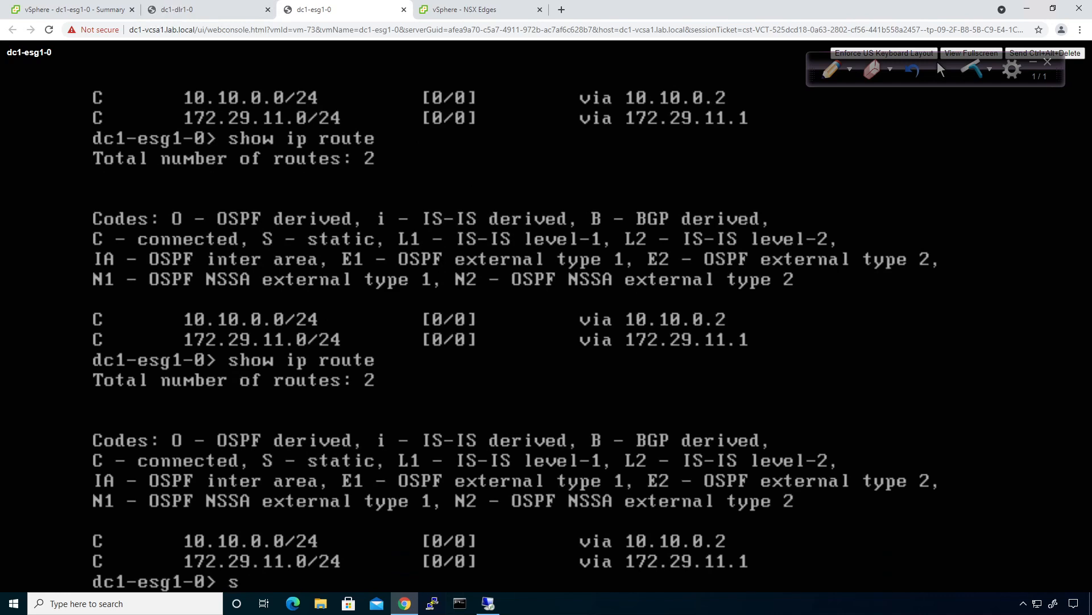
{"action": "type", "text": "how ip ospf nei"}
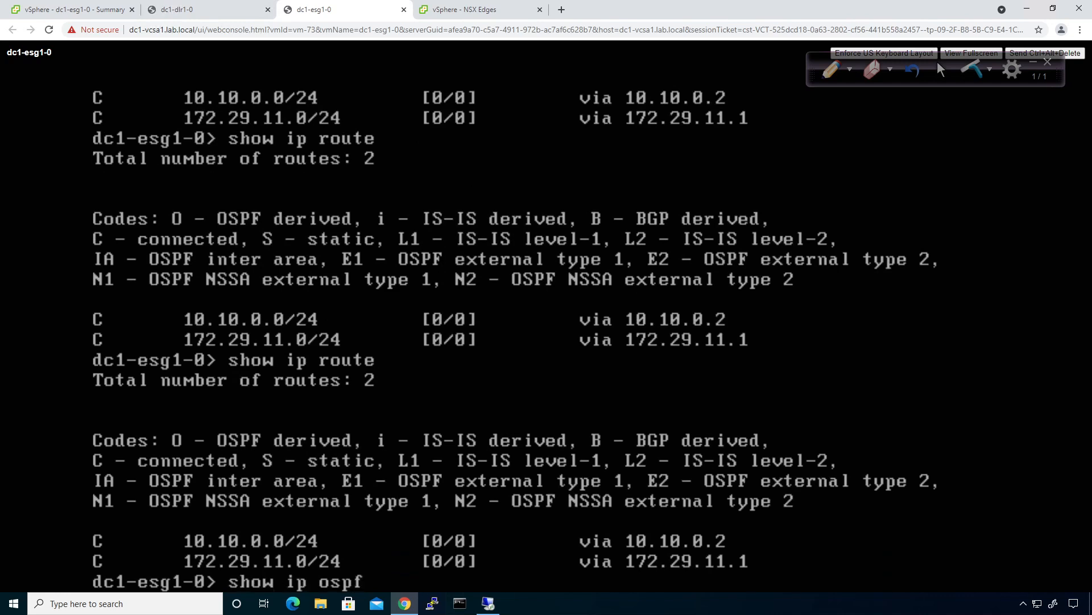
{"action": "key", "text": "Return"}
Step: Display the OSPF interface details of dc1-esg1-0 with "show ip ospf interface"
{"action": "key", "text": "Up"}
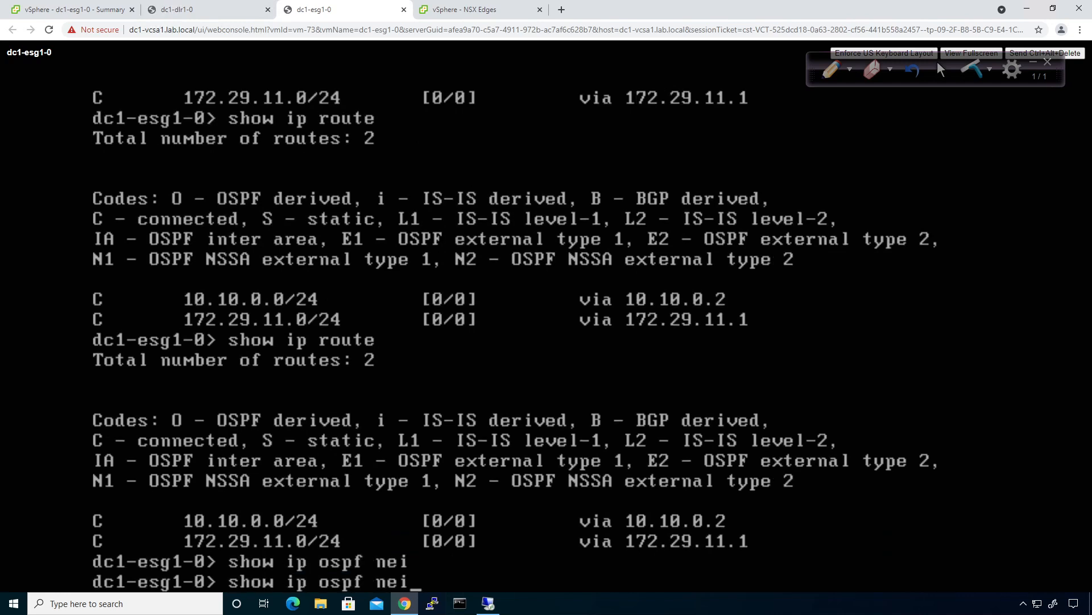
{"action": "key", "text": "BackSpace"}
{"action": "key", "text": "BackSpace"}
{"action": "key", "text": "BackSpace"}
{"action": "type", "text": "inter"}
{"action": "key", "text": "Tab"}
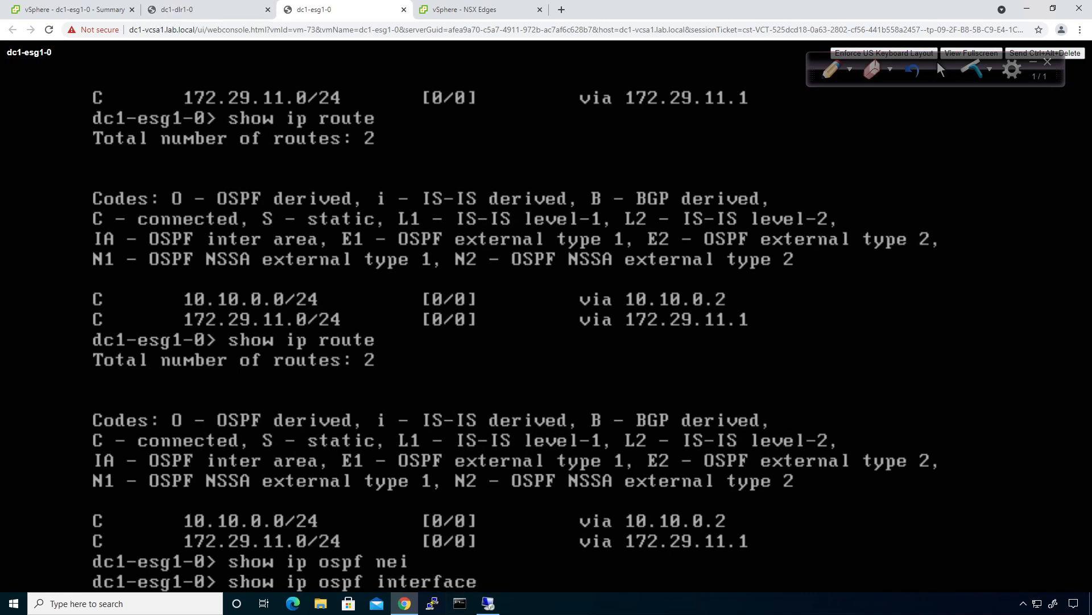
{"action": "key", "text": "Tab"}
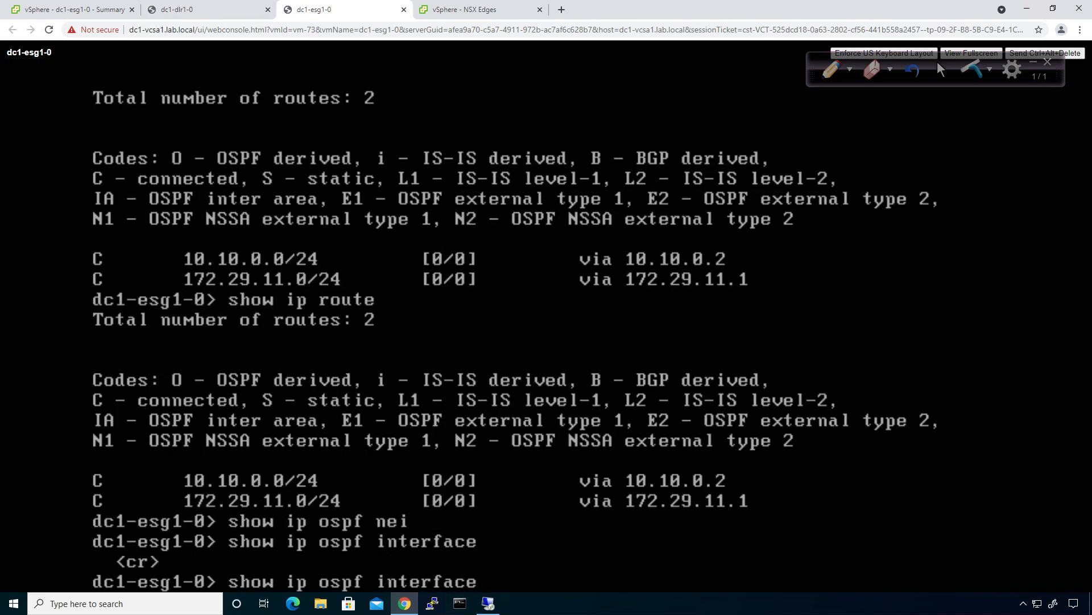
{"action": "key", "text": "Return"}
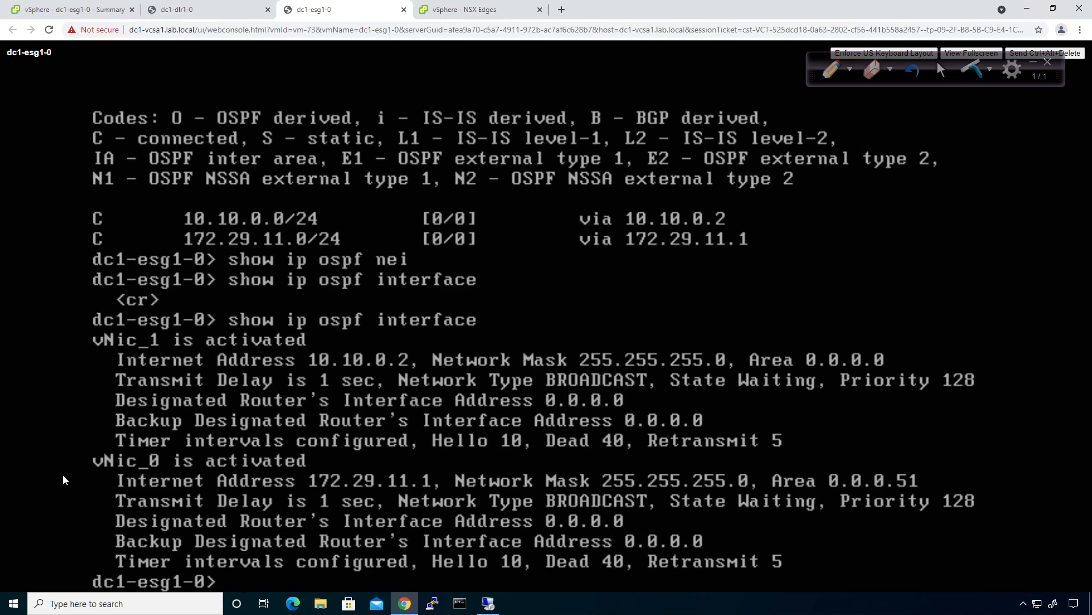
Step: Return to the NSX Edges list and open the routing configuration of the distributed logical router dc1-dlr1
{"action": "left_click", "coordinate": [441, 10]}
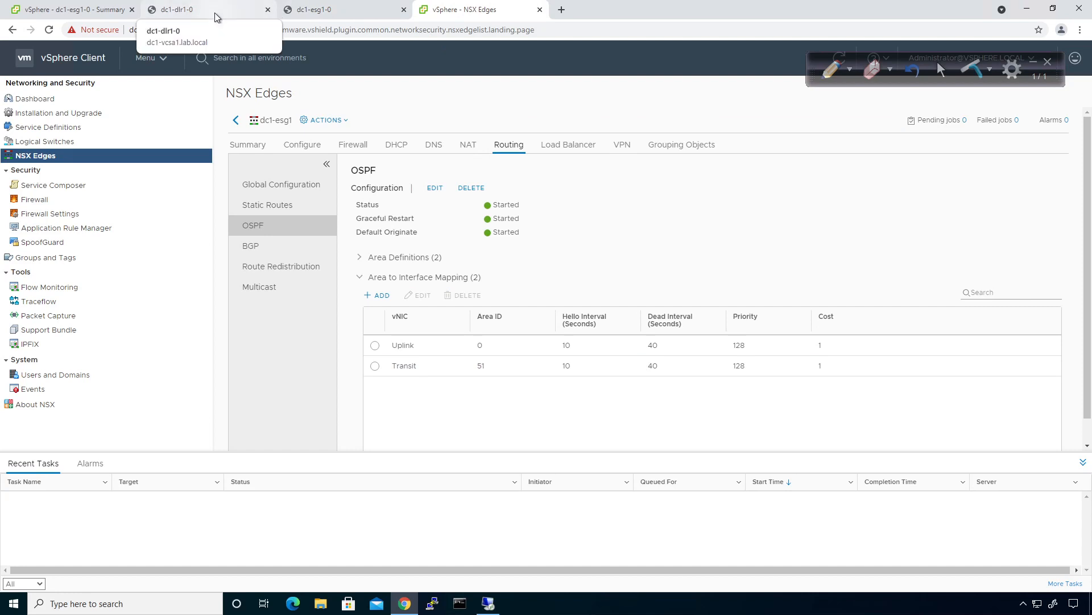
{"action": "left_click", "coordinate": [235, 120]}
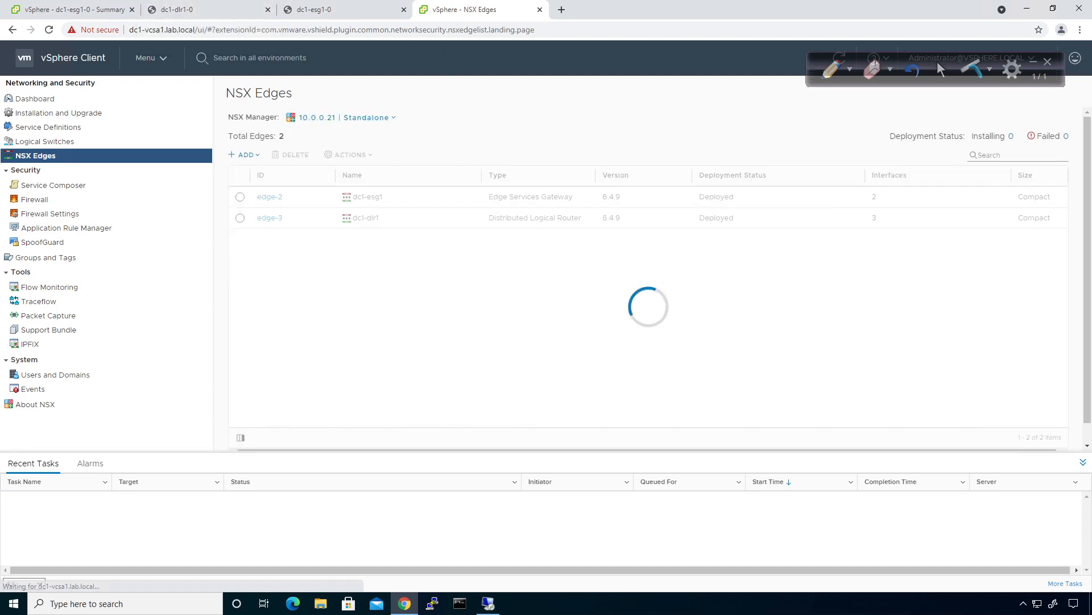
{"action": "left_click", "coordinate": [269, 220]}
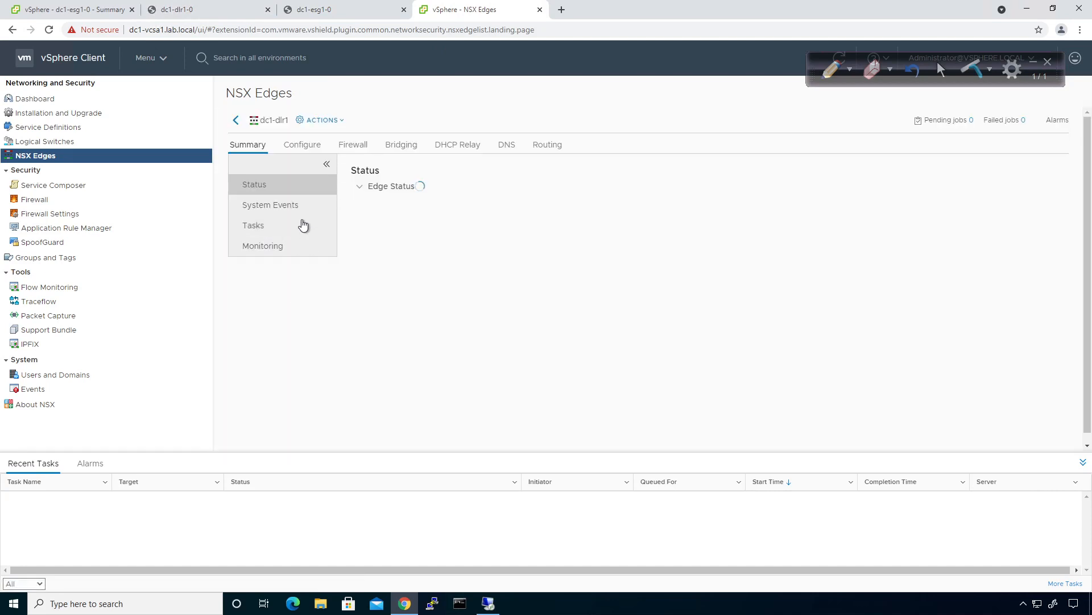
{"action": "left_click", "coordinate": [547, 147]}
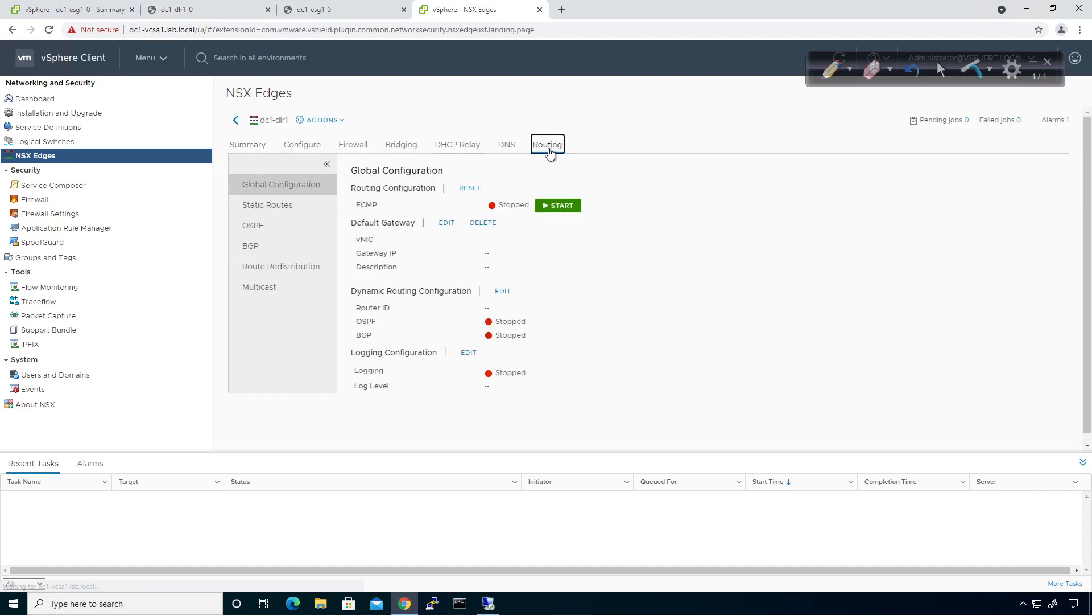
Step: Set a custom router ID of 1.1.1.2 for dc1-dlr1's dynamic routing and publish the change
{"action": "left_click", "coordinate": [501, 292]}
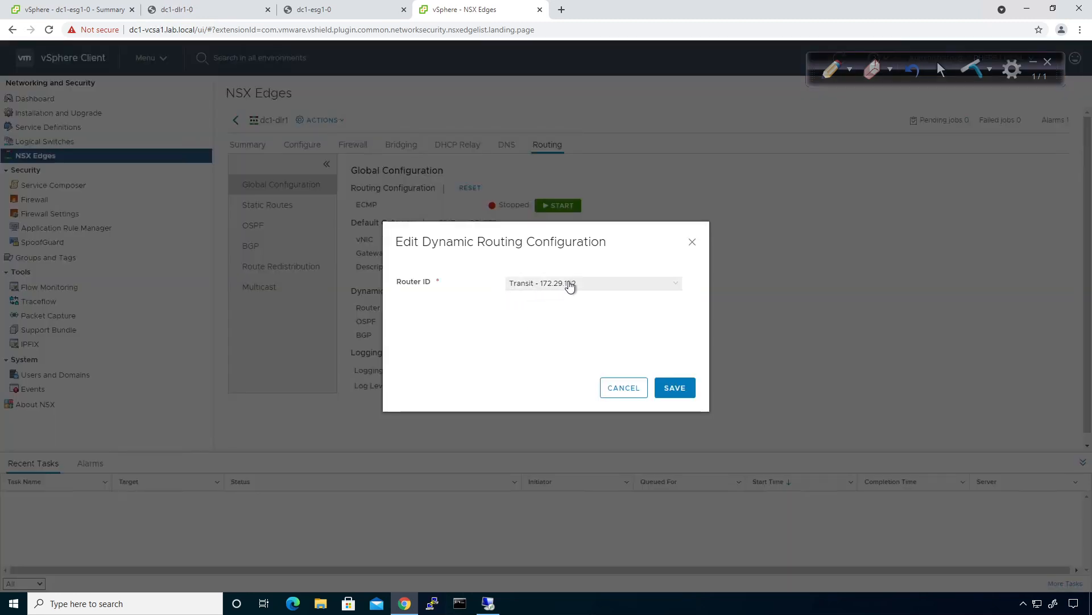
{"action": "left_click", "coordinate": [567, 284]}
{"action": "left_click", "coordinate": [560, 301]}
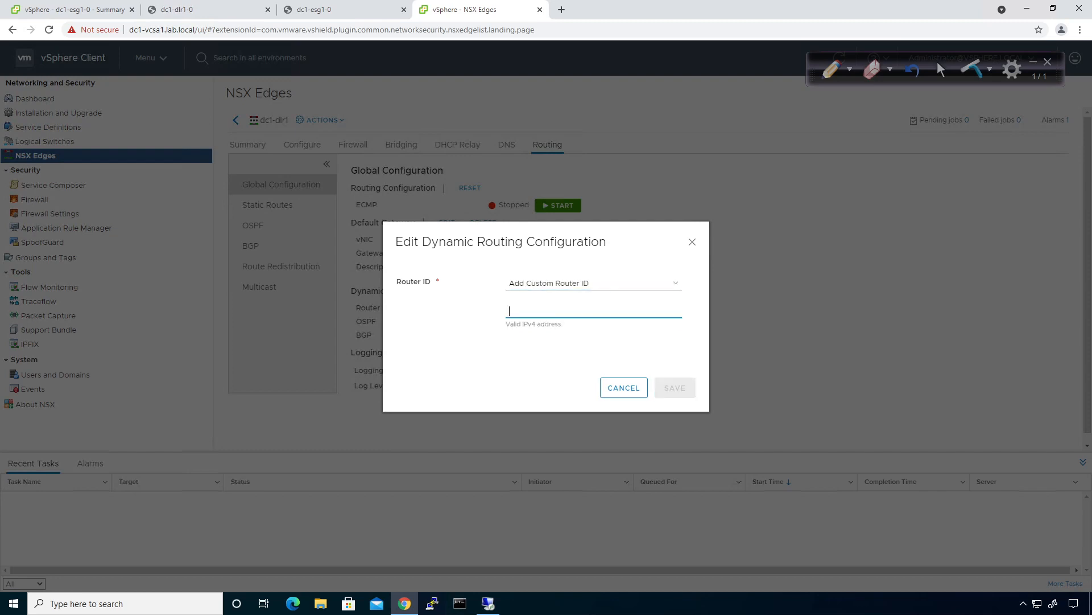
{"action": "type", "text": "1.1.1.2"}
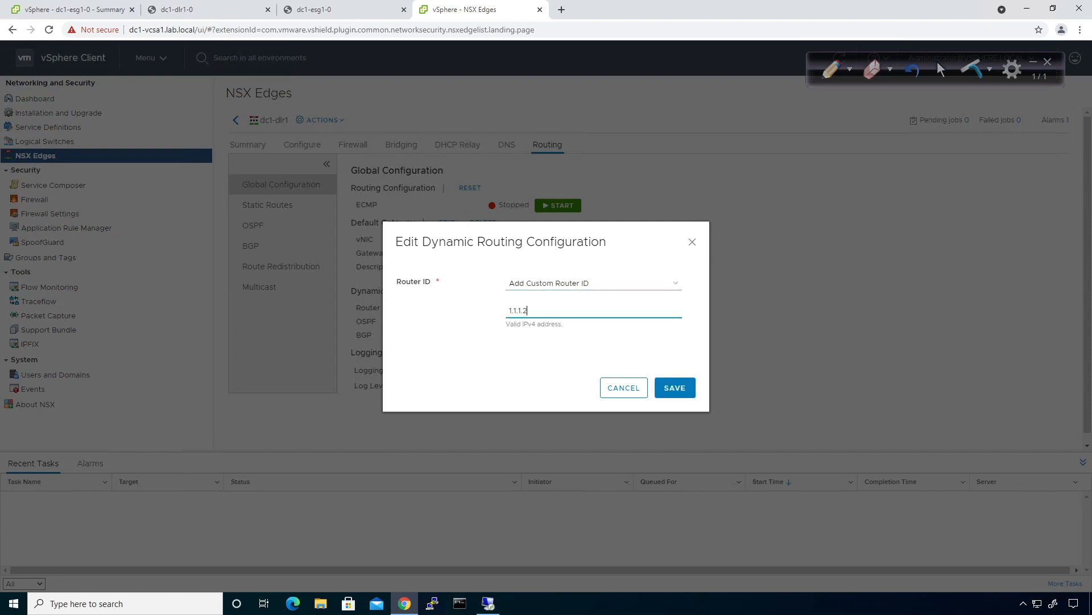
{"action": "left_click", "coordinate": [673, 389]}
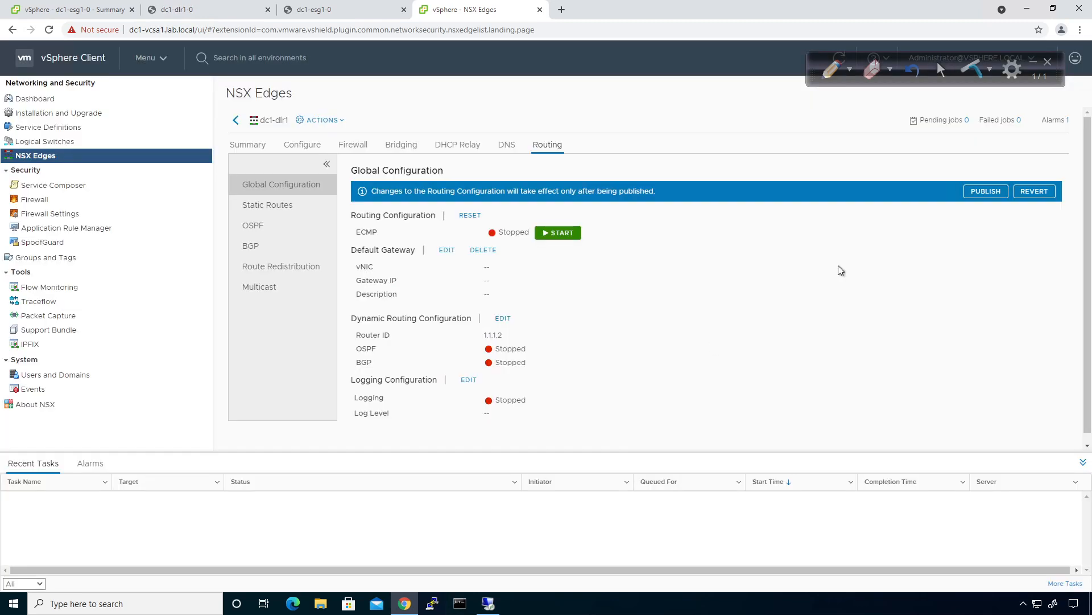
{"action": "left_click", "coordinate": [968, 192]}
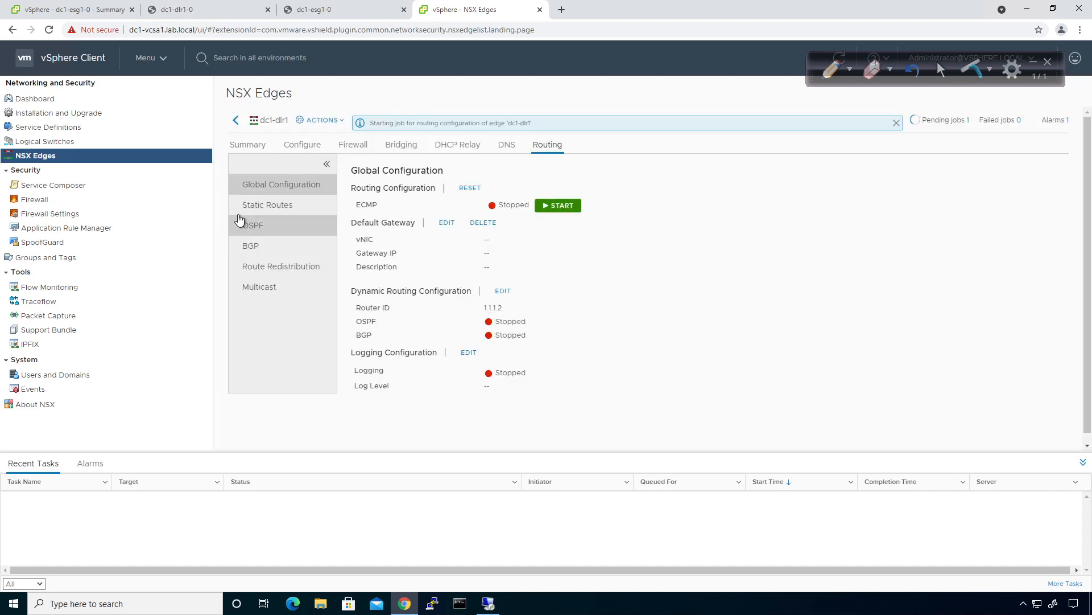
Step: Enable OSPF on dc1-dlr1 over the Transit interface with protocol address 172.29.11.254 and publish the change
{"action": "left_click", "coordinate": [256, 226]}
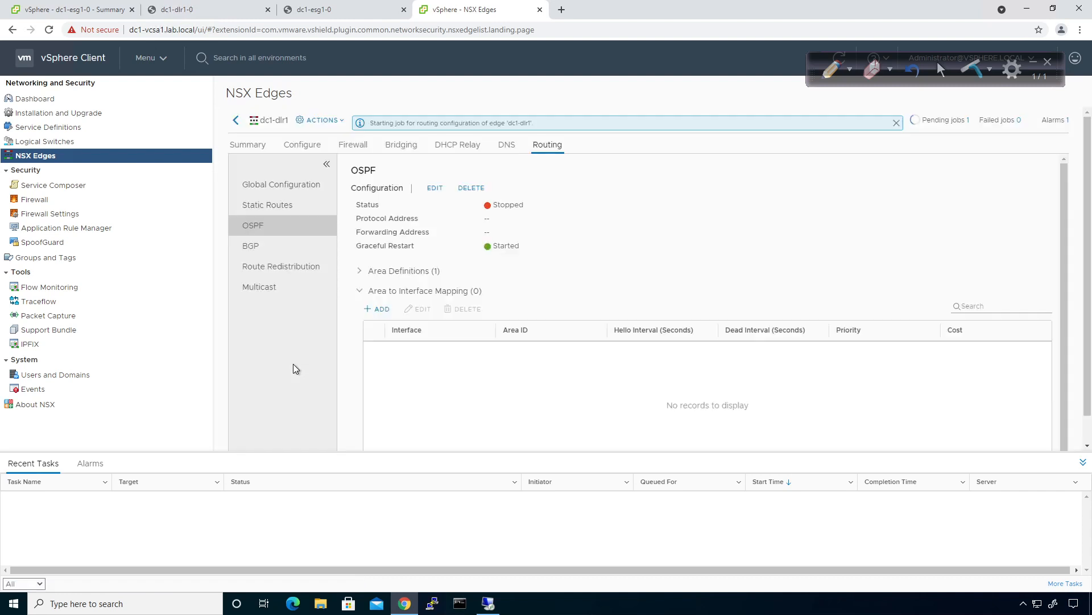
{"action": "left_click", "coordinate": [434, 188]}
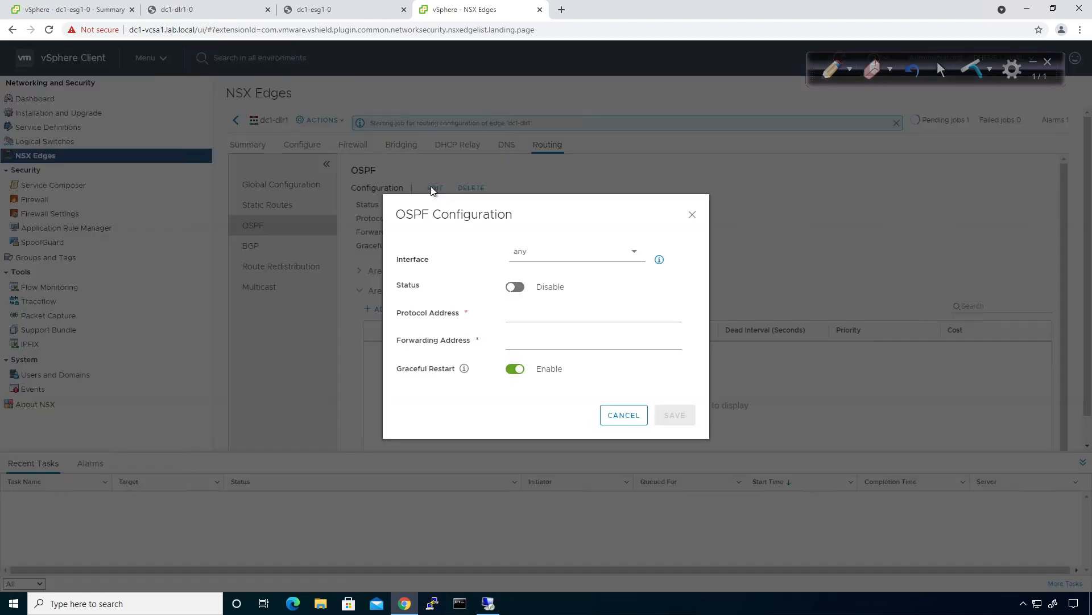
{"action": "left_click", "coordinate": [540, 253]}
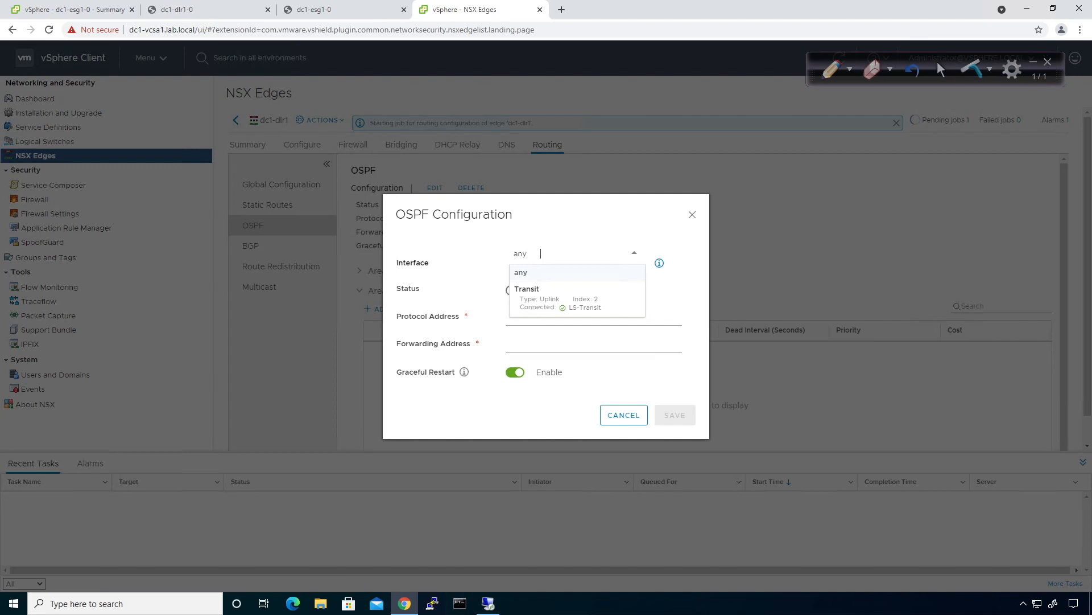
{"action": "left_click", "coordinate": [562, 305]}
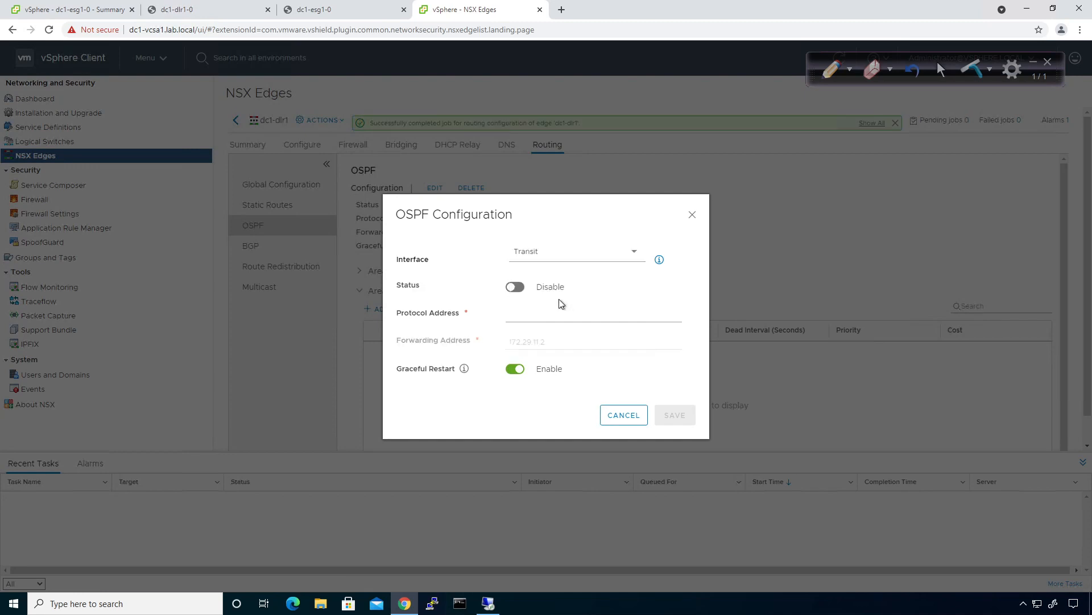
{"action": "left_click", "coordinate": [509, 290]}
{"action": "left_click", "coordinate": [517, 315]}
{"action": "type", "text": "172.29.11"}
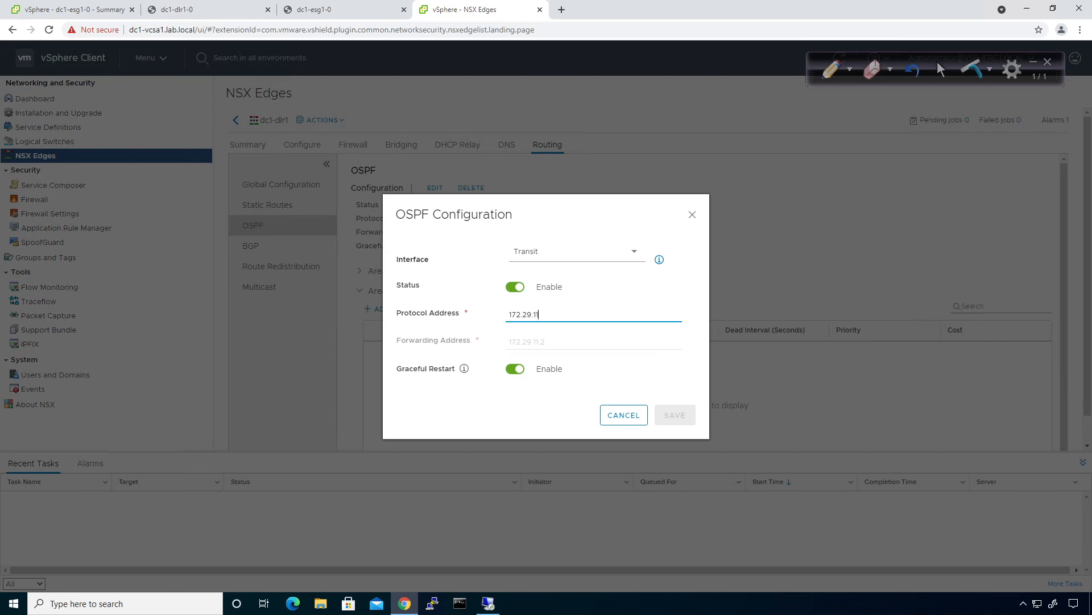
{"action": "type", "text": ".254"}
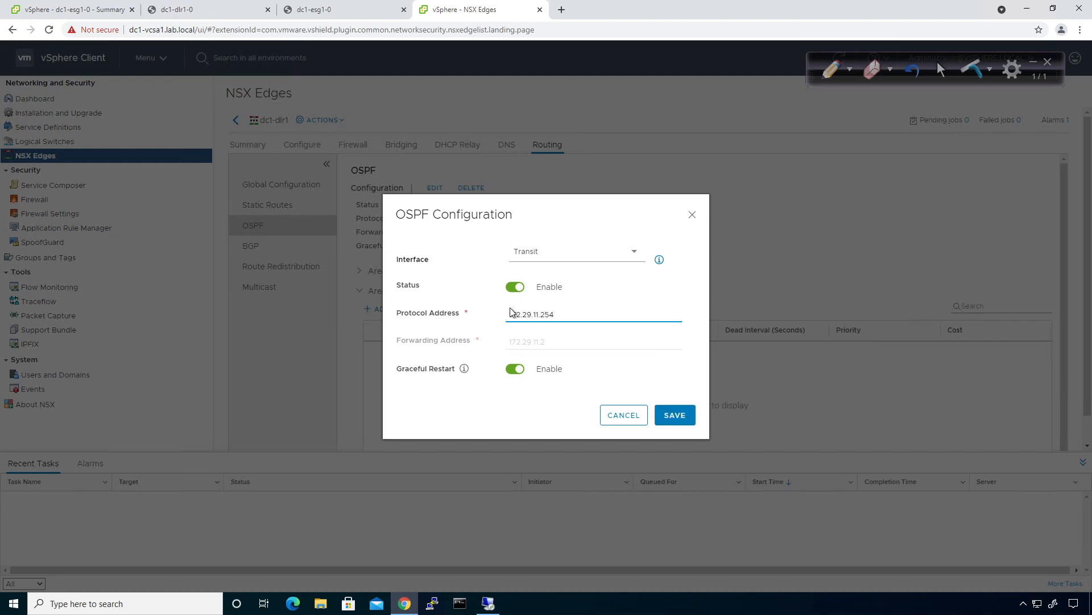
{"action": "left_click", "coordinate": [675, 415]}
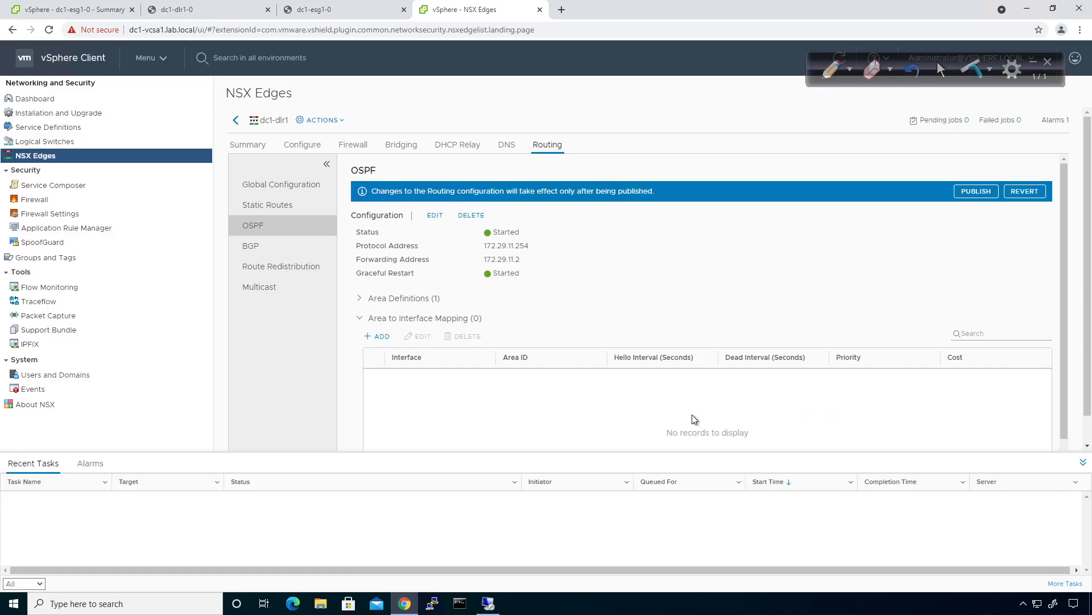
{"action": "left_click", "coordinate": [976, 191]}
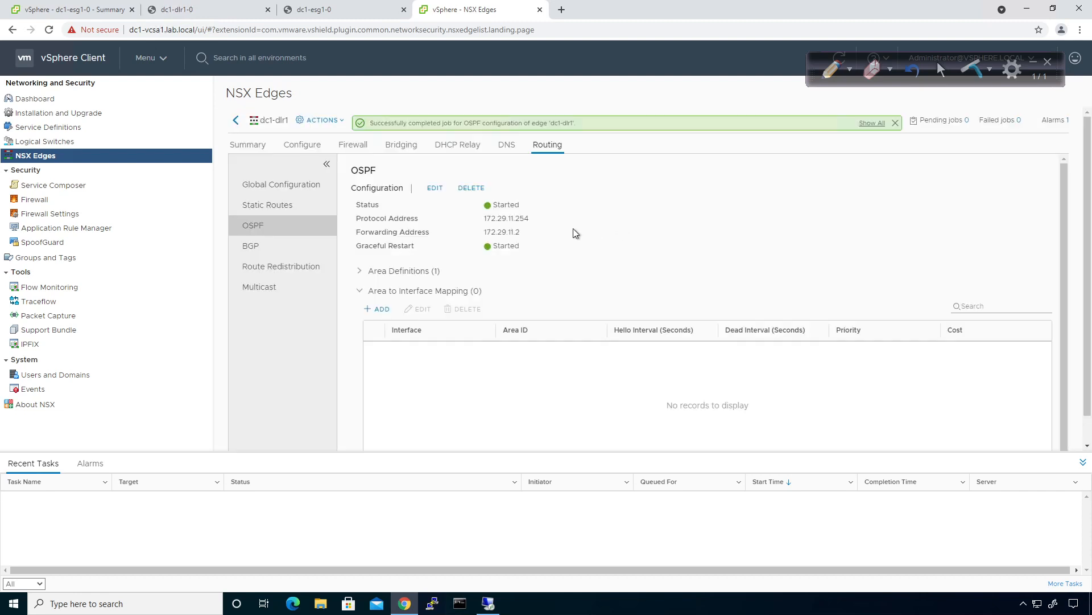
Step: Map dc1-dlr1's Transit interface to OSPF area 51, publish the change, and open the route redistribution settings
{"action": "left_click", "coordinate": [359, 270]}
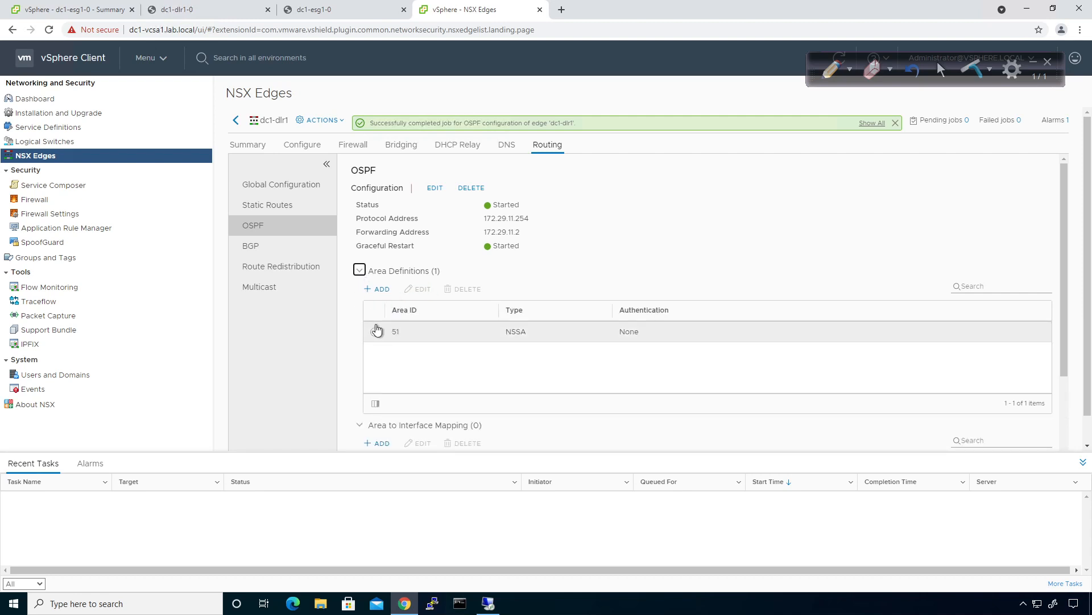
{"action": "left_click", "coordinate": [359, 271]}
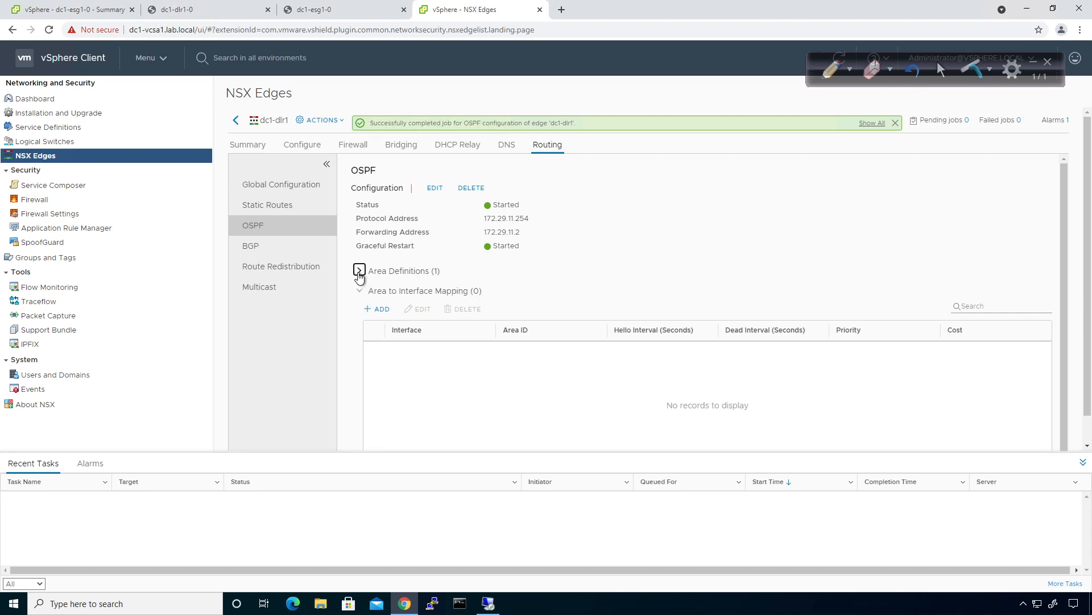
{"action": "left_click", "coordinate": [373, 310]}
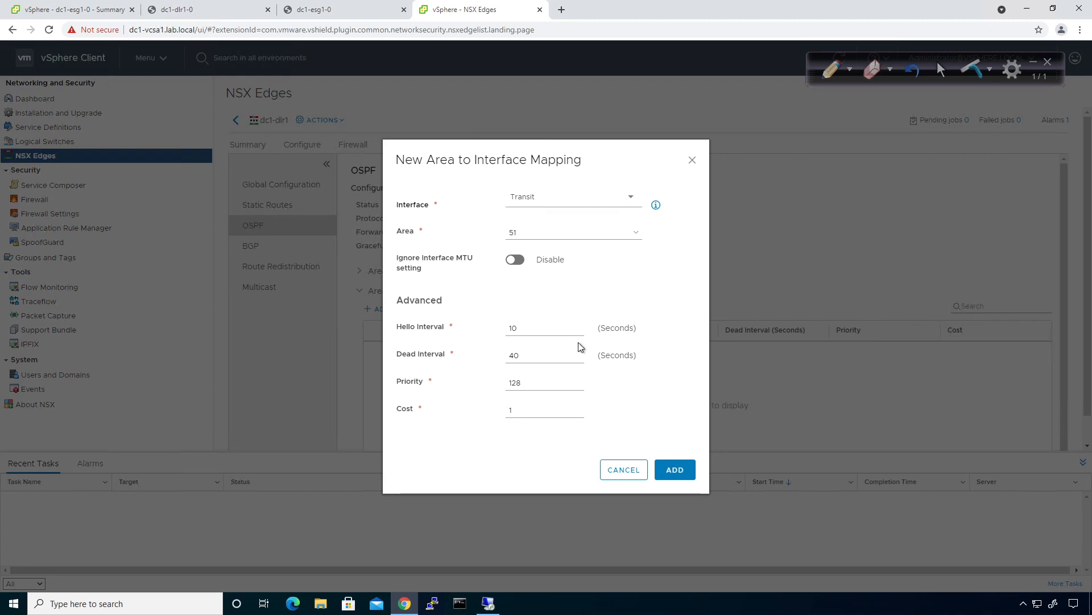
{"action": "left_click", "coordinate": [687, 480]}
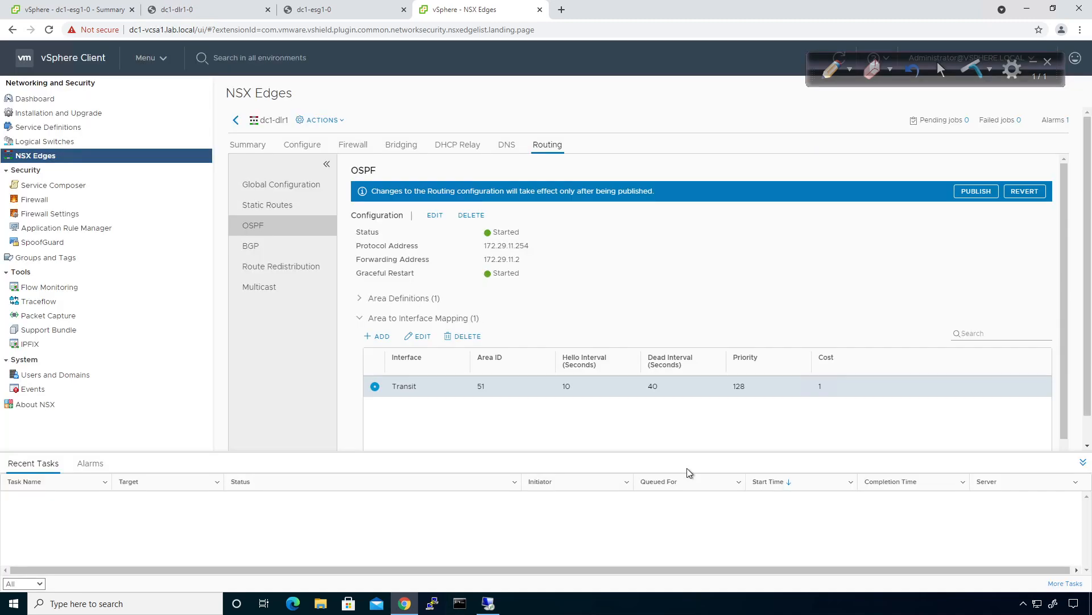
{"action": "left_click", "coordinate": [989, 192]}
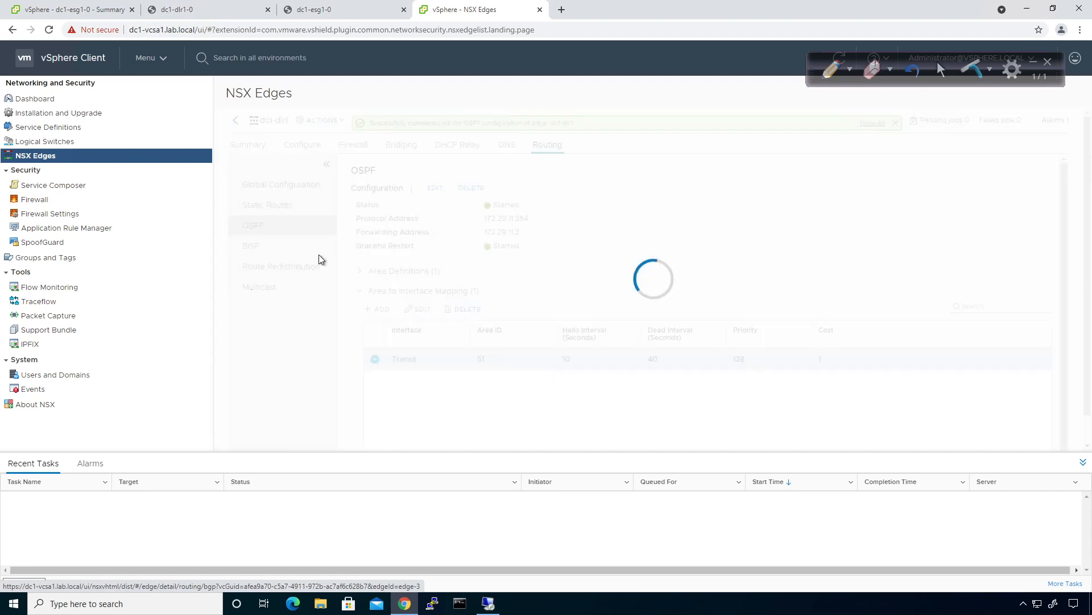
{"action": "left_click", "coordinate": [312, 269]}
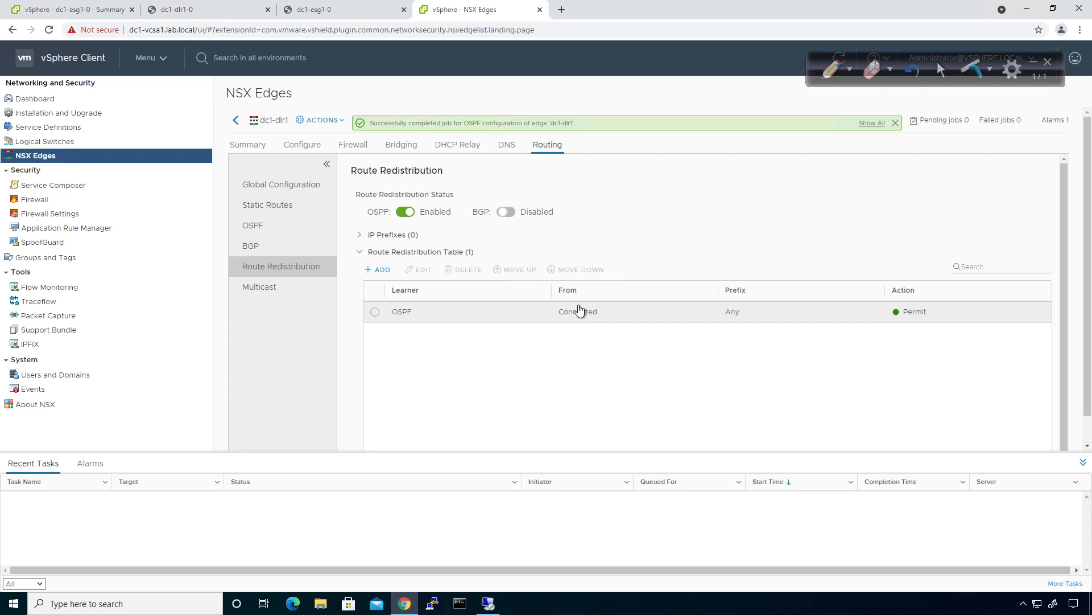
Step: In the dc1-dlr1-0 console, display the routing table with "sh ip route" and the OSPF database with "show ip ospf database"
{"action": "left_click", "coordinate": [215, 11]}
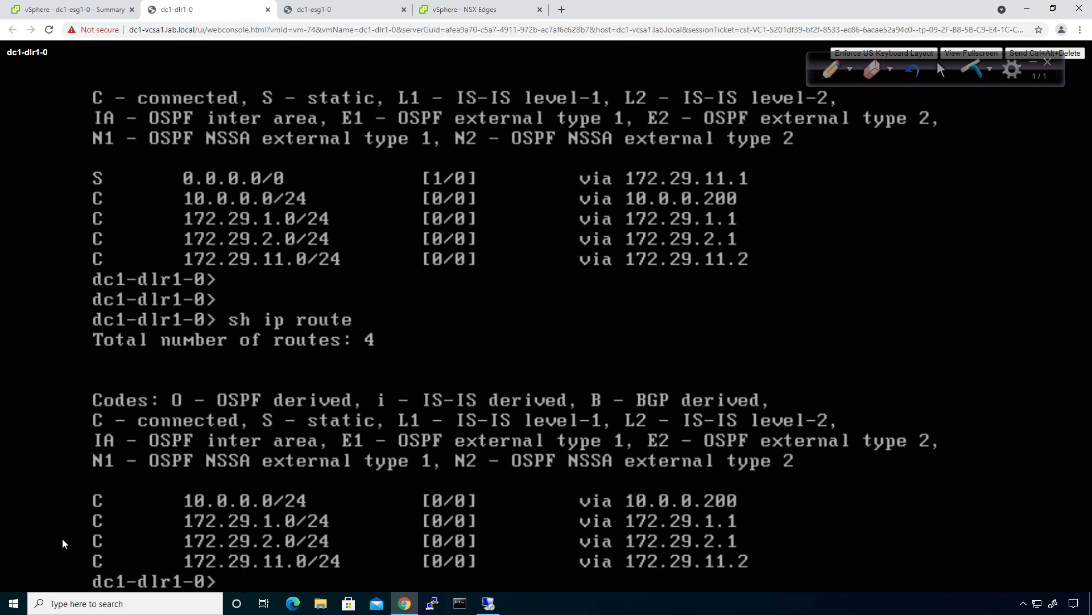
{"action": "key", "text": "Up"}
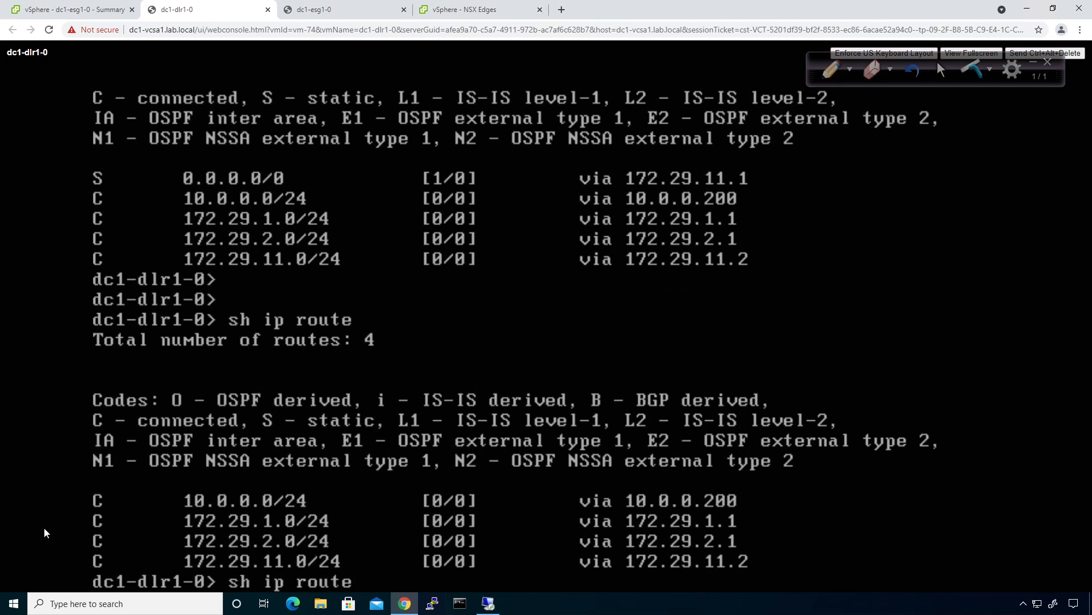
{"action": "key", "text": "Return"}
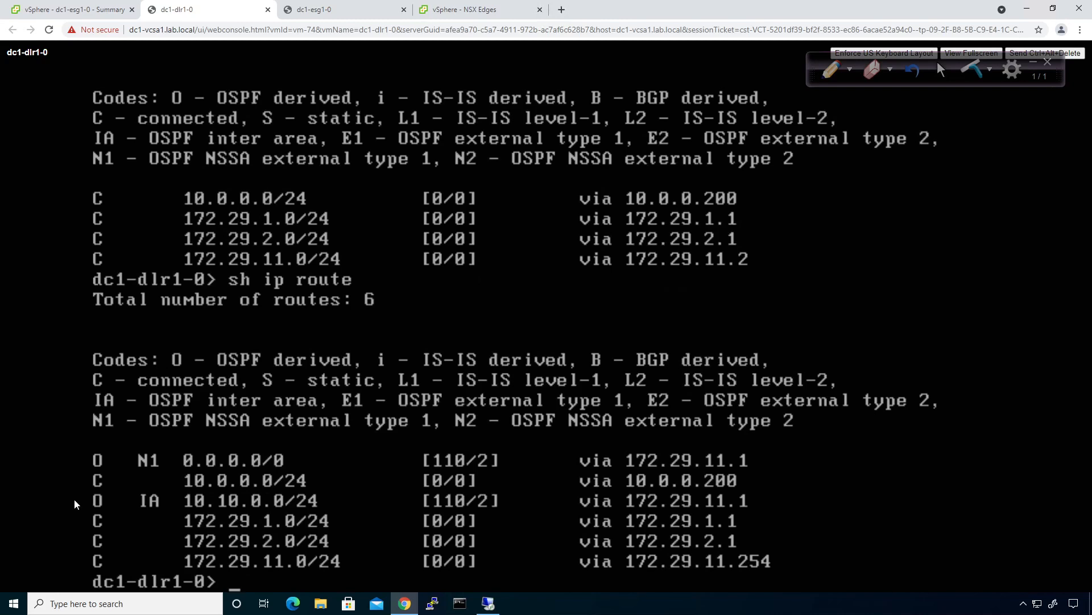
{"action": "type", "text": "how ip ospf database"}
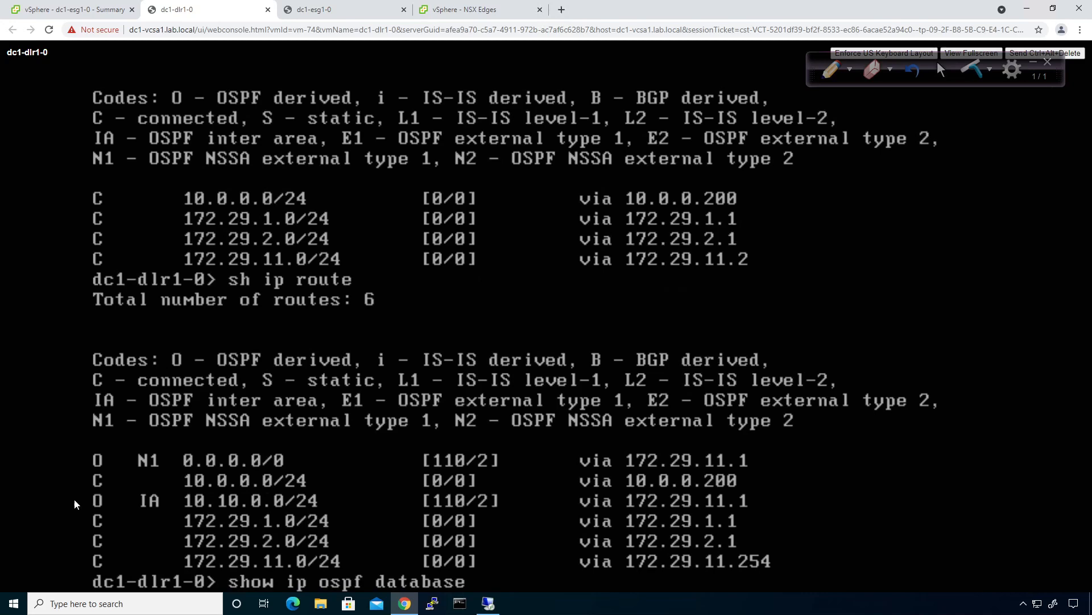
{"action": "key", "text": "Return"}
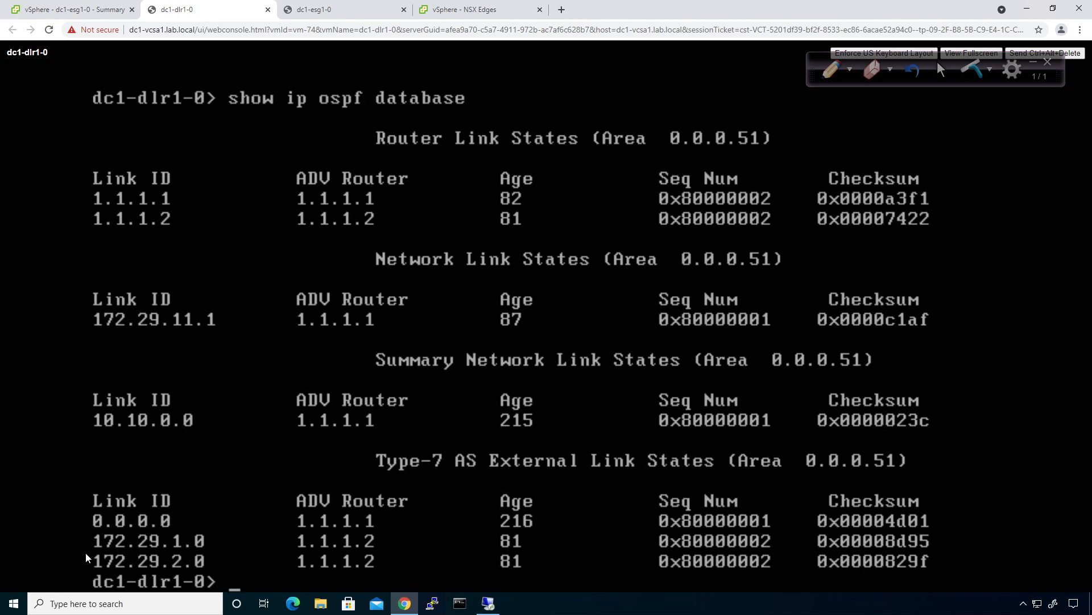
Step: In the dc1-esg1-0 console, list the OSPF neighbors with "show ip ospf nei" and the routing table with "show ip route"
{"action": "left_click", "coordinate": [322, 16]}
{"action": "key", "text": "Up"}
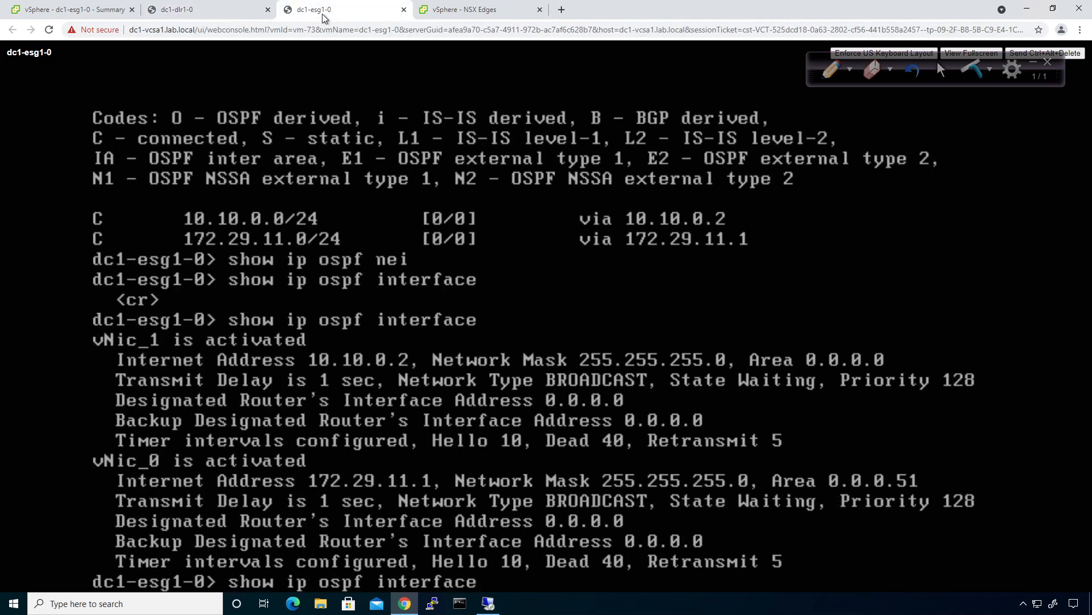
{"action": "key", "text": "Up"}
{"action": "key", "text": "Return"}
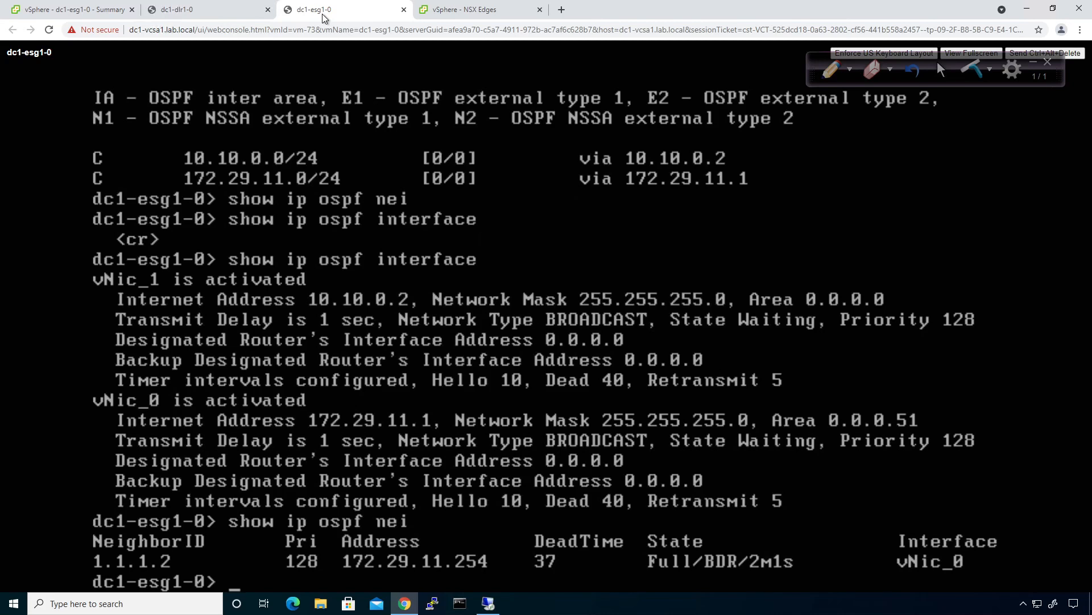
{"action": "type", "text": "how ip route"}
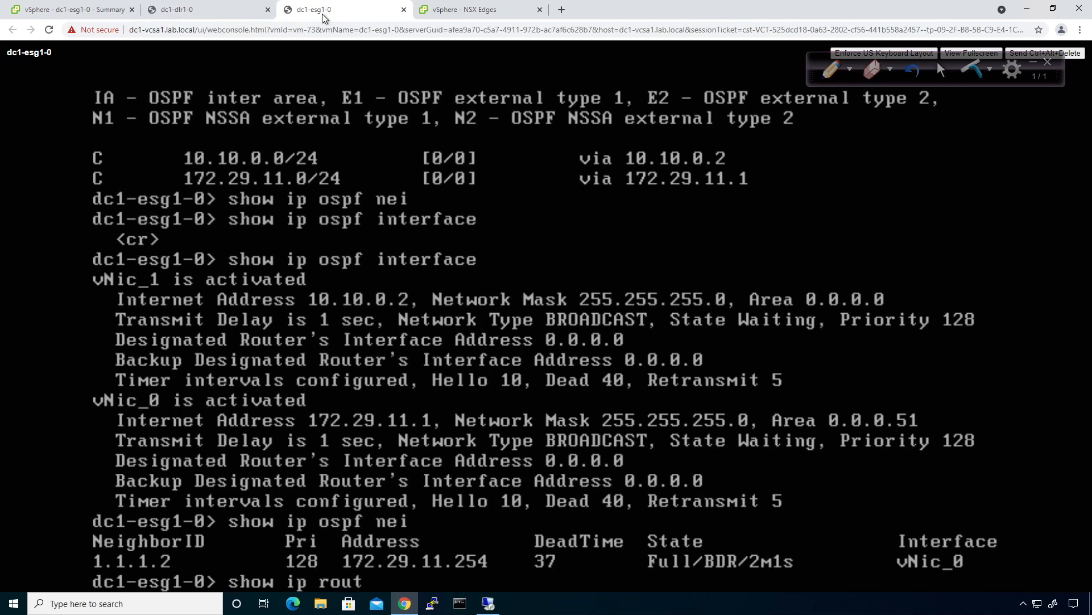
{"action": "key", "text": "Return"}
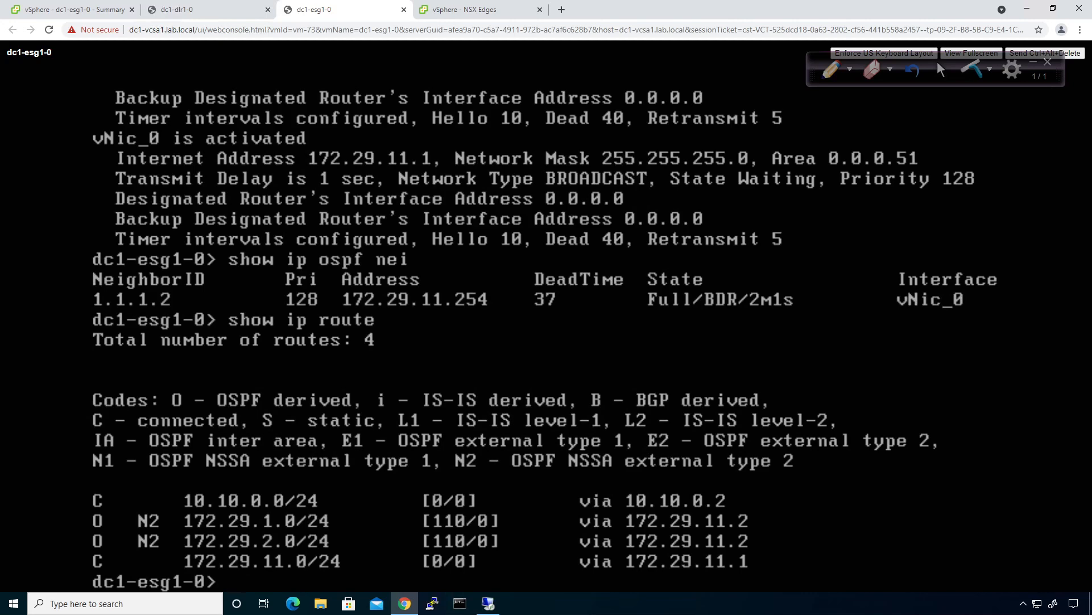
Step: Switch to the R2 terminal session and list NSX-V-RTR's interfaces with "do sh ip int br"
{"action": "key", "text": "alt+Tab"}
{"action": "key", "text": "Return"}
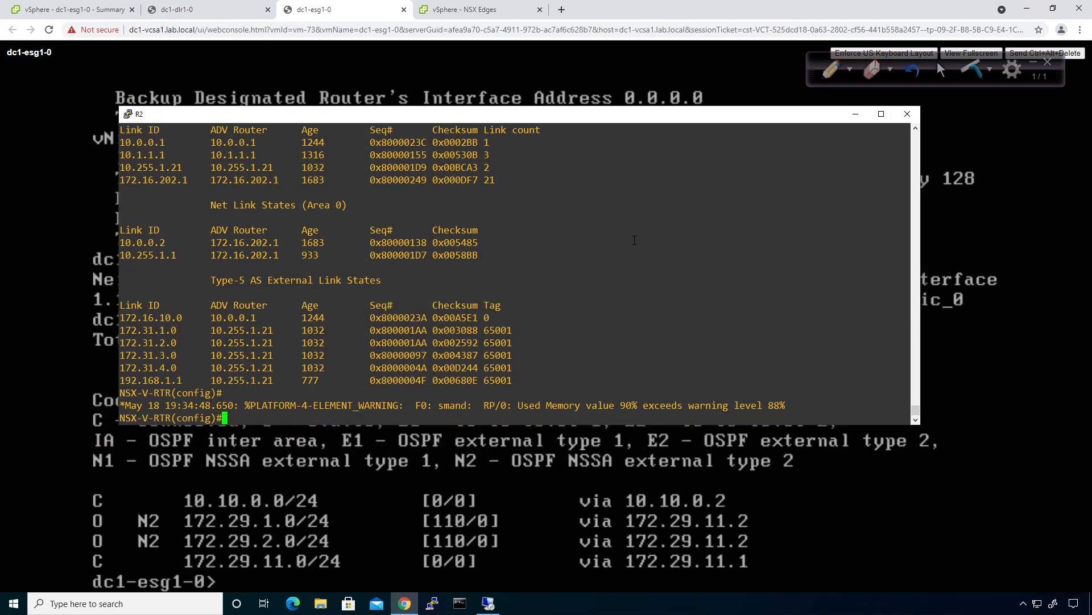
{"action": "type", "text": "do sh ip int br"}
{"action": "key", "text": "Return"}
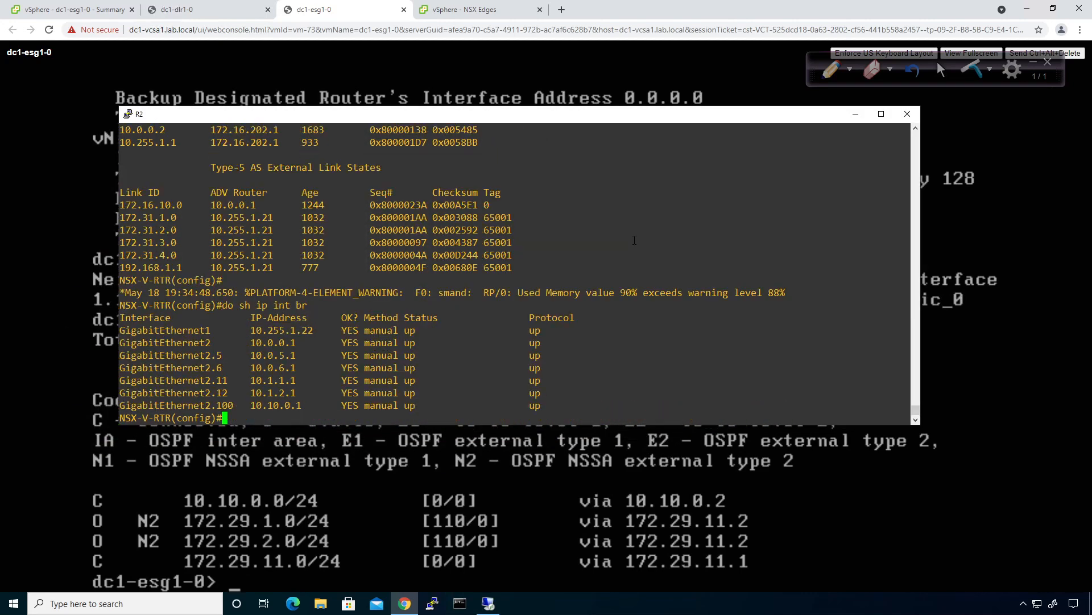
Step: Enable OSPF process 1 in area 0 on NSX-V-RTR's subinterface g2.100 and leave configuration mode
{"action": "type", "text": "int g2.100"}
{"action": "key", "text": "Return"}
{"action": "type", "text": "ip os"}
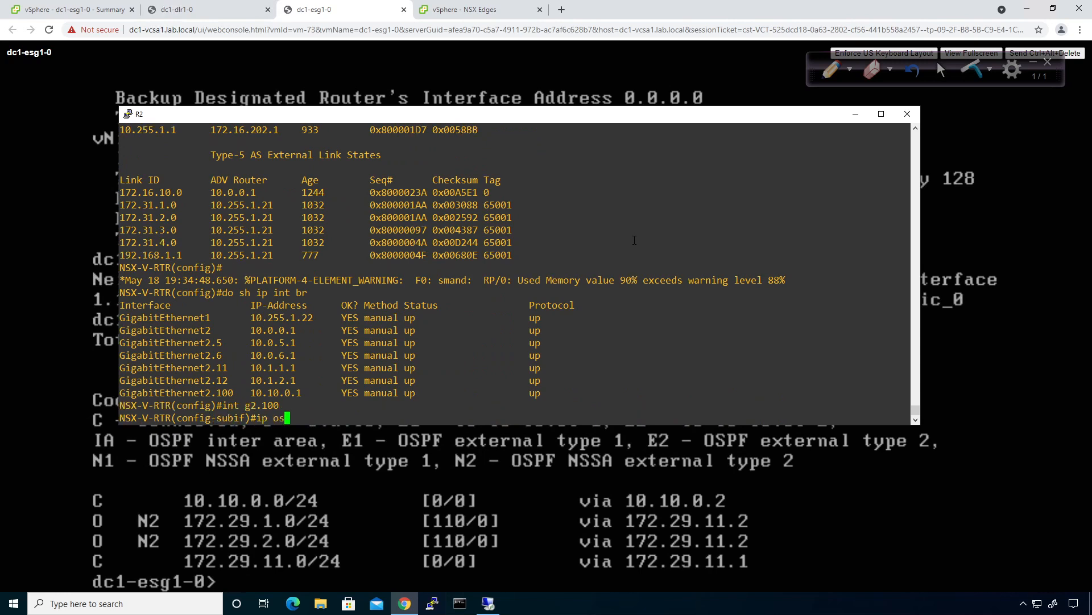
{"action": "key", "text": "Tab"}
{"action": "type", "text": "1 area 0"}
{"action": "key", "text": "Return"}
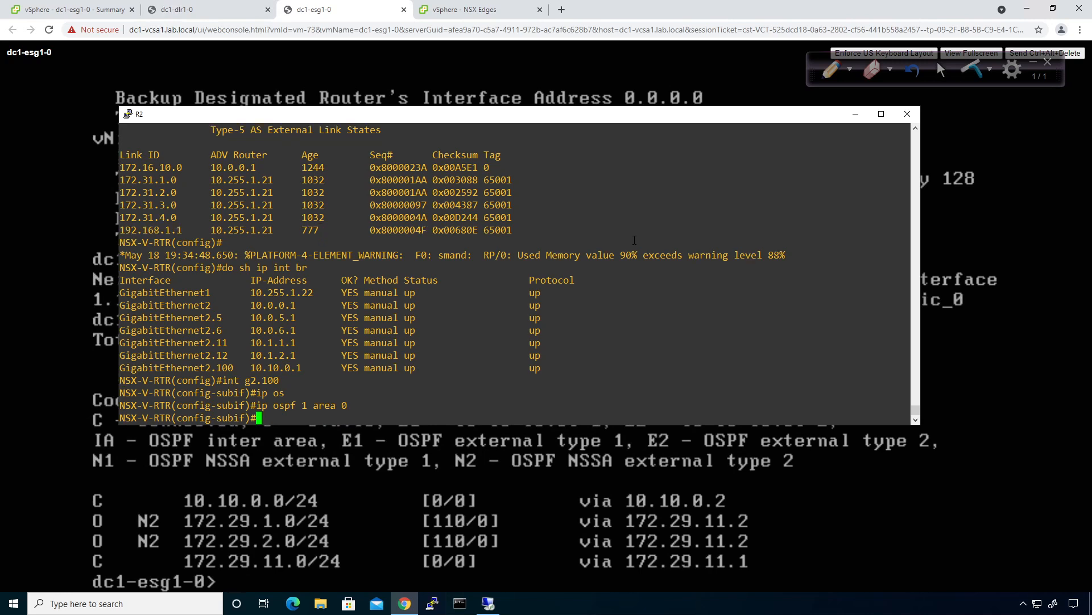
{"action": "type", "text": "end"}
{"action": "key", "text": "Return"}
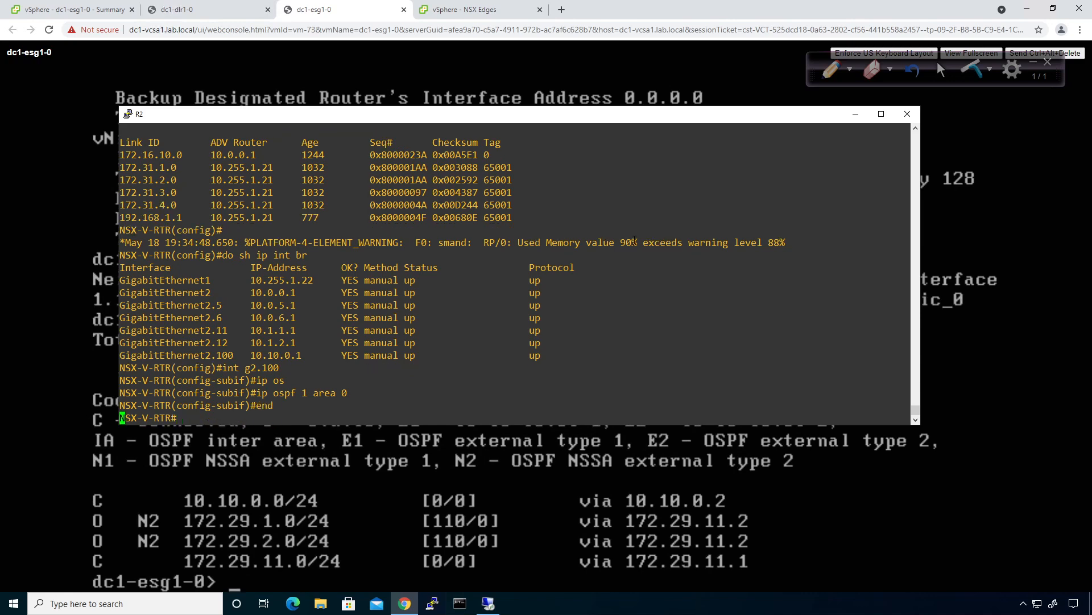
Step: Show the OSPF sections of NSX-V-RTR's running configuration with "sh run | sec ospf"
{"action": "key", "text": "Return"}
{"action": "type", "text": "soleh run  "}
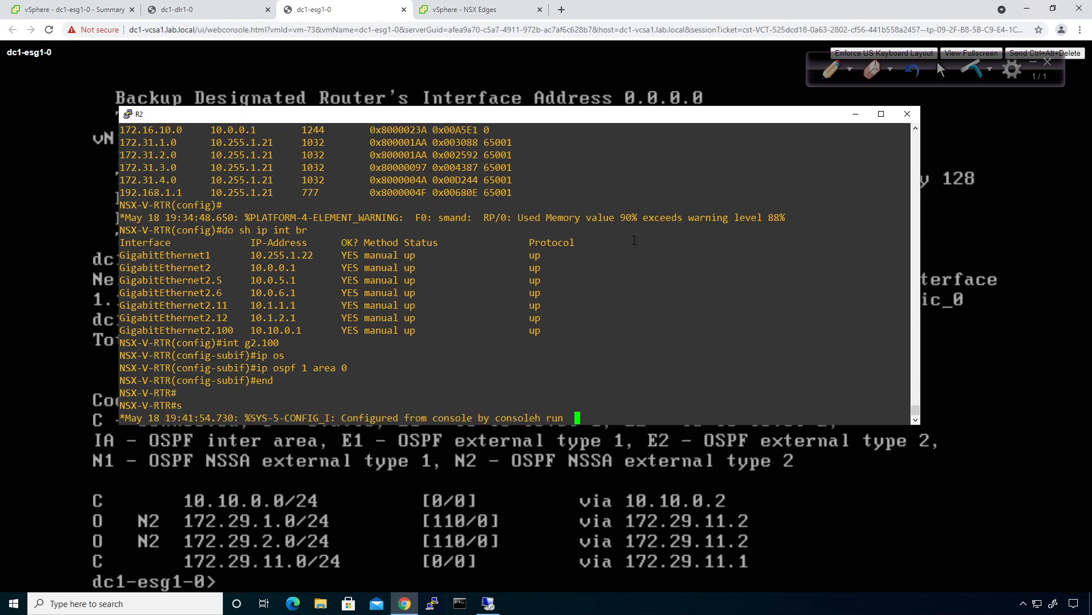
{"action": "type", "text": "| sec ospf"}
{"action": "key", "text": "Return"}
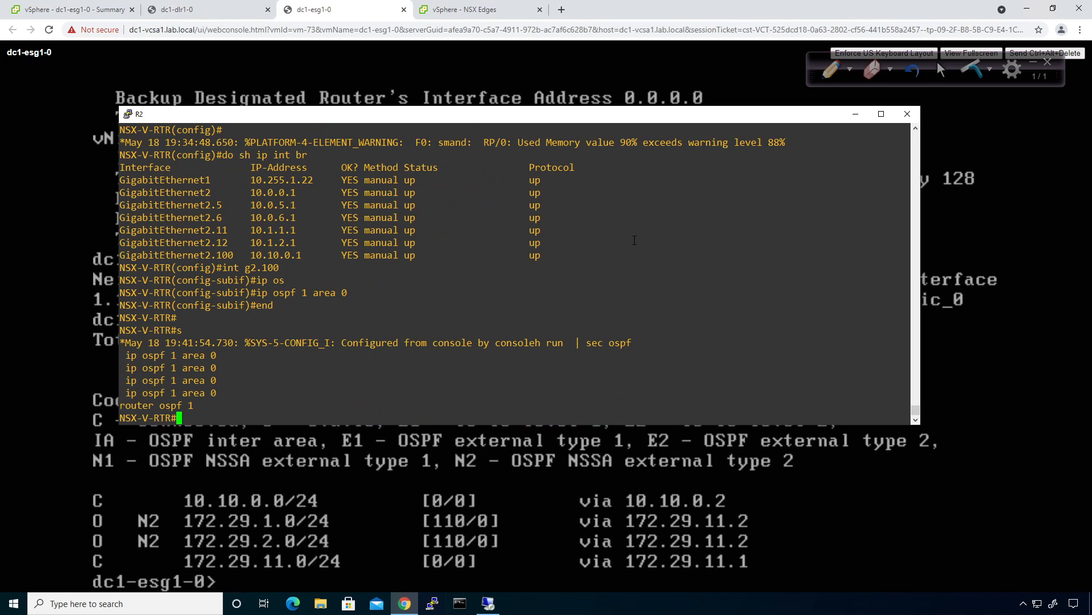
Step: List NSX-V-RTR's OSPF neighbors with "sh ip ospf neighbor" and repeat the command to monitor the adjacency state with 1.1.1.1
{"action": "type", "text": "sh ip ospf nei"}
{"action": "key", "text": "Tab"}
{"action": "key", "text": "Return"}
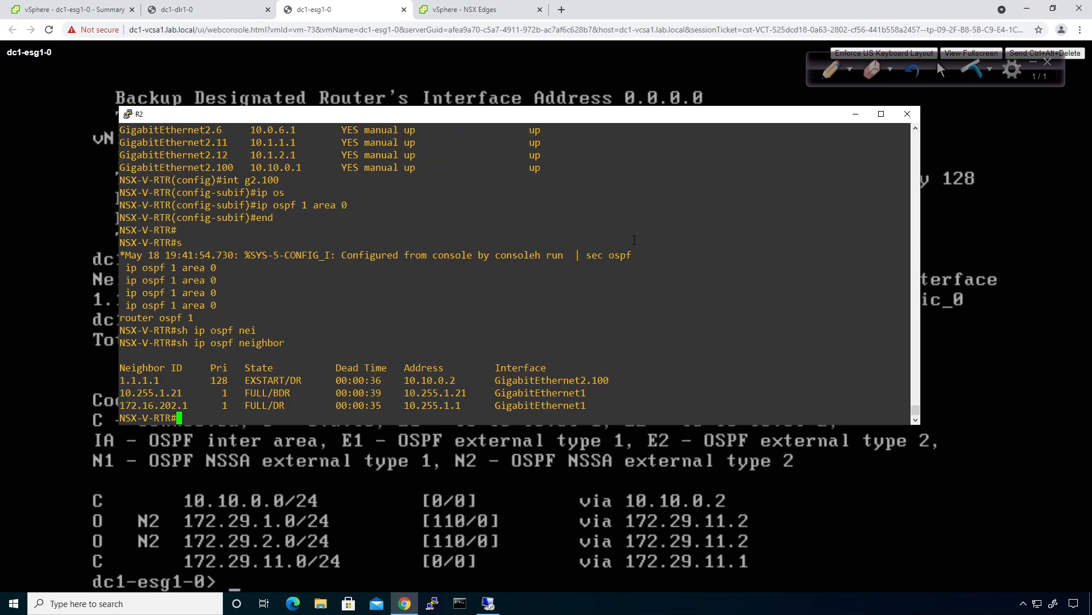
{"action": "key", "text": "Up"}
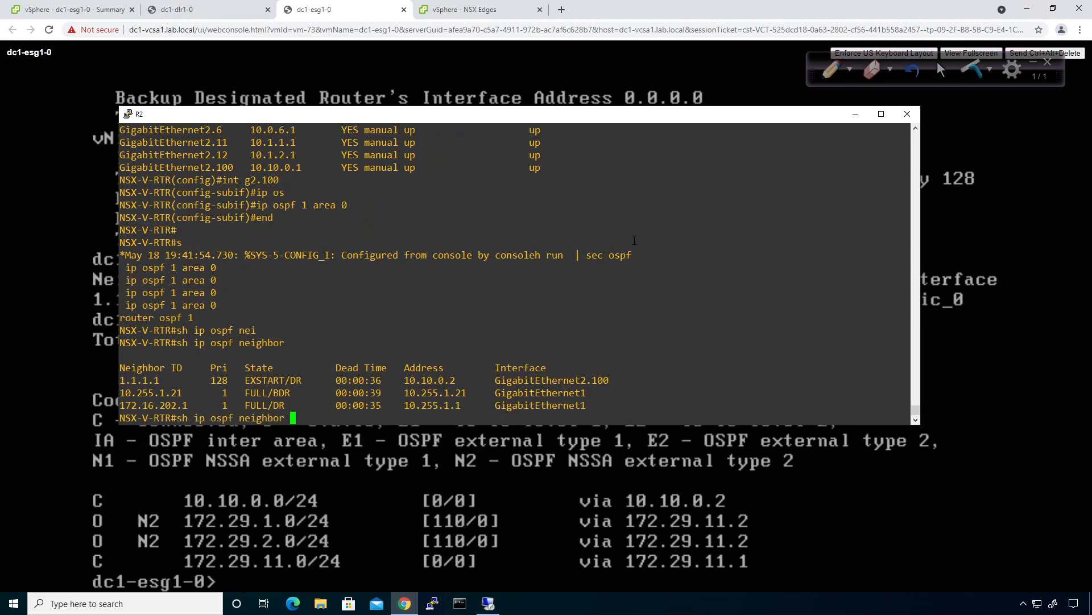
{"action": "key", "text": "Return"}
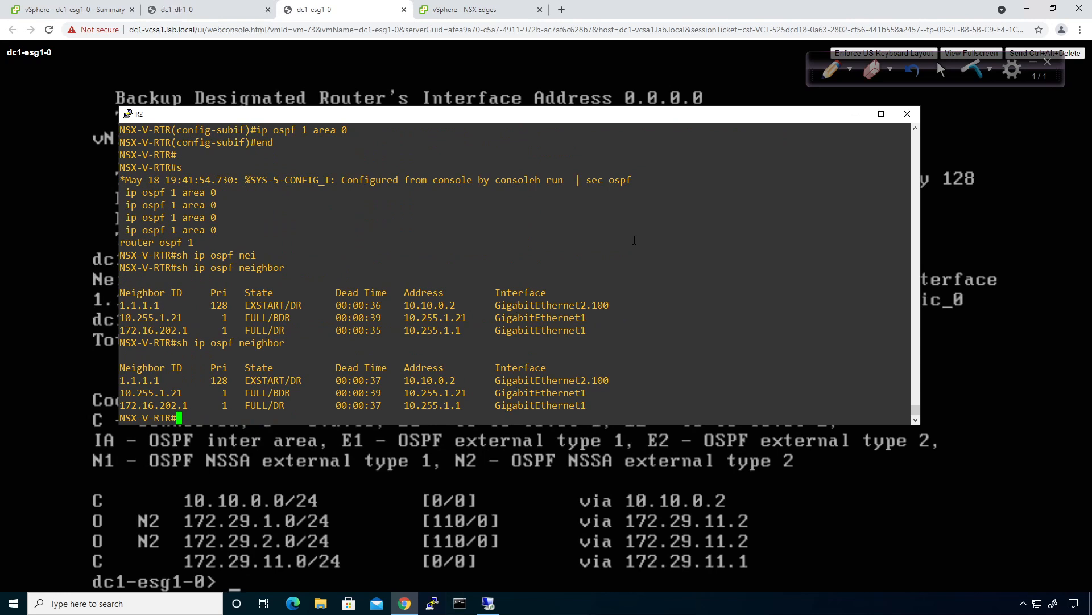
{"action": "key", "text": "Up"}
{"action": "key", "text": "Return"}
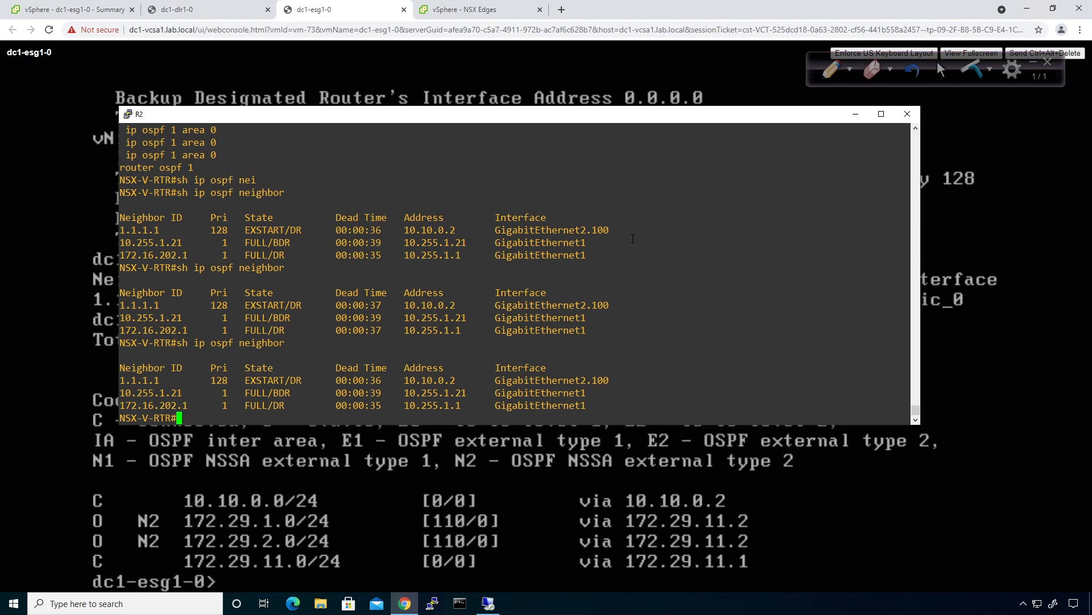
{"action": "key", "text": "Up"}
{"action": "key", "text": "Return"}
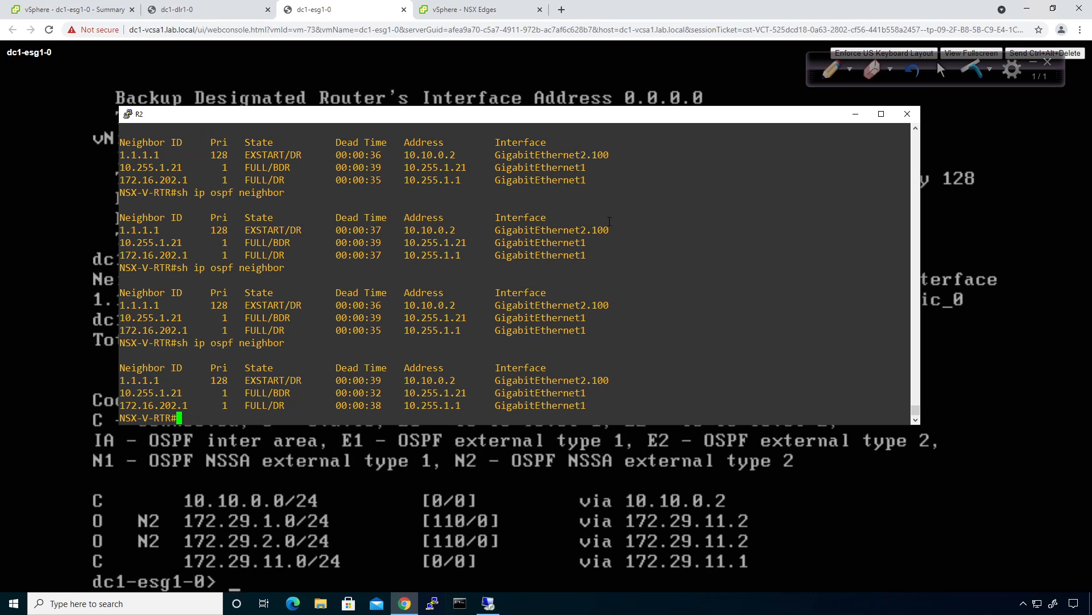
Step: Show the running configuration of NSX-V-RTR's subinterface g2.100 and list the "ip ospf" options available in its configuration mode
{"action": "type", "text": "sh run int g2.100"}
{"action": "key", "text": "Return"}
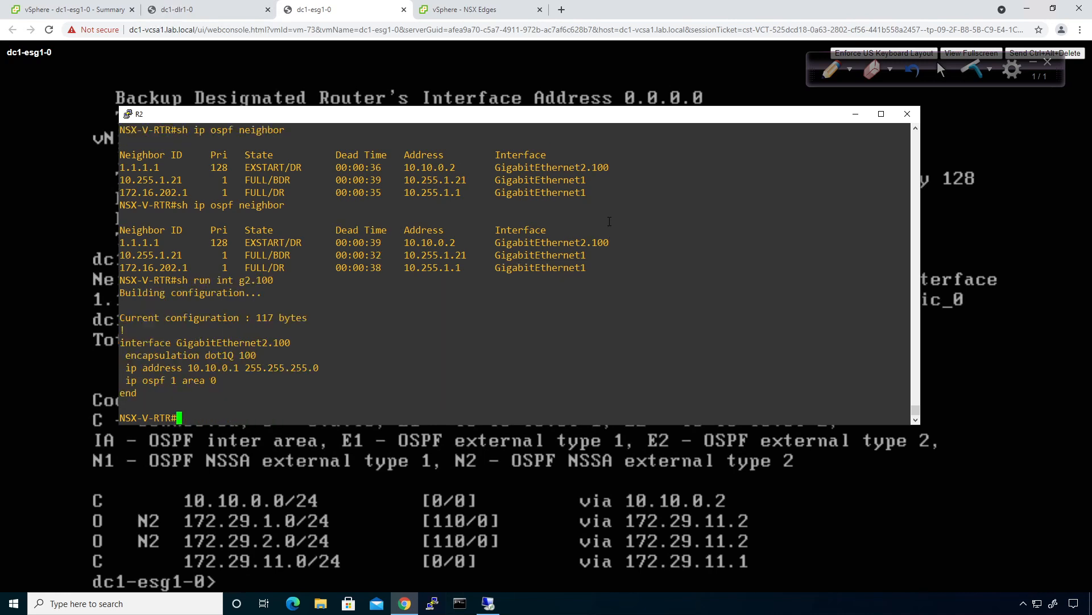
{"action": "type", "text": "conf t"}
{"action": "key", "text": "Return"}
{"action": "type", "text": "int g2"}
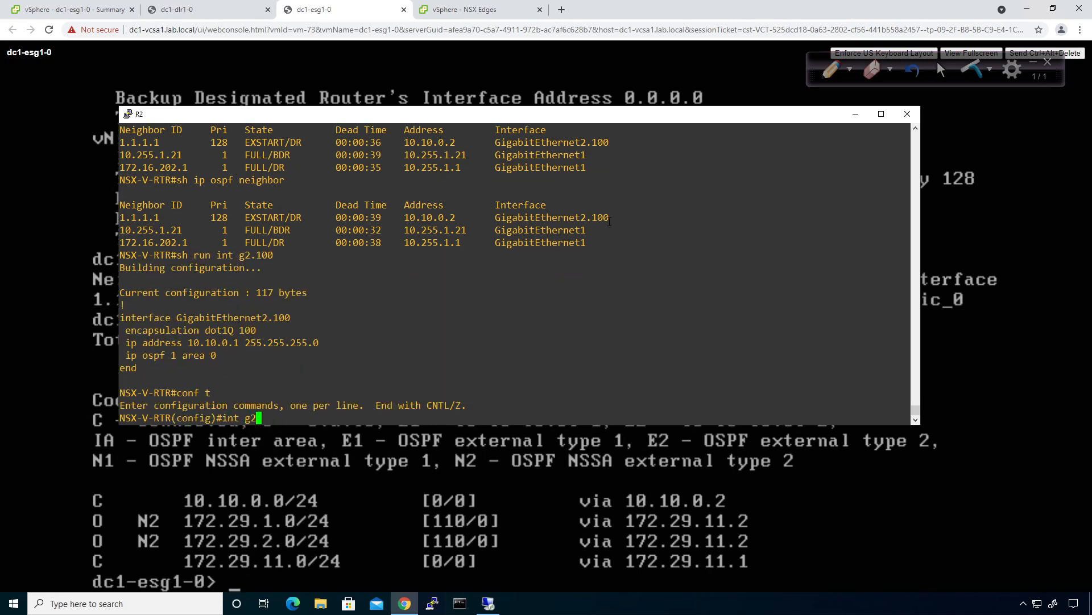
{"action": "type", "text": ".100"}
{"action": "key", "text": "Return"}
{"action": "type", "text": "ip os"}
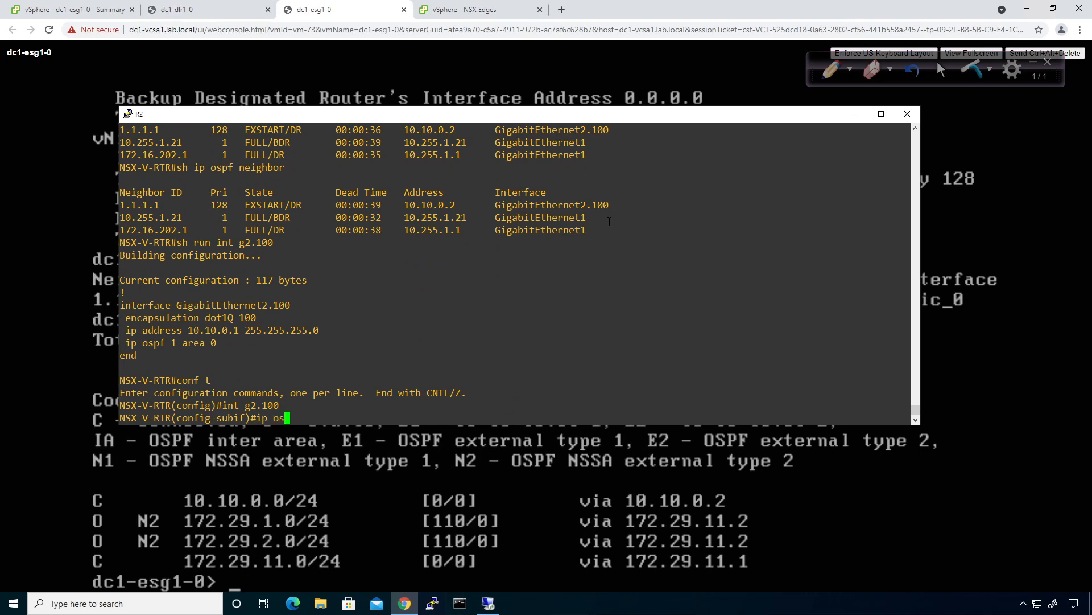
{"action": "type", "text": "pf ?m"}
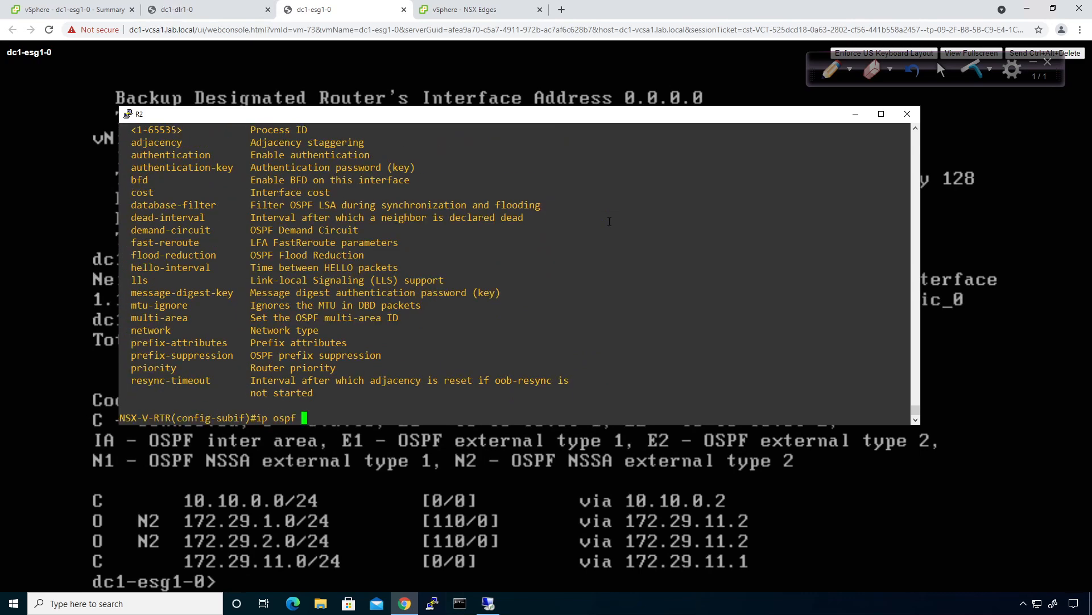
Step: Apply "ip ospf mtu-ignore" to NSX-V-RTR's subinterface g2.100 and leave configuration mode
{"action": "type", "text": "tu"}
{"action": "key", "text": "Tab"}
{"action": "key", "text": "BackSpace"}
{"action": "key", "text": "BackSpace"}
{"action": "type", "text": "mtu"}
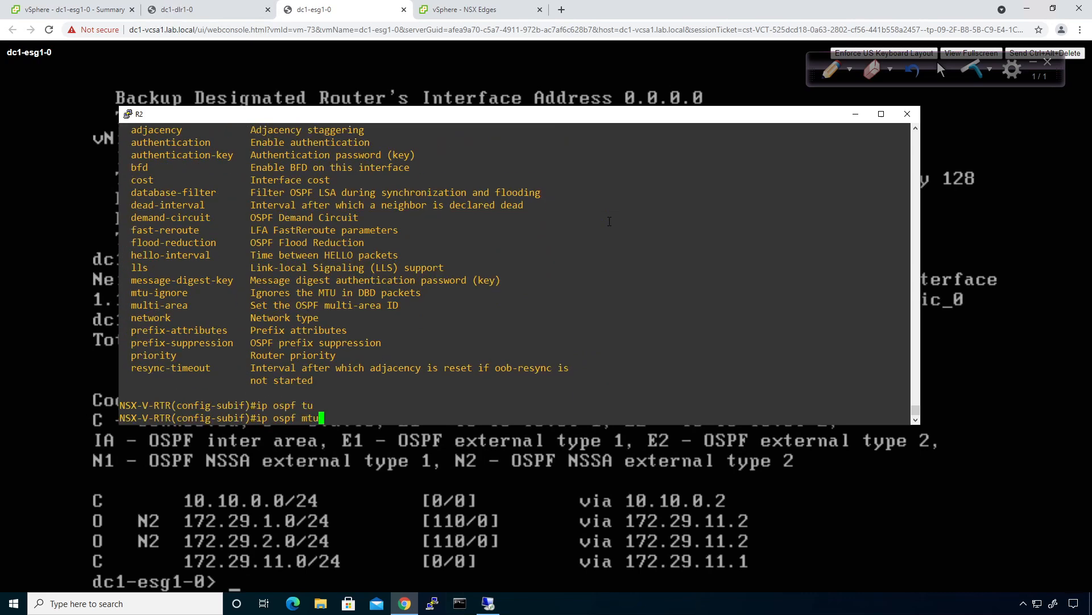
{"action": "key", "text": "Tab"}
{"action": "type", "text": "?"}
{"action": "key", "text": "Return"}
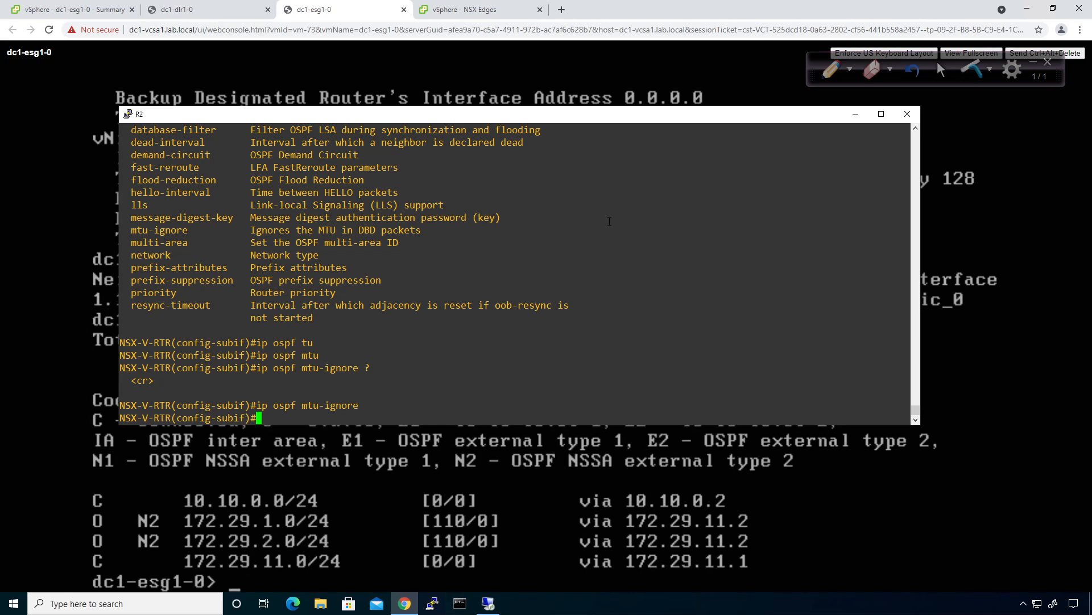
{"action": "type", "text": "end"}
{"action": "key", "text": "Return"}
{"action": "key", "text": "Return"}
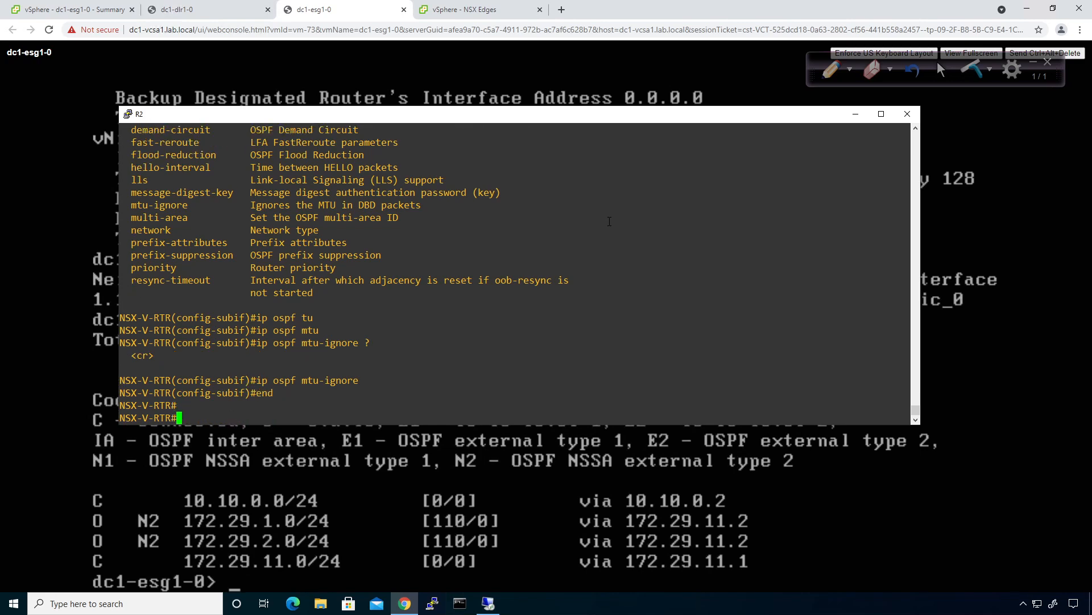
Step: Check NSX-V-RTR's adjacency with 1.1.1.1 using "sh ip ospf neighbor"
{"action": "type", "text": "sh run int g2.100"}
{"action": "key", "text": "Up"}
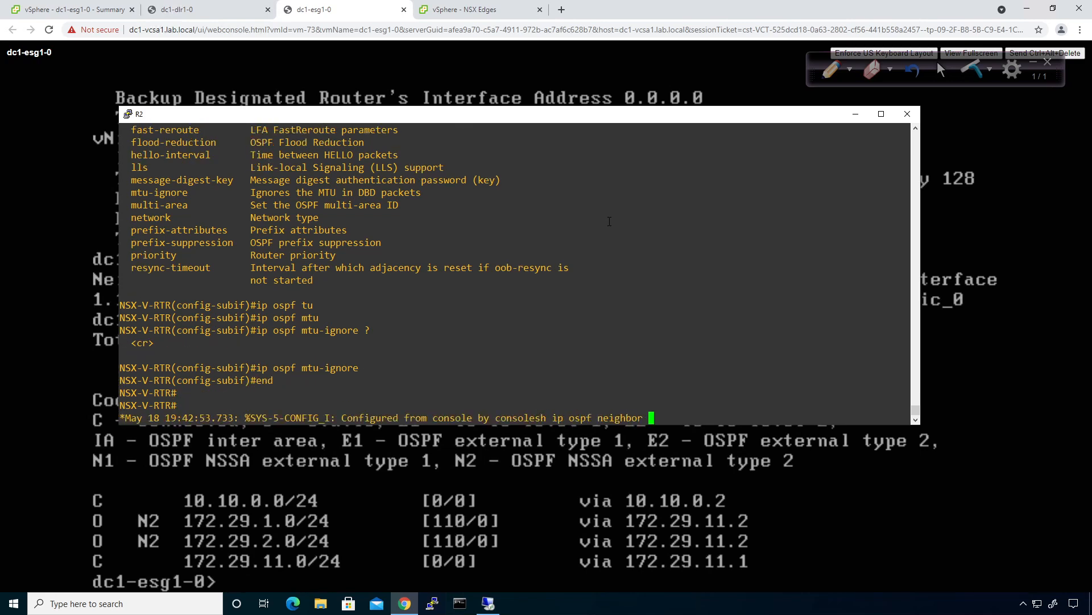
{"action": "key", "text": "Return"}
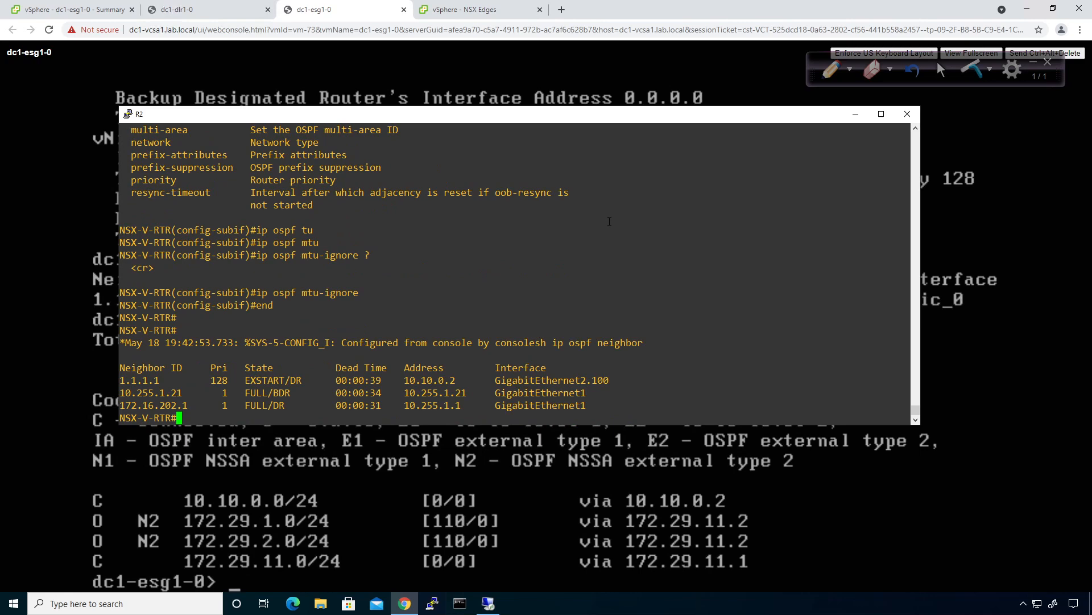
Step: Switch to NSX Edges in the vSphere Client and open the OSPF routing settings of edge-2, dc1-esg1
{"action": "left_click", "coordinate": [484, 8]}
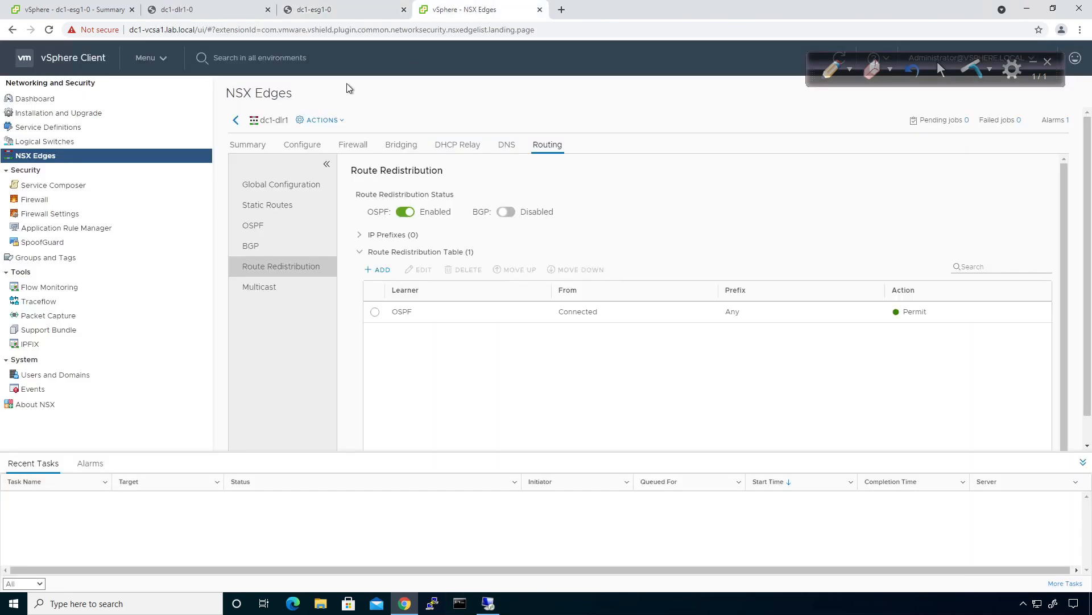
{"action": "left_click", "coordinate": [236, 120]}
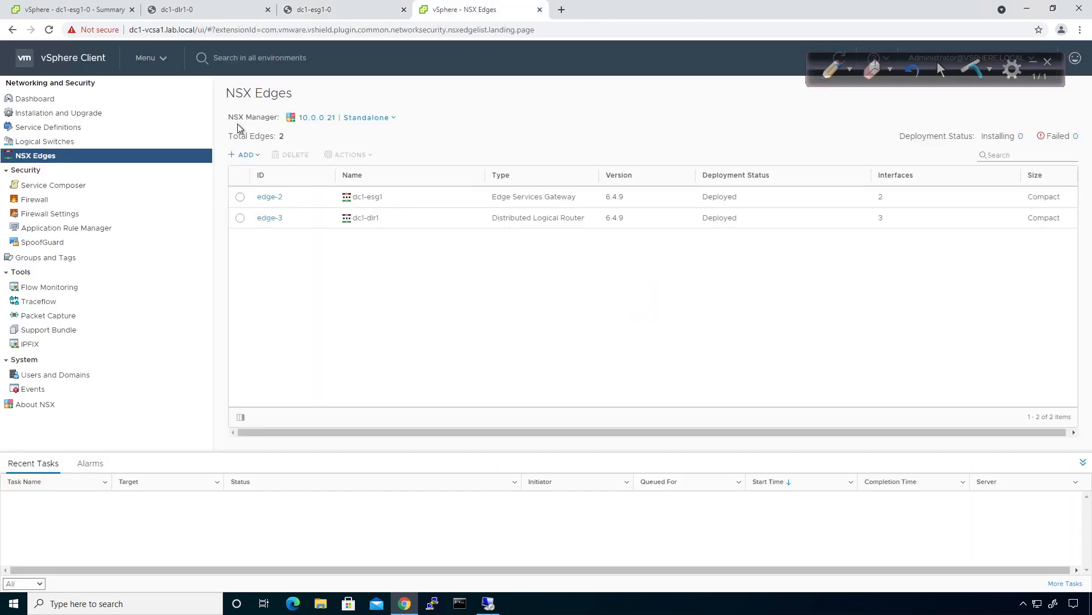
{"action": "left_click", "coordinate": [268, 197]}
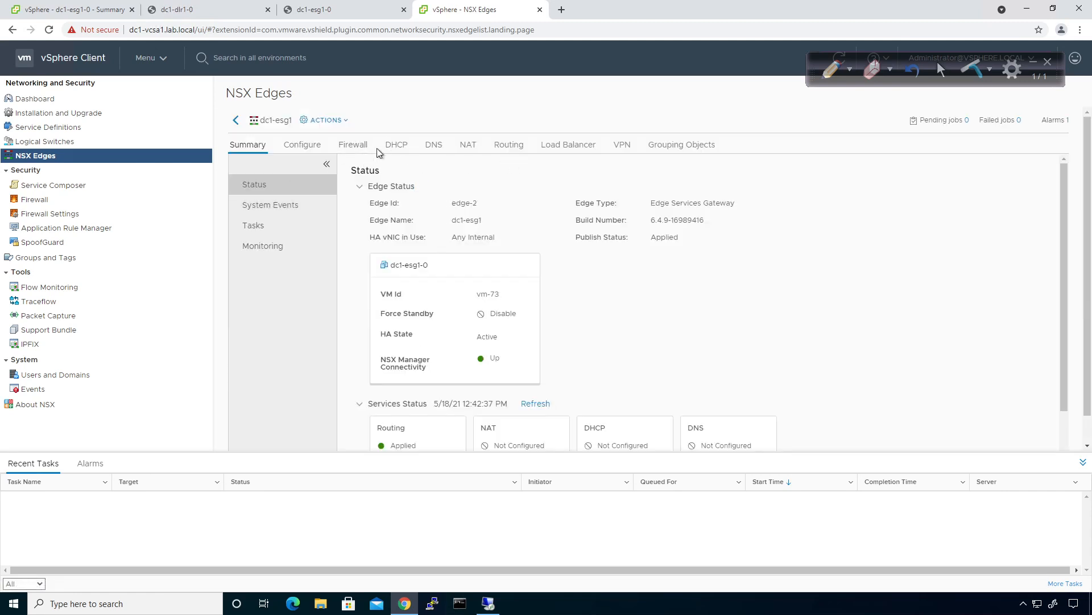
{"action": "left_click", "coordinate": [509, 145]}
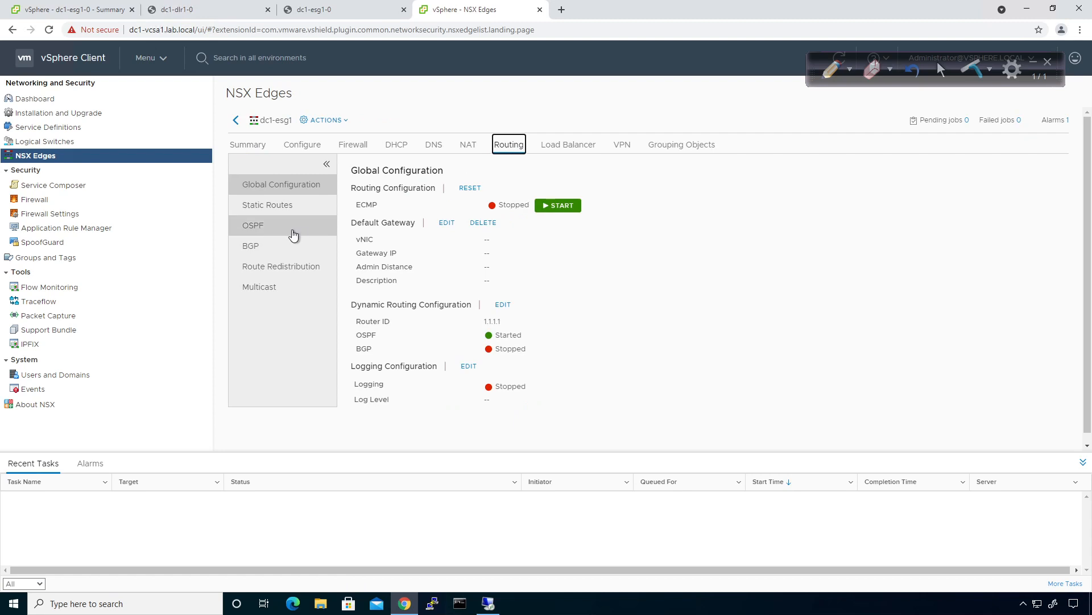
{"action": "left_click", "coordinate": [293, 228]}
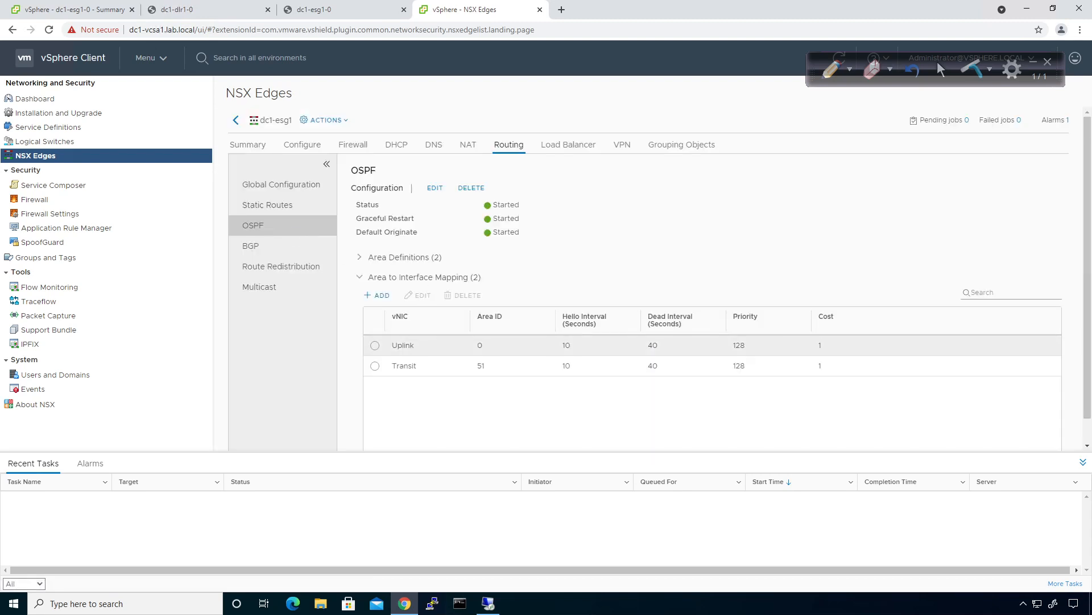
Step: Enable "Ignore Interface MTU setting" on dc1-esg1's Uplink area-to-interface mapping and publish the routing change
{"action": "left_click", "coordinate": [375, 346]}
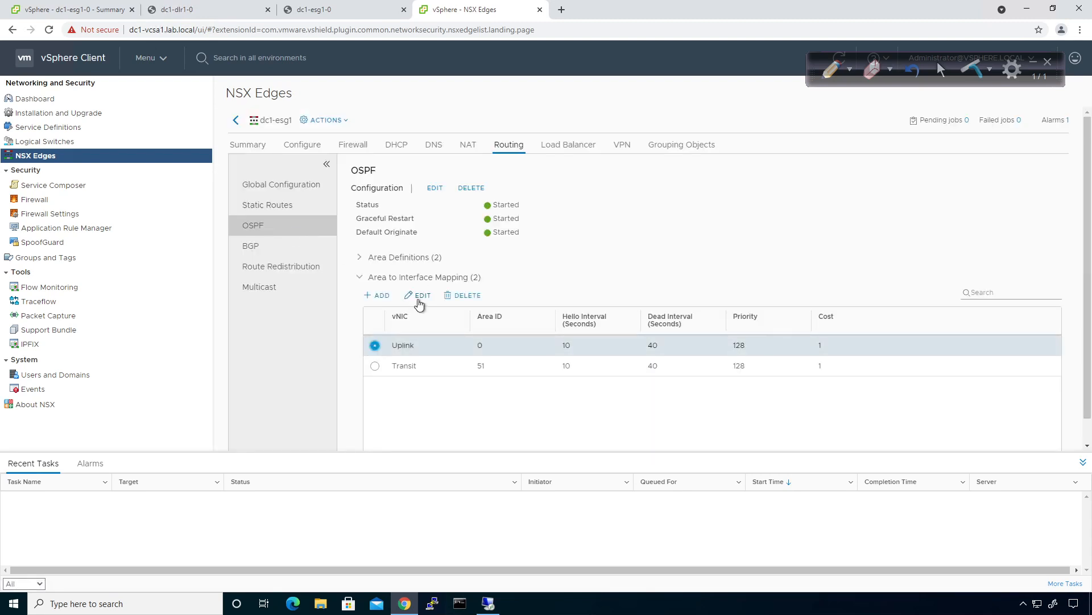
{"action": "left_click", "coordinate": [420, 300]}
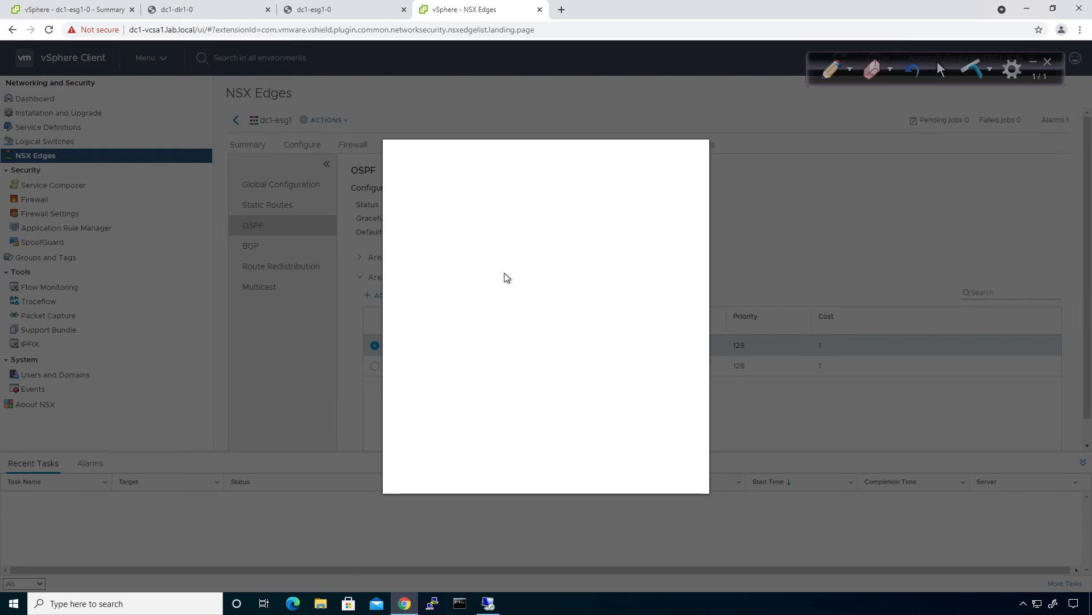
{"action": "left_click", "coordinate": [515, 260]}
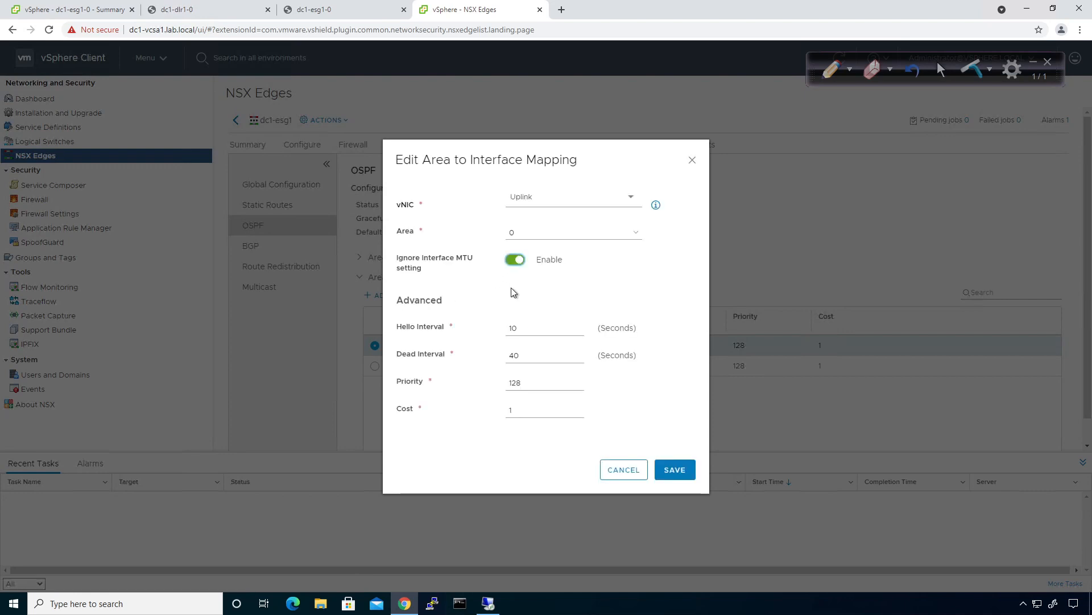
{"action": "left_click", "coordinate": [687, 470]}
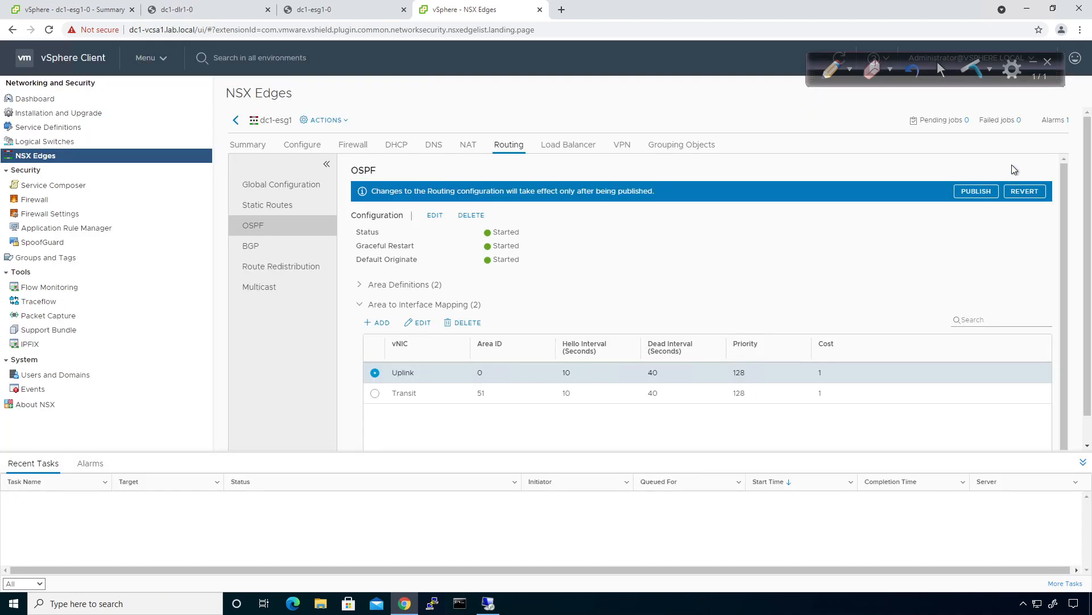
{"action": "left_click", "coordinate": [974, 191]}
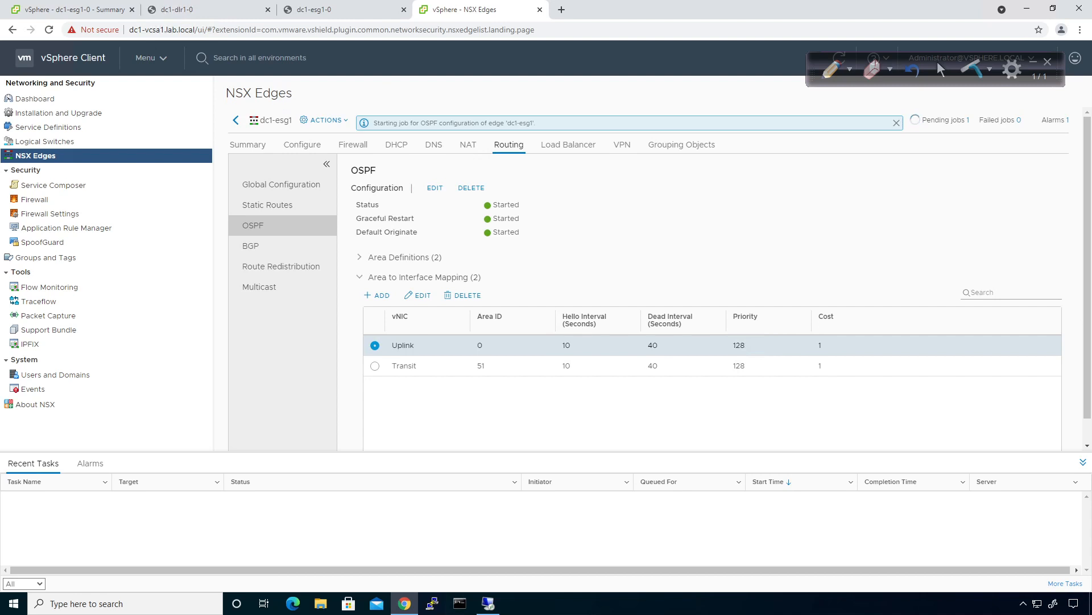
Step: Switch to the R2 terminal session and list NSX-V-RTR's OSPF neighbors again to recheck the adjacency with dc1-esg1
{"action": "key", "text": "alt+Tab"}
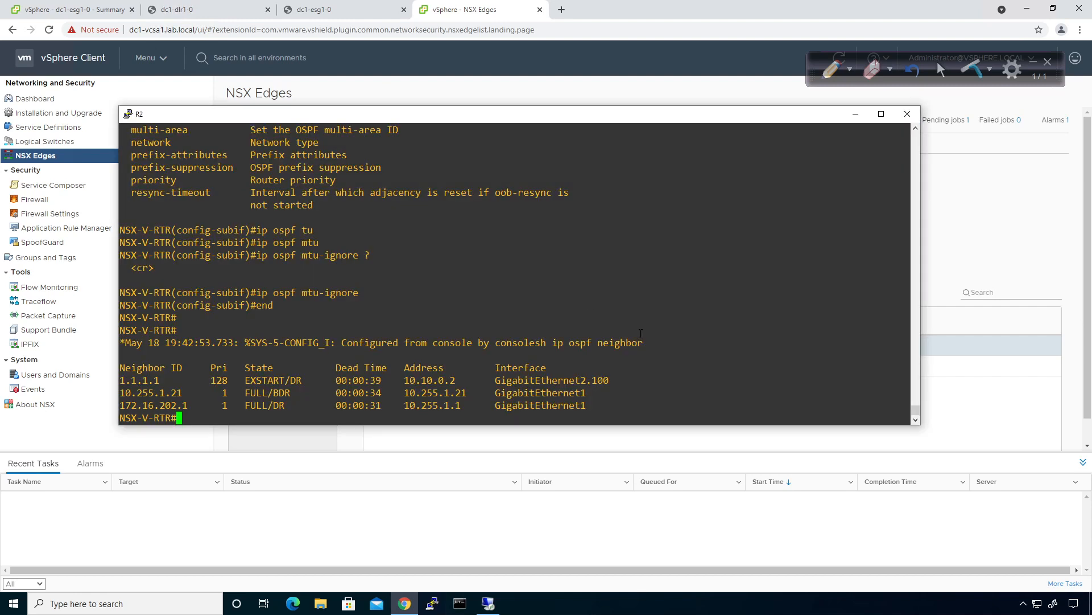
{"action": "key", "text": "Up"}
{"action": "key", "text": "Return"}
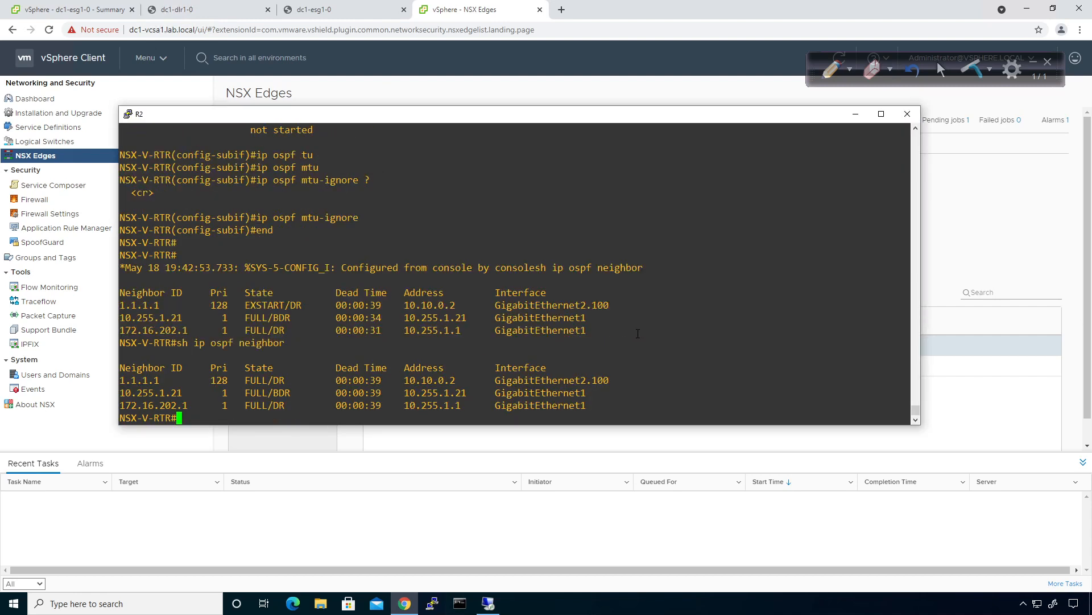
{"action": "key", "text": "Return"}
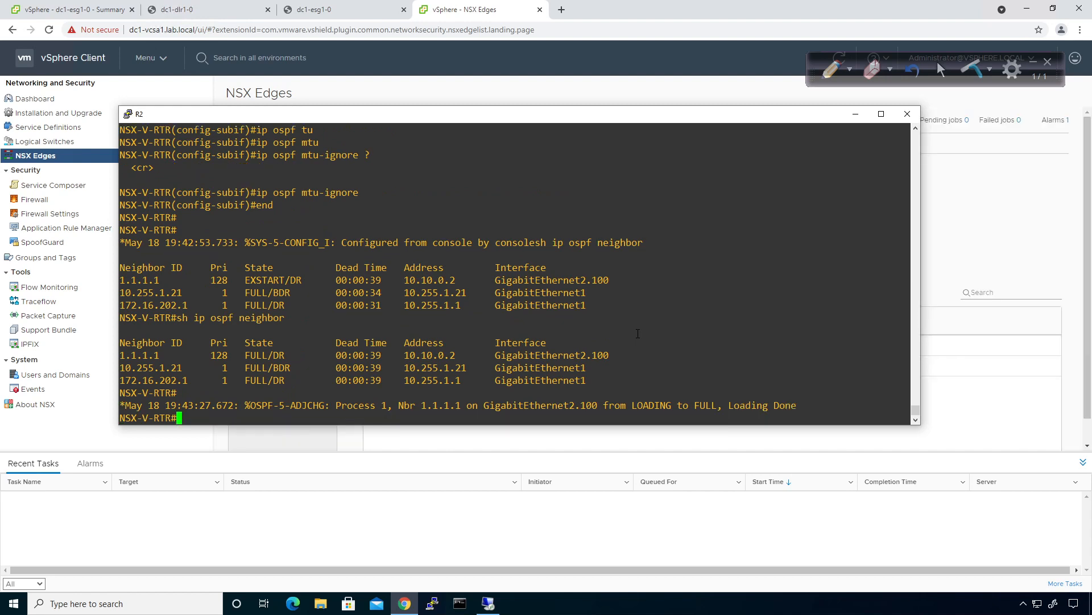
Step: Show the details and running configuration of NSX-V-RTR's interface g2 with "sh int g2" and "sh run int g2" to examine its MTU
{"action": "type", "text": "sh int g2"}
{"action": "key", "text": "Return"}
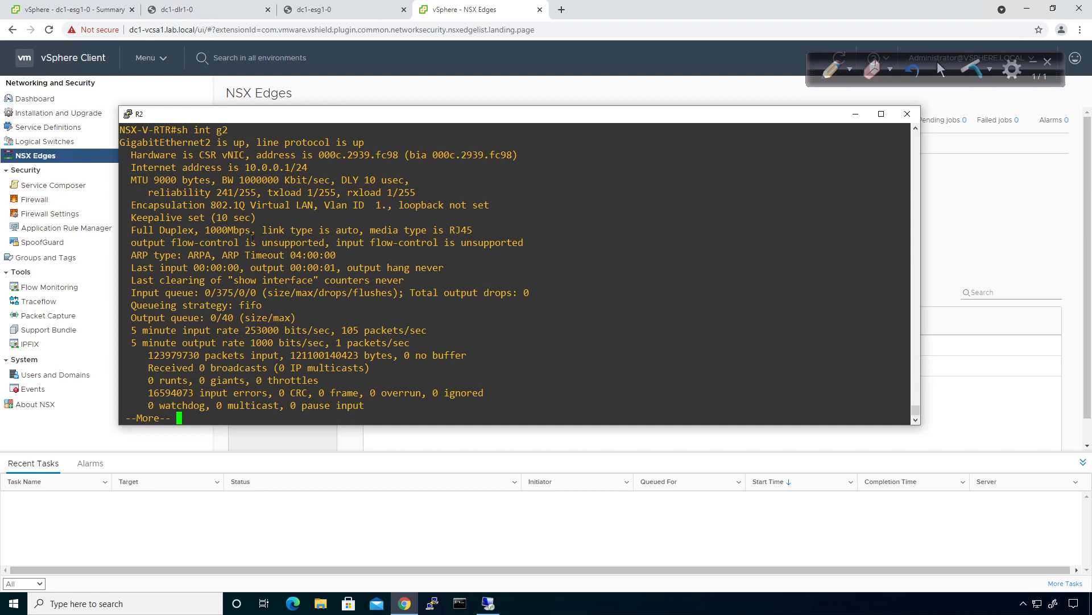
{"action": "key", "text": "space"}
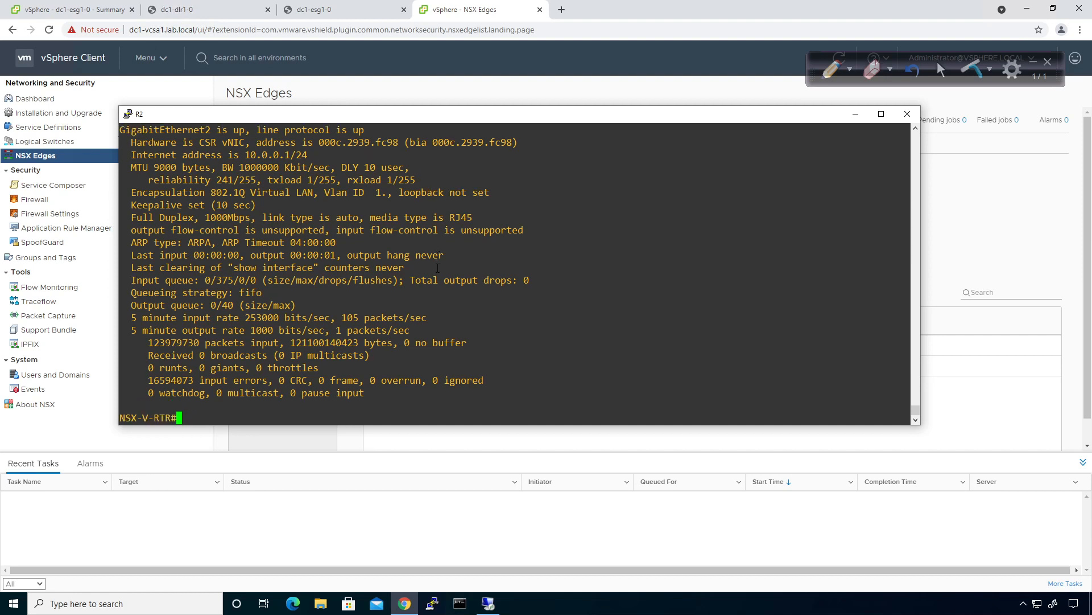
{"action": "type", "text": "sh run int g2"}
{"action": "key", "text": "Return"}
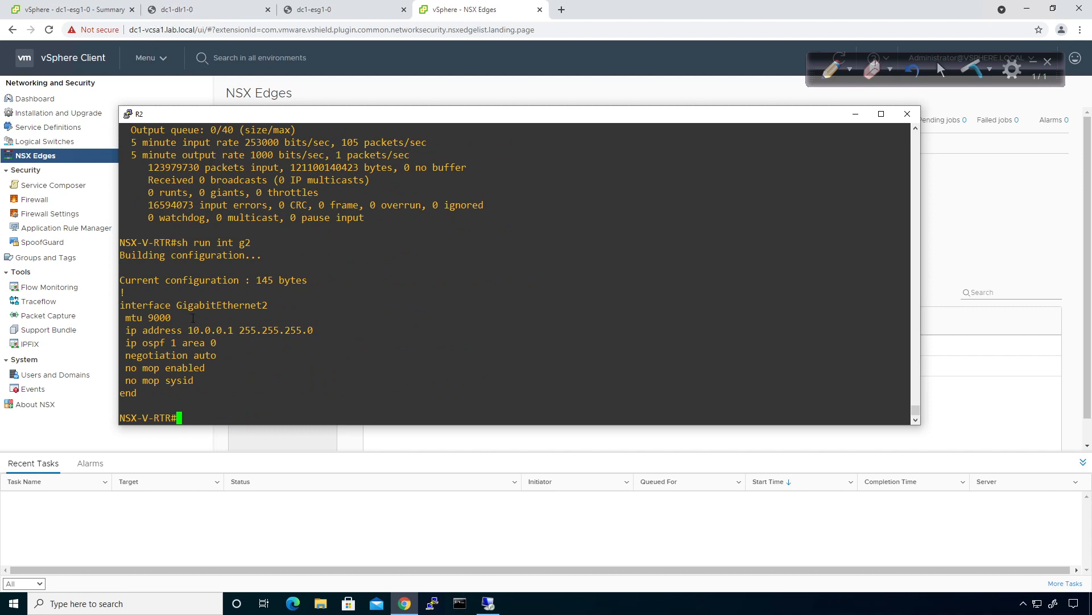
Step: Show NSX-V-RTR's OSPF routes with "show ip route ospf" and highlight the 172.29.x.0 entries via 10.10.0.2
{"action": "type", "text": "show ip route ospf"}
{"action": "key", "text": "Return"}
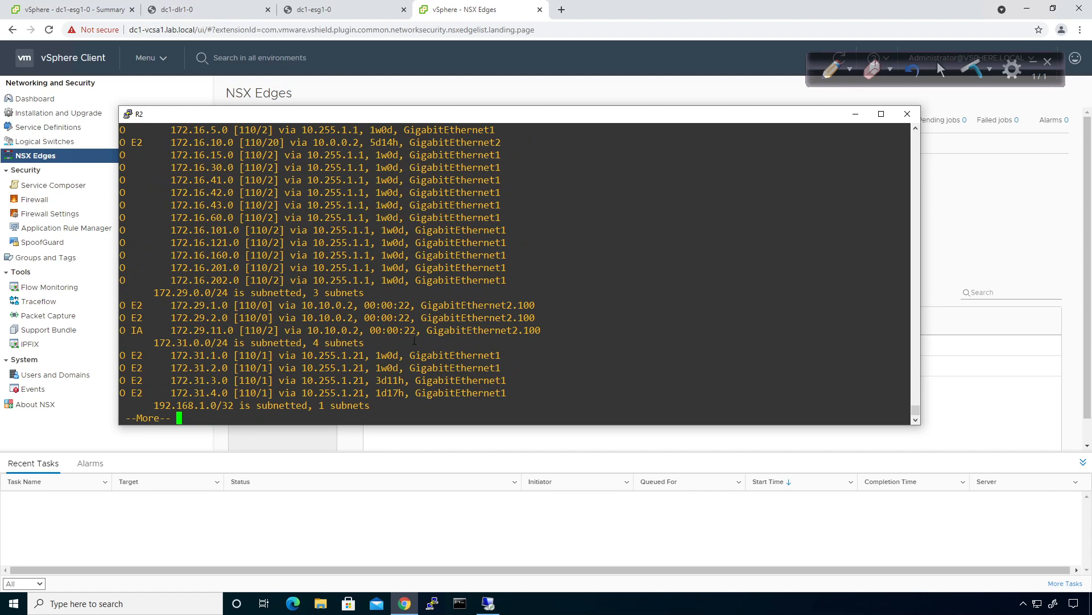
{"action": "left_click_drag", "start_coordinate": [542, 330], "coordinate": [111, 307]}
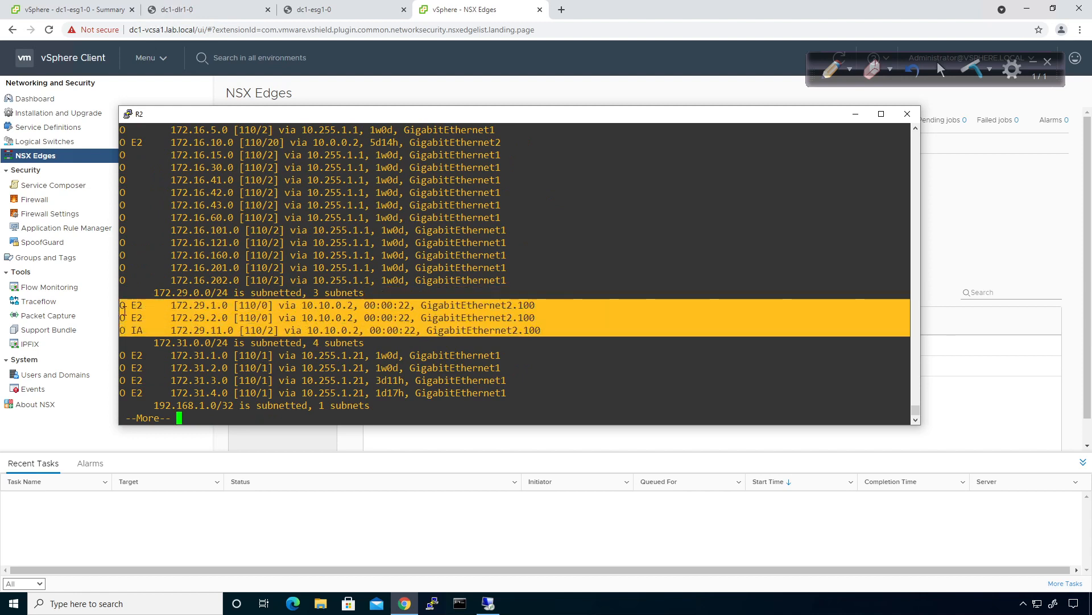
Step: Switch to the dc1-dlr1-0 console, run "show ip ospf database" again and page through the whole link-state listing
{"action": "left_click", "coordinate": [214, 10]}
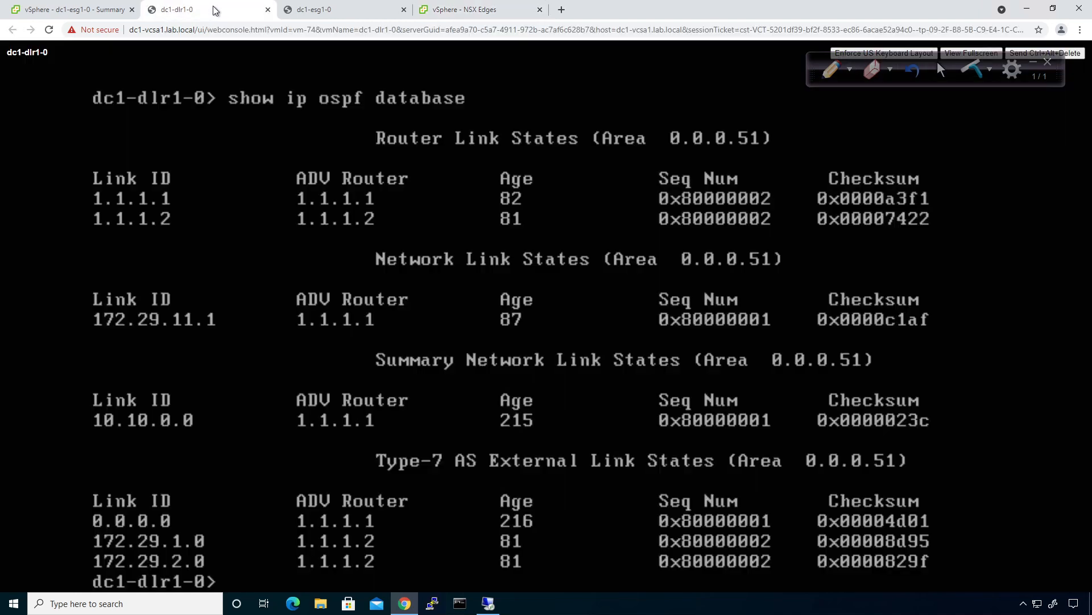
{"action": "key", "text": "Up"}
{"action": "key", "text": "Return"}
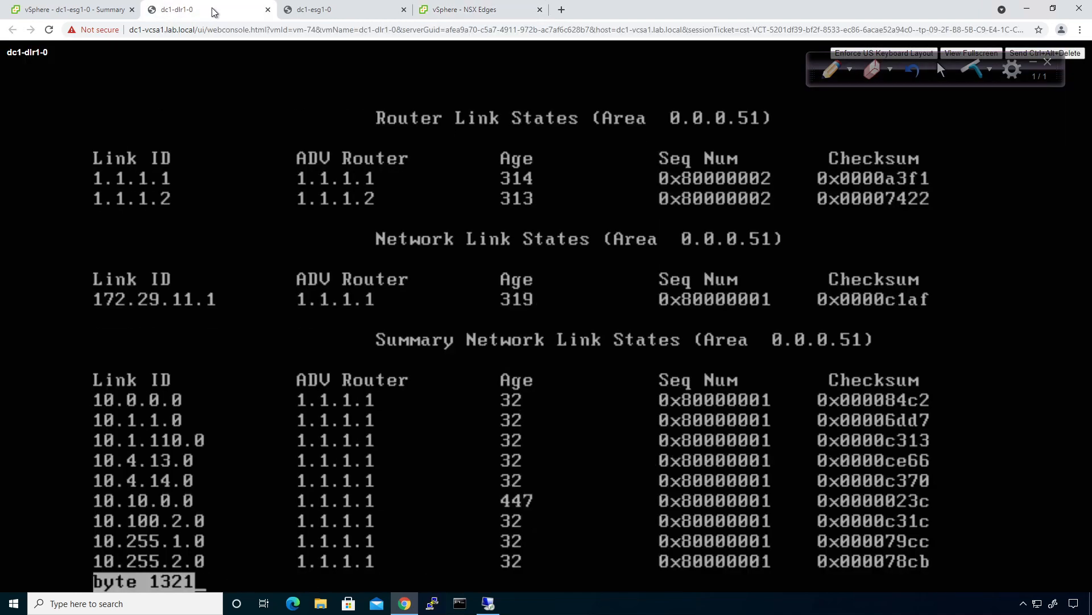
{"action": "key", "text": "space"}
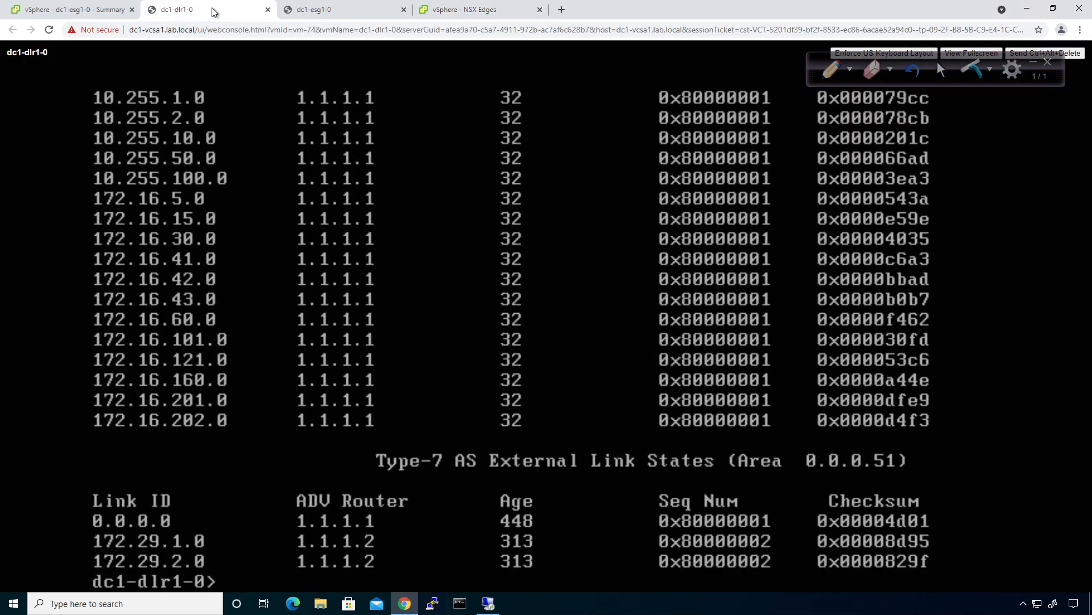
Step: Display dc1-dlr1-0's routing table with "show ip route" and page through to its end
{"action": "type", "text": "show ip route"}
{"action": "key", "text": "Return"}
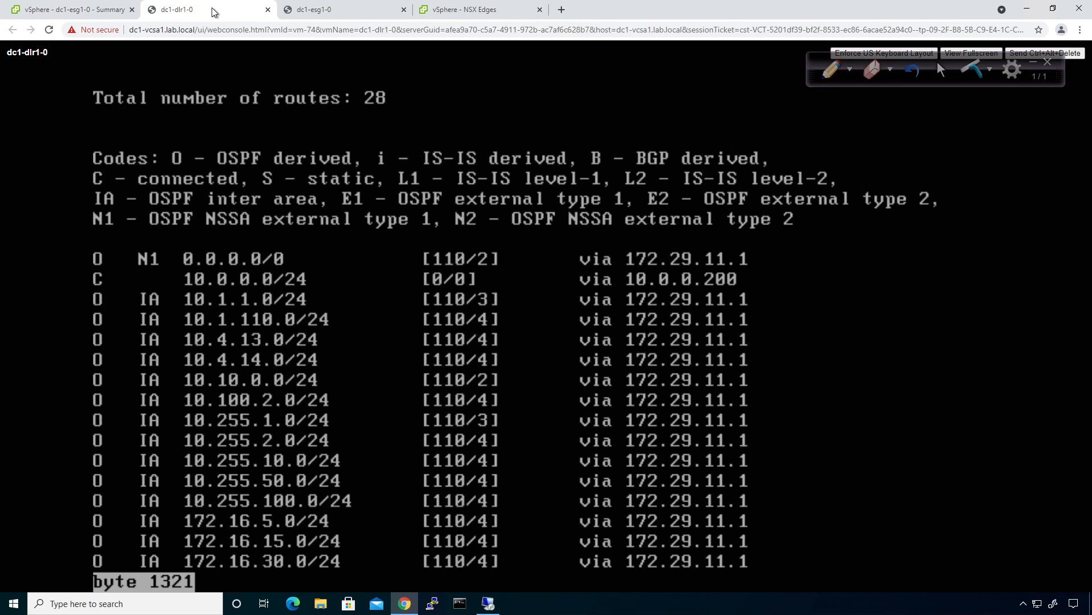
{"action": "key", "text": "space"}
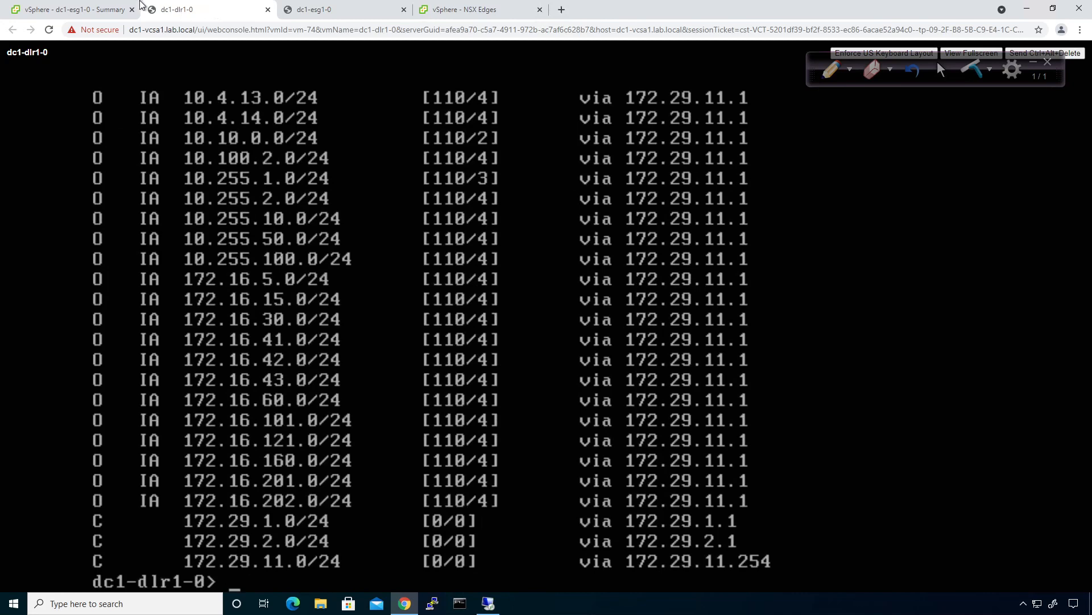
Step: Open lvm1's web console from the vSphere inventory and unlock its Ubuntu desktop with the account password
{"action": "left_click", "coordinate": [51, 8]}
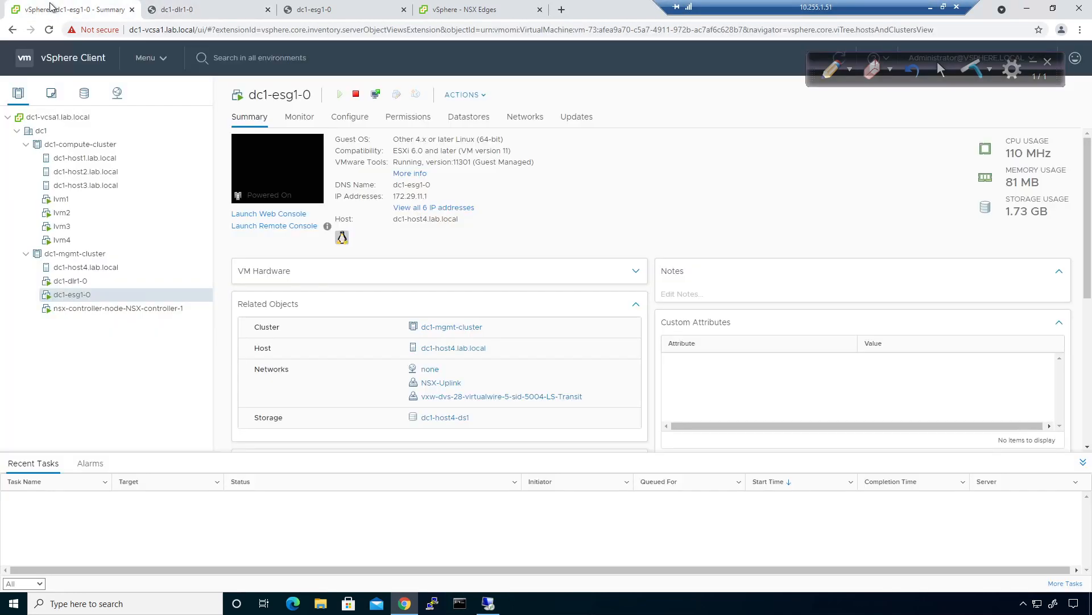
{"action": "left_click", "coordinate": [62, 201]}
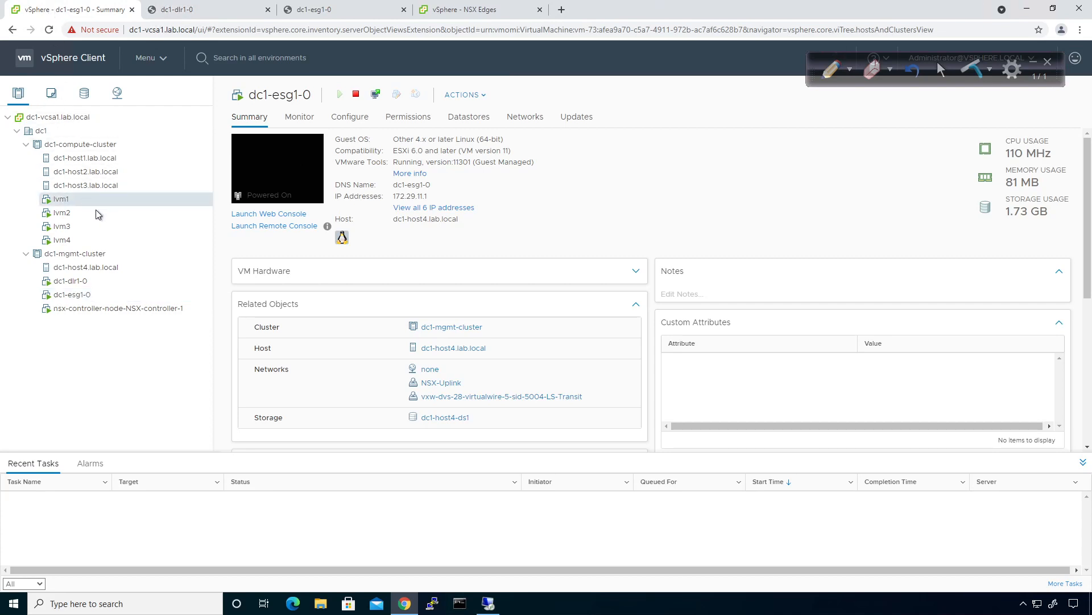
{"action": "left_click", "coordinate": [293, 215]}
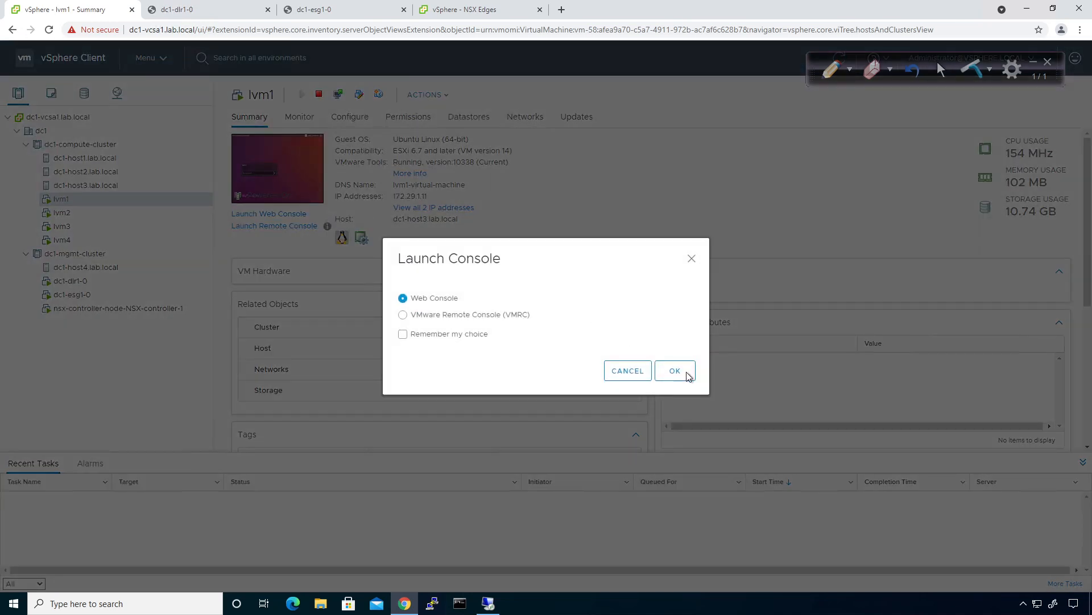
{"action": "left_click", "coordinate": [688, 375]}
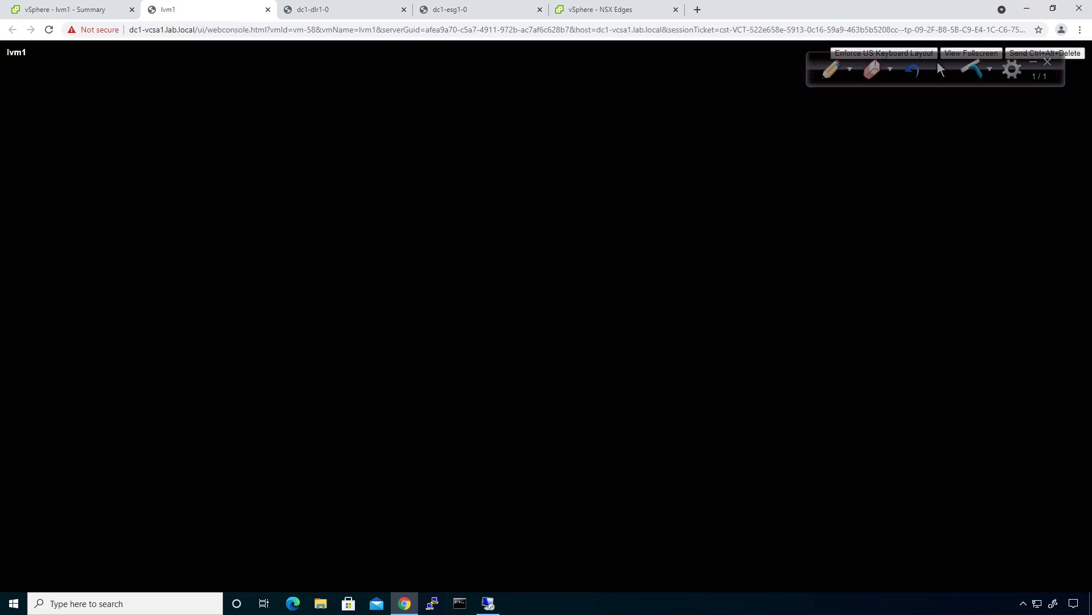
{"action": "type", "text": "••••"}
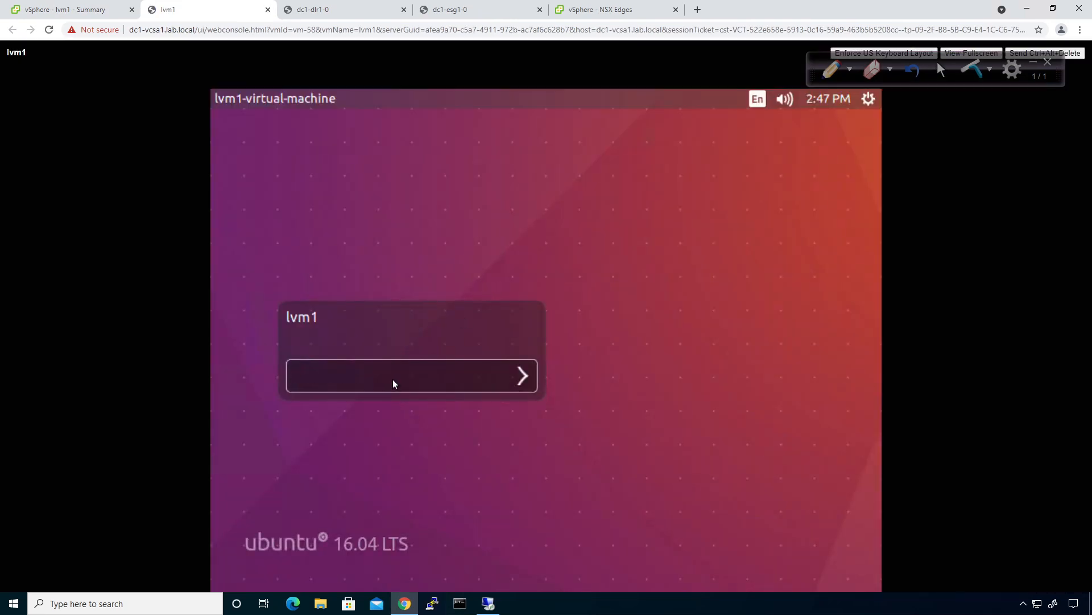
{"action": "type", "text": "••••"}
{"action": "key", "text": "Return"}
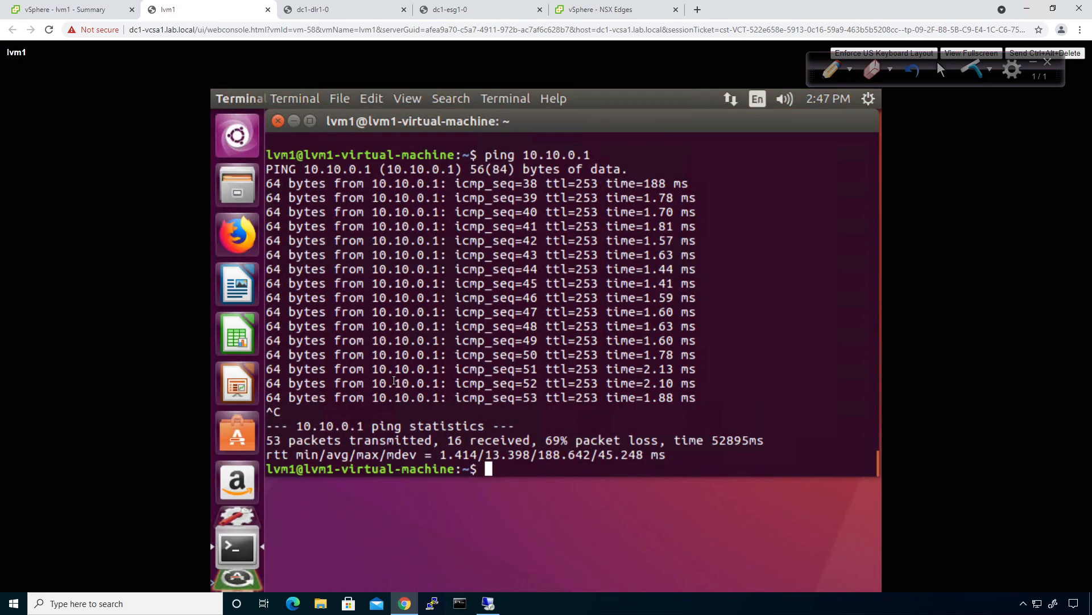
Step: Test internet name resolution from lvm1's terminal with "ping google.com", then interrupt the command
{"action": "type", "text": "ping google.com"}
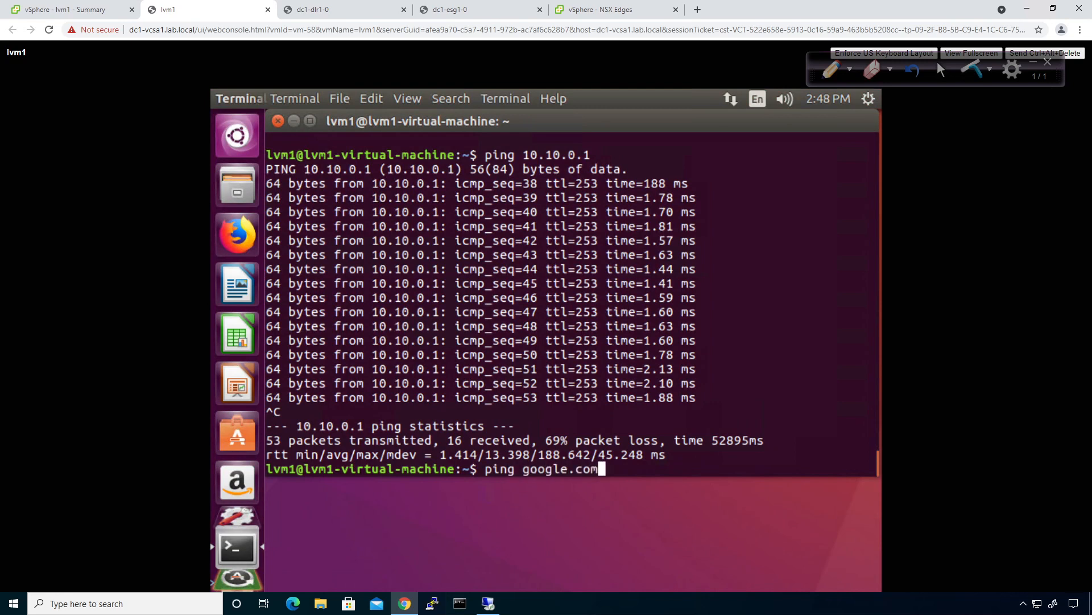
{"action": "key", "text": "Return"}
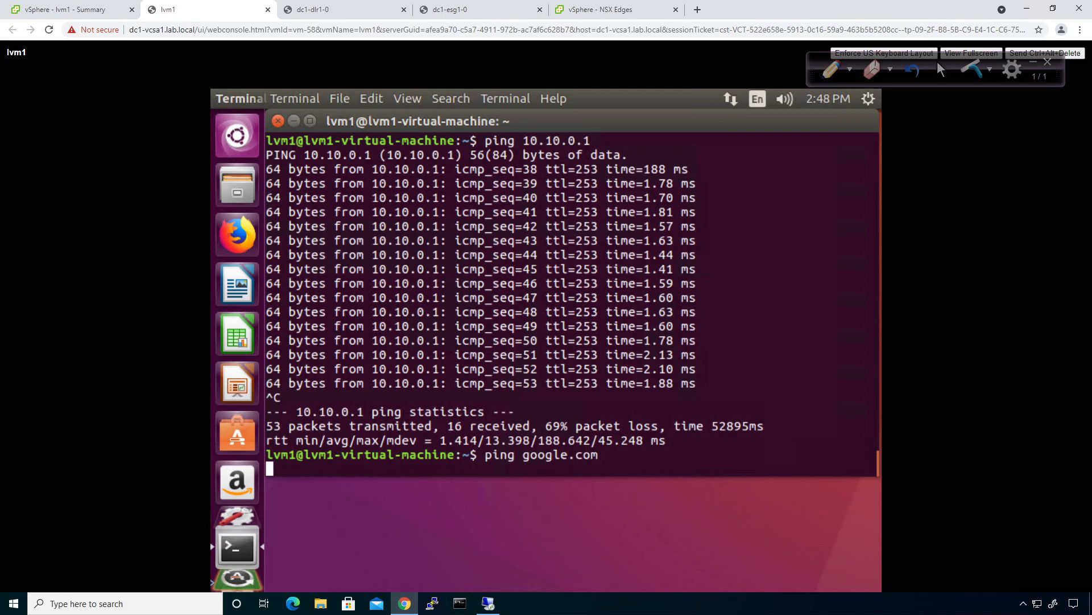
{"action": "type", "text": "ccccccccccccccccccccccccccccccccccccccccccccc"}
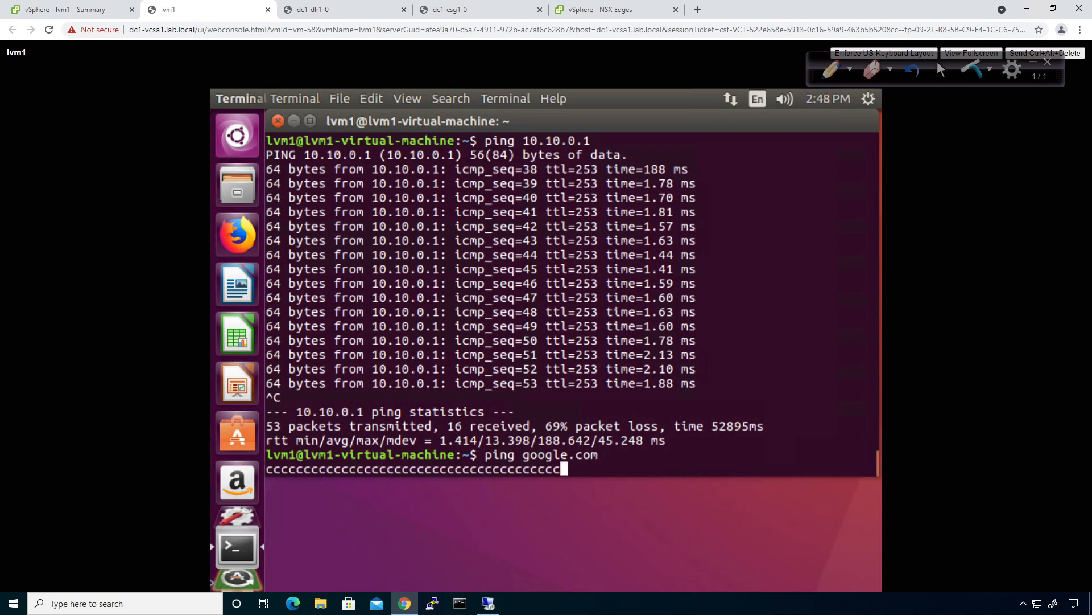
{"action": "type", "text": "cccccccccccccccccccccccccccccccccccccccccccccccccccccccccccccccccccccccccccccccccccccc"}
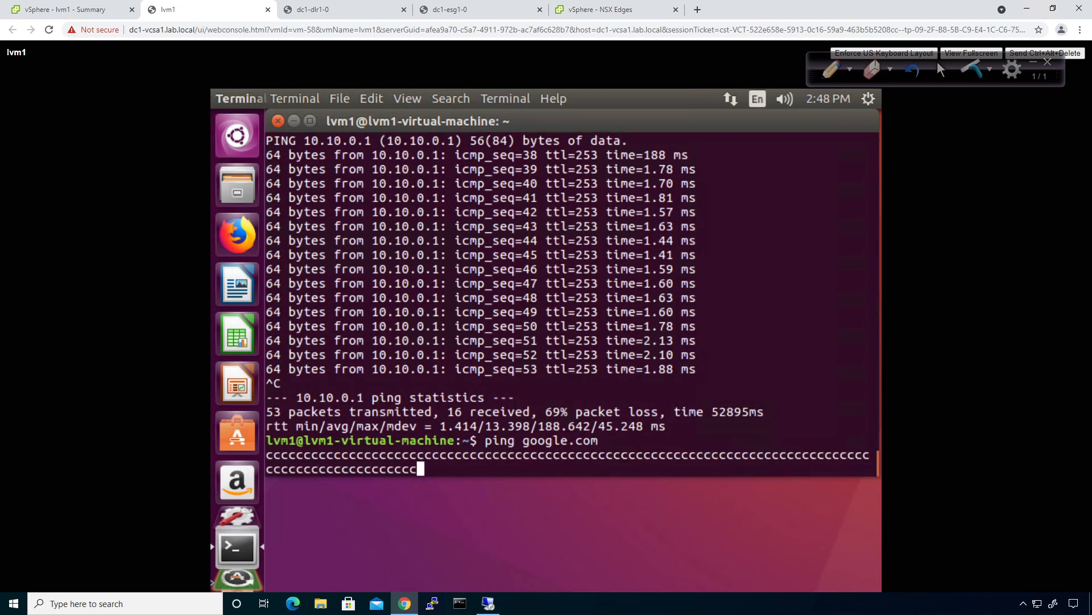
{"action": "type", "text": "ccccccccccccccccccccccccccccccccccccccccccccccccccccccccccccccccc"}
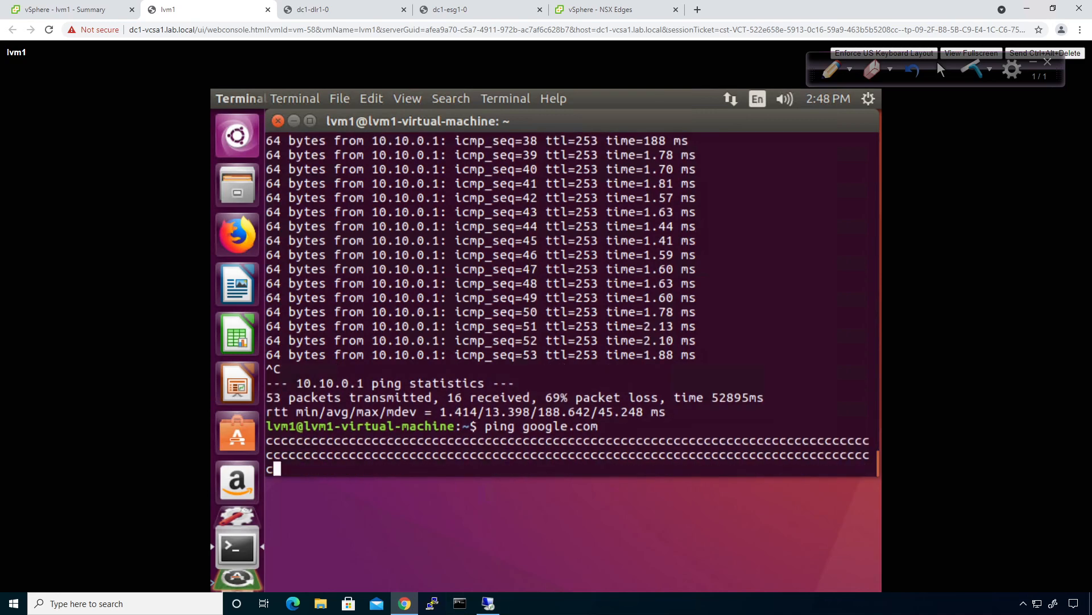
{"action": "type", "text": "cccccc"}
{"action": "key", "text": "ctrl+c"}
{"action": "key", "text": "ctrl+c"}
{"action": "key", "text": "ctrl+c"}
{"action": "key", "text": "ctrl+c"}
{"action": "key", "text": "ctrl+c"}
{"action": "key", "text": "ctrl+c"}
{"action": "key", "text": "ctrl+c"}
{"action": "key", "text": "ctrl+c"}
{"action": "key", "text": "ctrl+c"}
{"action": "key", "text": "ctrl+c"}
{"action": "key", "text": "ctrl+c"}
{"action": "key", "text": "ctrl+c"}
{"action": "key", "text": "ctrl+c"}
{"action": "key", "text": "ctrl+c"}
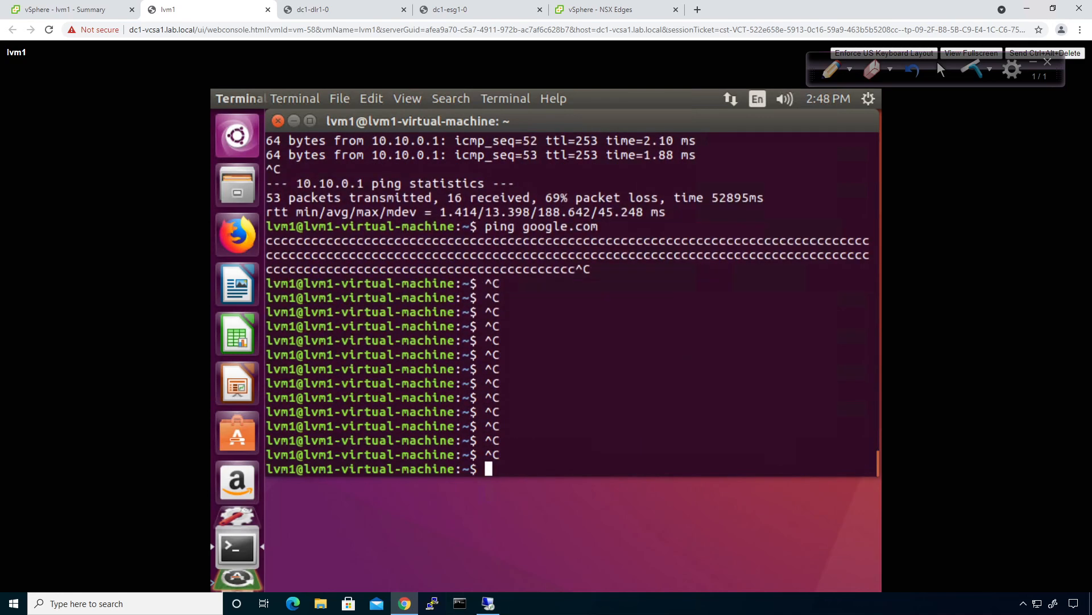
Step: Open lvm2's web console from the vSphere inventory and log in to its Ubuntu desktop with the account password
{"action": "left_click", "coordinate": [90, 12]}
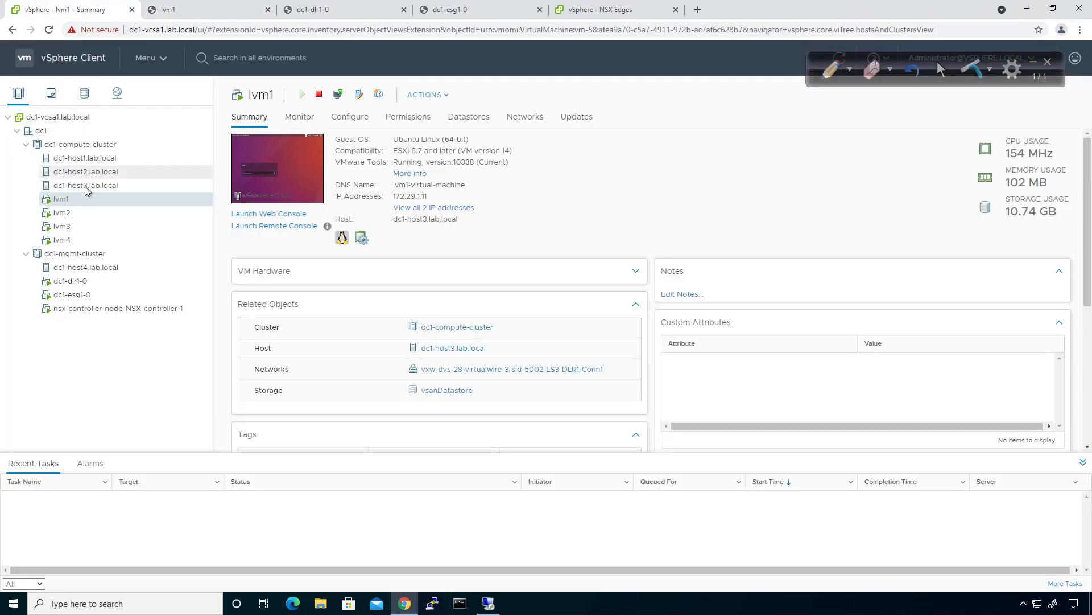
{"action": "left_click", "coordinate": [72, 214]}
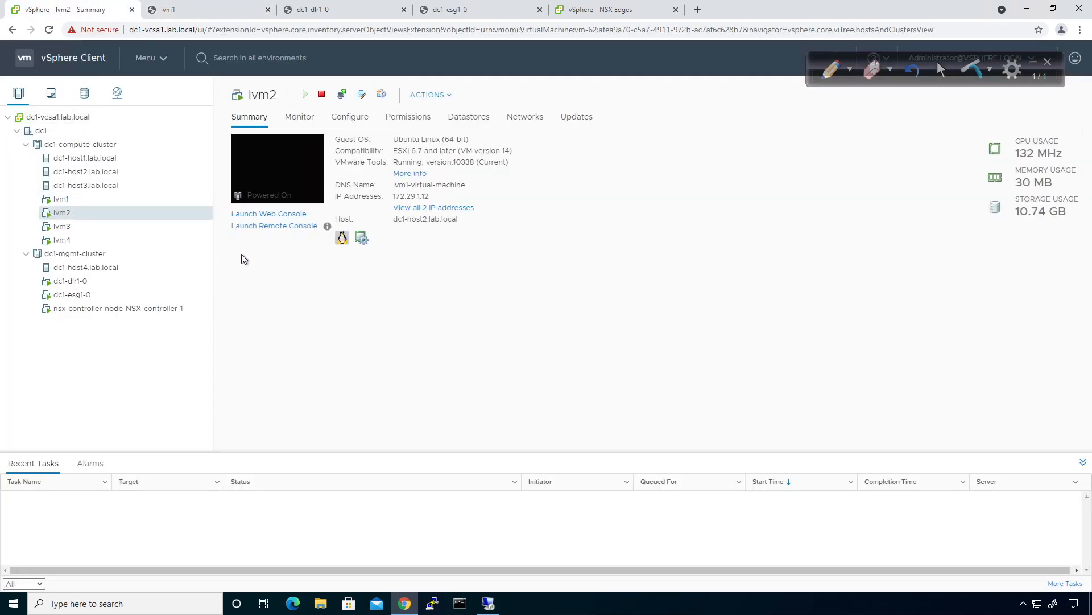
{"action": "left_click", "coordinate": [274, 215]}
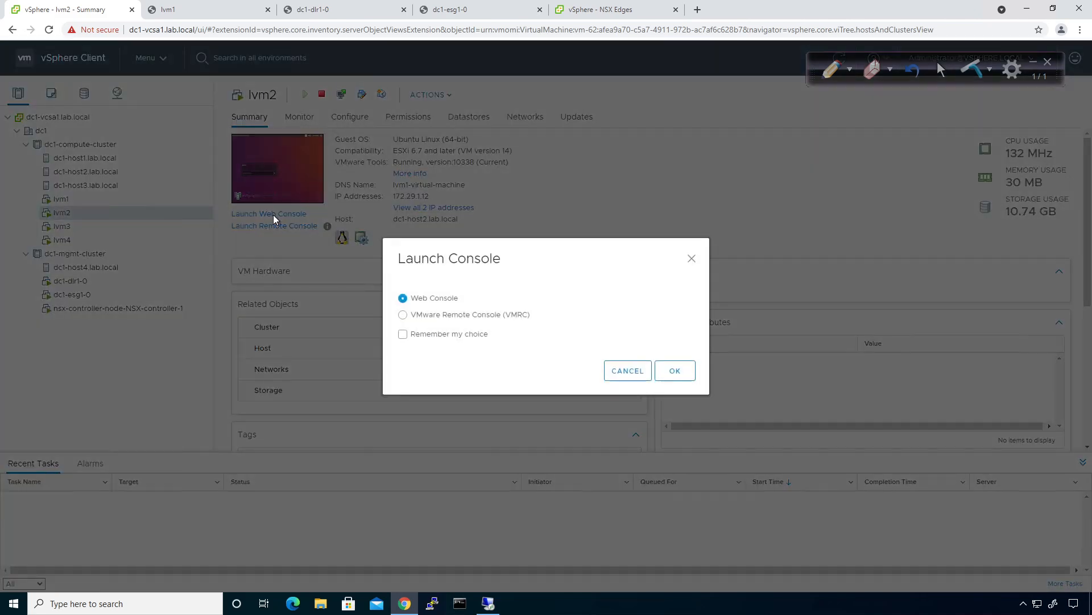
{"action": "left_click", "coordinate": [675, 373]}
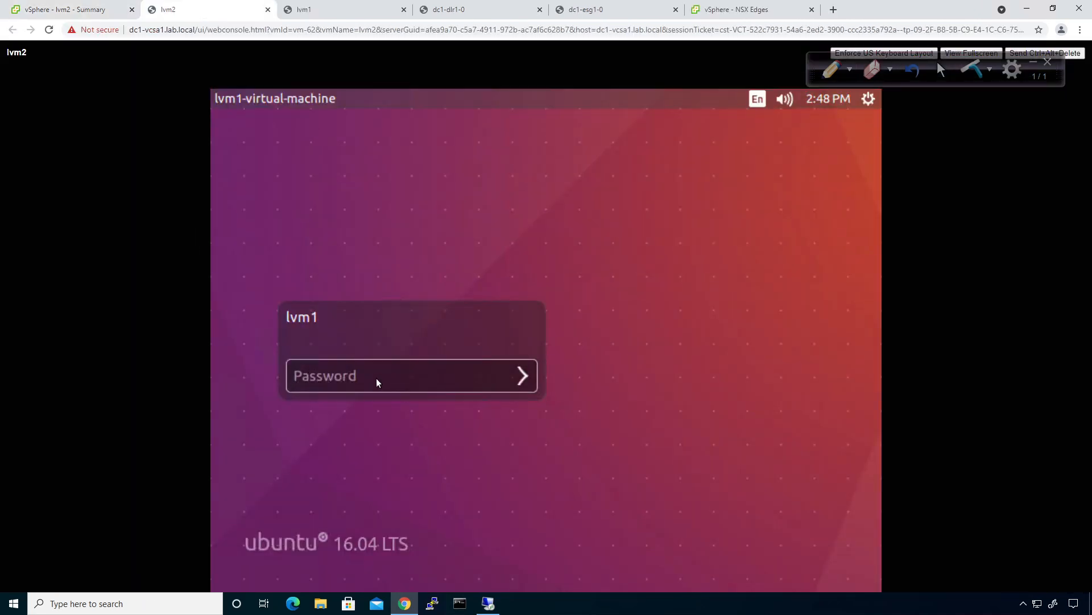
{"action": "type", "text": "********"}
{"action": "key", "text": "Return"}
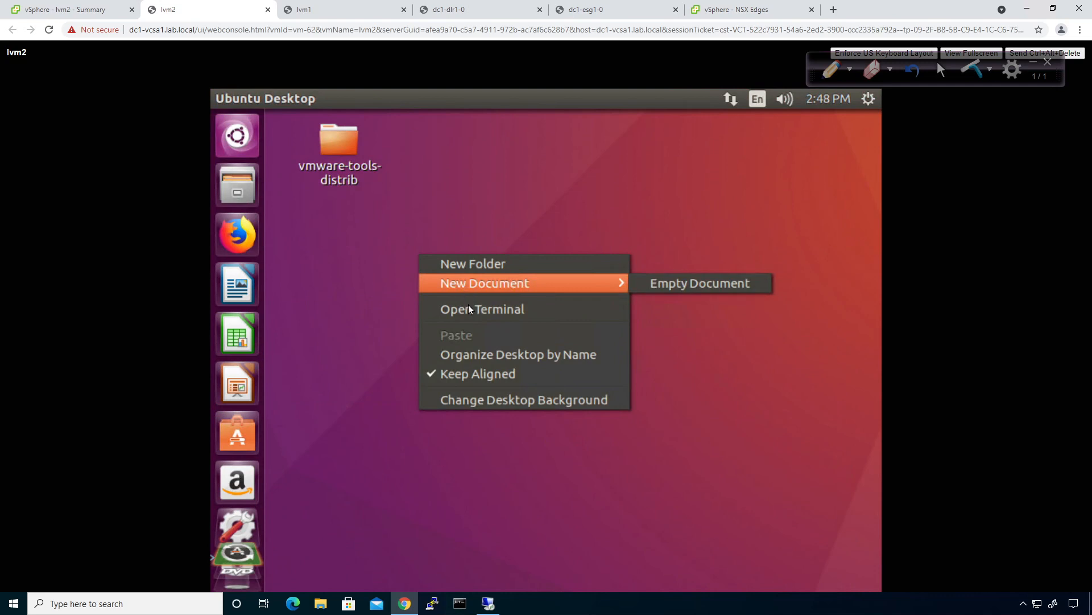
Step: Open a terminal on lvm2's desktop, run "ping google.com" and interrupt it
{"action": "left_click", "coordinate": [468, 311]}
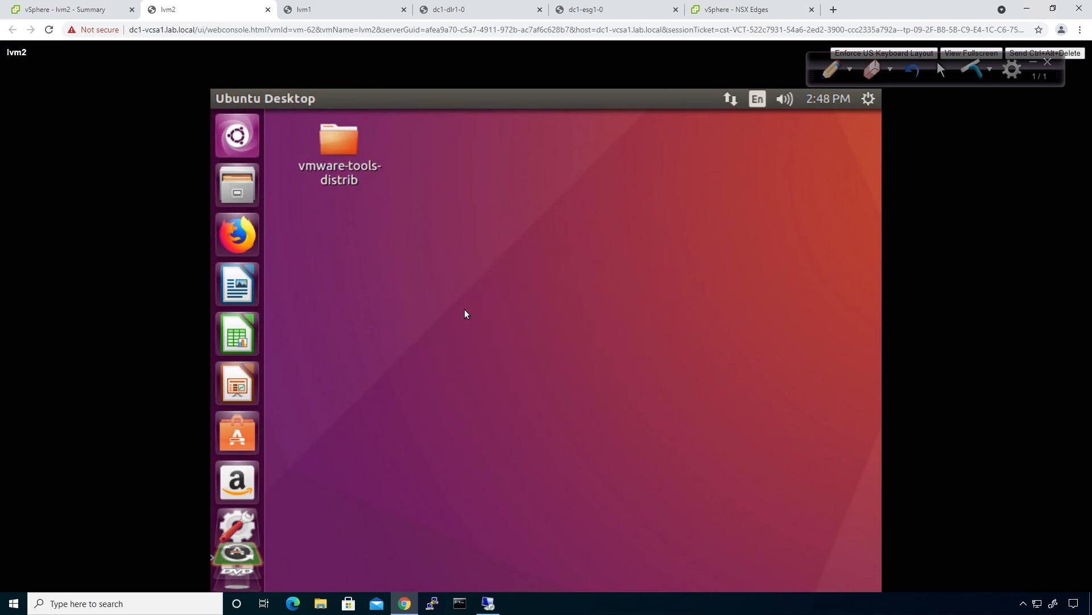
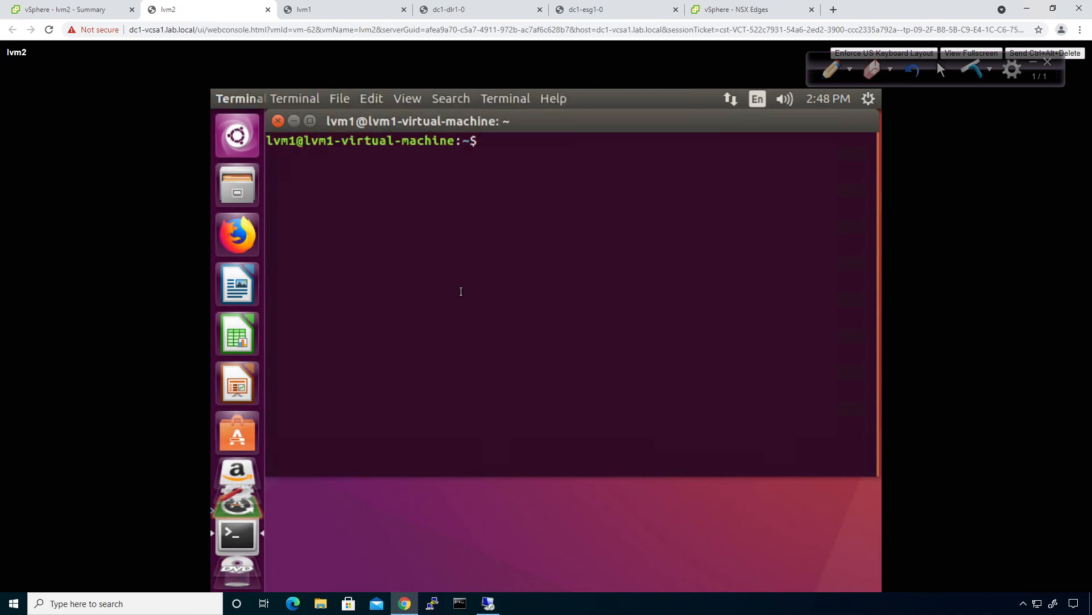
{"action": "type", "text": "pin"}
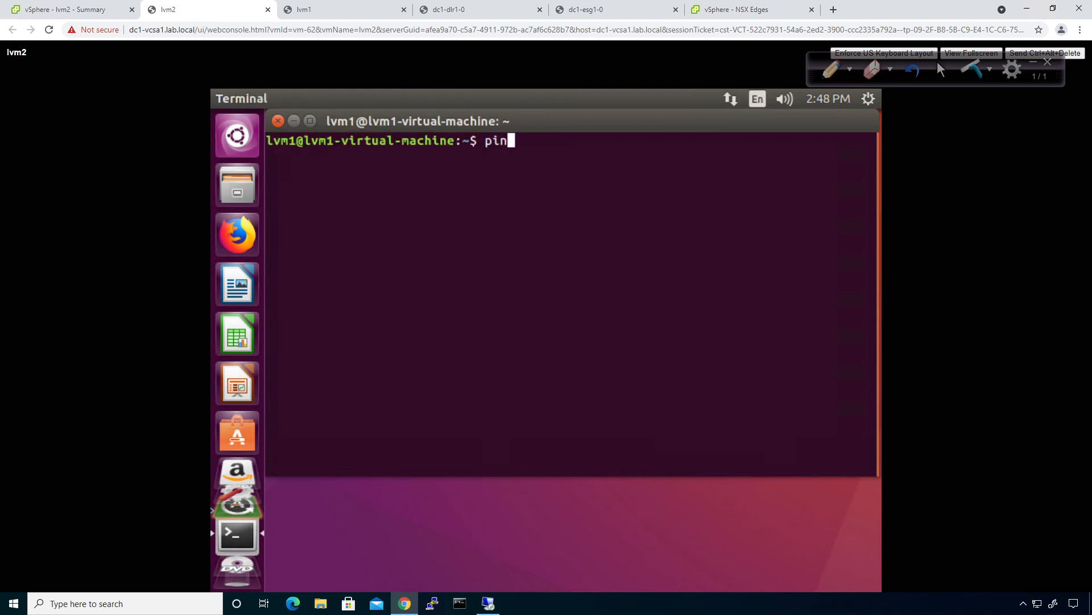
{"action": "type", "text": "g google.co"}
{"action": "type", "text": "m"}
{"action": "key", "text": "Return"}
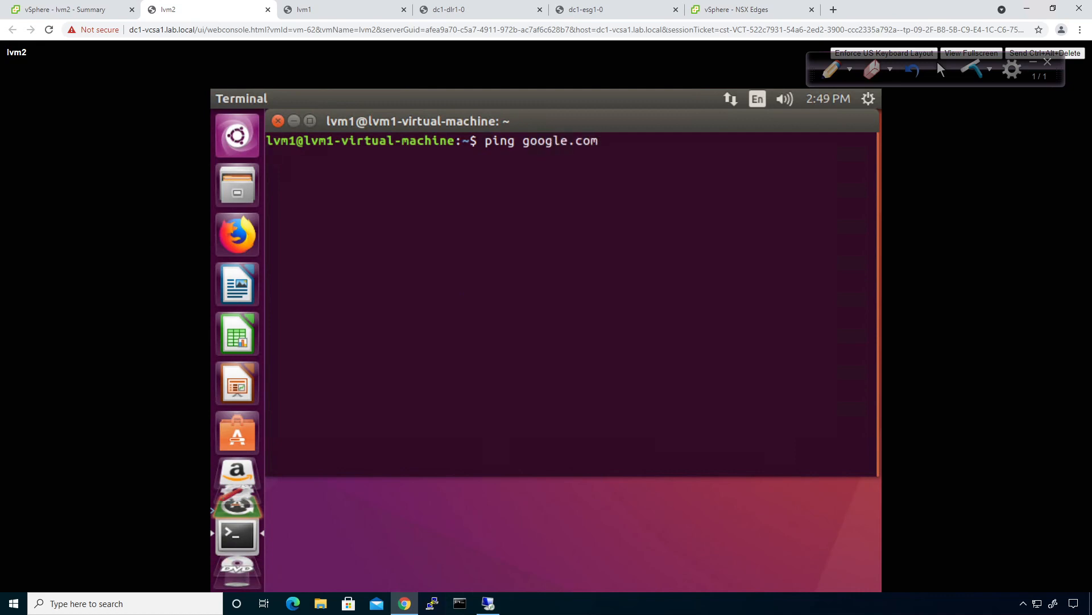
{"action": "key", "text": "ctrl+c"}
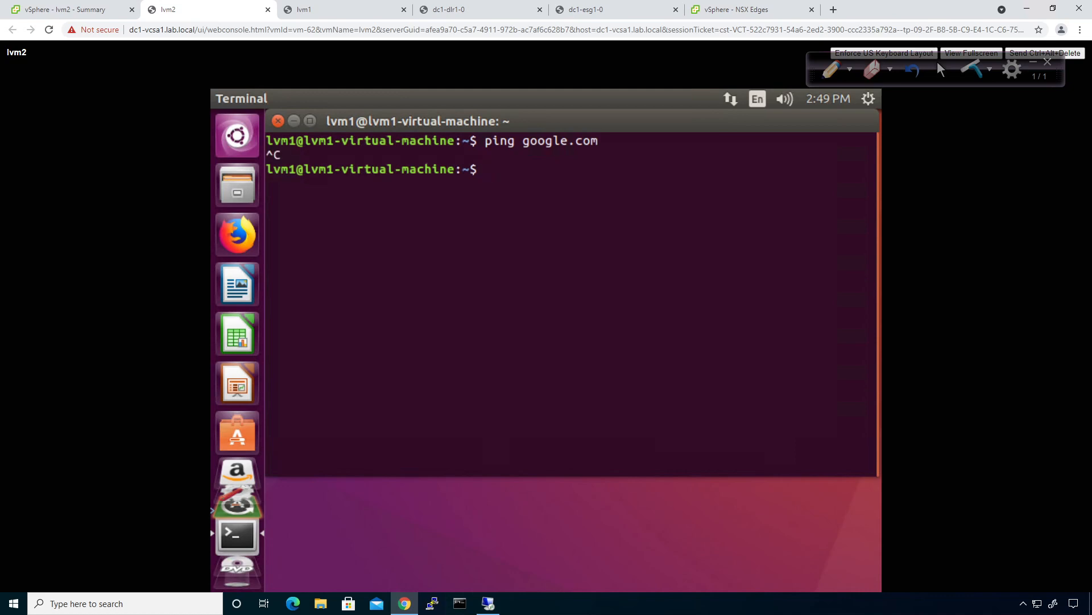
Step: Test lvm2's internet reachability by address with "ping 8.8.8.8" and stop the ping
{"action": "type", "text": "ping 8.8.8.8"}
{"action": "key", "text": "Return"}
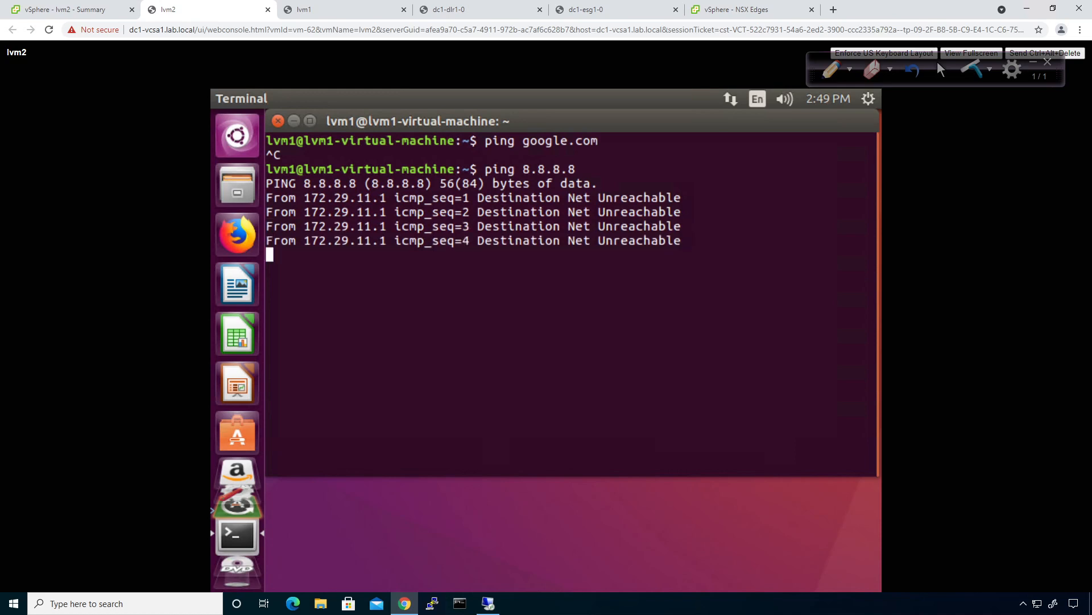
{"action": "key", "text": "ctrl+c"}
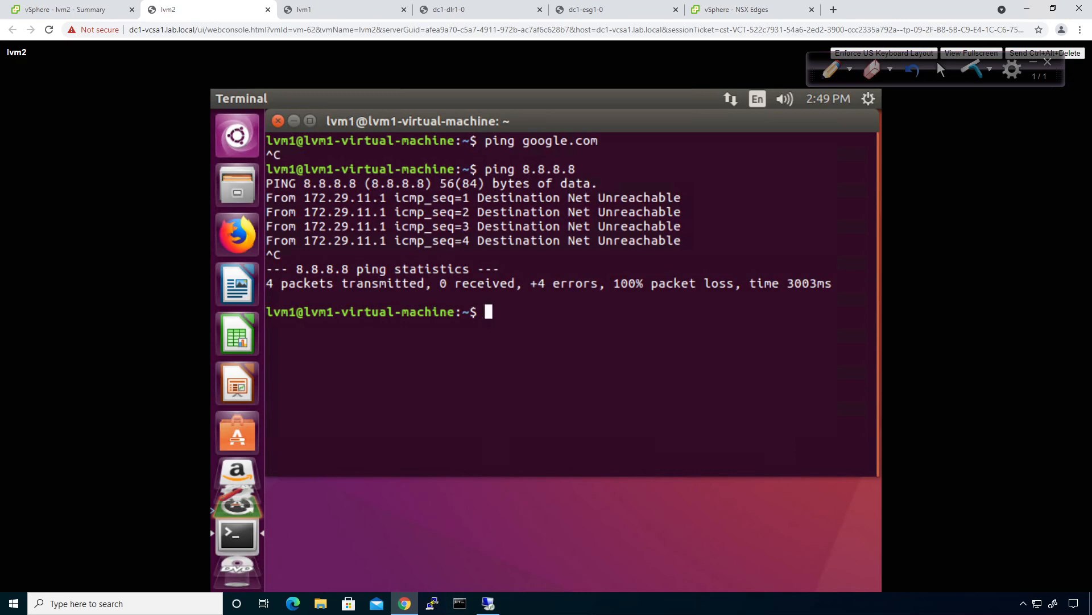
Step: Restart the inactive PuTTY session to core switch SW1 and log in with the administrator's user name and password
{"action": "left_click", "coordinate": [638, 353]}
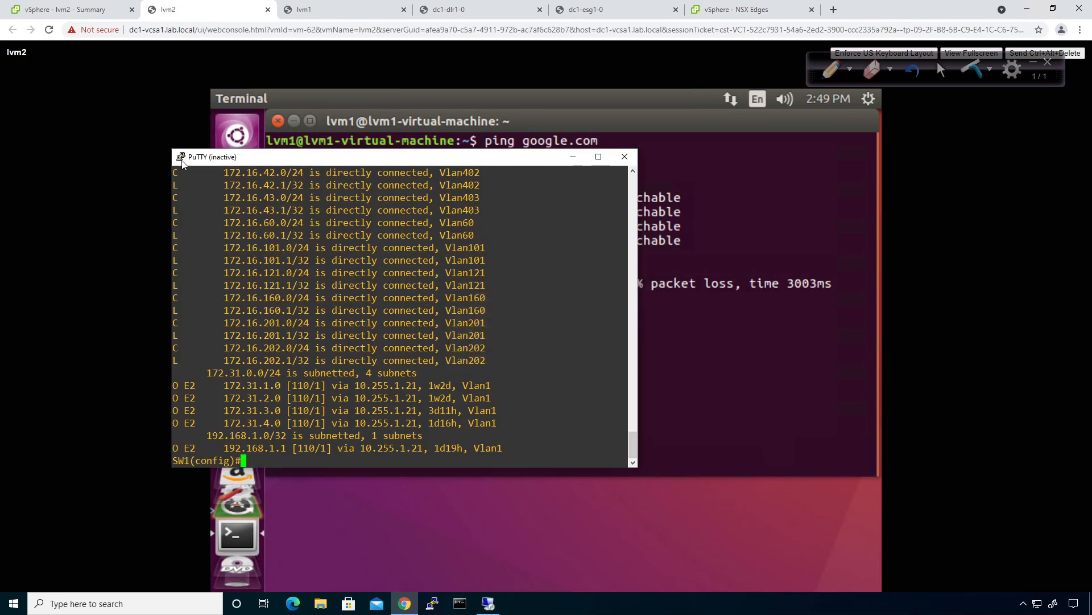
{"action": "left_click", "coordinate": [180, 157]}
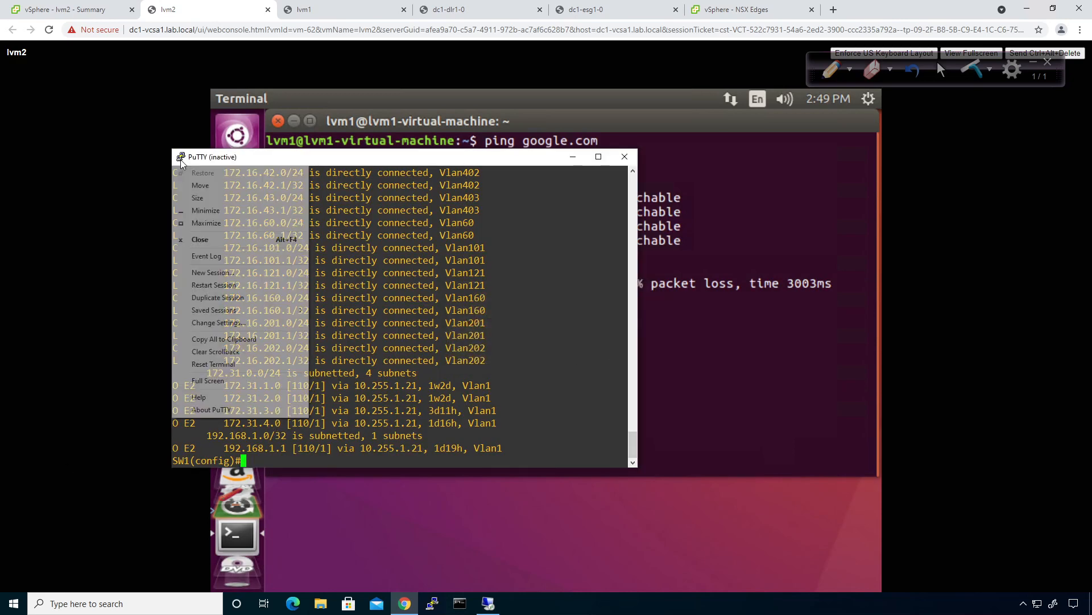
{"action": "left_click", "coordinate": [223, 286]}
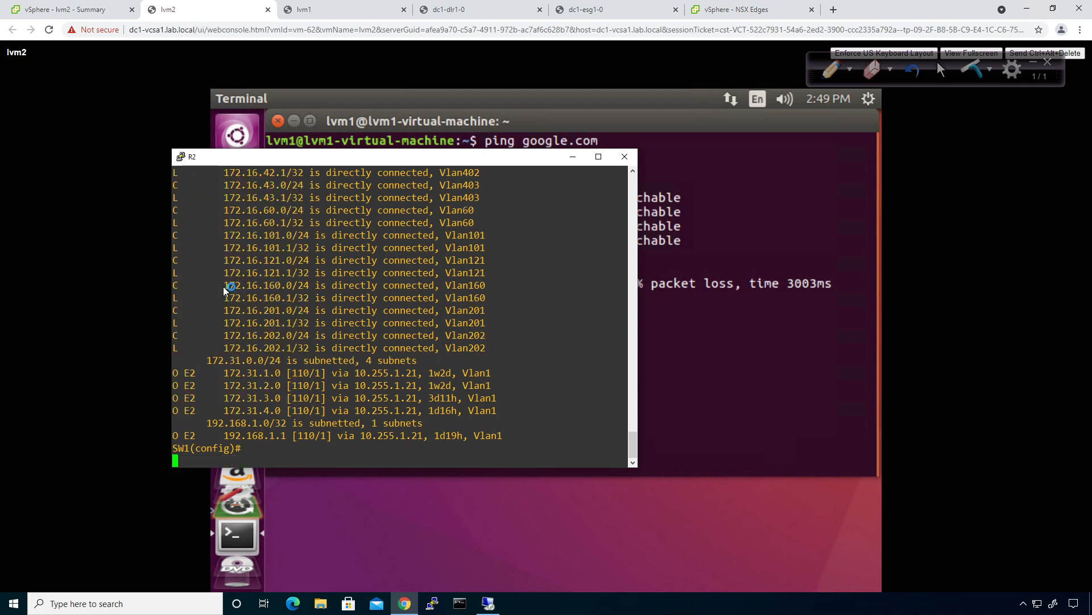
{"action": "type", "text": "Rob"}
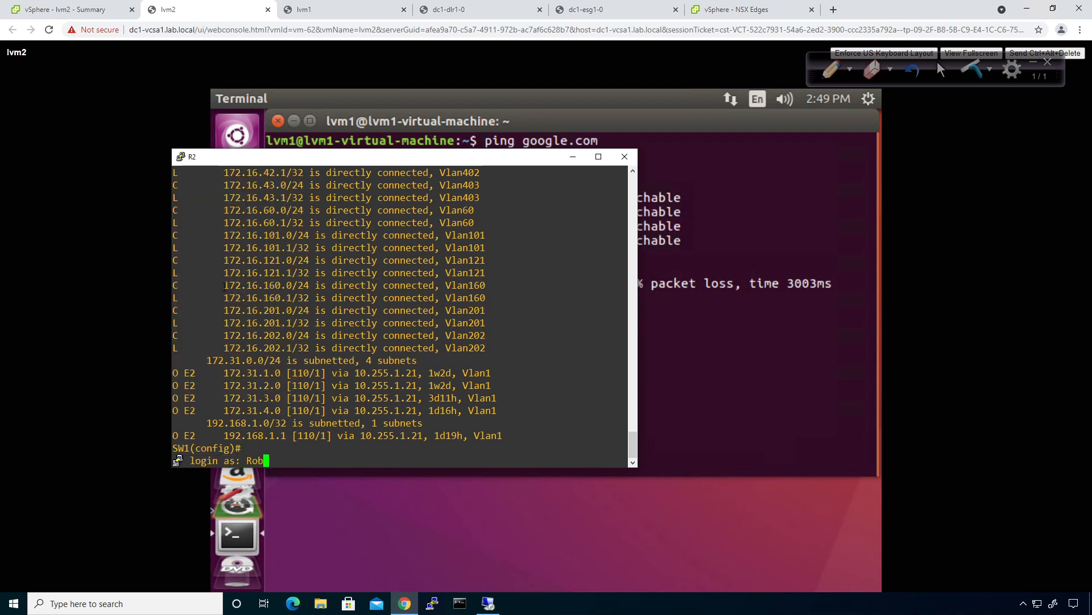
{"action": "key", "text": "Return"}
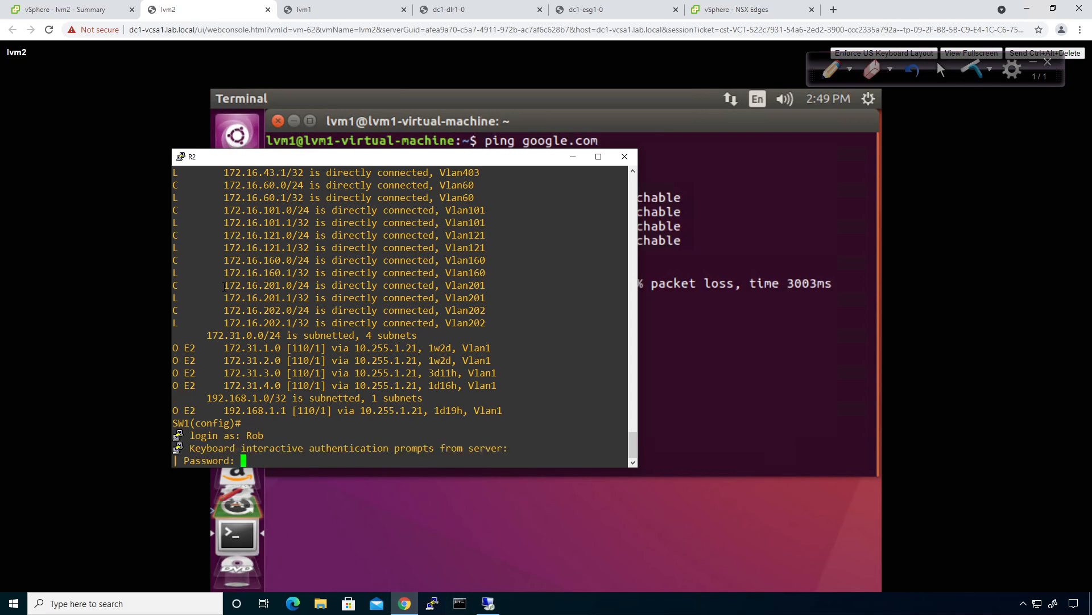
{"action": "key", "text": "Return"}
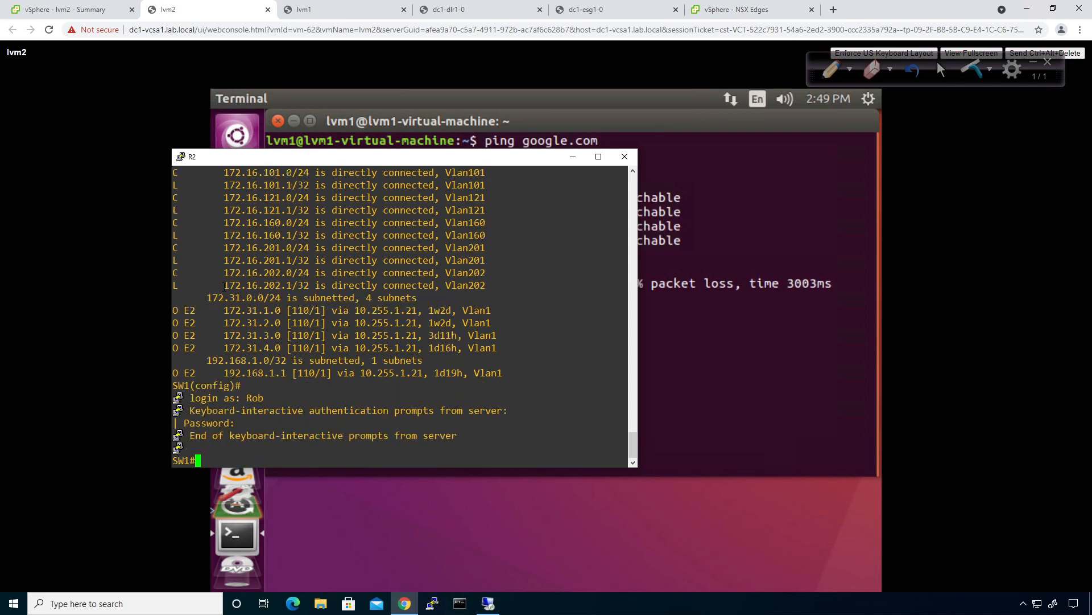
Step: List SW1's OSPF neighbors with "show ip ospf neighbor", widen the terminal window and run the command again
{"action": "type", "text": "show ip os"}
{"action": "key", "text": "Tab"}
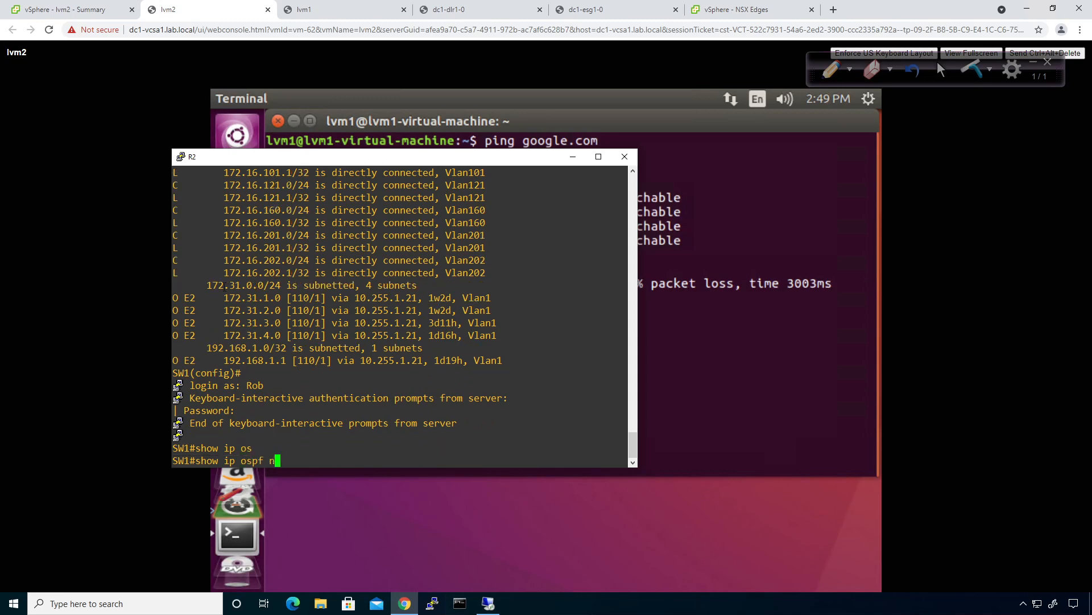
{"action": "type", "text": "nei"}
{"action": "key", "text": "Tab"}
{"action": "key", "text": "Return"}
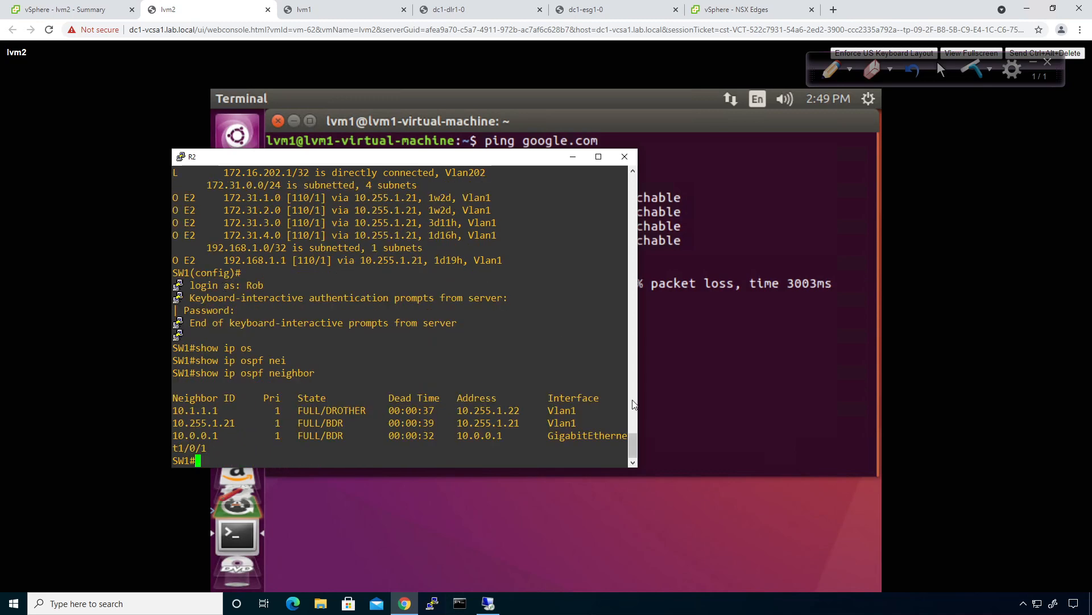
{"action": "left_click_drag", "start_coordinate": [638, 399], "coordinate": [734, 391]}
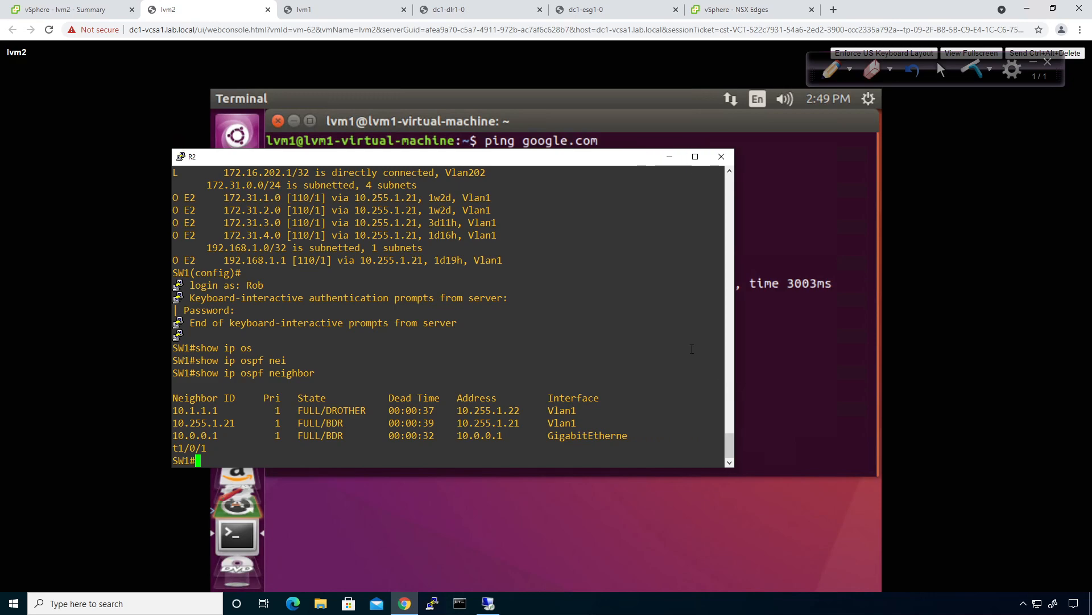
{"action": "key", "text": "Up"}
{"action": "key", "text": "Return"}
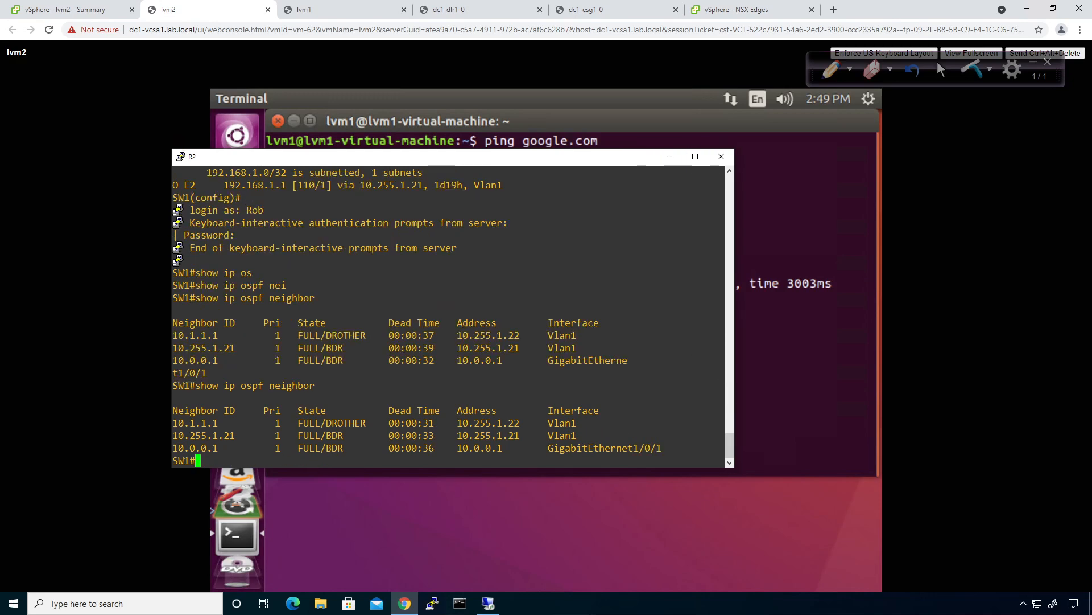
Step: Switch to the NSX-V-RTR session, finish the paged output and list its OSPF neighbors with "show ip ospf neighbor"
{"action": "key", "text": "alt+Tab"}
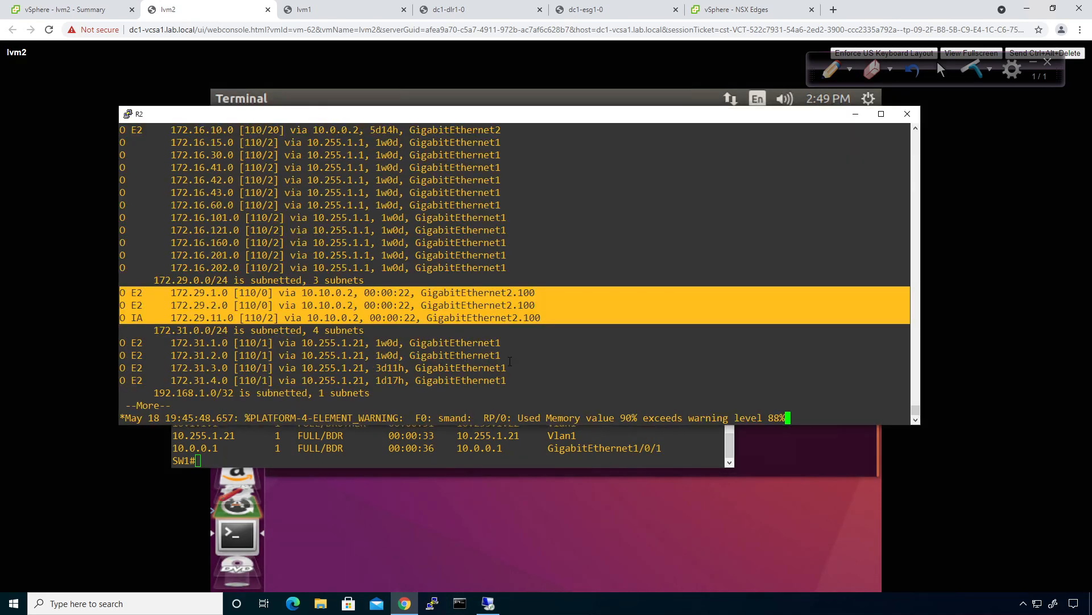
{"action": "left_click", "coordinate": [756, 360]}
{"action": "key", "text": "space"}
{"action": "type", "text": "show "}
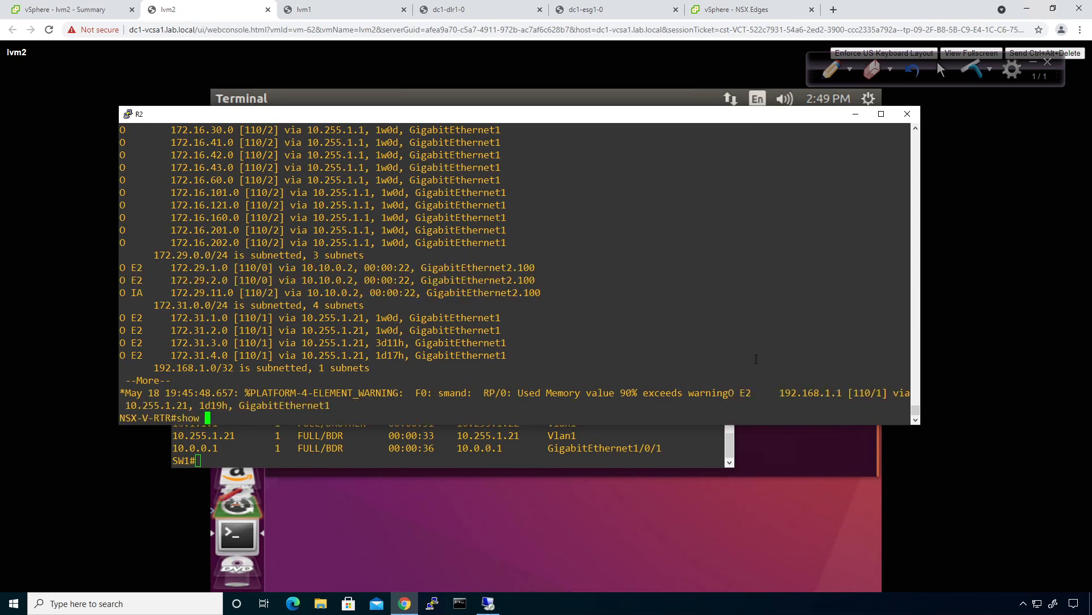
{"action": "type", "text": "ip os"}
{"action": "key", "text": "Tab"}
{"action": "type", "text": "nei"}
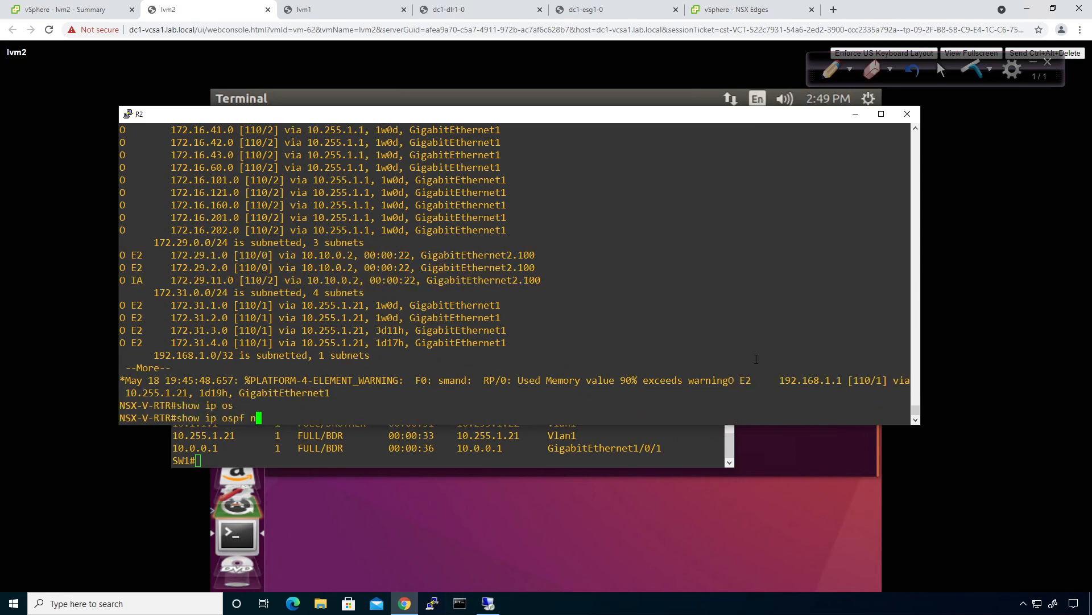
{"action": "key", "text": "Tab"}
{"action": "key", "text": "Return"}
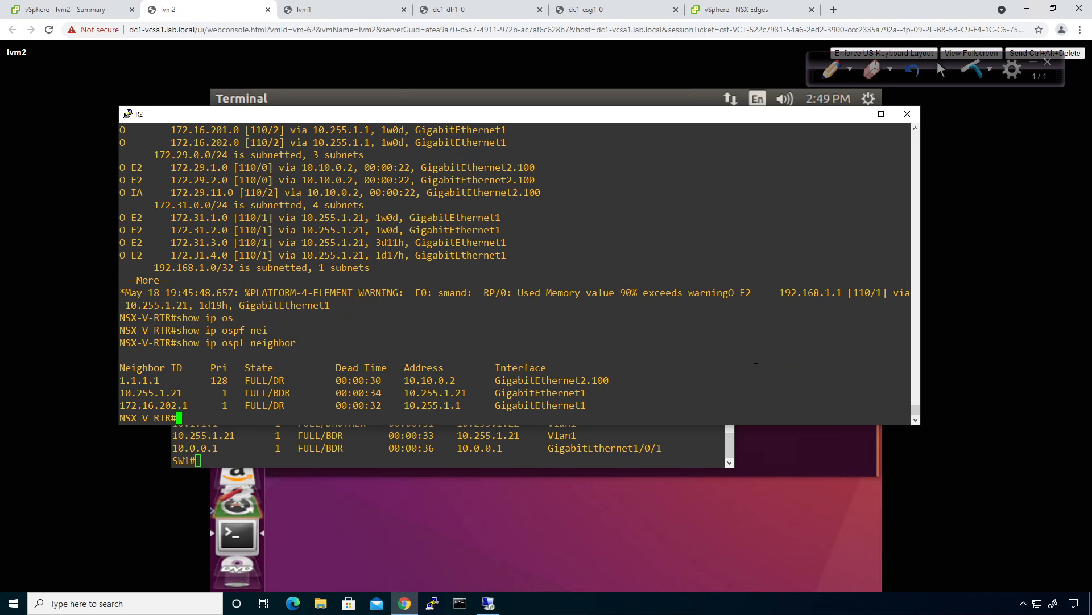
Step: Display NSX-V-RTR's routing table with "sh ip route" and page through to its end
{"action": "type", "text": "sh ip route"}
{"action": "key", "text": "Return"}
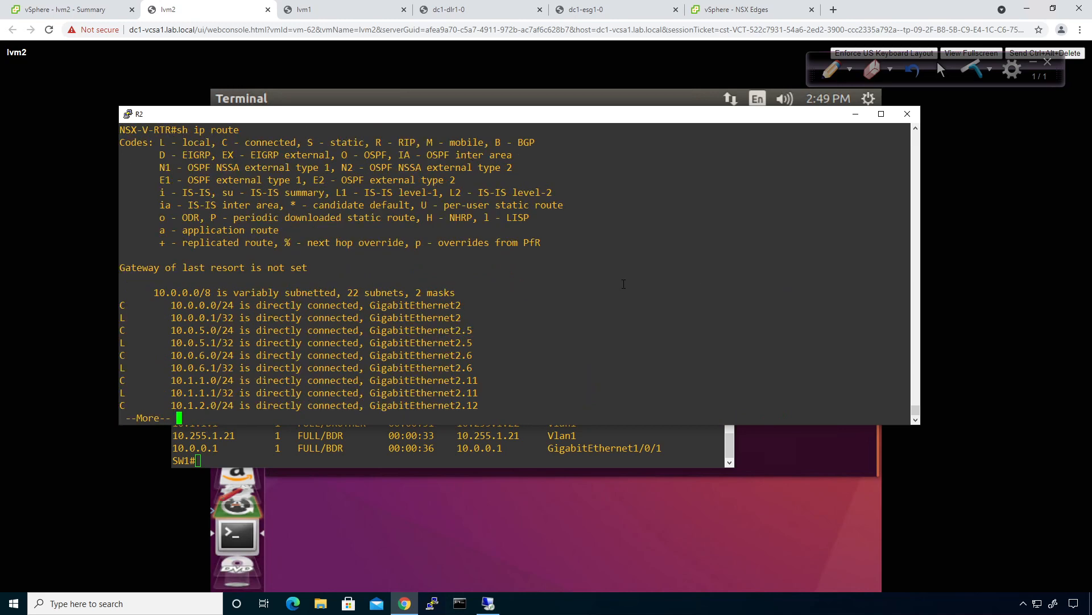
{"action": "key", "text": "space"}
{"action": "key", "text": "space"}
{"action": "scroll", "coordinate": [515, 273], "scroll_direction": "up", "scroll_amount": 4}
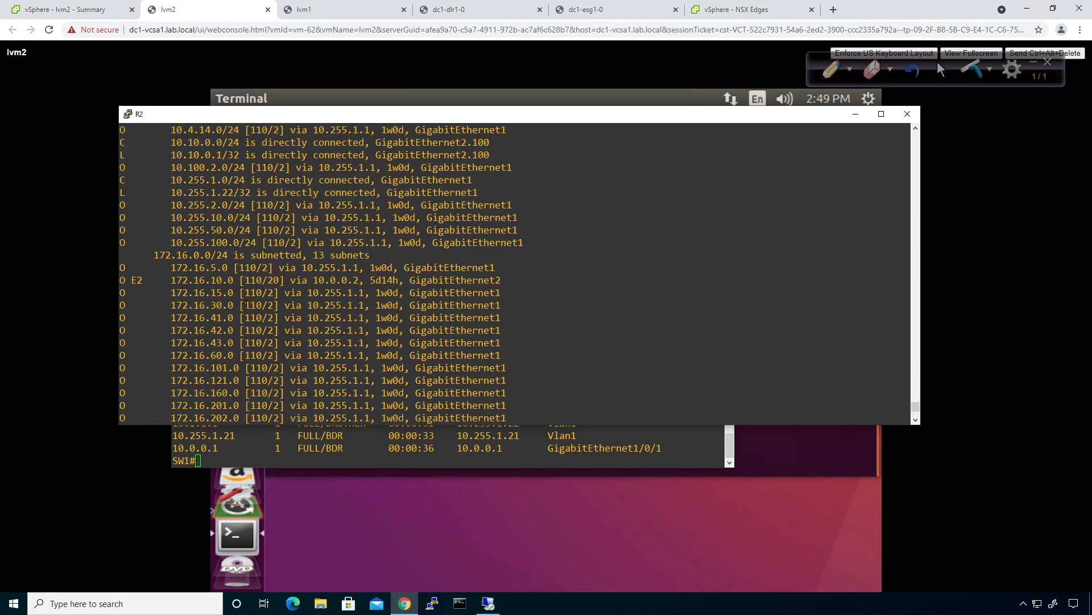
Step: Enter configuration mode on SW1 and show its OSPF configuration with "do sh run | sec ospf"
{"action": "left_click", "coordinate": [281, 466]}
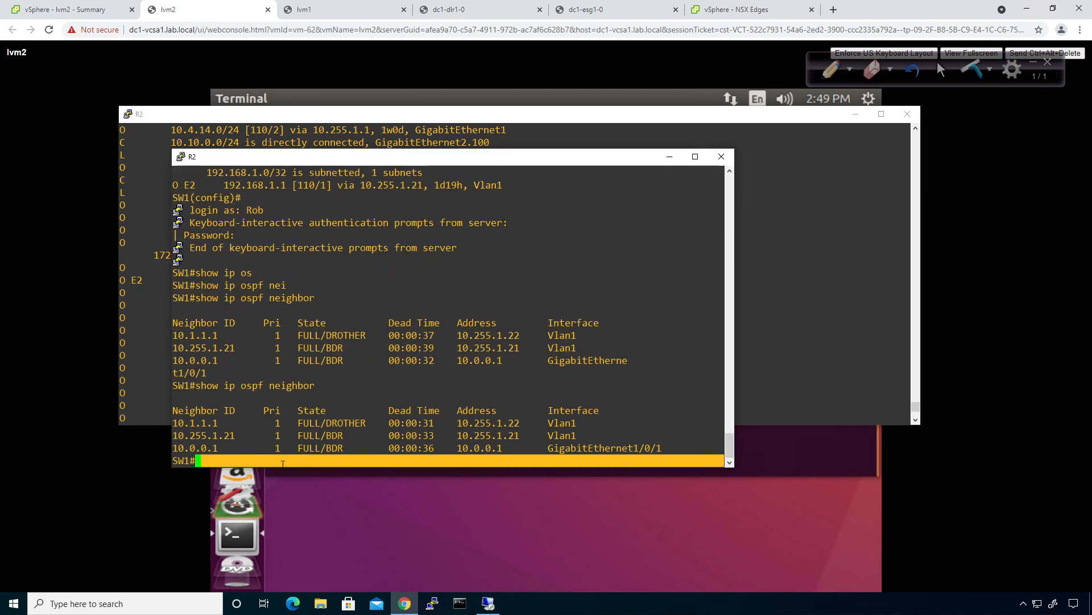
{"action": "type", "text": "conf t"}
{"action": "key", "text": "Return"}
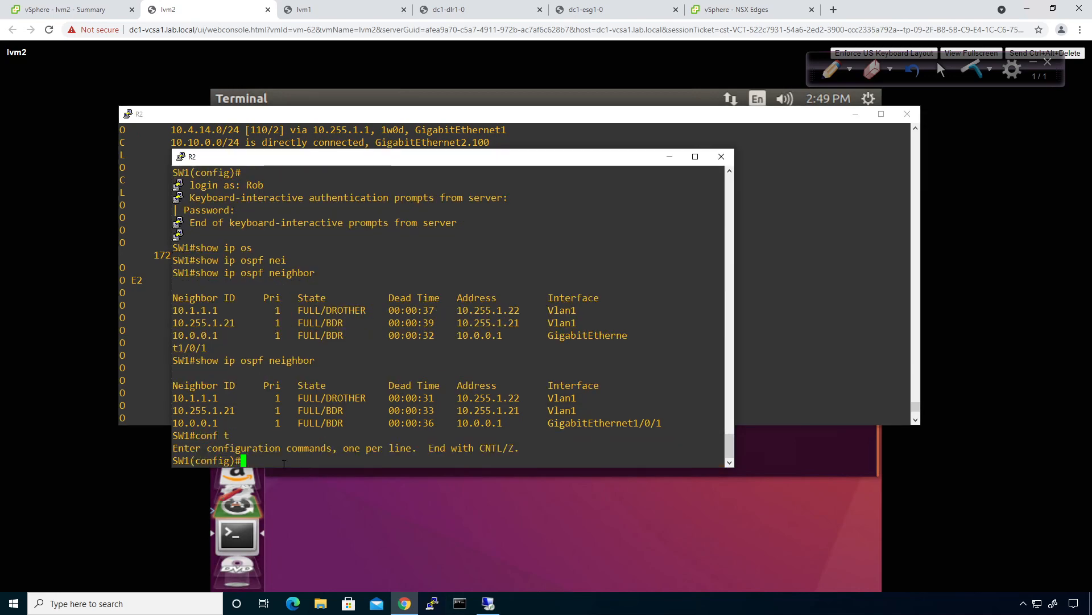
{"action": "type", "text": "do sh run | sec ospf"}
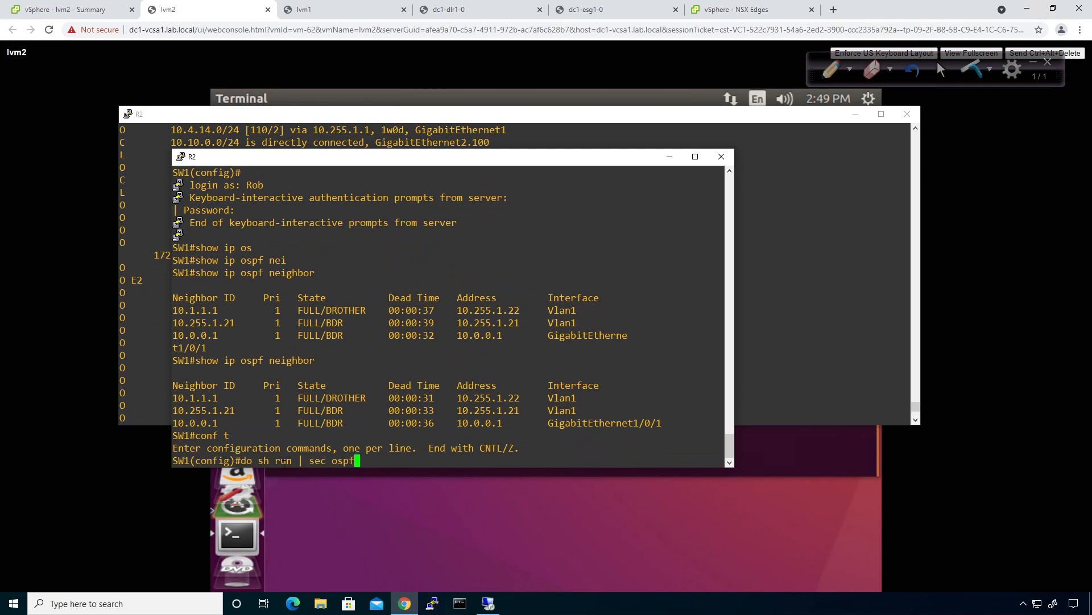
{"action": "key", "text": "Return"}
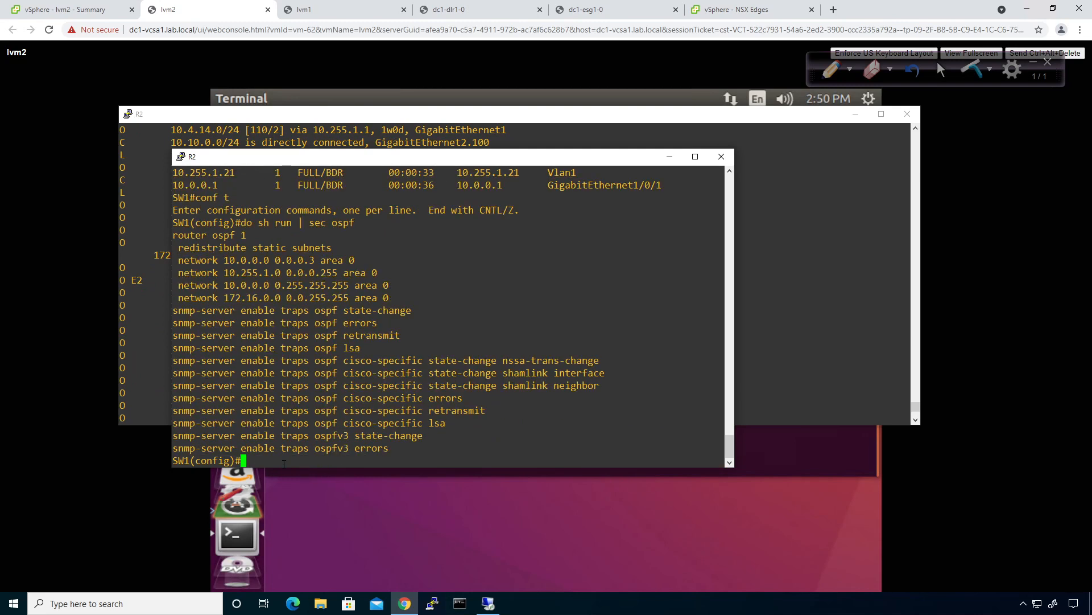
Step: Make SW1 advertise its default route by adding "default-information originate" under "router ospf 1", consulting the command help for the options
{"action": "type", "text": "router ospf 1"}
{"action": "key", "text": "Return"}
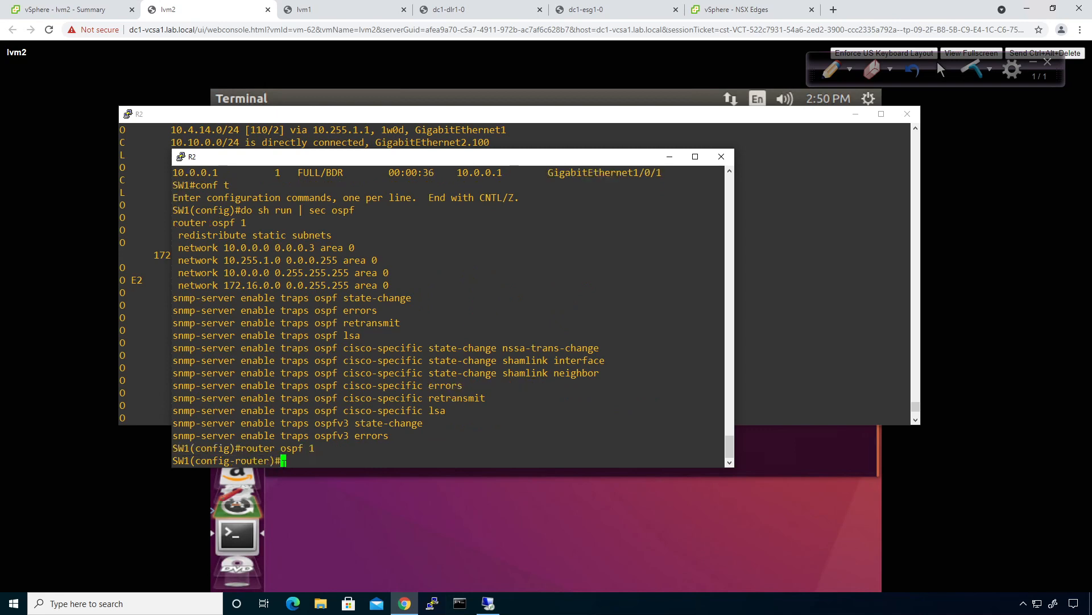
{"action": "type", "text": "def"}
{"action": "key", "text": "Tab"}
{"action": "type", "text": "?"}
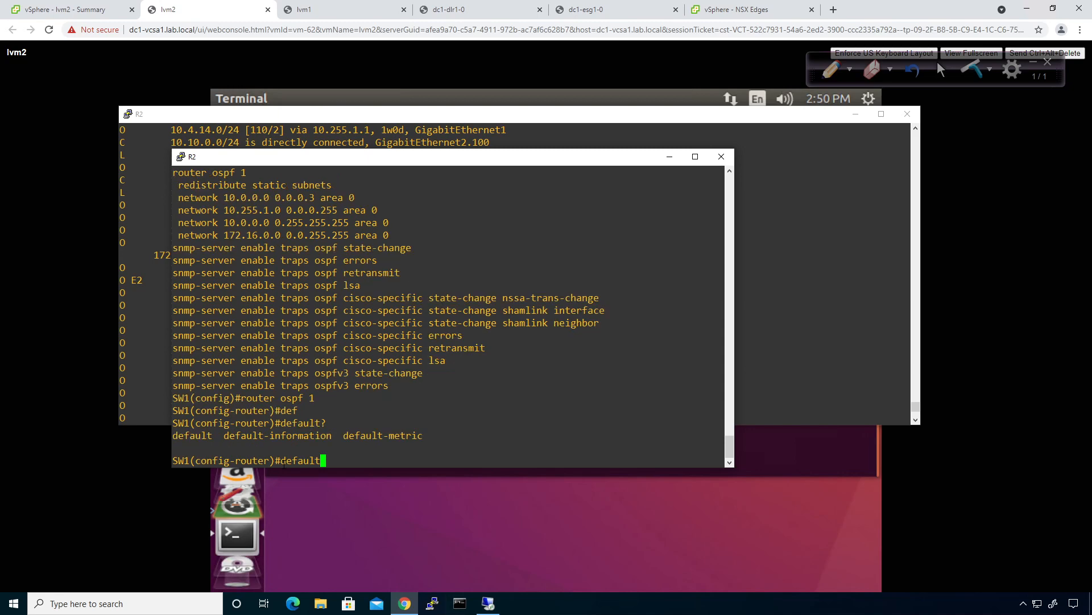
{"action": "type", "text": "-in"}
{"action": "key", "text": "Tab"}
{"action": "type", "text": "?"}
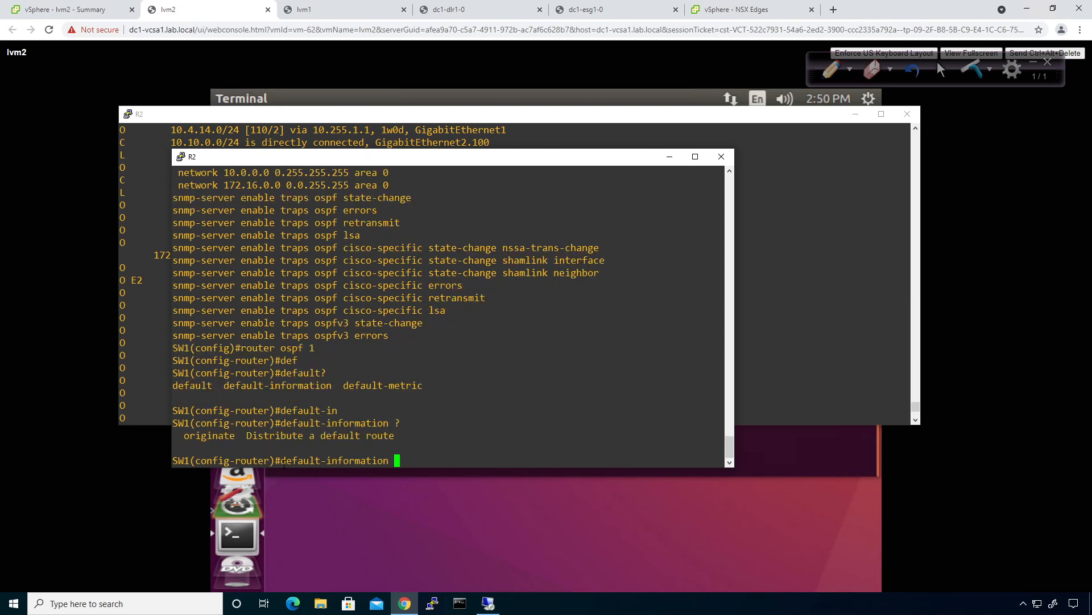
{"action": "type", "text": "o"}
{"action": "key", "text": "Tab"}
{"action": "type", "text": "?"}
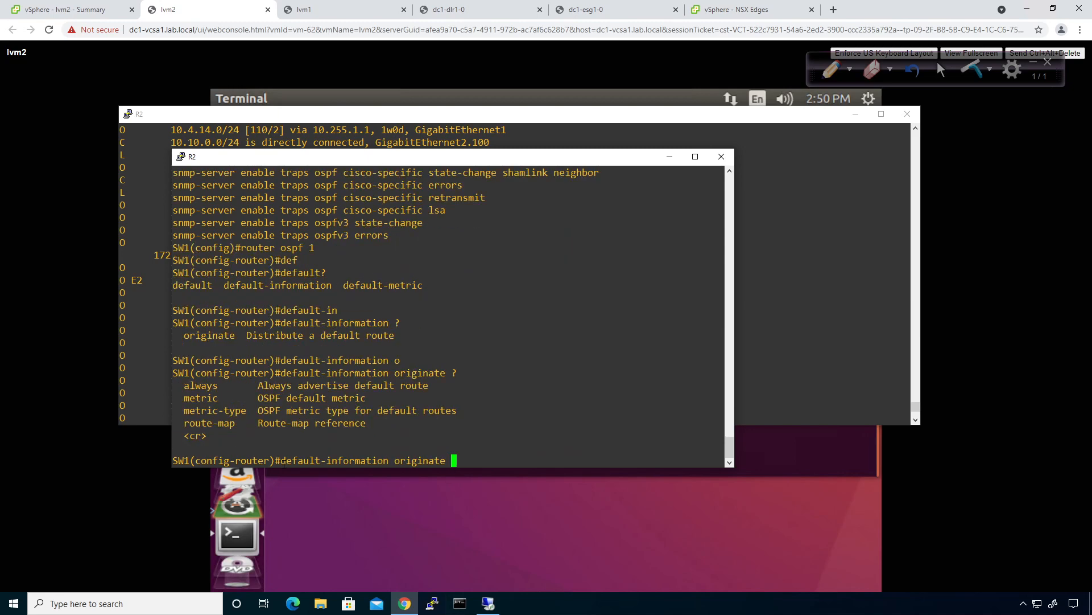
{"action": "key", "text": "Return"}
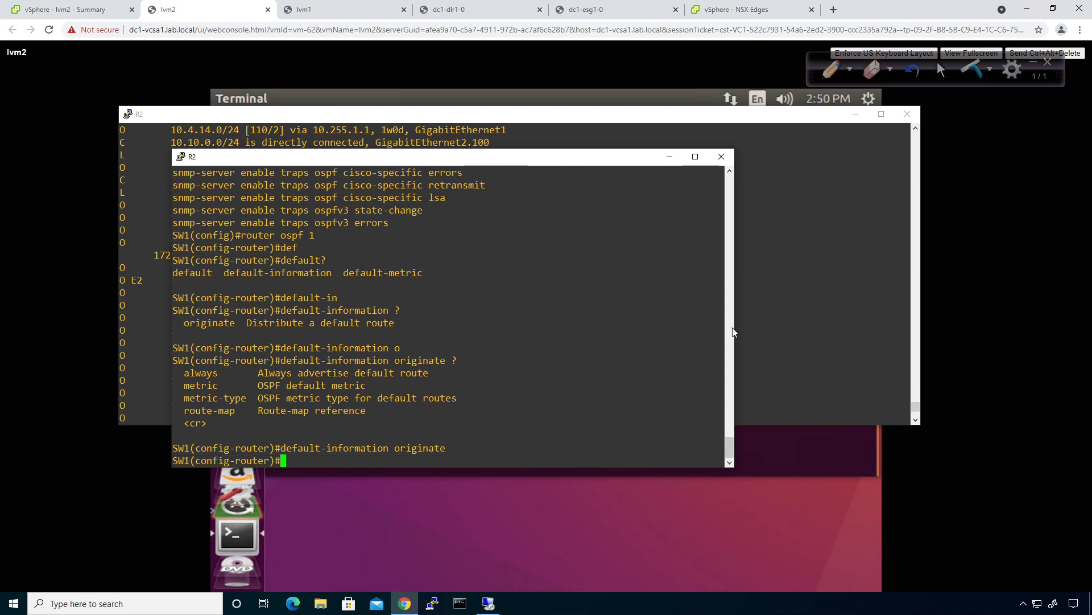
Step: Show the OSPF database on NSX-V-RTR with "show ip ospf dat" and highlight the external 0.0.0.0 entry
{"action": "left_click", "coordinate": [764, 320]}
{"action": "key", "text": "Return"}
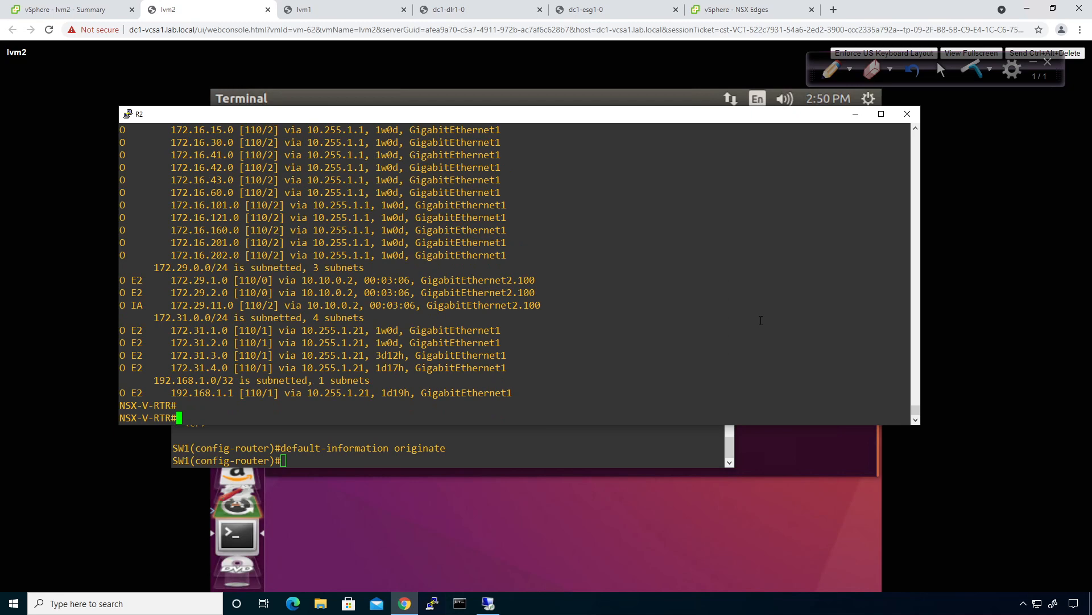
{"action": "type", "text": "show ip os"}
{"action": "key", "text": "Tab"}
{"action": "type", "text": "dat"}
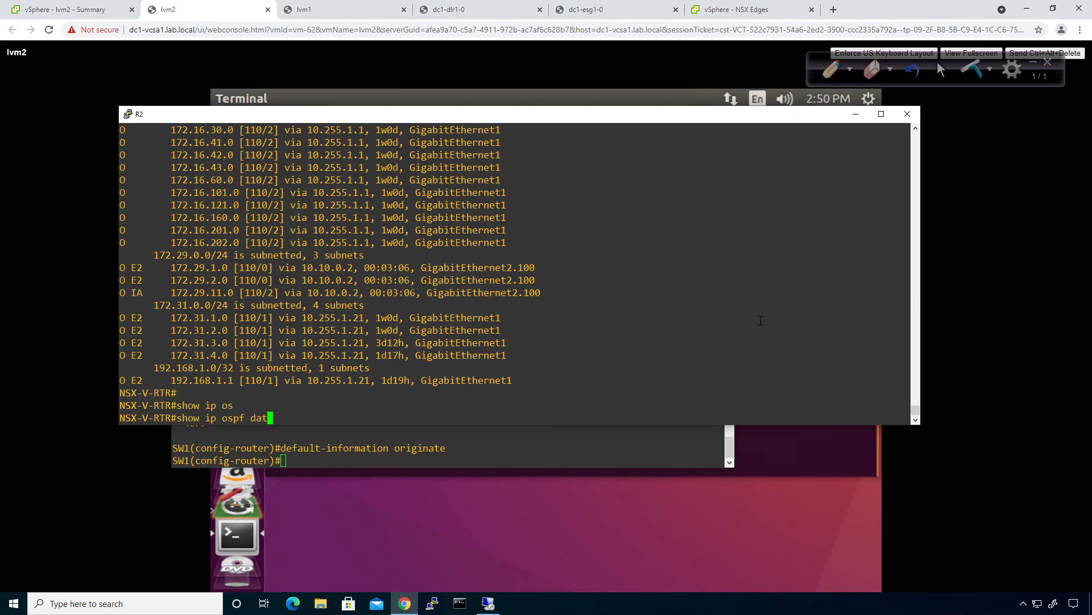
{"action": "key", "text": "Return"}
{"action": "key", "text": "space"}
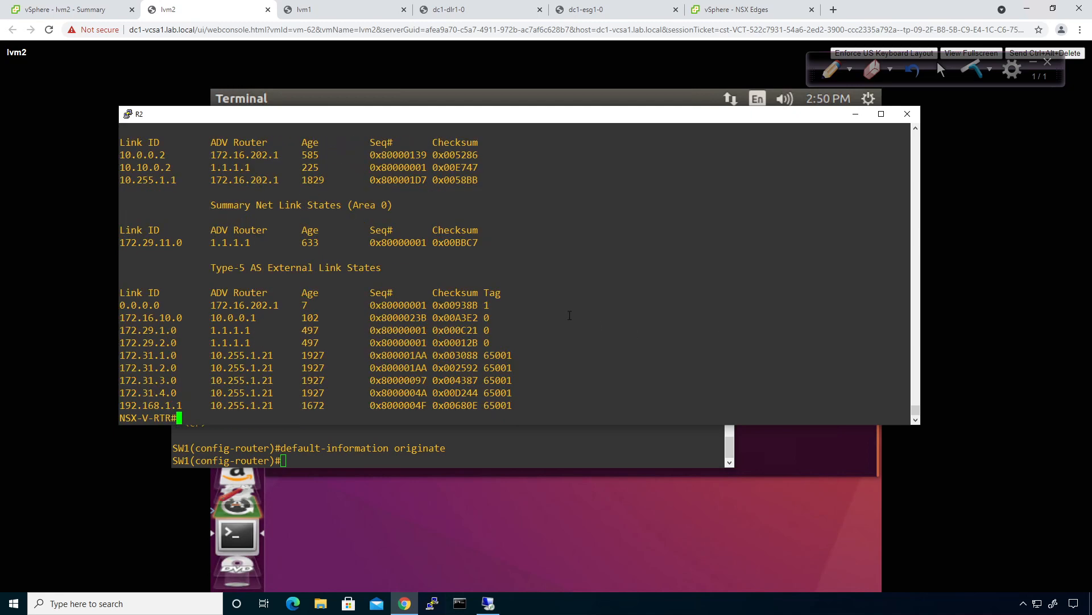
{"action": "triple_click", "coordinate": [495, 308]}
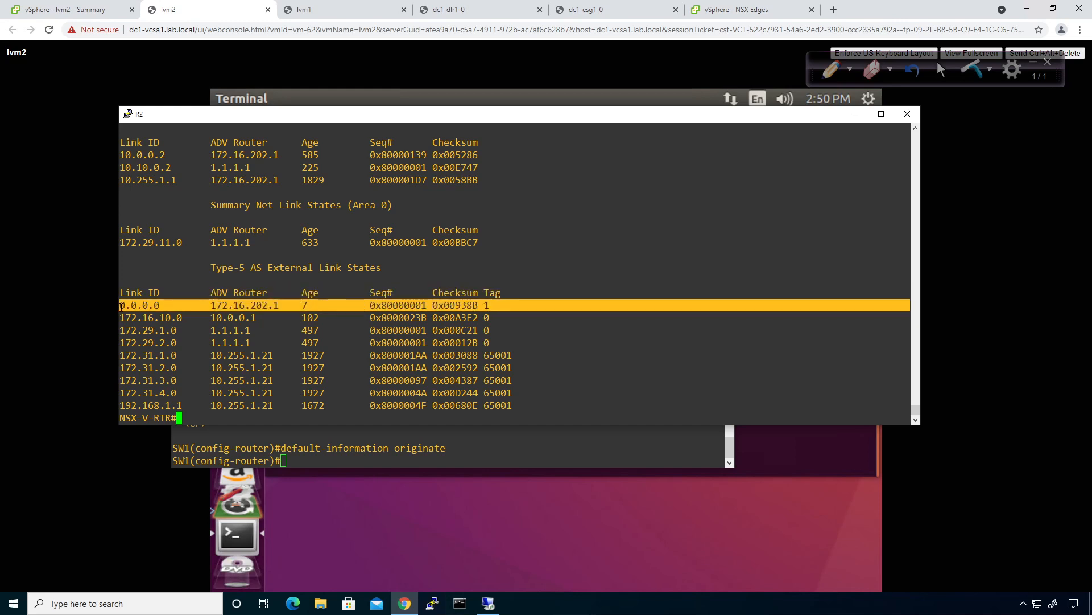
{"action": "left_click", "coordinate": [874, 365]}
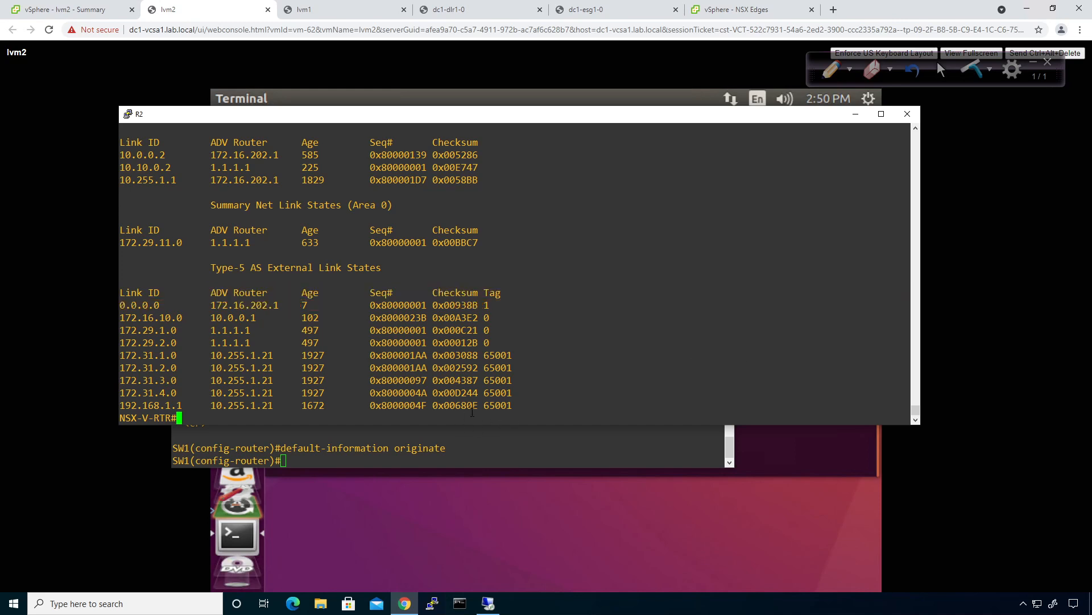
Step: Run "sh ip route" twice on NSX-V-RTR and page through the routes looking for a default route
{"action": "type", "text": "sh ip route"}
{"action": "key", "text": "Return"}
{"action": "key", "text": "space"}
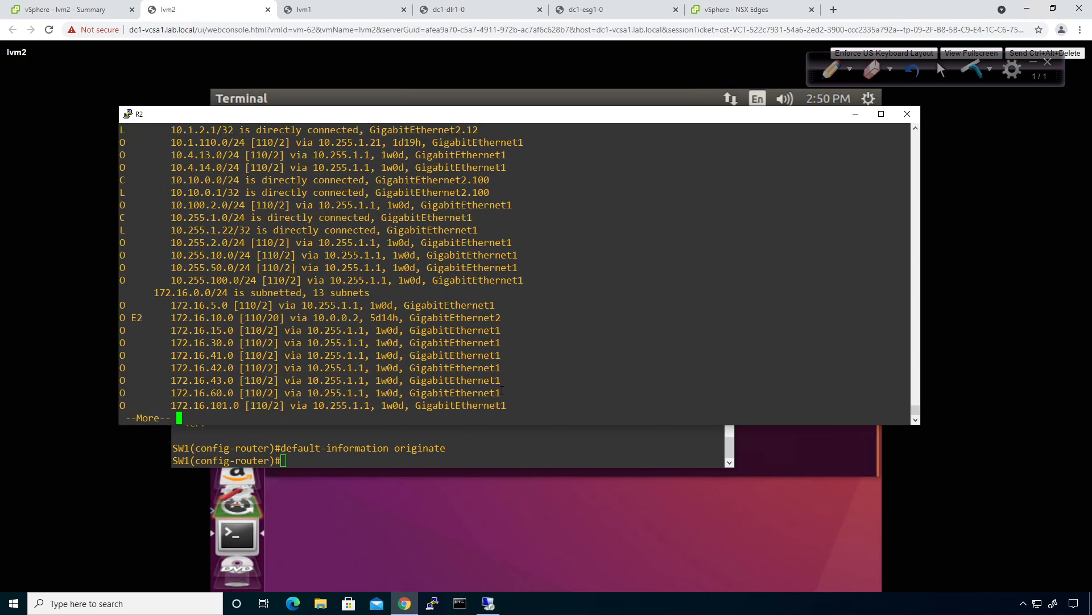
{"action": "key", "text": "space"}
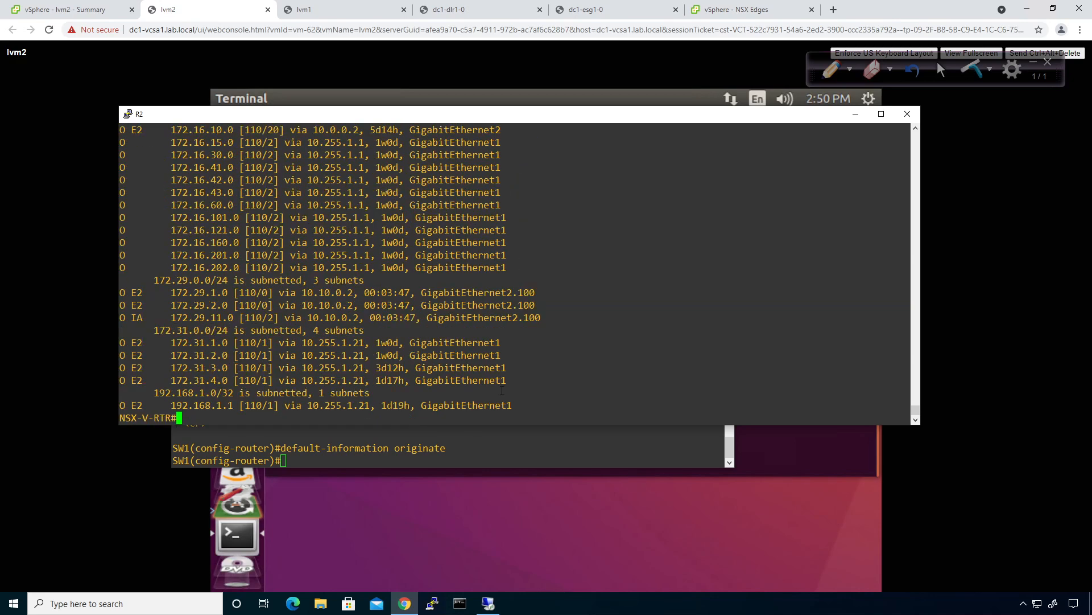
{"action": "key", "text": "Up"}
{"action": "key", "text": "Return"}
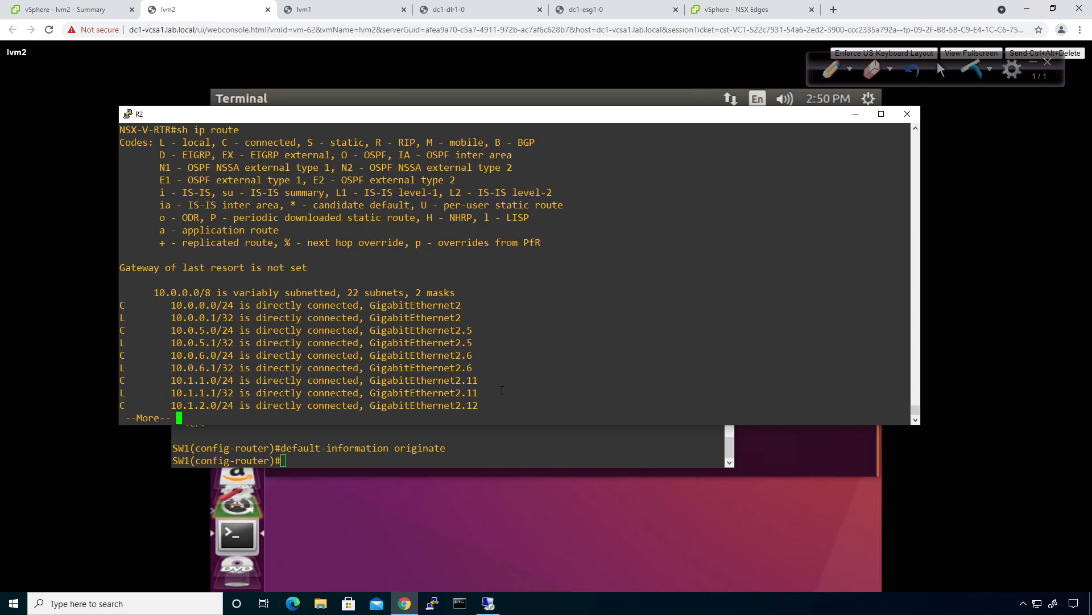
{"action": "key", "text": "space"}
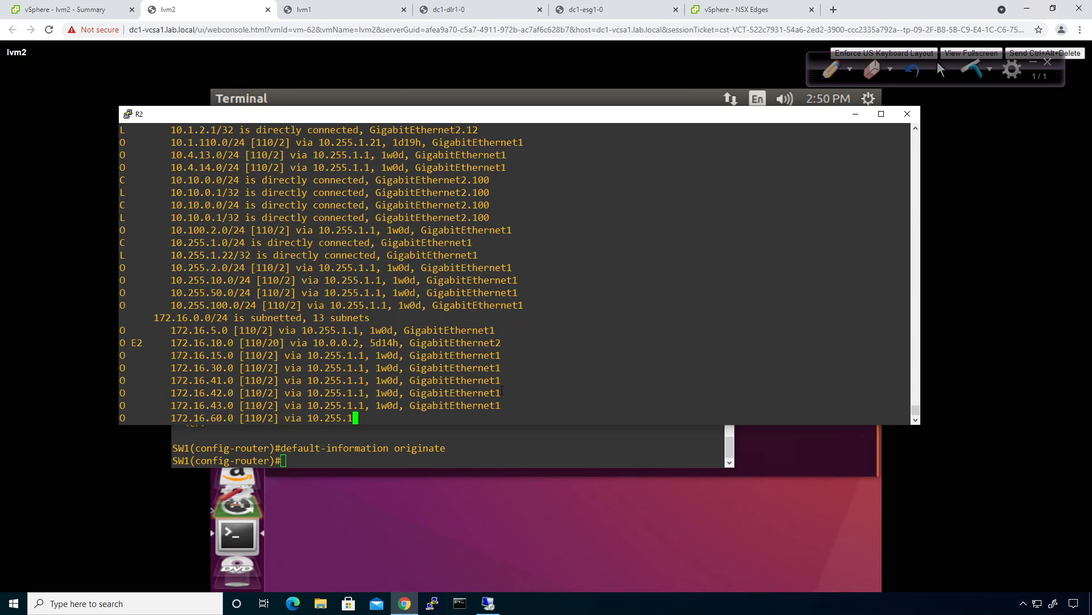
Step: Rerun the OSPF database listing on NSX-V-RTR, followed by another "sh ip route" to compare the two
{"action": "key", "text": "Up"}
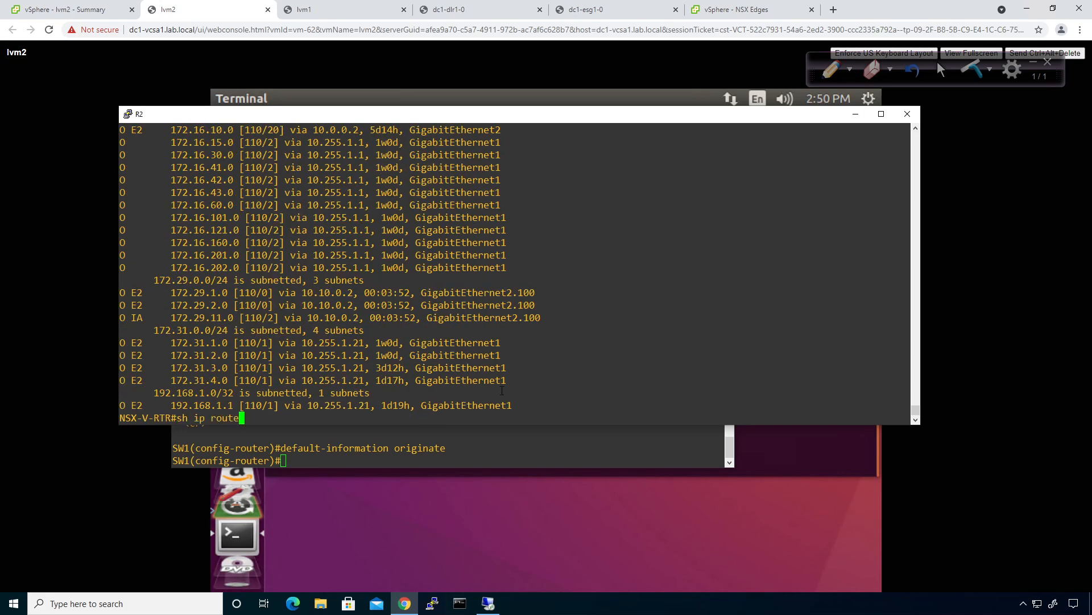
{"action": "key", "text": "Up"}
{"action": "key", "text": "Return"}
{"action": "key", "text": "space"}
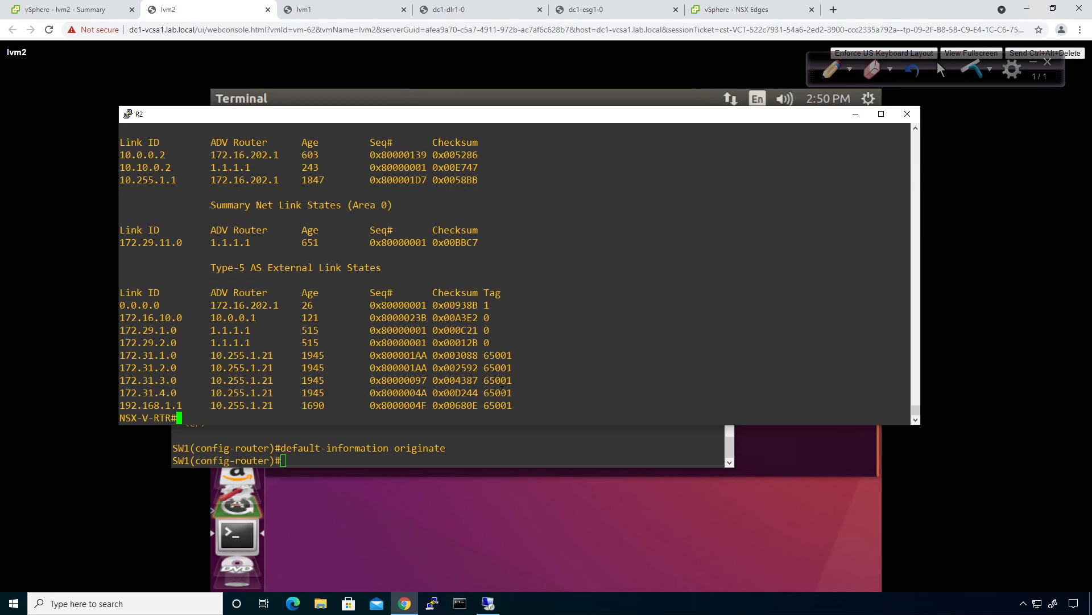
{"action": "key", "text": "Up"}
{"action": "key", "text": "Up"}
{"action": "key", "text": "Return"}
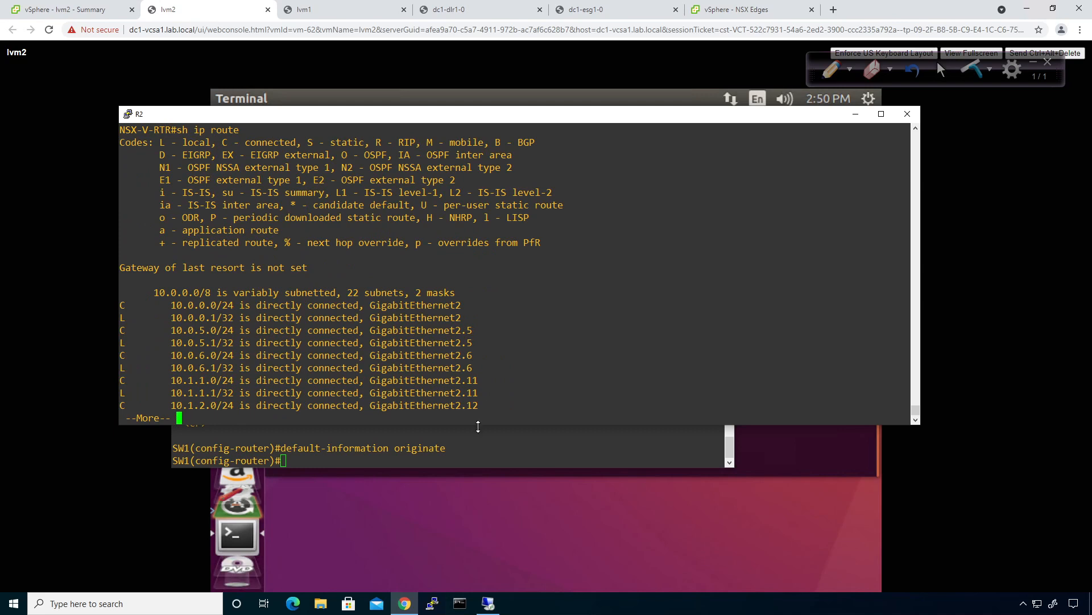
Step: Check SW1's own default route with "do sh ip route" and quit the paged output
{"action": "left_click", "coordinate": [465, 459]}
{"action": "type", "text": "sh ip route"}
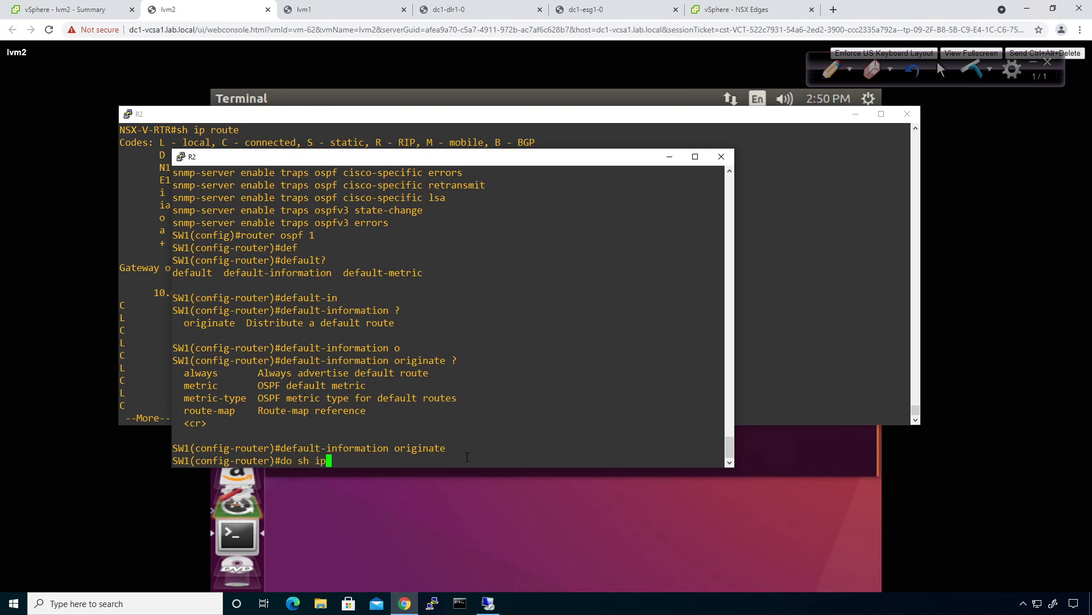
{"action": "key", "text": "Return"}
{"action": "key", "text": "q"}
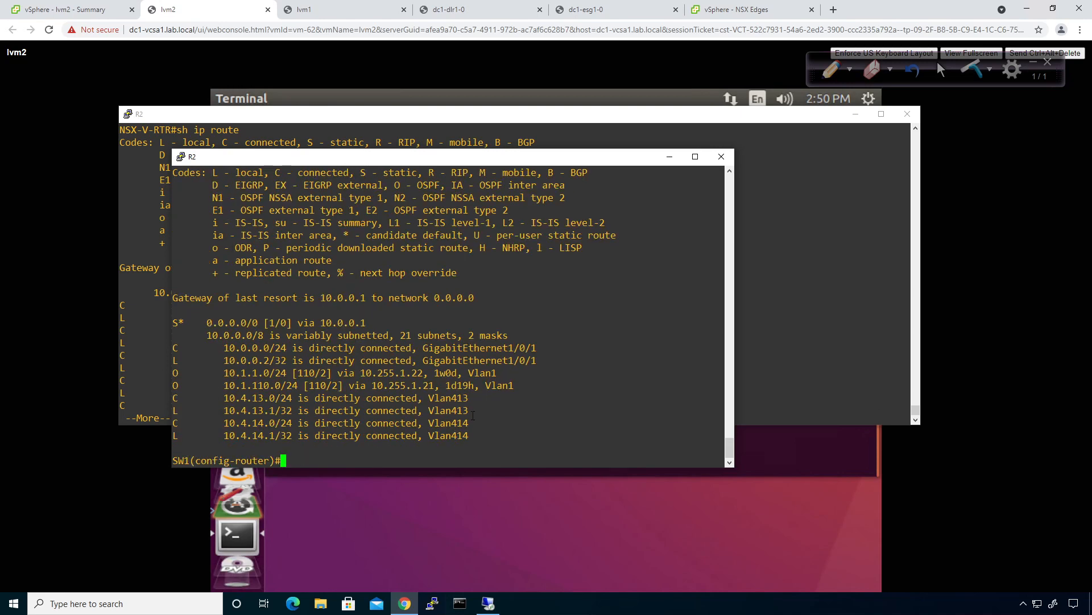
Step: Return to NSX-V-RTR, quit the pending output, and page through a fresh "sh ip route" listing
{"action": "left_click_drag", "start_coordinate": [877, 334], "coordinate": [872, 339]}
{"action": "key", "text": "q"}
{"action": "key", "text": "Up"}
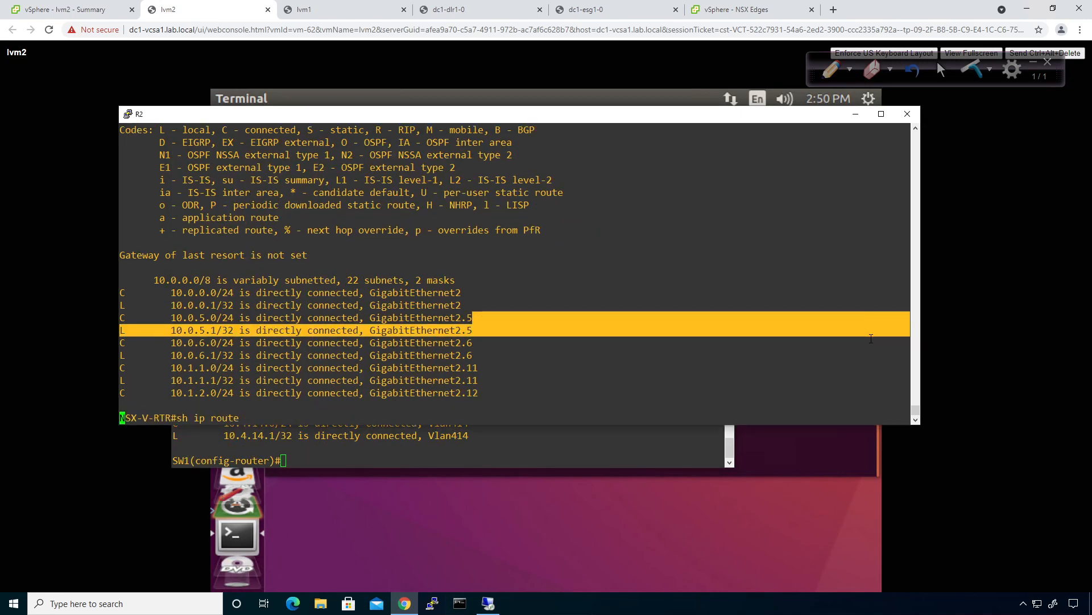
{"action": "key", "text": "Return"}
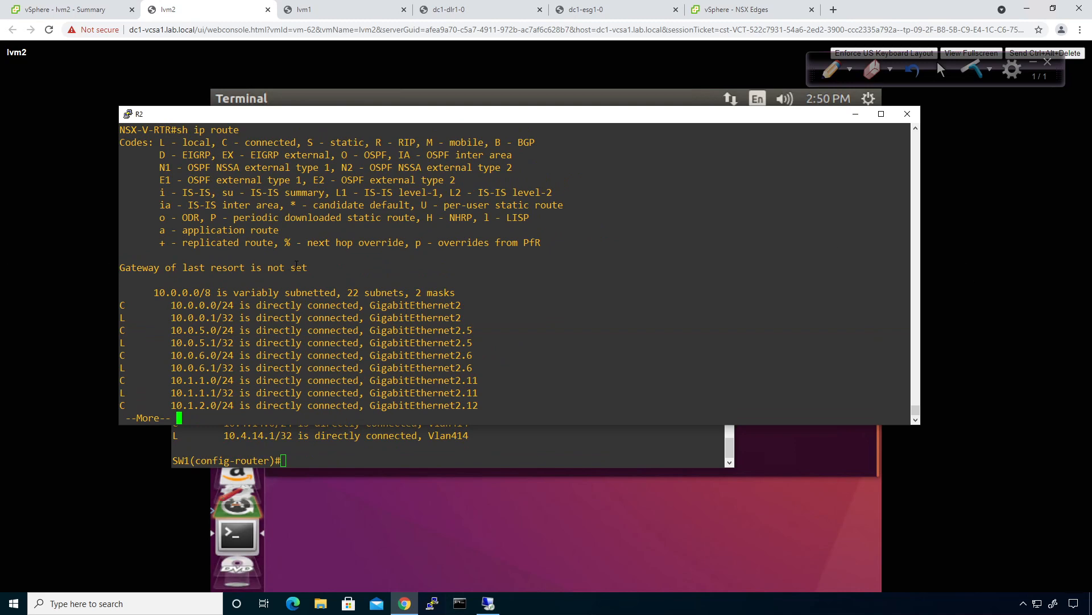
{"action": "key", "text": "space"}
{"action": "key", "text": "space"}
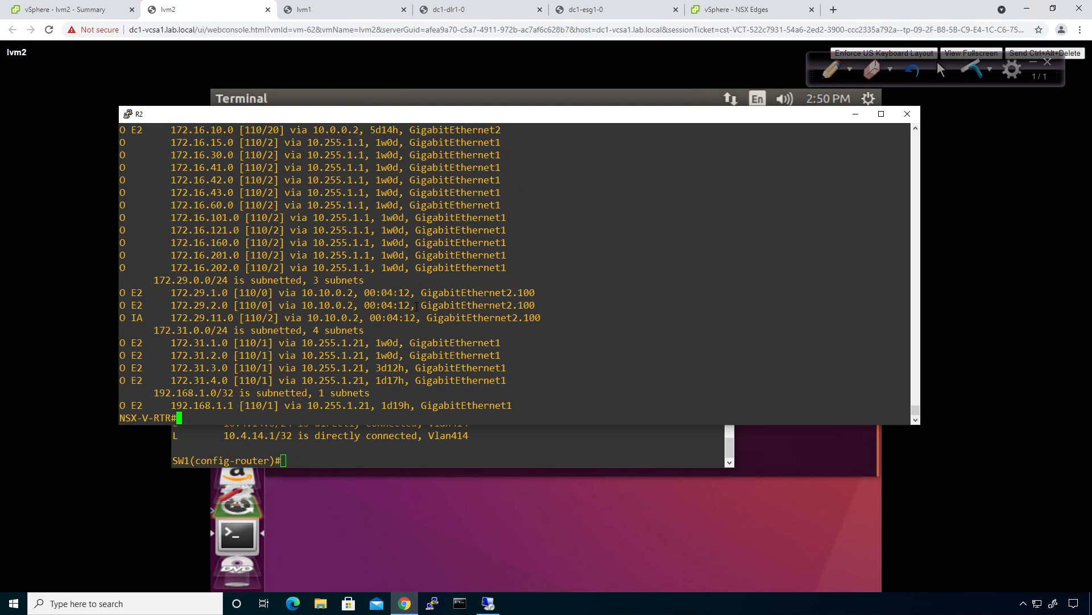
Step: Enter global configuration mode on NSX-V-RTR with "conf t" and look back through the earlier route listing
{"action": "type", "text": "conf t"}
{"action": "key", "text": "Return"}
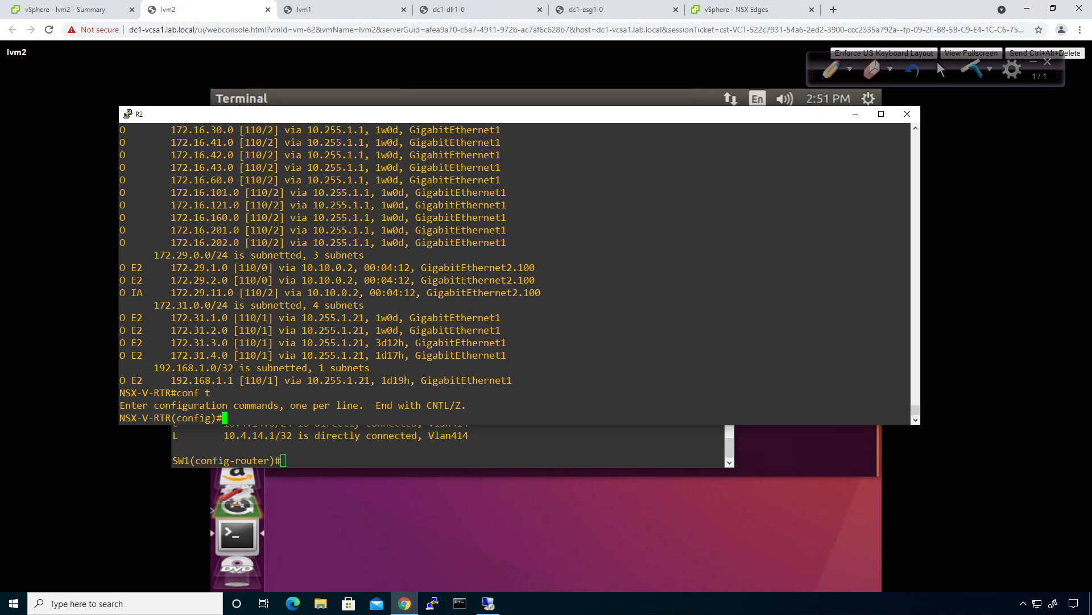
{"action": "scroll", "coordinate": [515, 274], "scroll_direction": "up", "scroll_amount": 4}
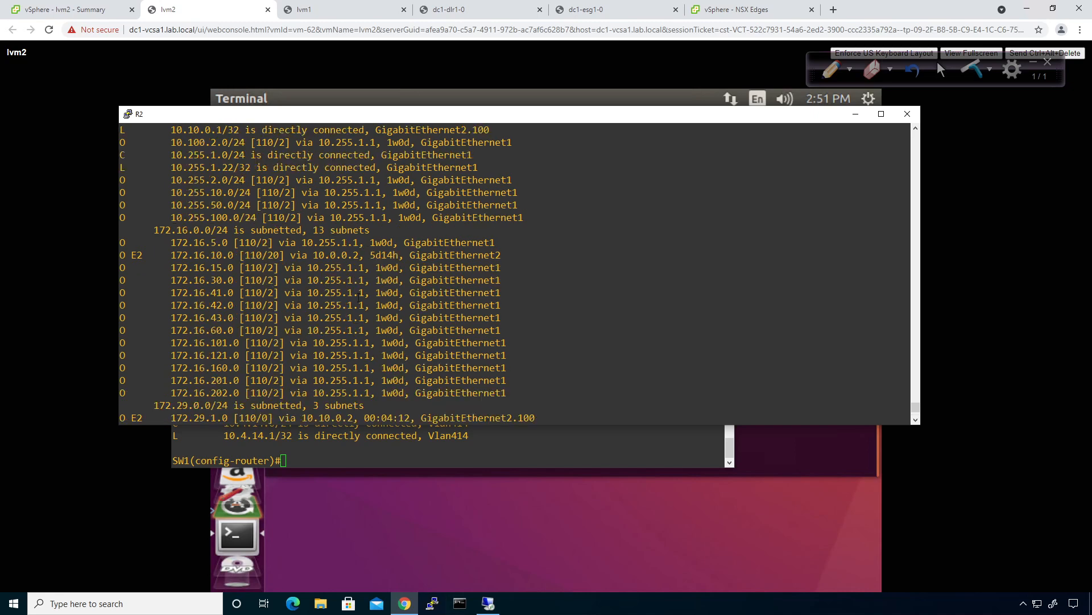
{"action": "scroll", "coordinate": [362, 293], "scroll_direction": "down", "scroll_amount": 4}
{"action": "scroll", "coordinate": [361, 292], "scroll_direction": "up", "scroll_amount": 20}
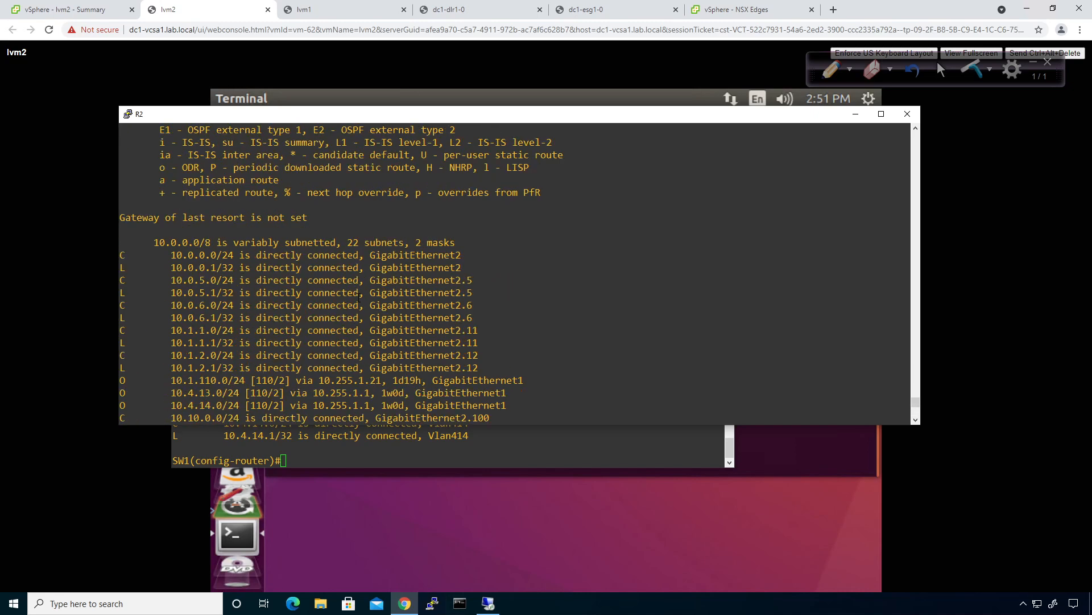
{"action": "scroll", "coordinate": [361, 296], "scroll_direction": "down", "scroll_amount": 12}
{"action": "scroll", "coordinate": [359, 297], "scroll_direction": "down", "scroll_amount": 8}
{"action": "scroll", "coordinate": [370, 301], "scroll_direction": "up", "scroll_amount": 13}
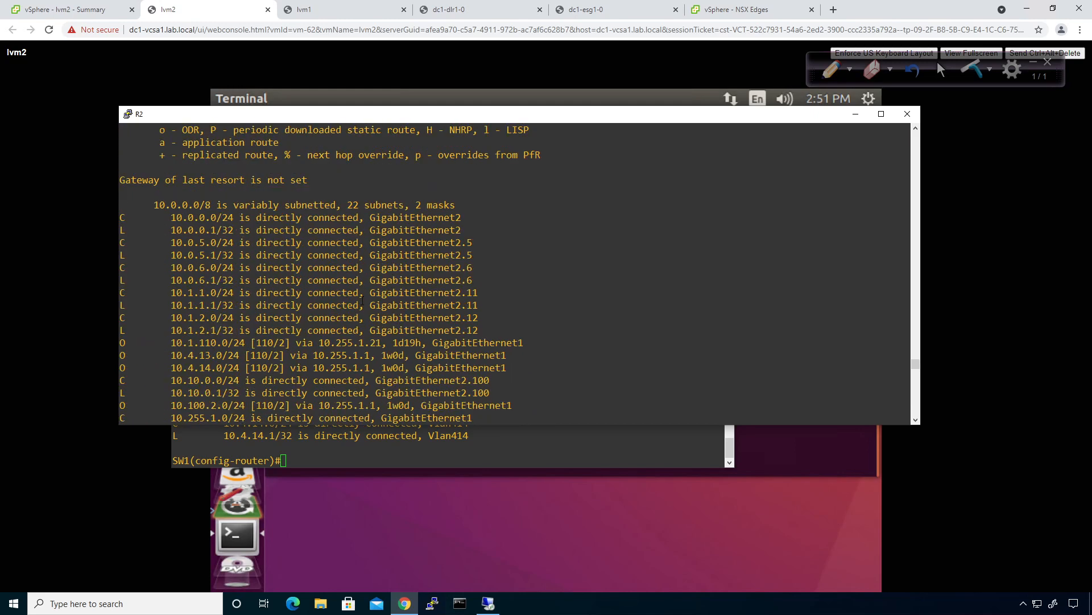
{"action": "scroll", "coordinate": [382, 304], "scroll_direction": "down", "scroll_amount": 6}
{"action": "scroll", "coordinate": [383, 305], "scroll_direction": "down", "scroll_amount": 8}
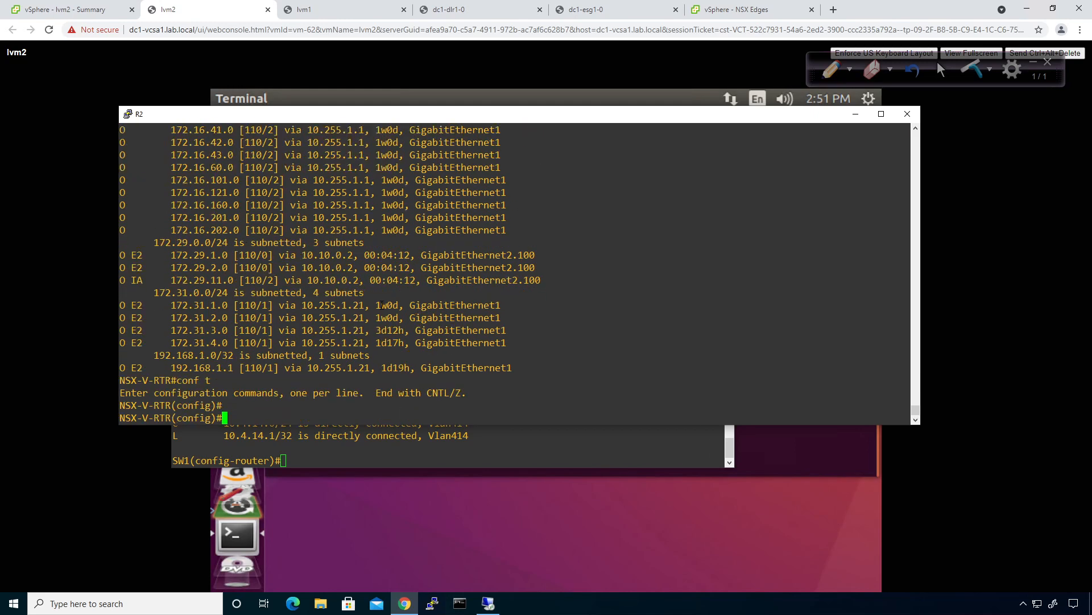
Step: Show NSX-V-RTR's saved configuration with "do sh startup-config" and review its interface and OSPF sections through to the end
{"action": "type", "text": "do sh start-"}
{"action": "key", "text": "BackSpace"}
{"action": "type", "text": "up-config"}
{"action": "key", "text": "Return"}
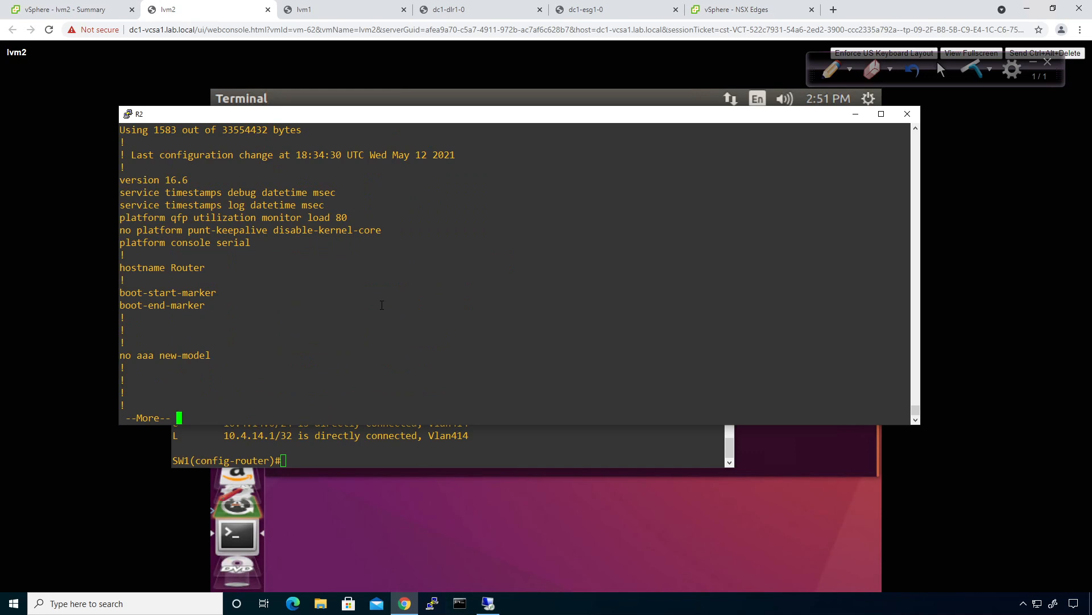
{"action": "key", "text": "space"}
{"action": "key", "text": "space"}
{"action": "key", "text": "space"}
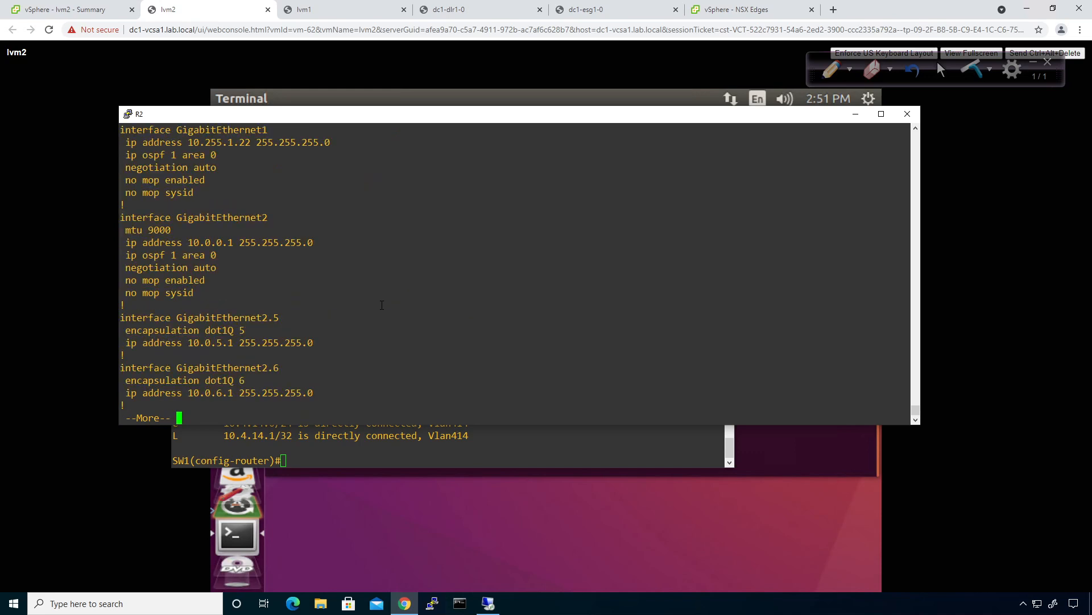
{"action": "key", "text": "space"}
{"action": "key", "text": "space"}
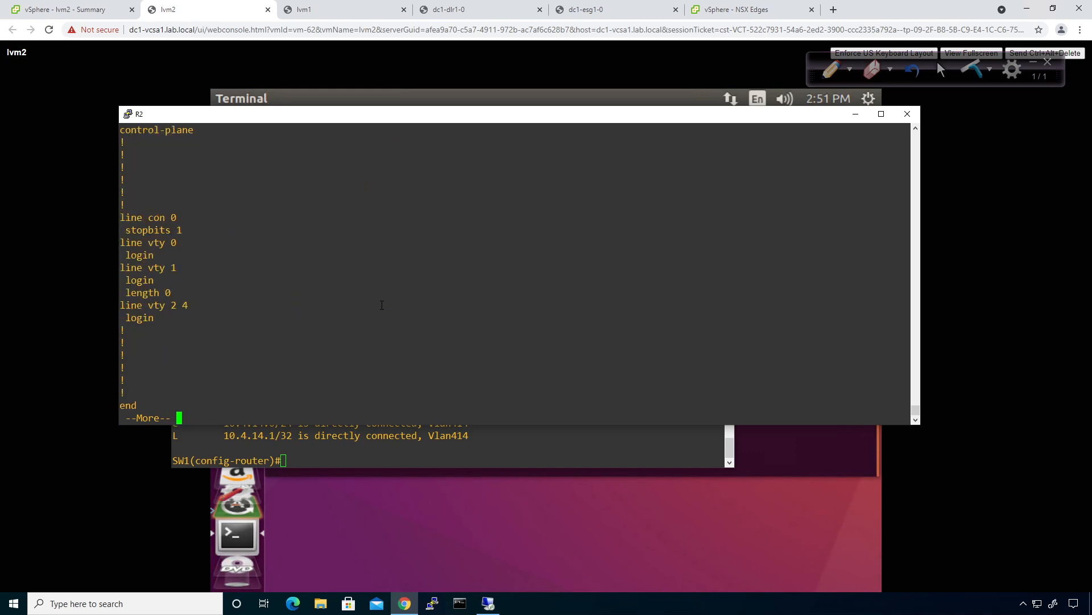
{"action": "scroll", "coordinate": [382, 305], "scroll_direction": "up", "scroll_amount": 10}
{"action": "scroll", "coordinate": [370, 307], "scroll_direction": "up", "scroll_amount": 10}
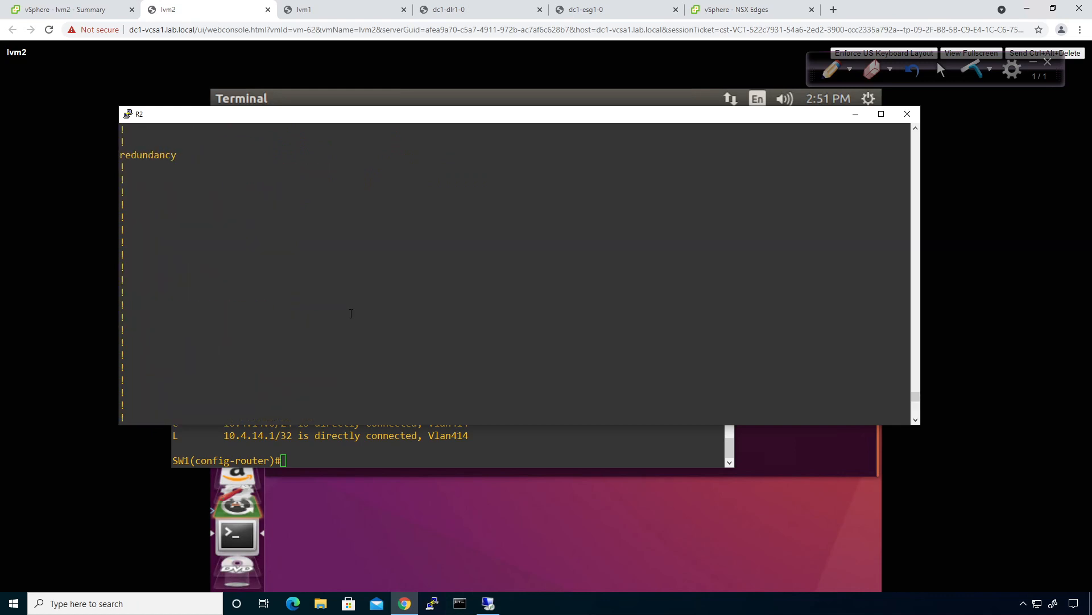
{"action": "scroll", "coordinate": [351, 314], "scroll_direction": "down", "scroll_amount": 10}
{"action": "scroll", "coordinate": [351, 313], "scroll_direction": "down", "scroll_amount": 4}
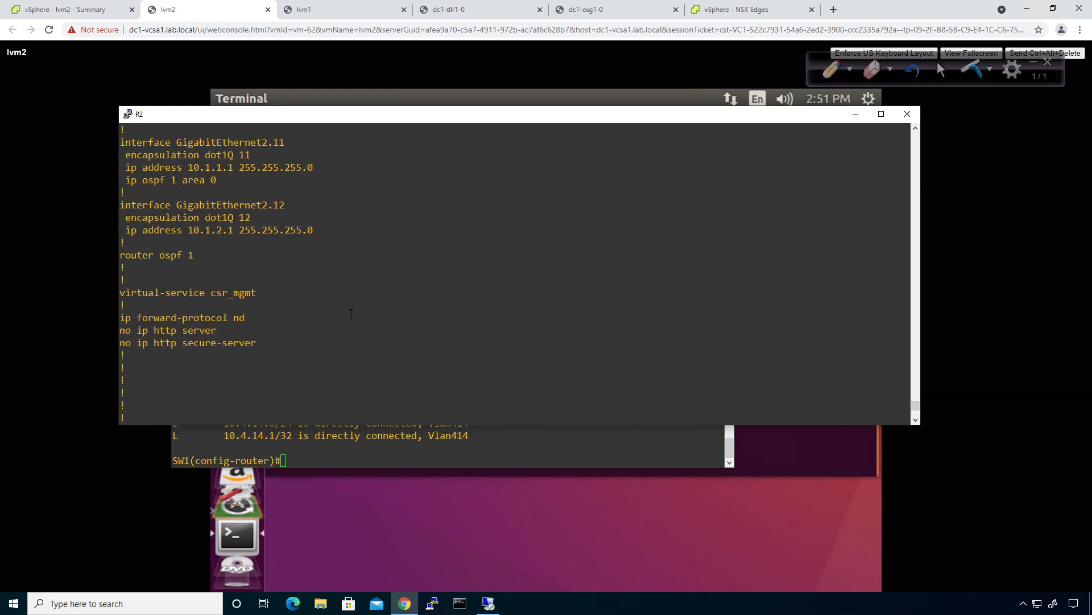
{"action": "scroll", "coordinate": [351, 313], "scroll_direction": "down", "scroll_amount": 6}
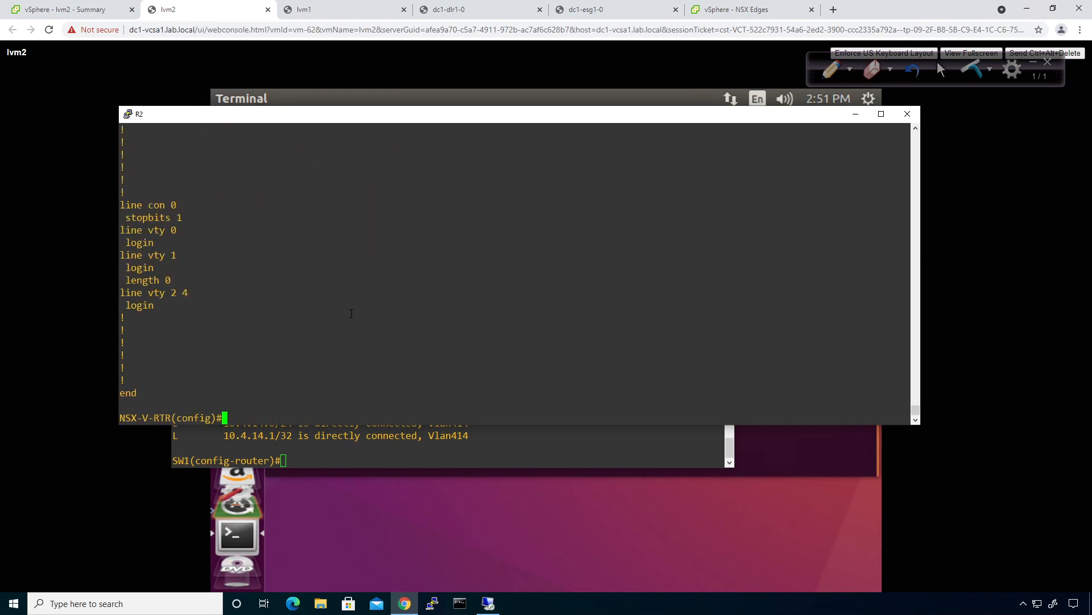
Step: Minimize the SW1 console window so that only the NSX-V-RTR session stays in front
{"action": "left_click", "coordinate": [351, 457]}
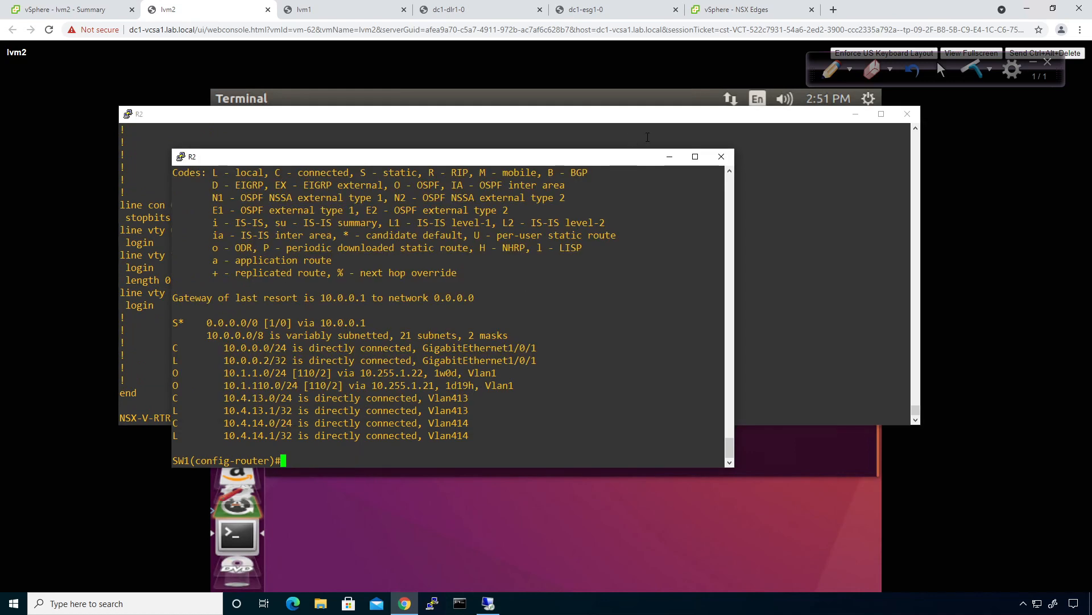
{"action": "left_click", "coordinate": [670, 157]}
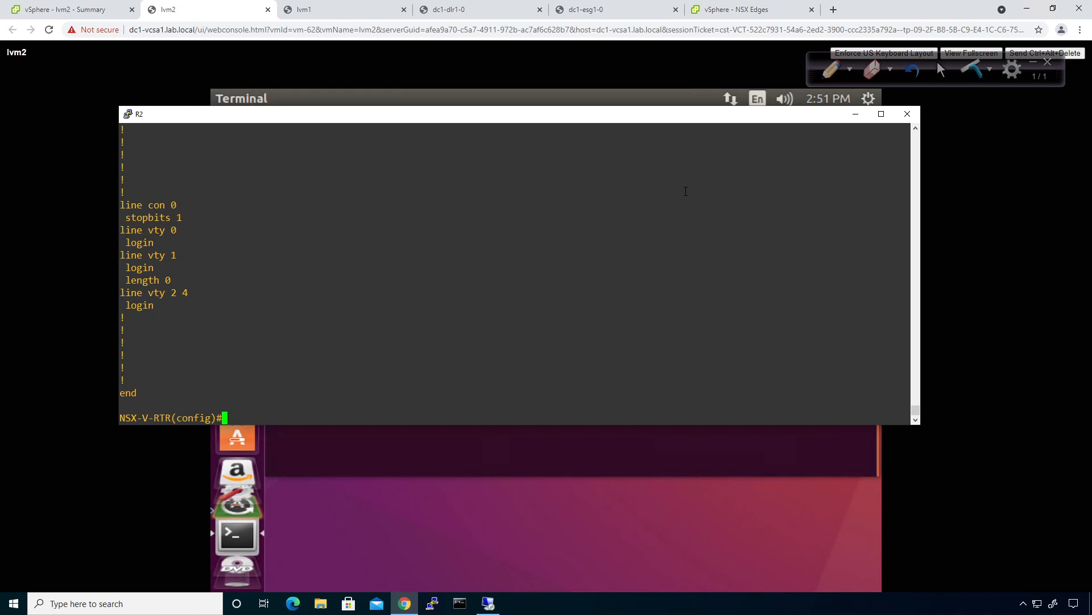
{"action": "right_click", "coordinate": [686, 191]}
{"action": "key", "text": "BackSpace"}
{"action": "key", "text": "BackSpace"}
{"action": "key", "text": "BackSpace"}
{"action": "key", "text": "BackSpace"}
{"action": "key", "text": "BackSpace"}
{"action": "key", "text": "BackSpace"}
{"action": "key", "text": "BackSpace"}
{"action": "key", "text": "BackSpace"}
{"action": "key", "text": "BackSpace"}
{"action": "key", "text": "BackSpace"}
{"action": "key", "text": "BackSpace"}
{"action": "key", "text": "BackSpace"}
{"action": "key", "text": "BackSpace"}
{"action": "key", "text": "BackSpace"}
{"action": "key", "text": "BackSpace"}
{"action": "key", "text": "BackSpace"}
{"action": "key", "text": "BackSpace"}
{"action": "key", "text": "BackSpace"}
{"action": "key", "text": "BackSpace"}
Step: Page through NSX-V-RTR's routes with "do sh ip route" and list its OSPF neighbors with "do sh ip ospf nei"
{"action": "type", "text": "do sh ip route"}
{"action": "key", "text": "Return"}
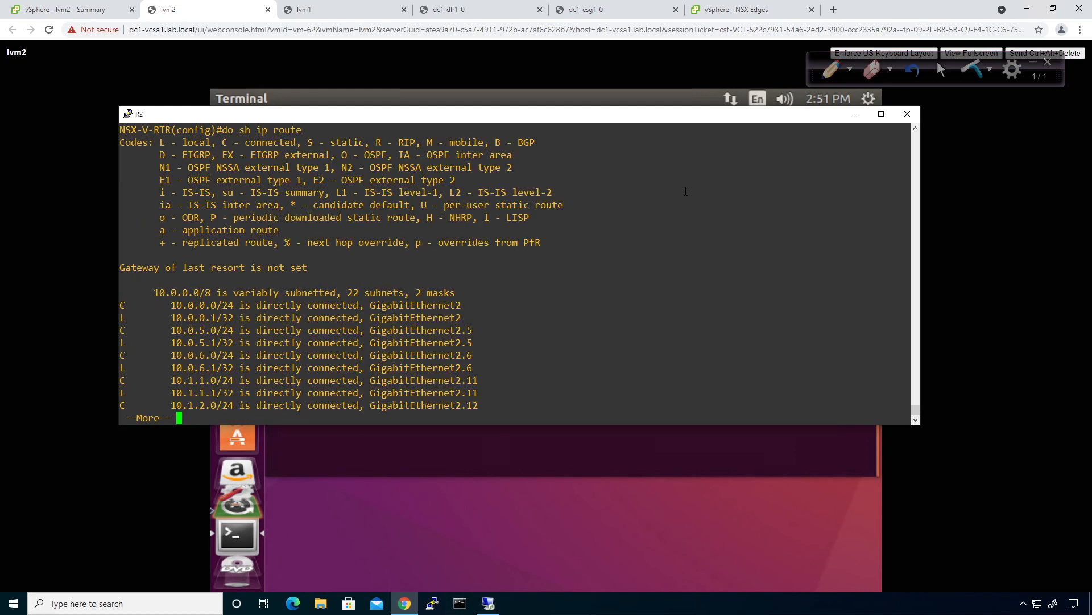
{"action": "key", "text": "space"}
{"action": "key", "text": "space"}
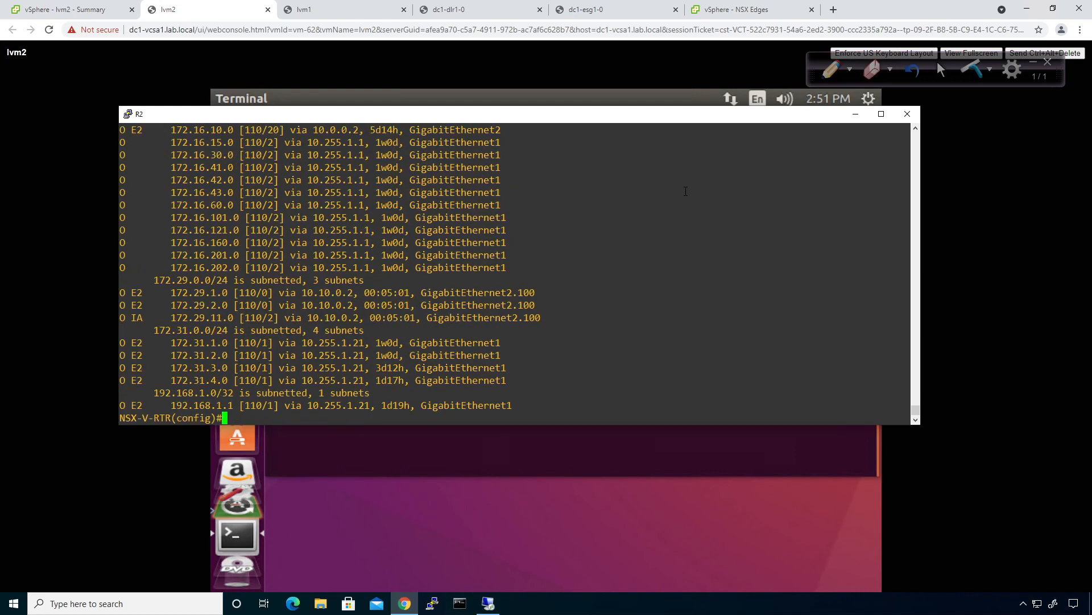
{"action": "type", "text": "do sh ip ospf nei"}
{"action": "key", "text": "Return"}
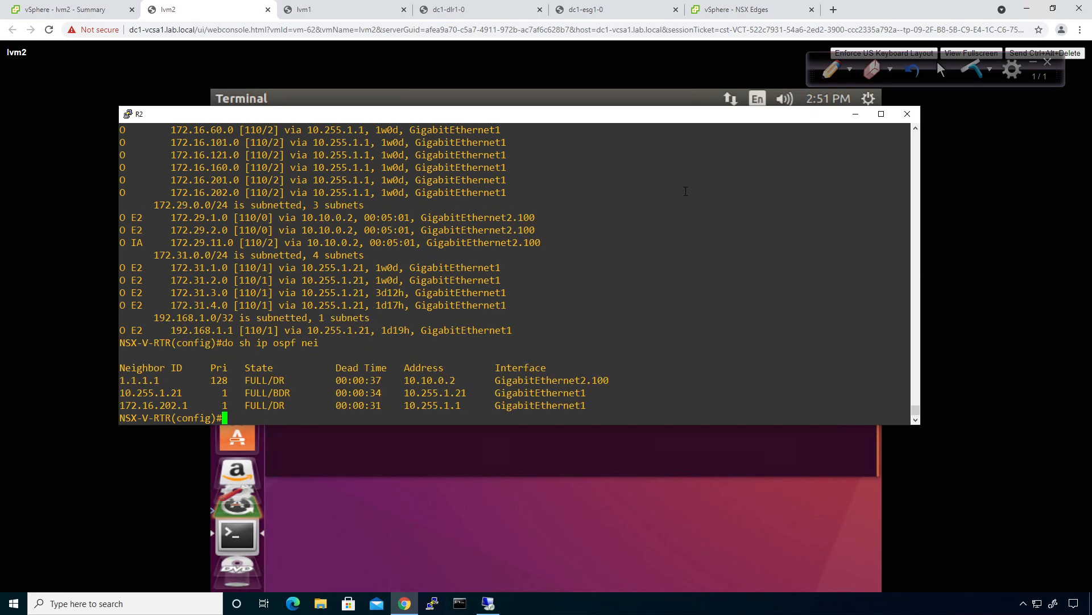
Step: Add the default route "ip route 0.0.0.0 0.0.0.0 10.255.1.21" on NSX-V-RTR and check it with "do sh ip route"
{"action": "type", "text": "ip route 0.0.0.0 0.0.0.0"}
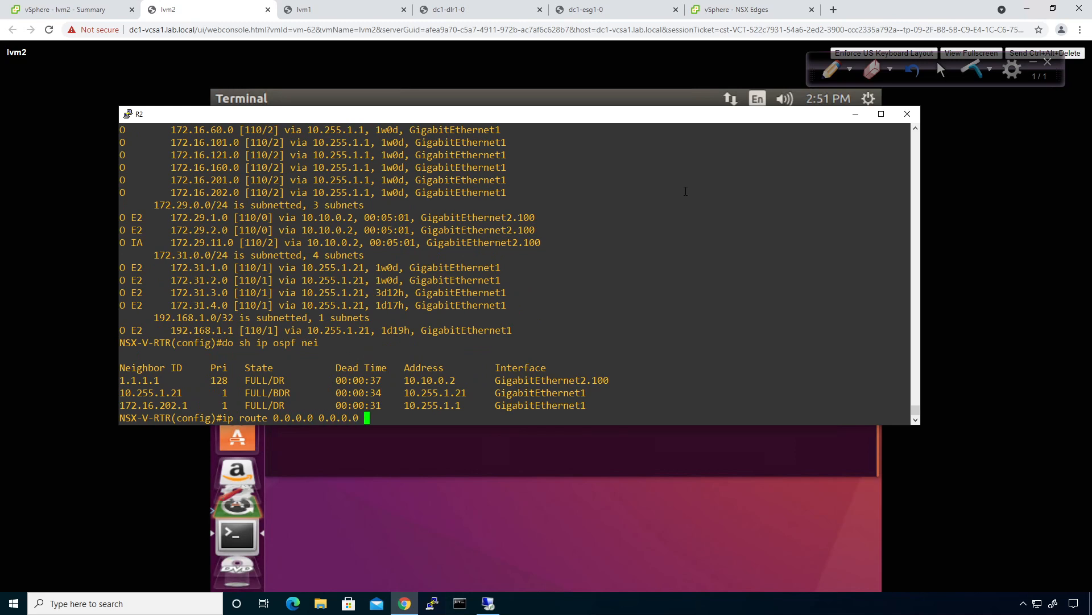
{"action": "type", "text": " 10.255.1.21"}
{"action": "key", "text": "Return"}
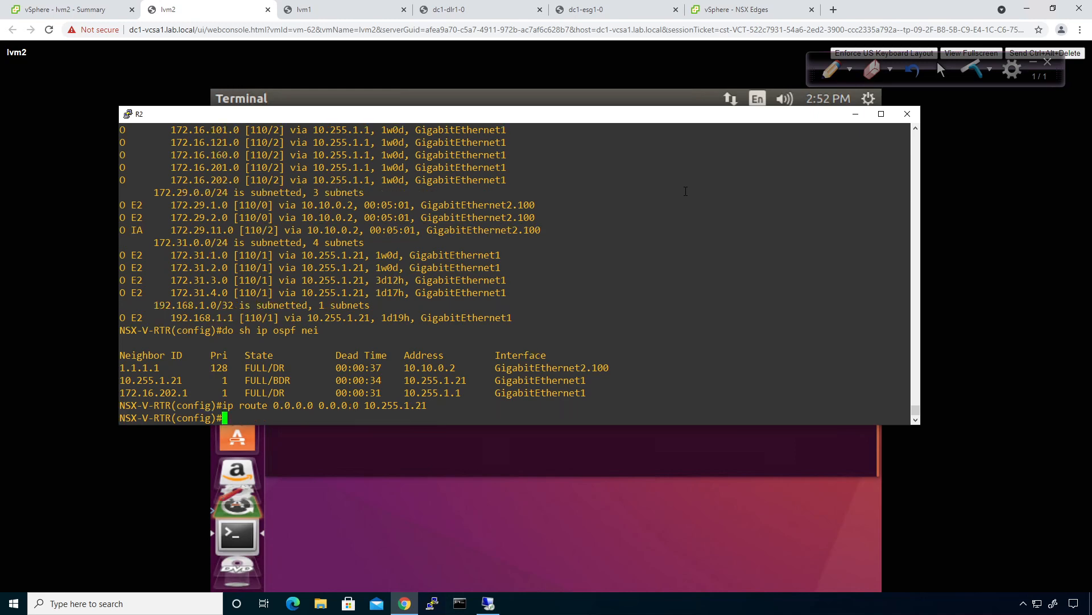
{"action": "type", "text": "do sh ip route"}
{"action": "key", "text": "Return"}
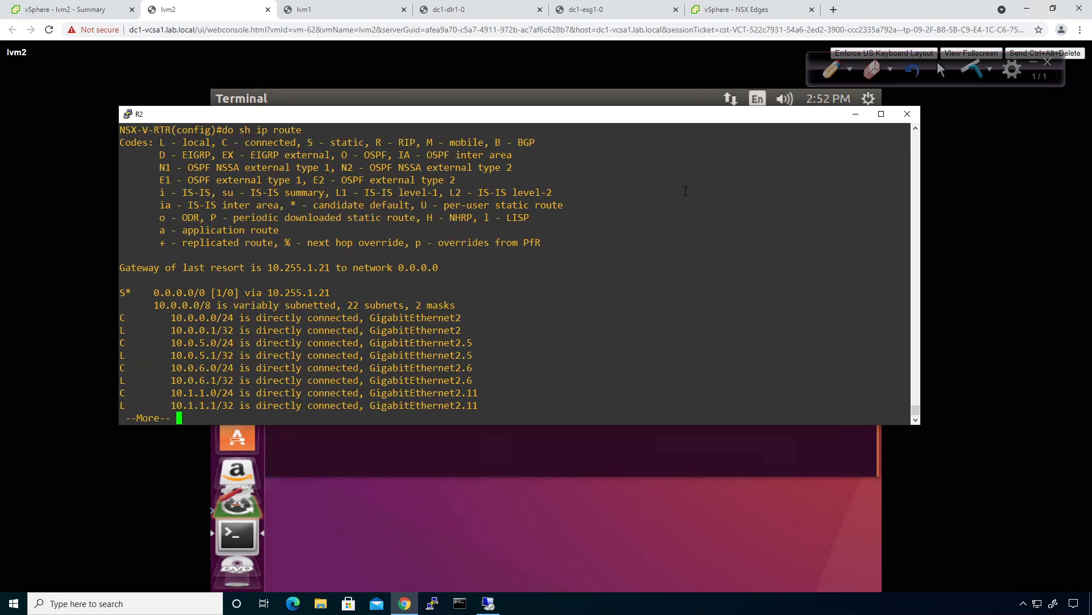
{"action": "key", "text": "space"}
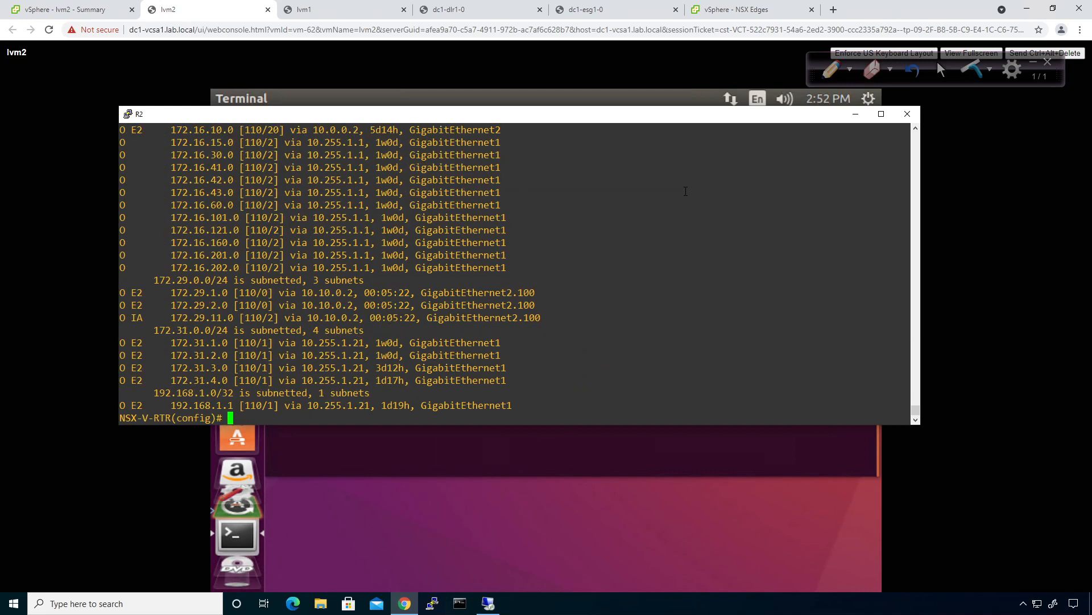
Step: Test internet access from lvm2 by pinging 8.8.8.8 and google.com, stopping each ping after a few replies
{"action": "left_click", "coordinate": [469, 447]}
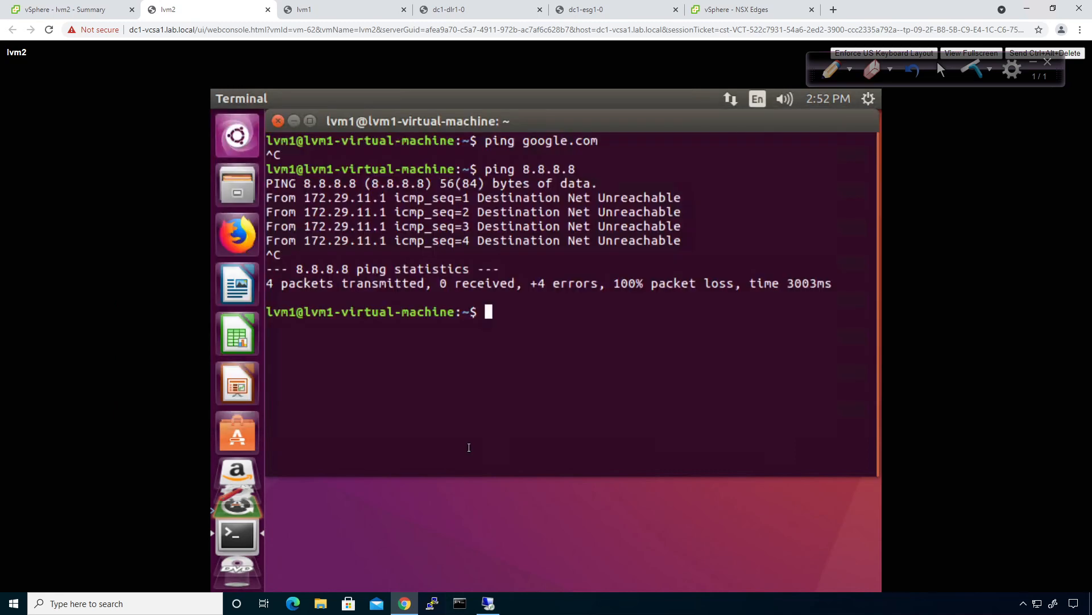
{"action": "key", "text": "Up"}
{"action": "key", "text": "Return"}
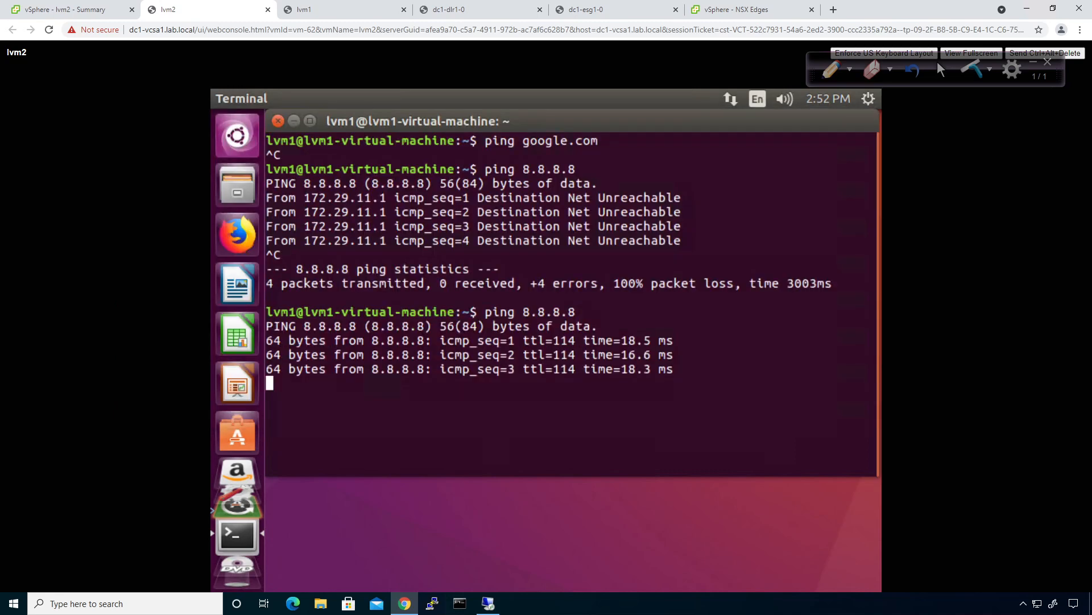
{"action": "key", "text": "ctrl+c"}
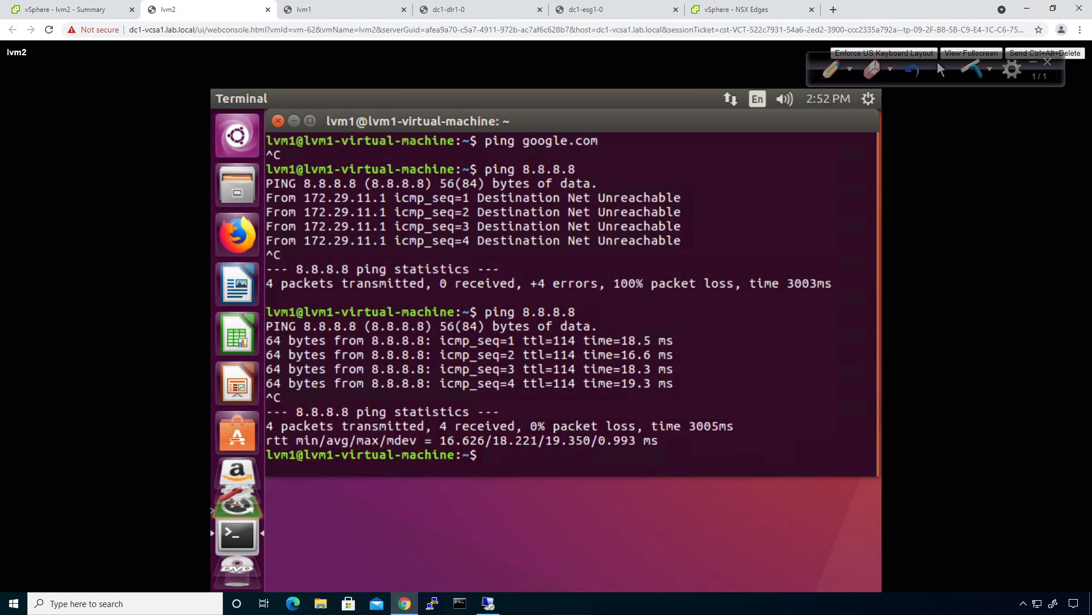
{"action": "key", "text": "Up"}
{"action": "key", "text": "Up"}
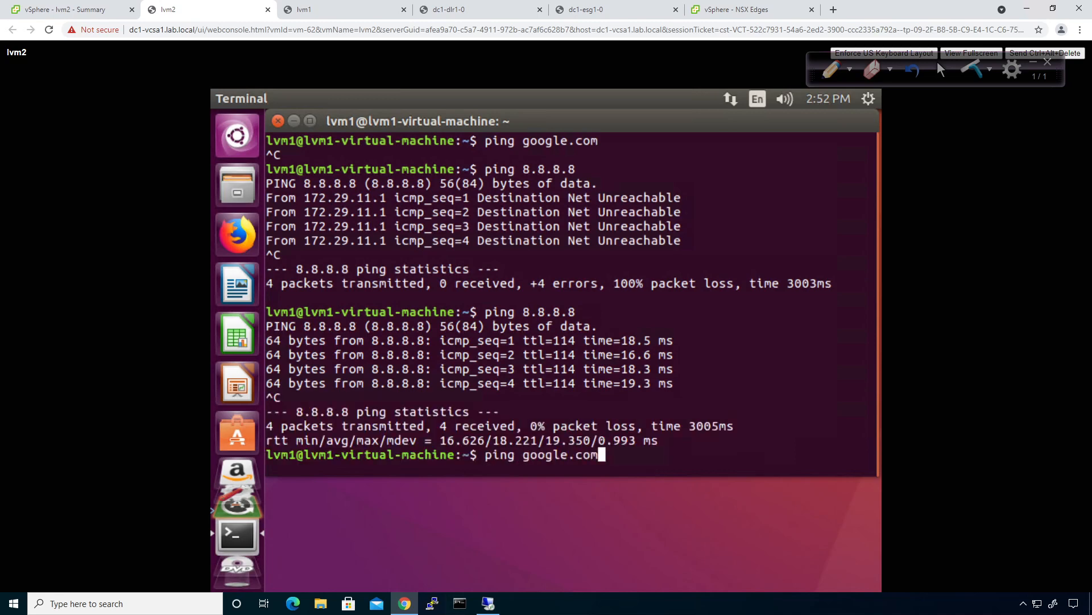
{"action": "key", "text": "Return"}
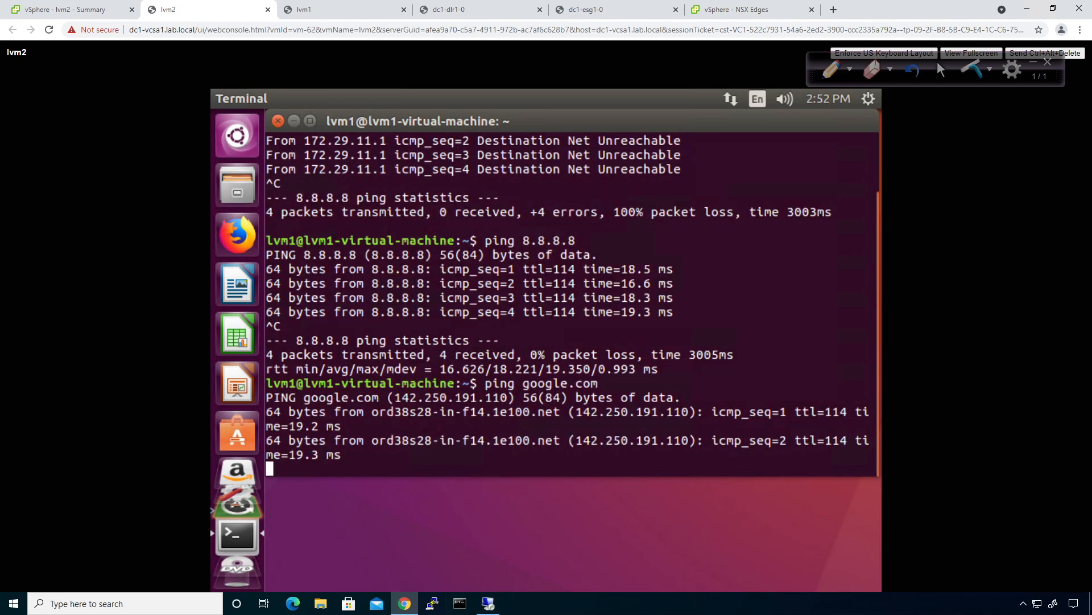
{"action": "key", "text": "ctrl+c"}
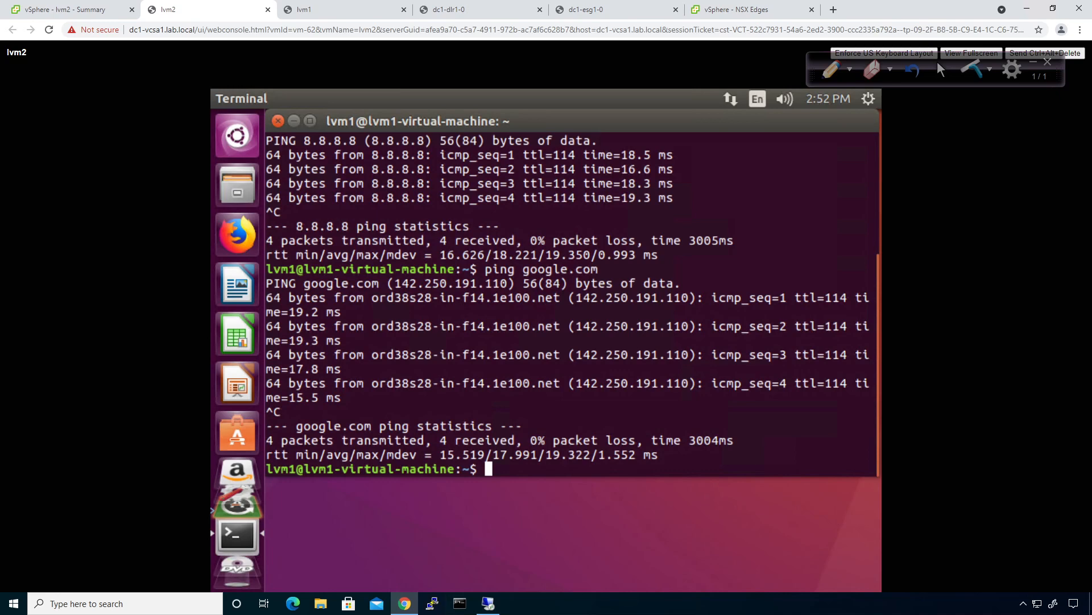
Step: Switch to the lvm1 console and test its internet access with a short ping to google.com
{"action": "left_click", "coordinate": [332, 9]}
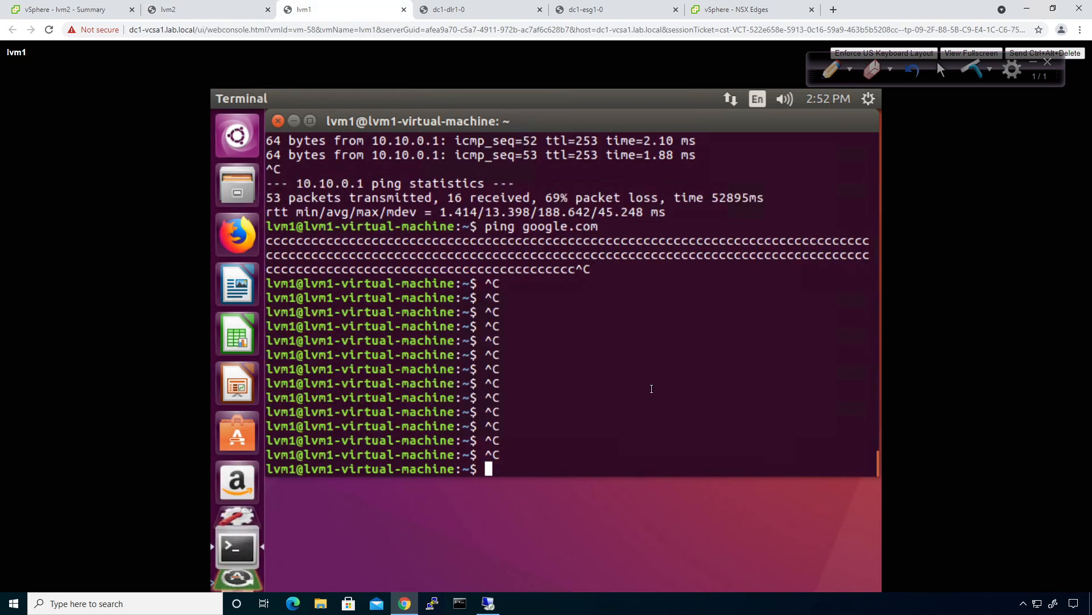
{"action": "key", "text": "Up"}
{"action": "key", "text": "Return"}
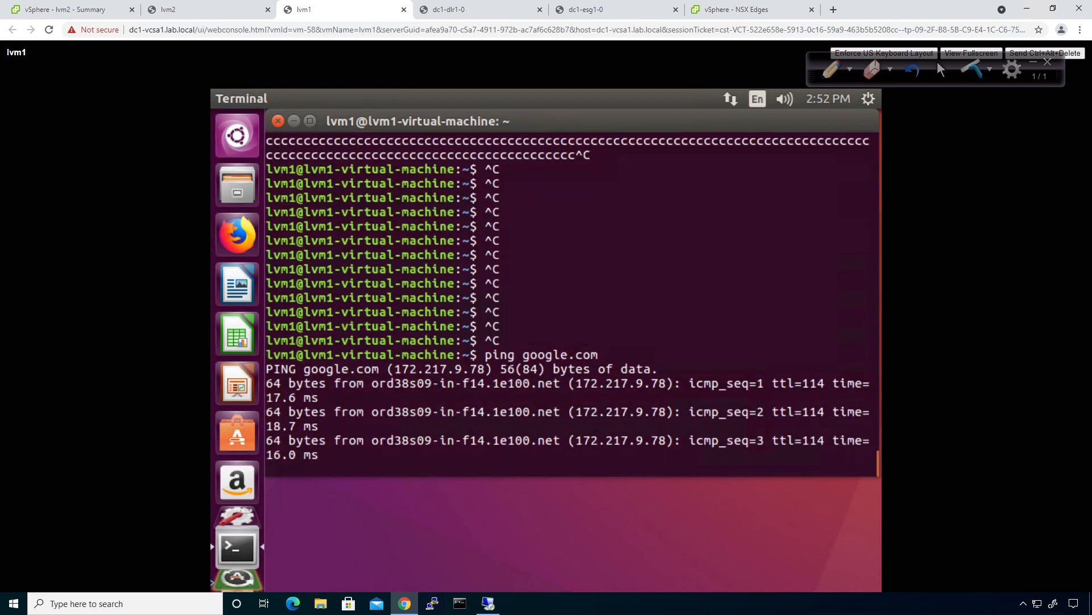
{"action": "key", "text": "ctrl+c"}
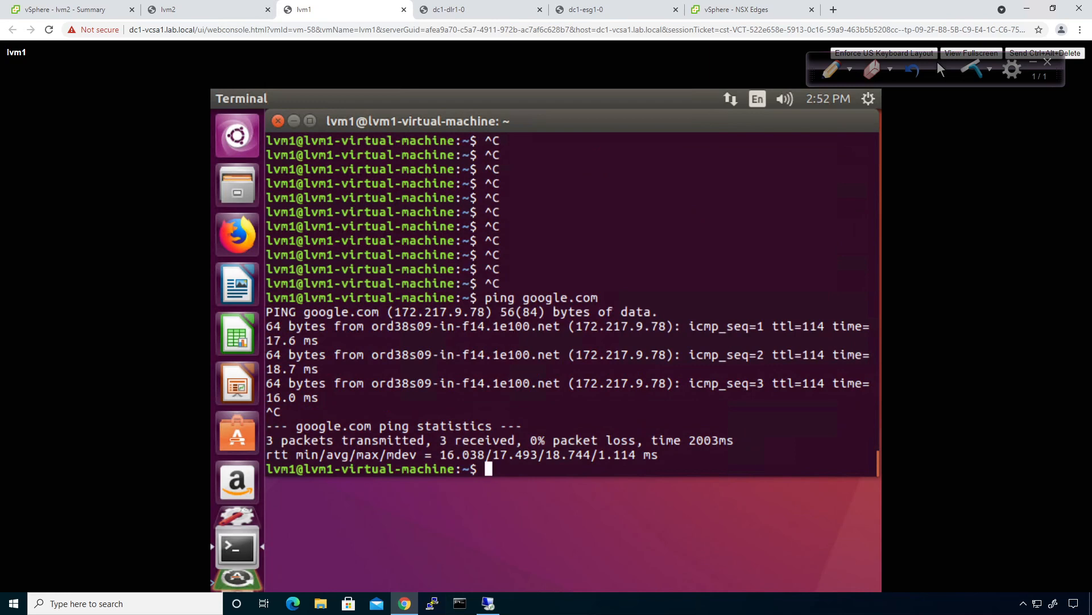